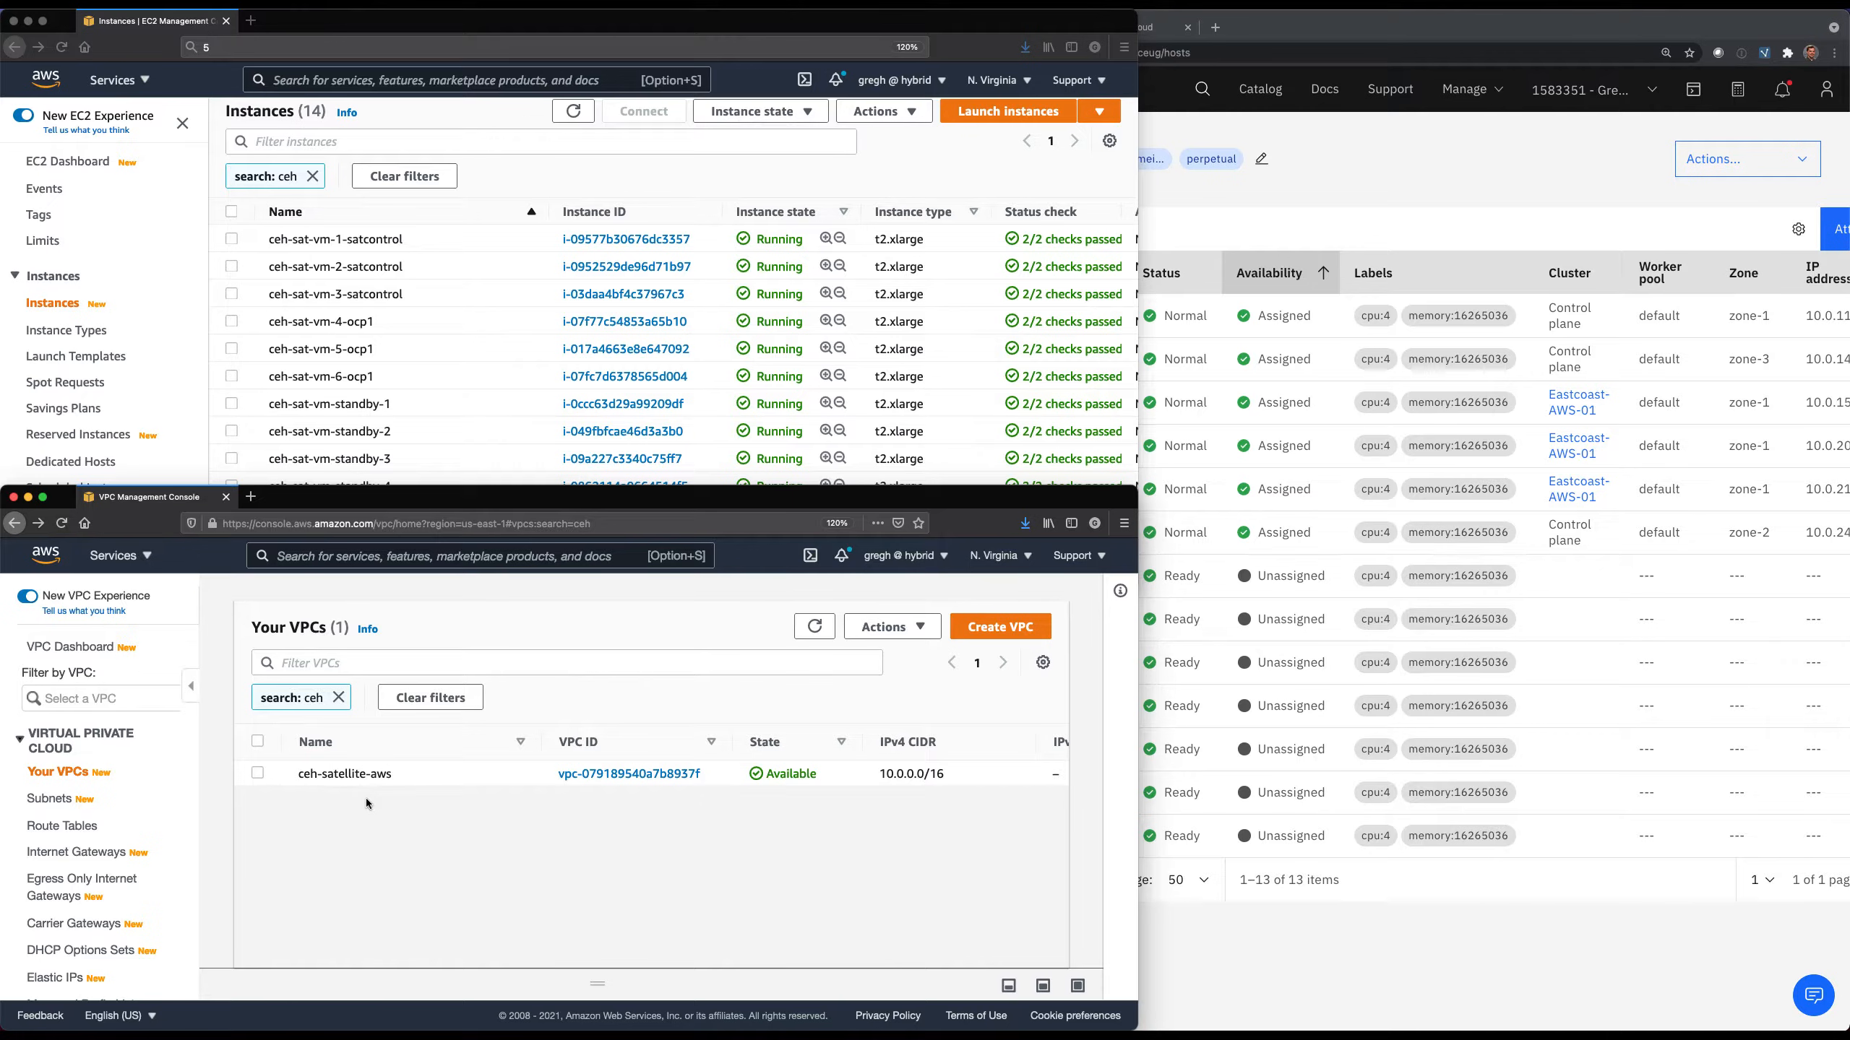
# Remove the "ceh" search filter from both the EC2 instances list and the VPC list.
pyautogui.click(1211, 946)
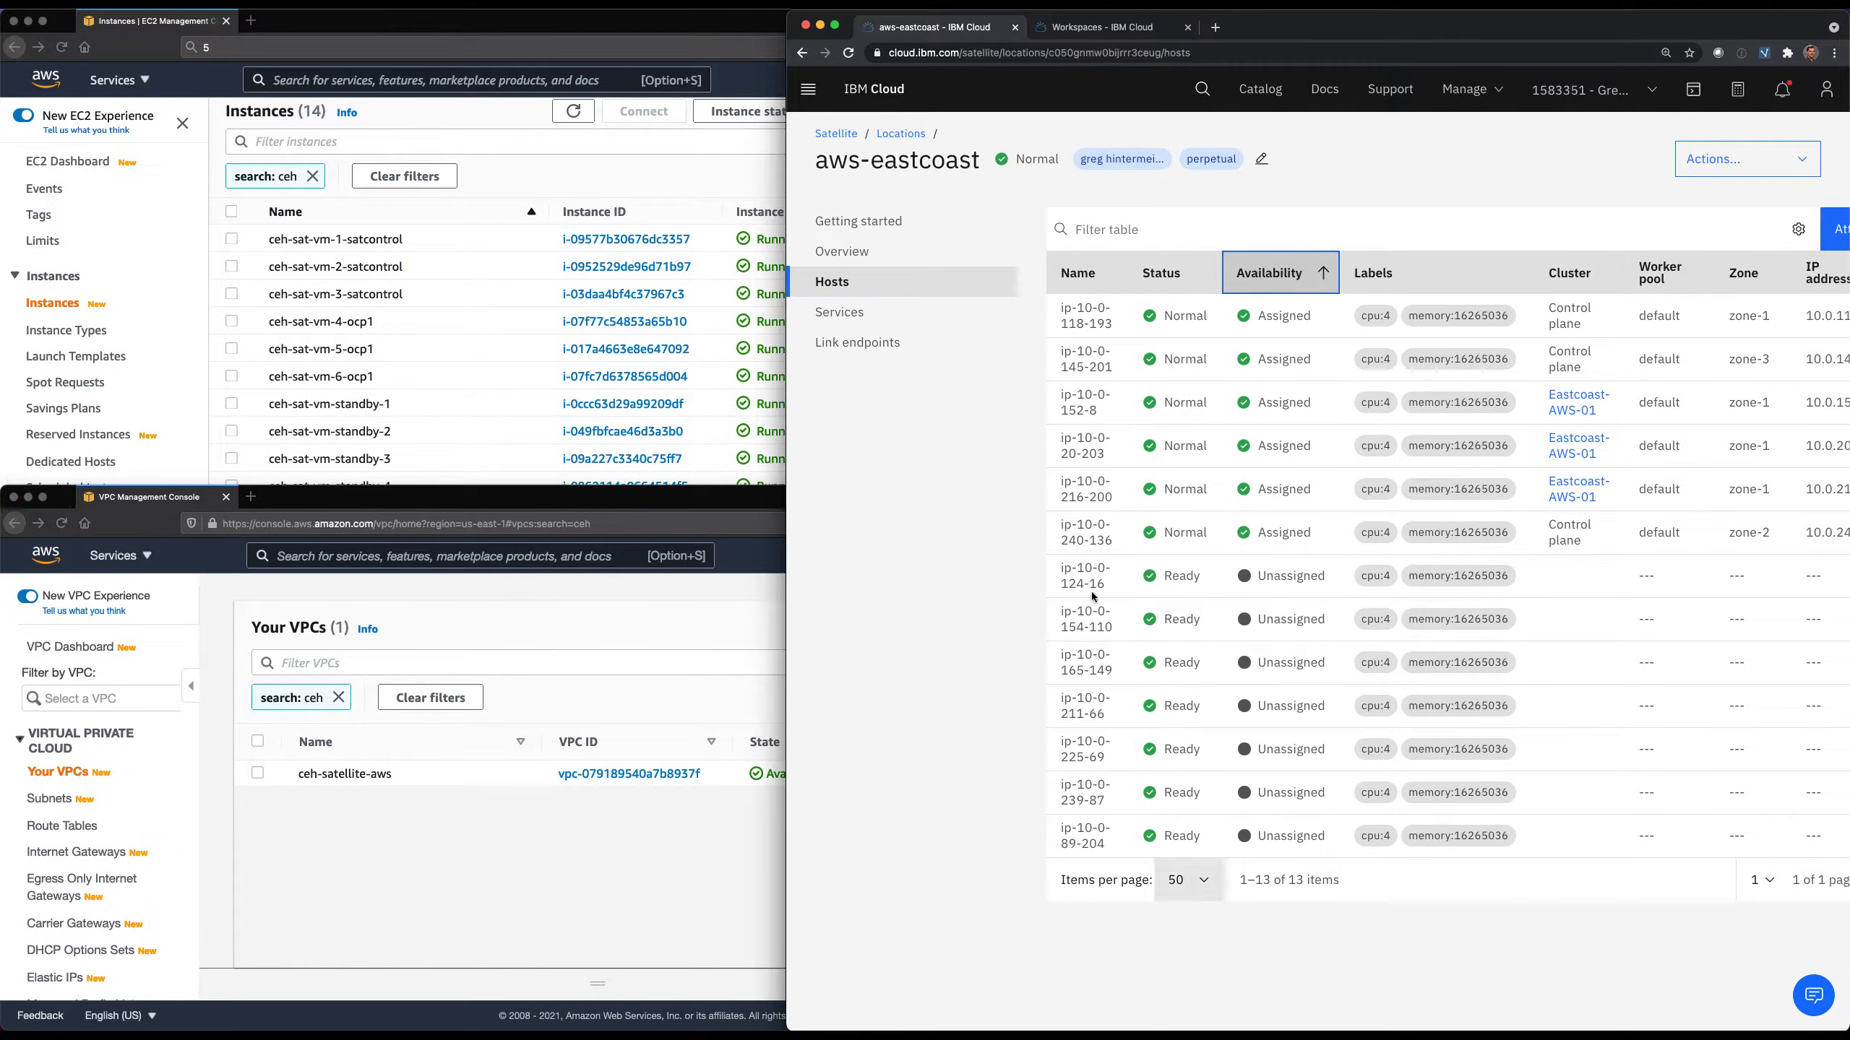
pyautogui.click(313, 181)
pyautogui.click(312, 179)
pyautogui.click(549, 842)
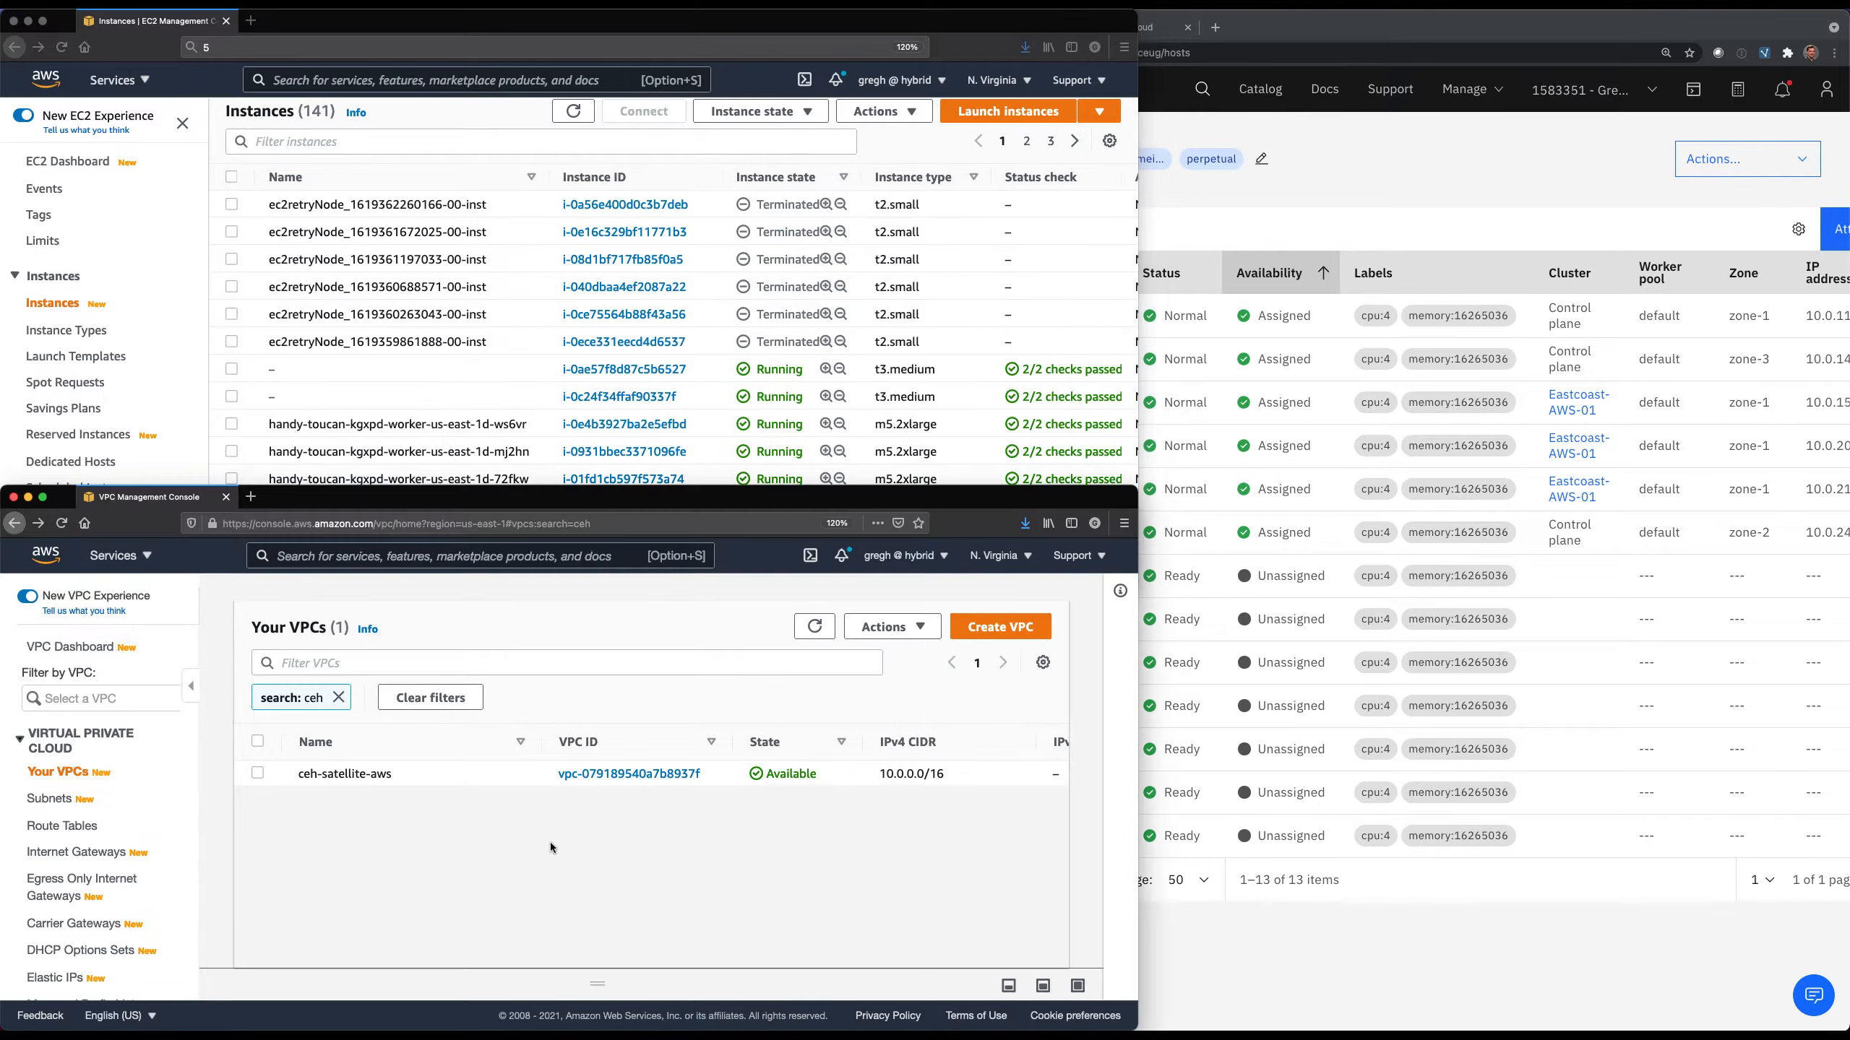
pyautogui.click(339, 698)
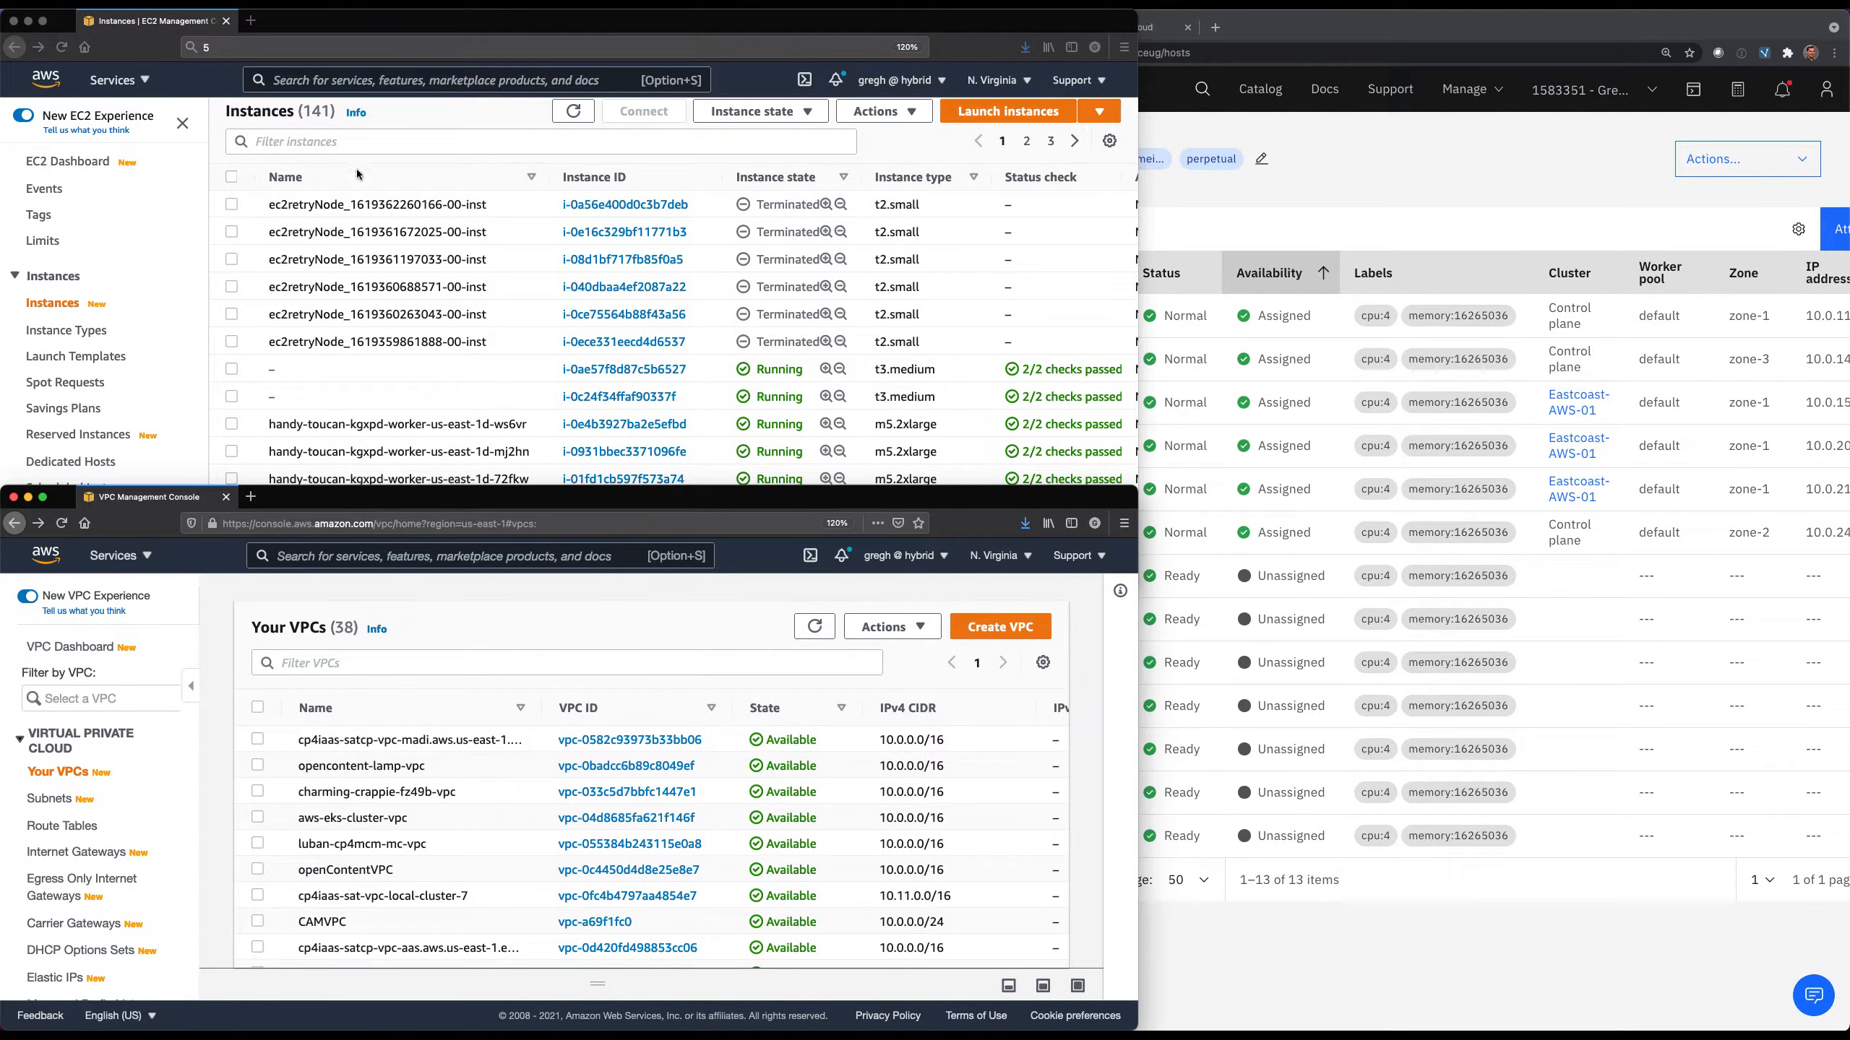
# In IBM Cloud, start creating a new Satellite location using the Amazon Web Services template.
pyautogui.click(1214, 200)
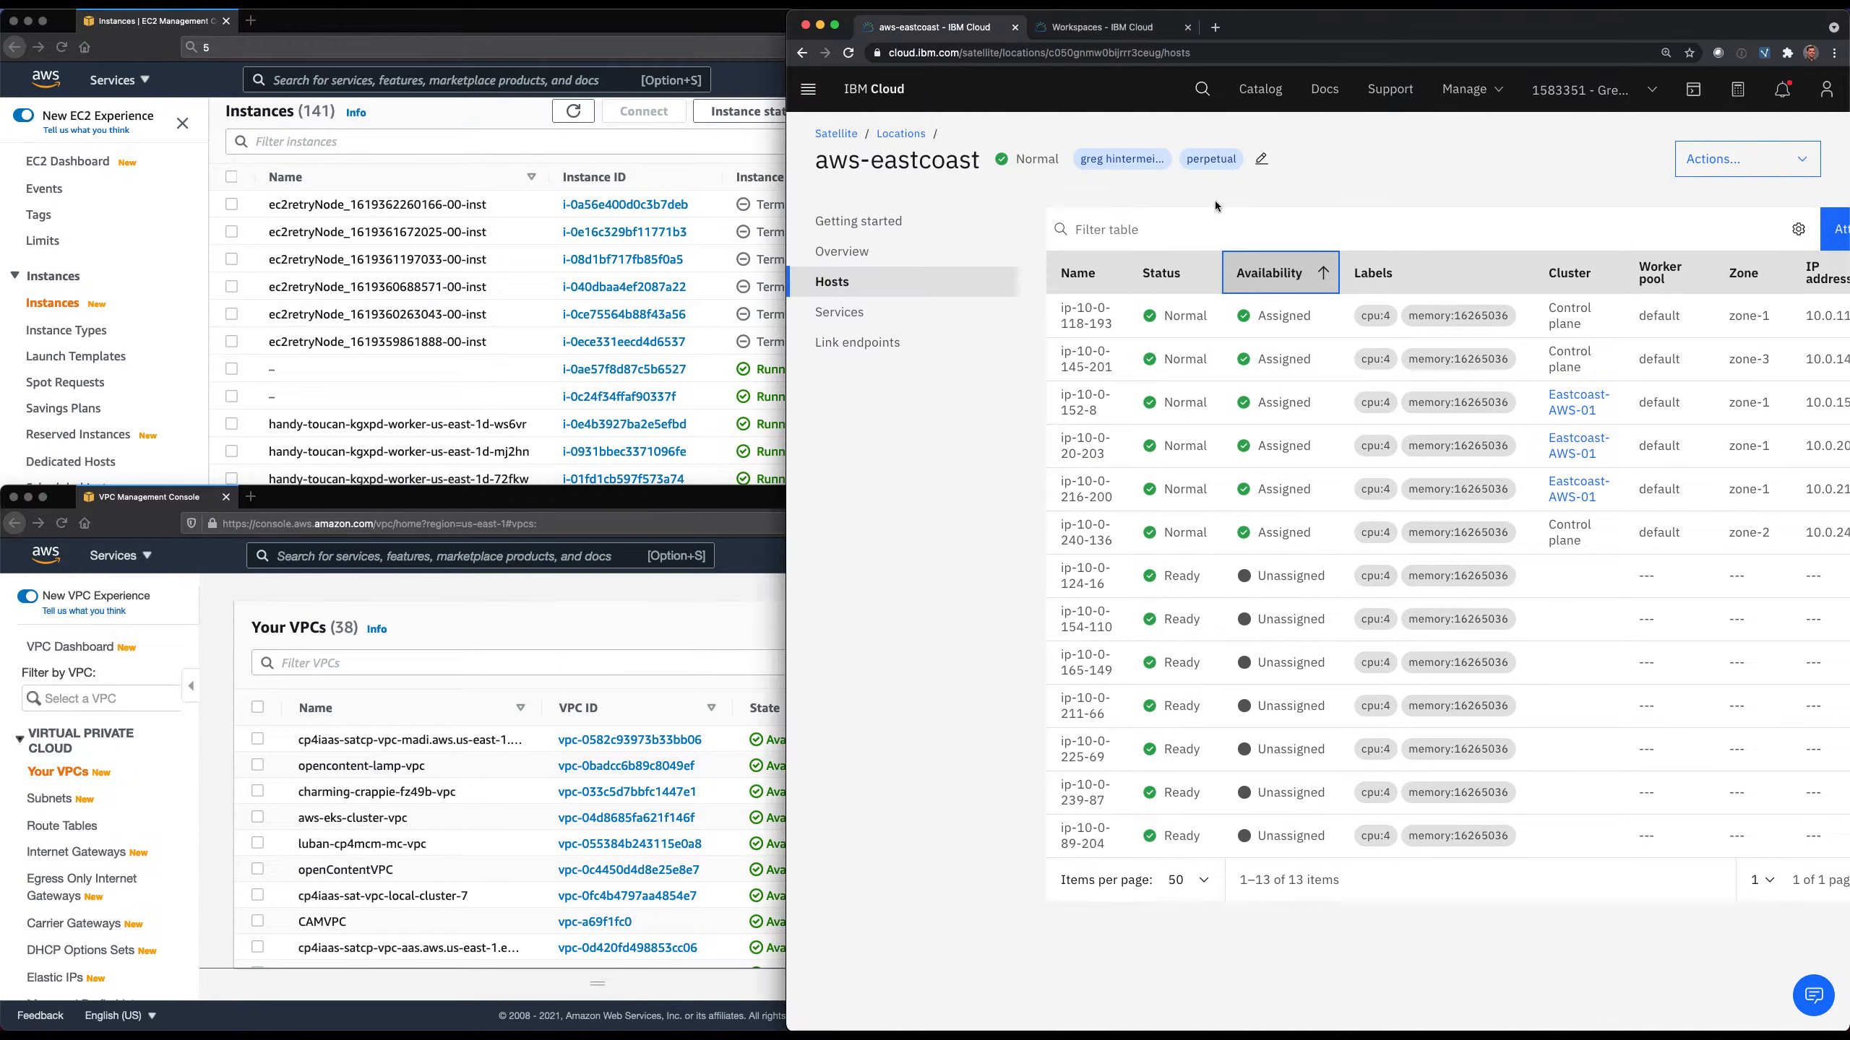
pyautogui.click(901, 135)
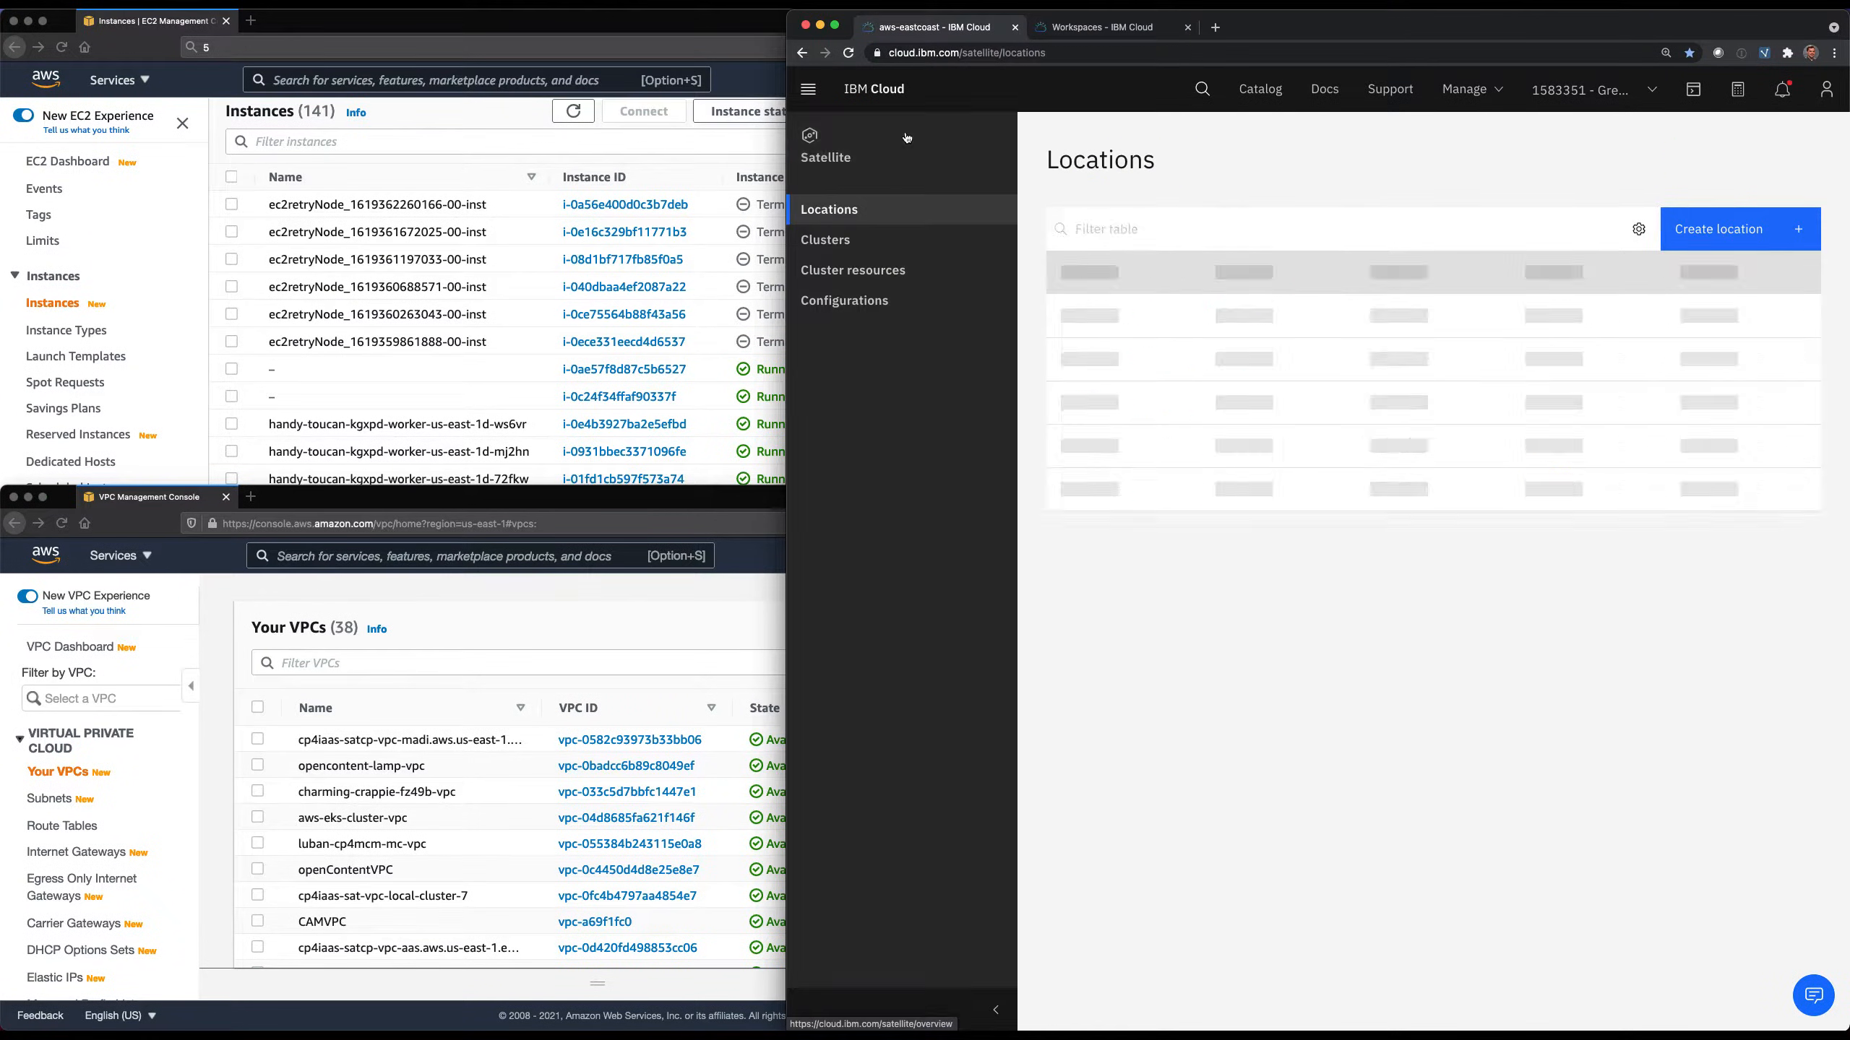
pyautogui.click(1730, 232)
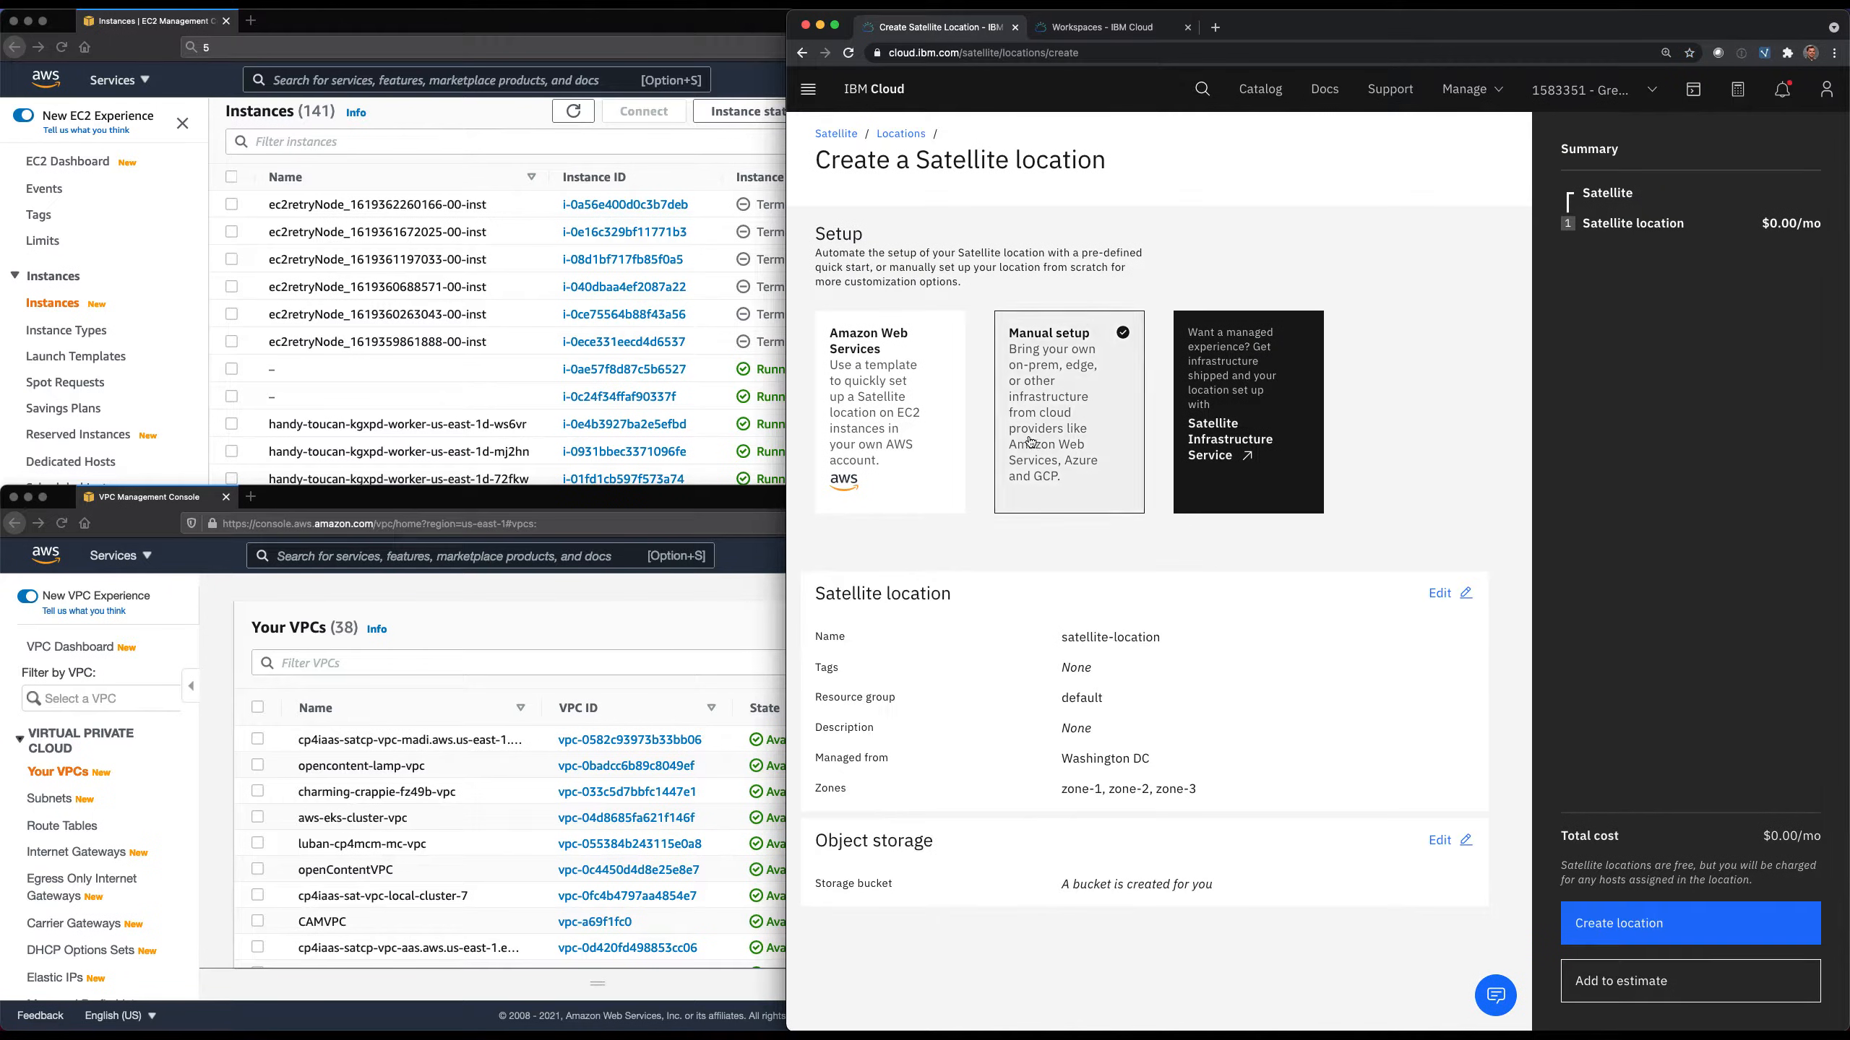
pyautogui.click(871, 405)
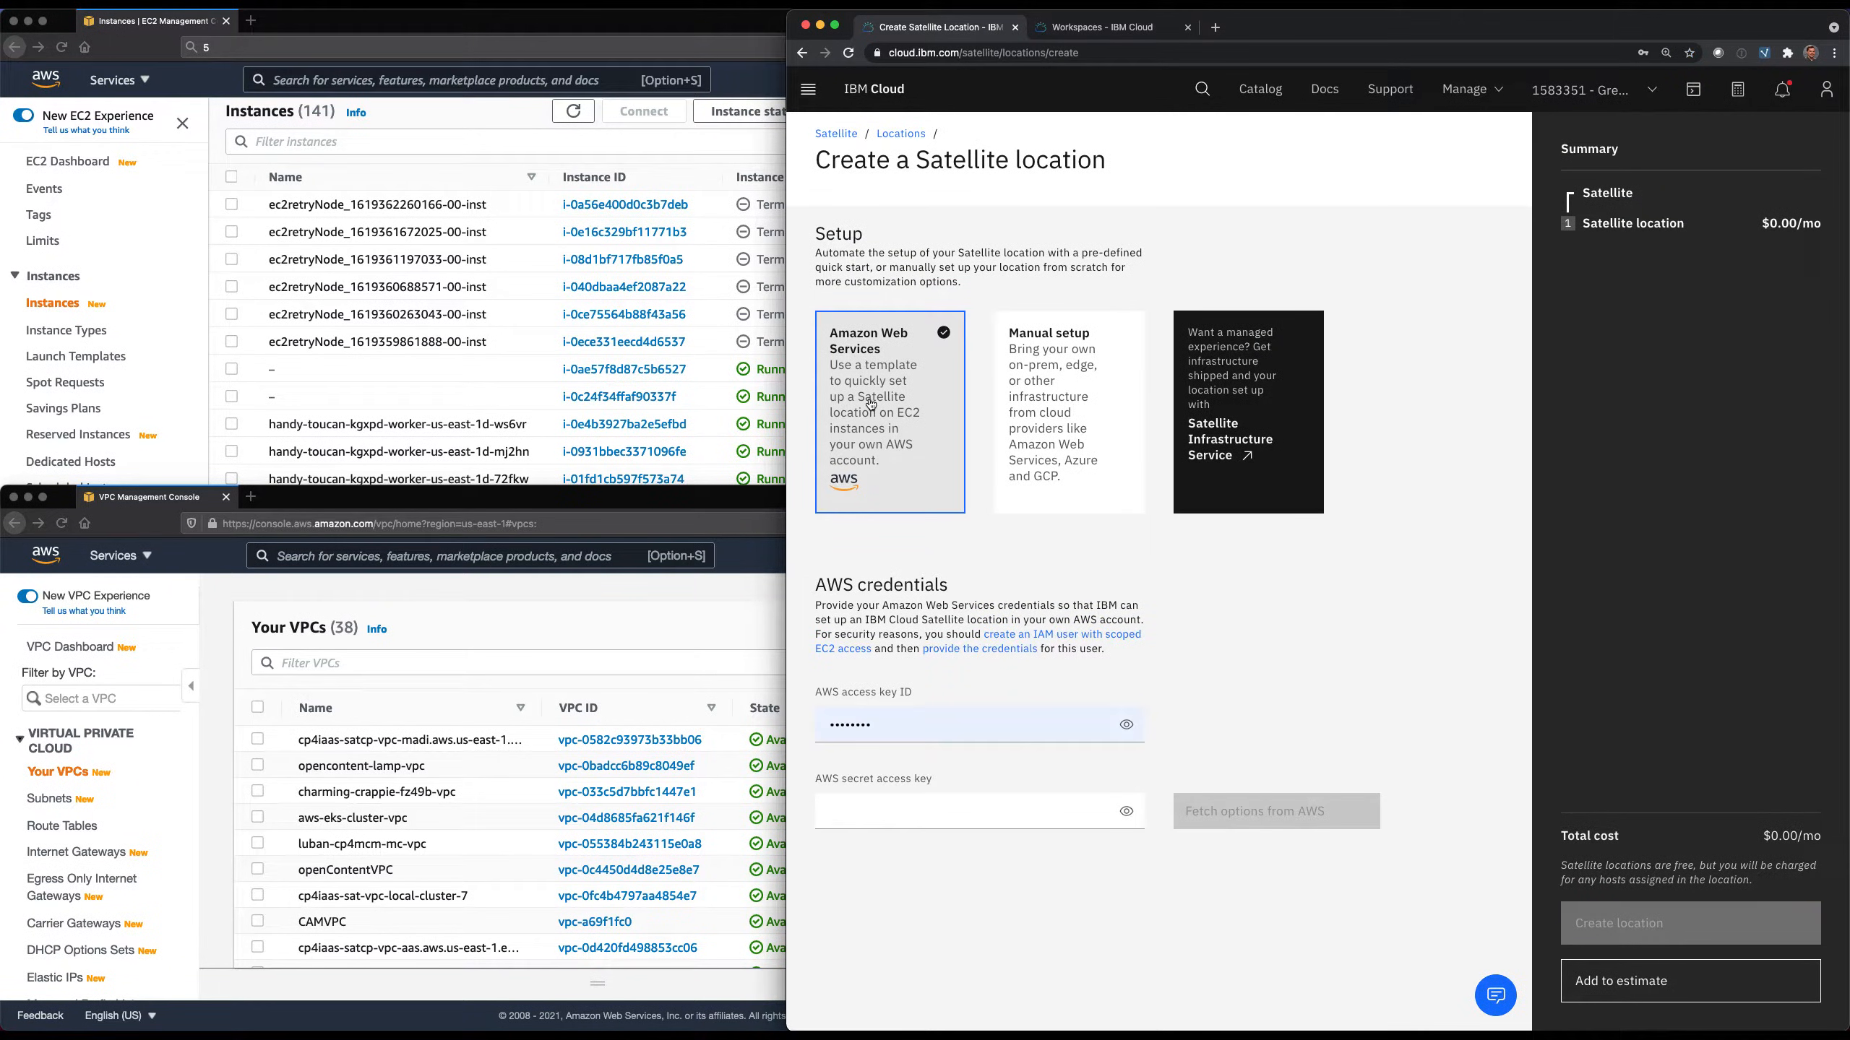
# Enter the AWS access key ID and AWS secret access key, and fetch the location options from AWS.
pyautogui.press('super+Tab')
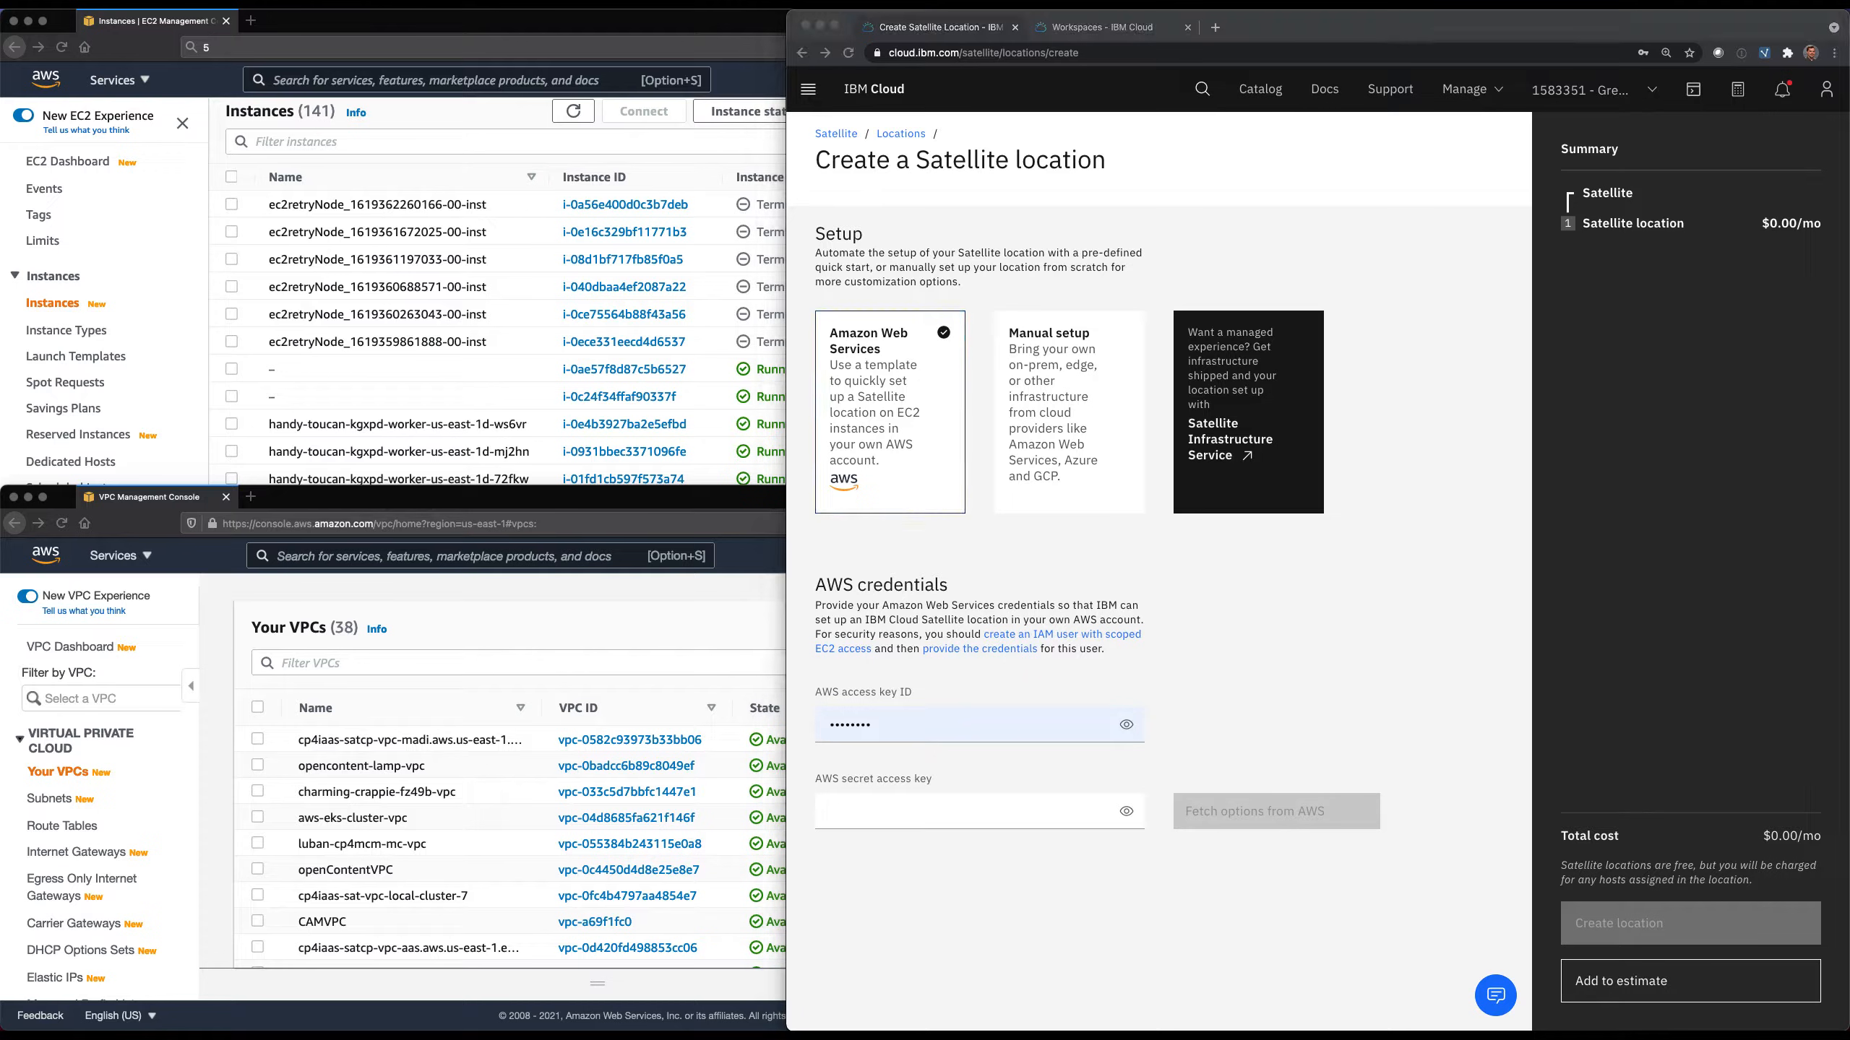
pyautogui.click(939, 724)
pyautogui.press('super+v')
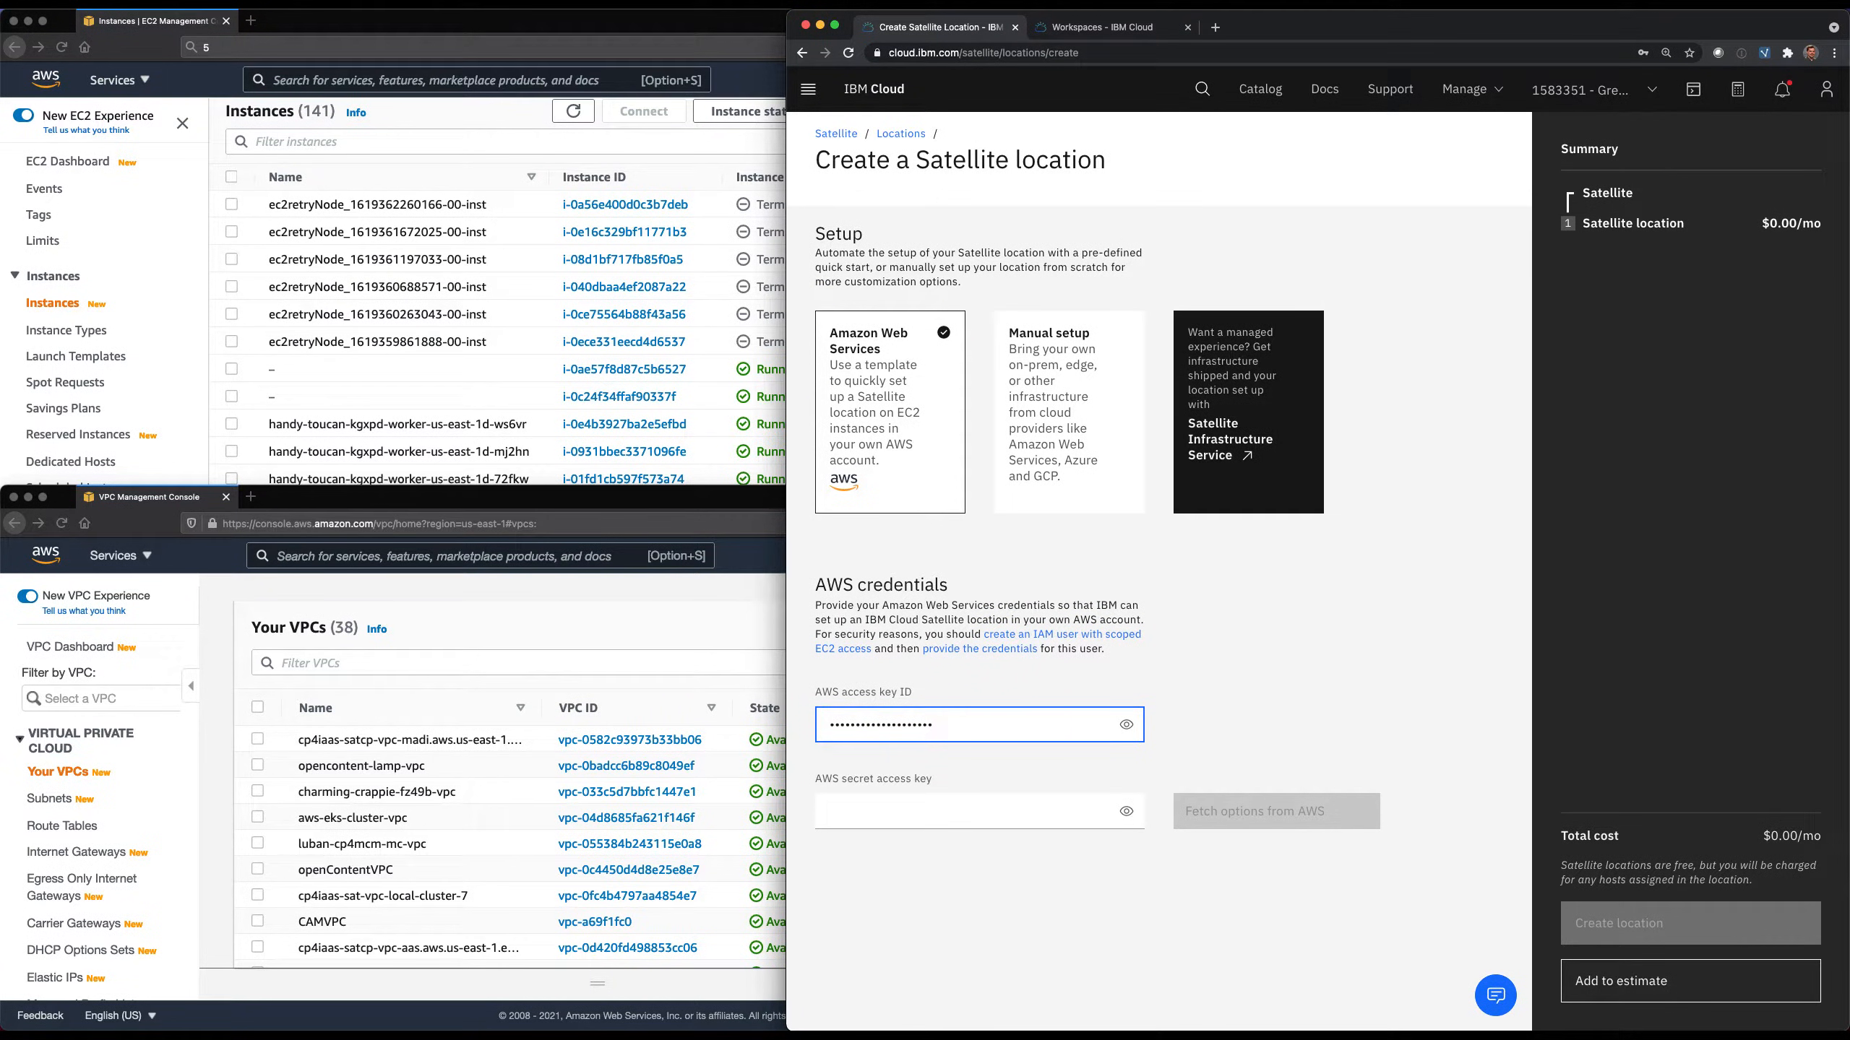
pyautogui.click(1061, 805)
pyautogui.press('super+v')
pyautogui.click(1235, 808)
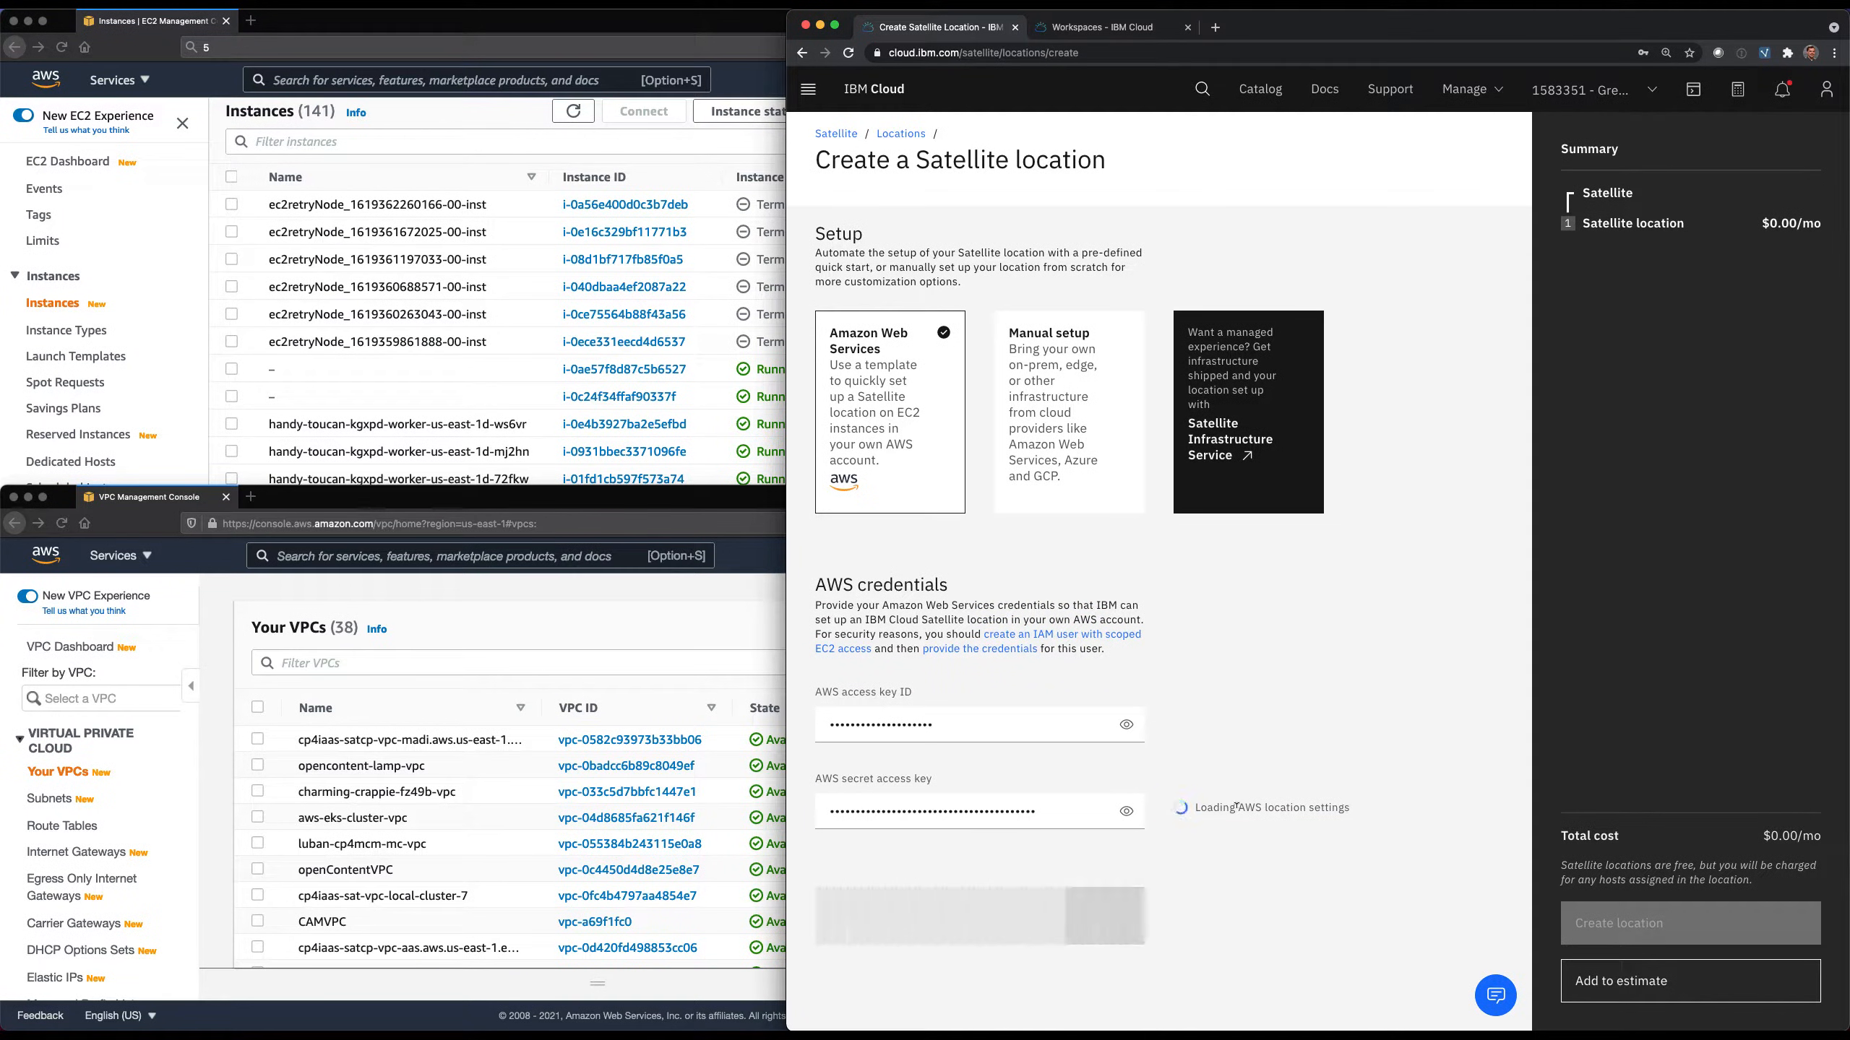
# Edit the AWS EC2 instances settings and set the number of hosts to 9.
pyautogui.scroll(-5, 1235, 811)
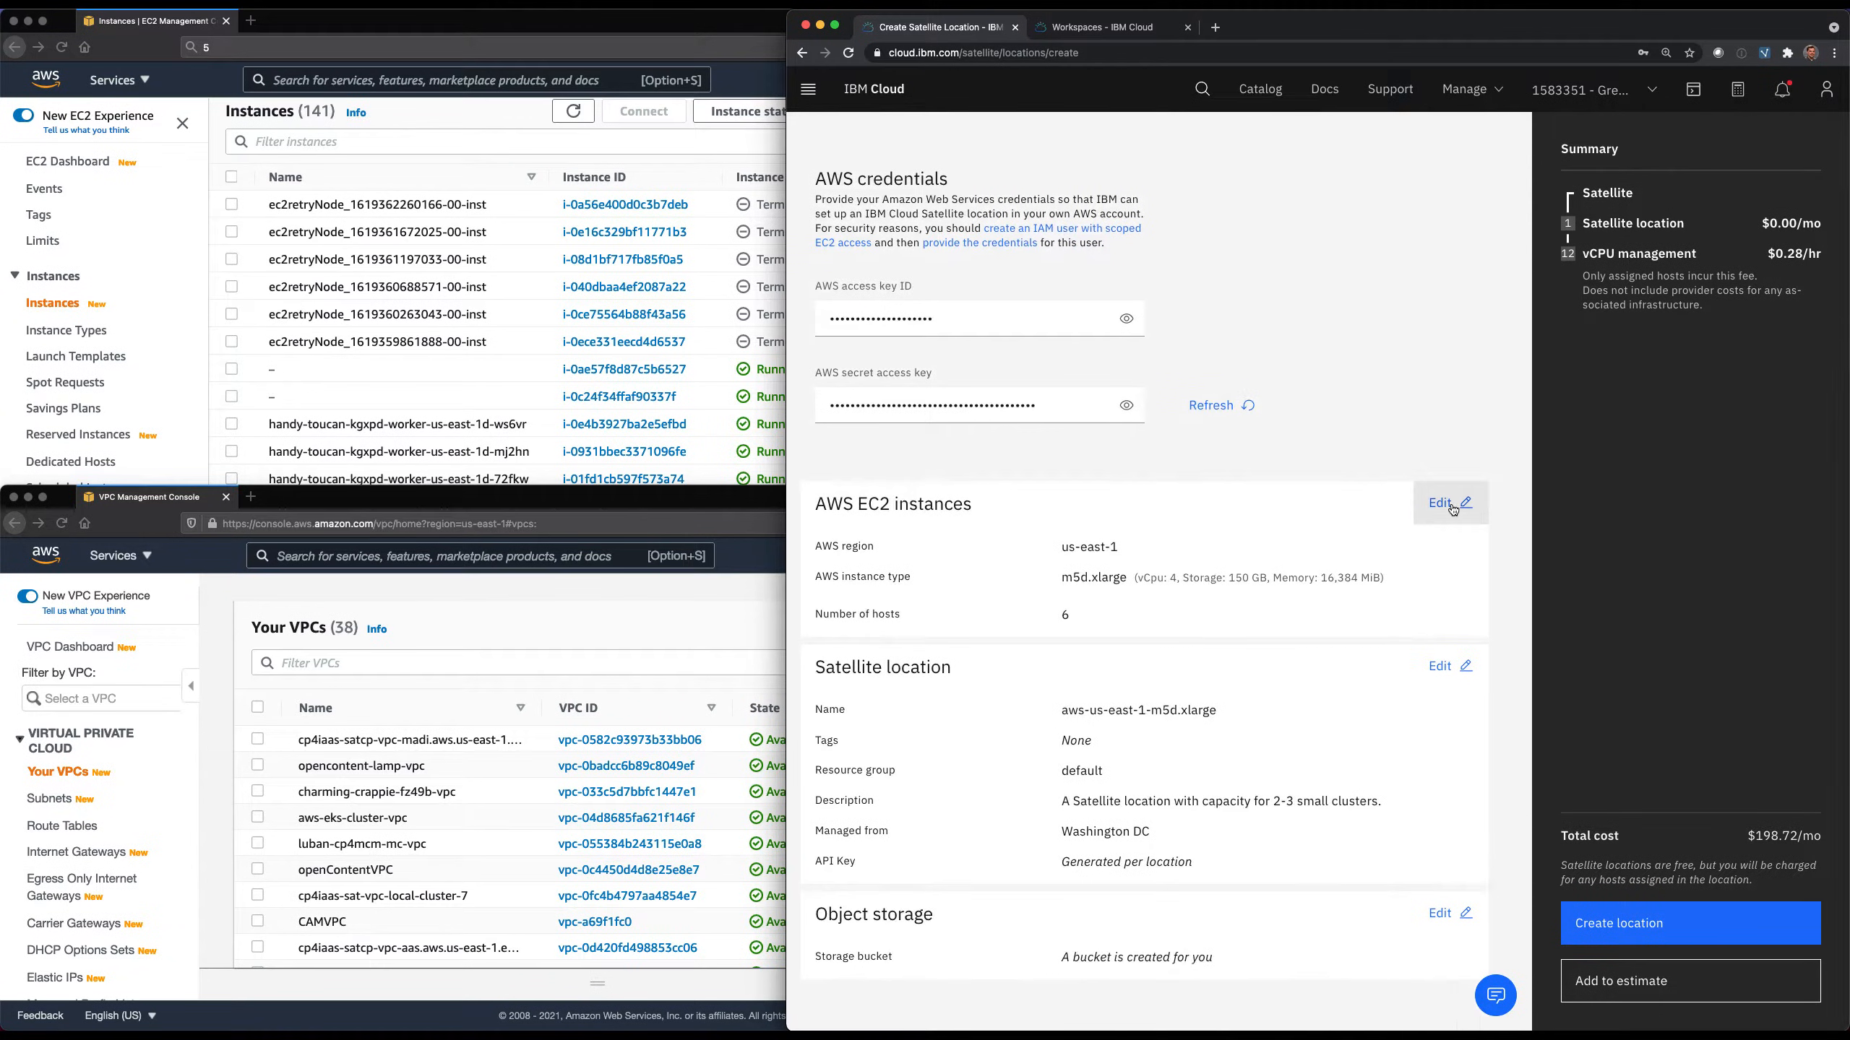
pyautogui.click(1448, 519)
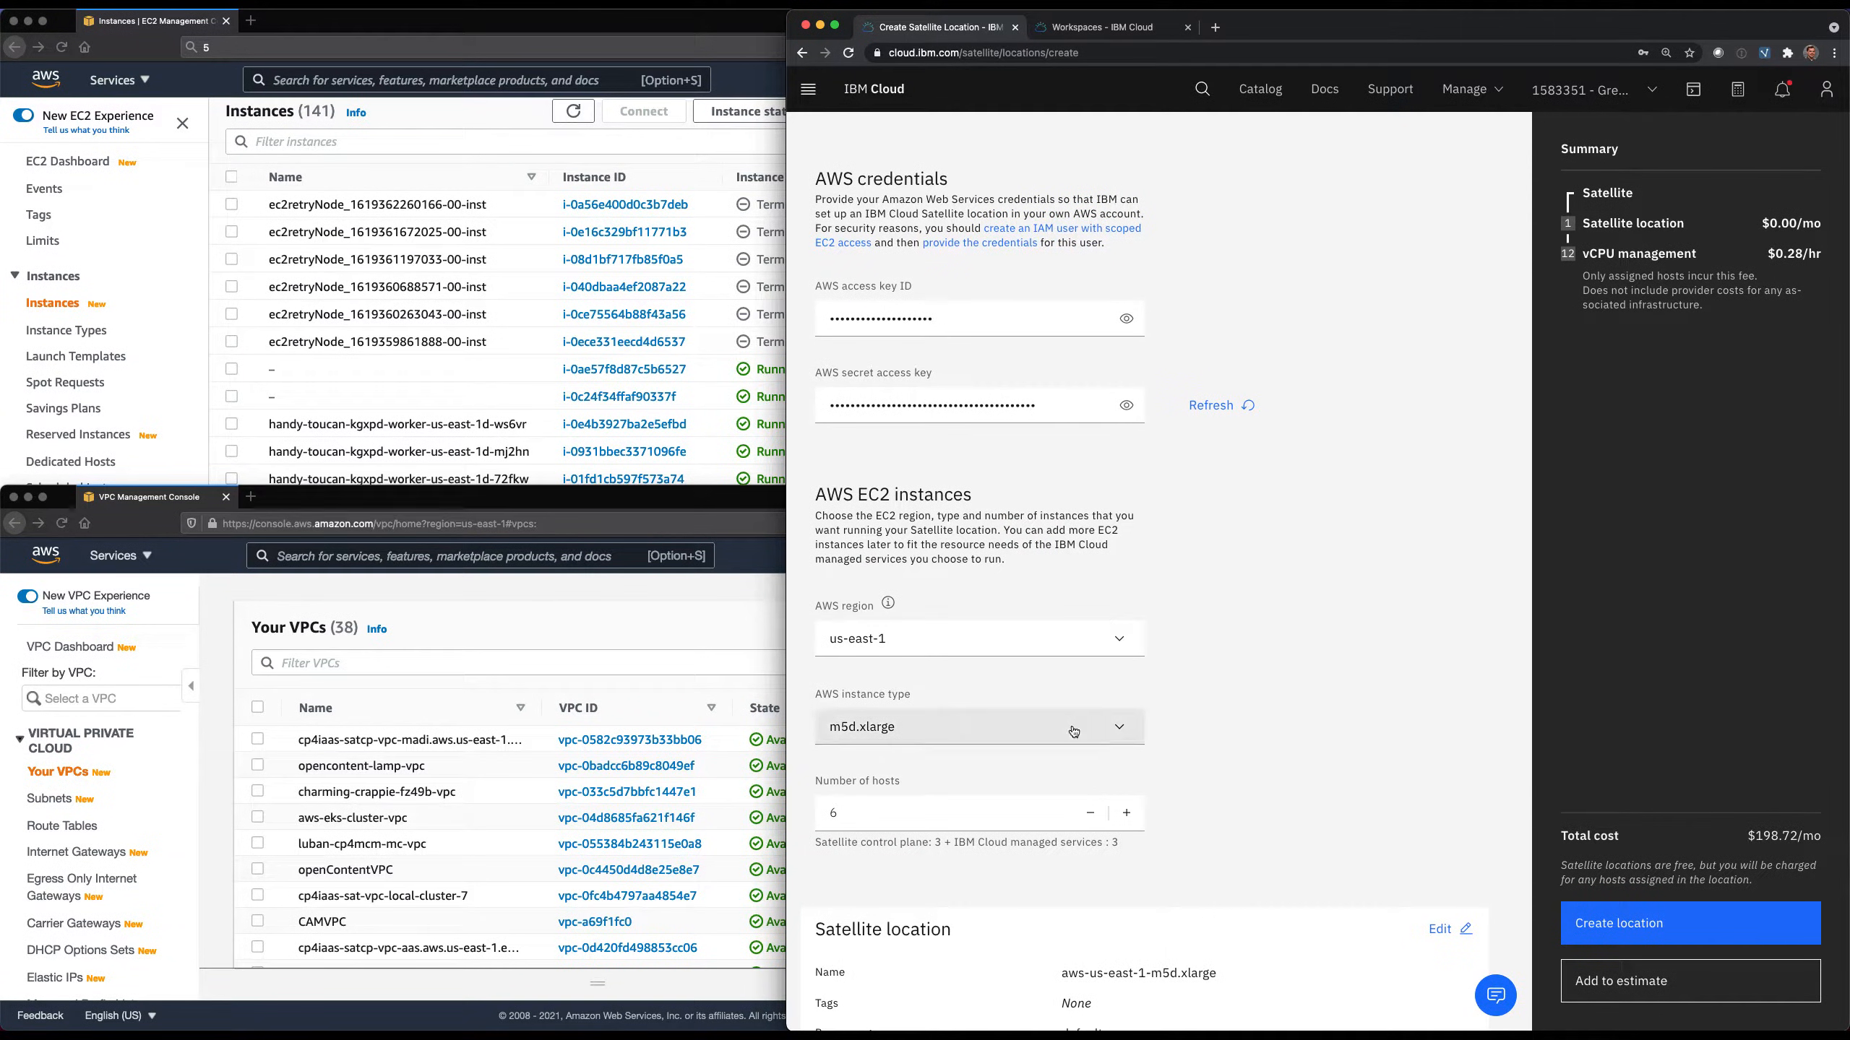
pyautogui.click(1125, 813)
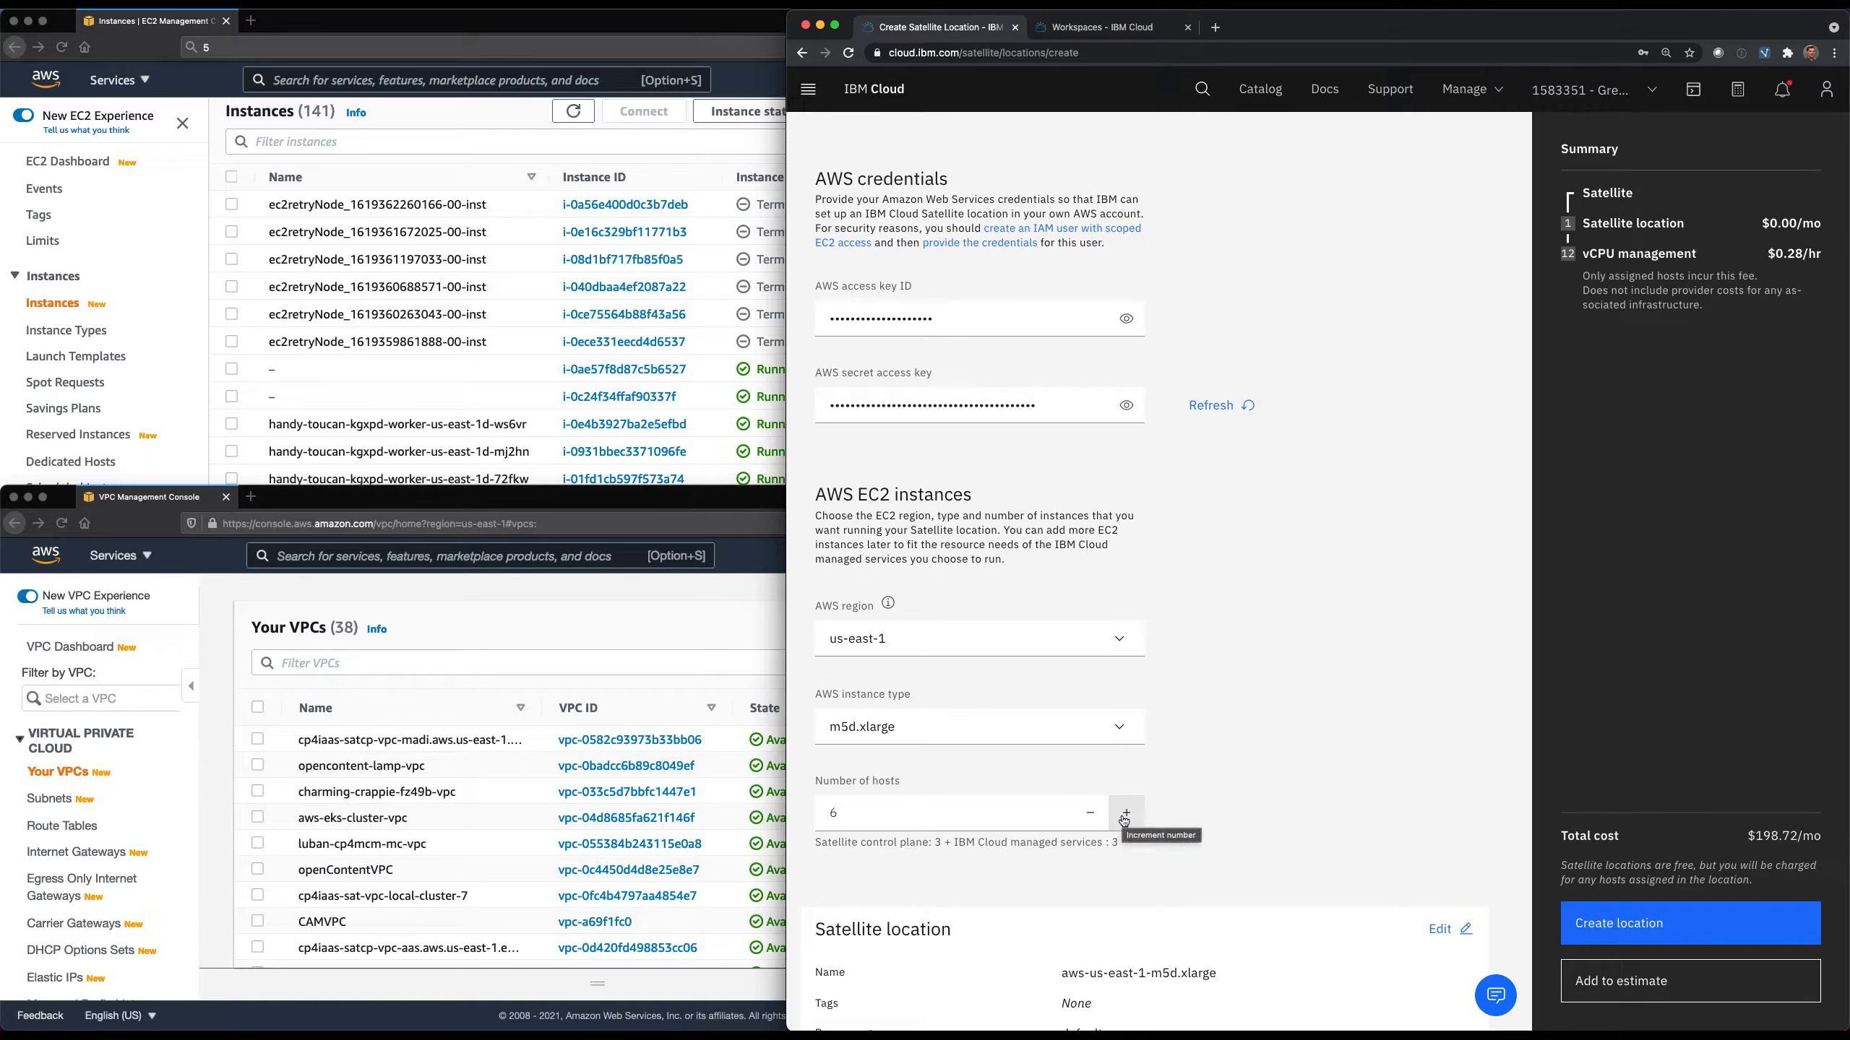
pyautogui.click(1125, 813)
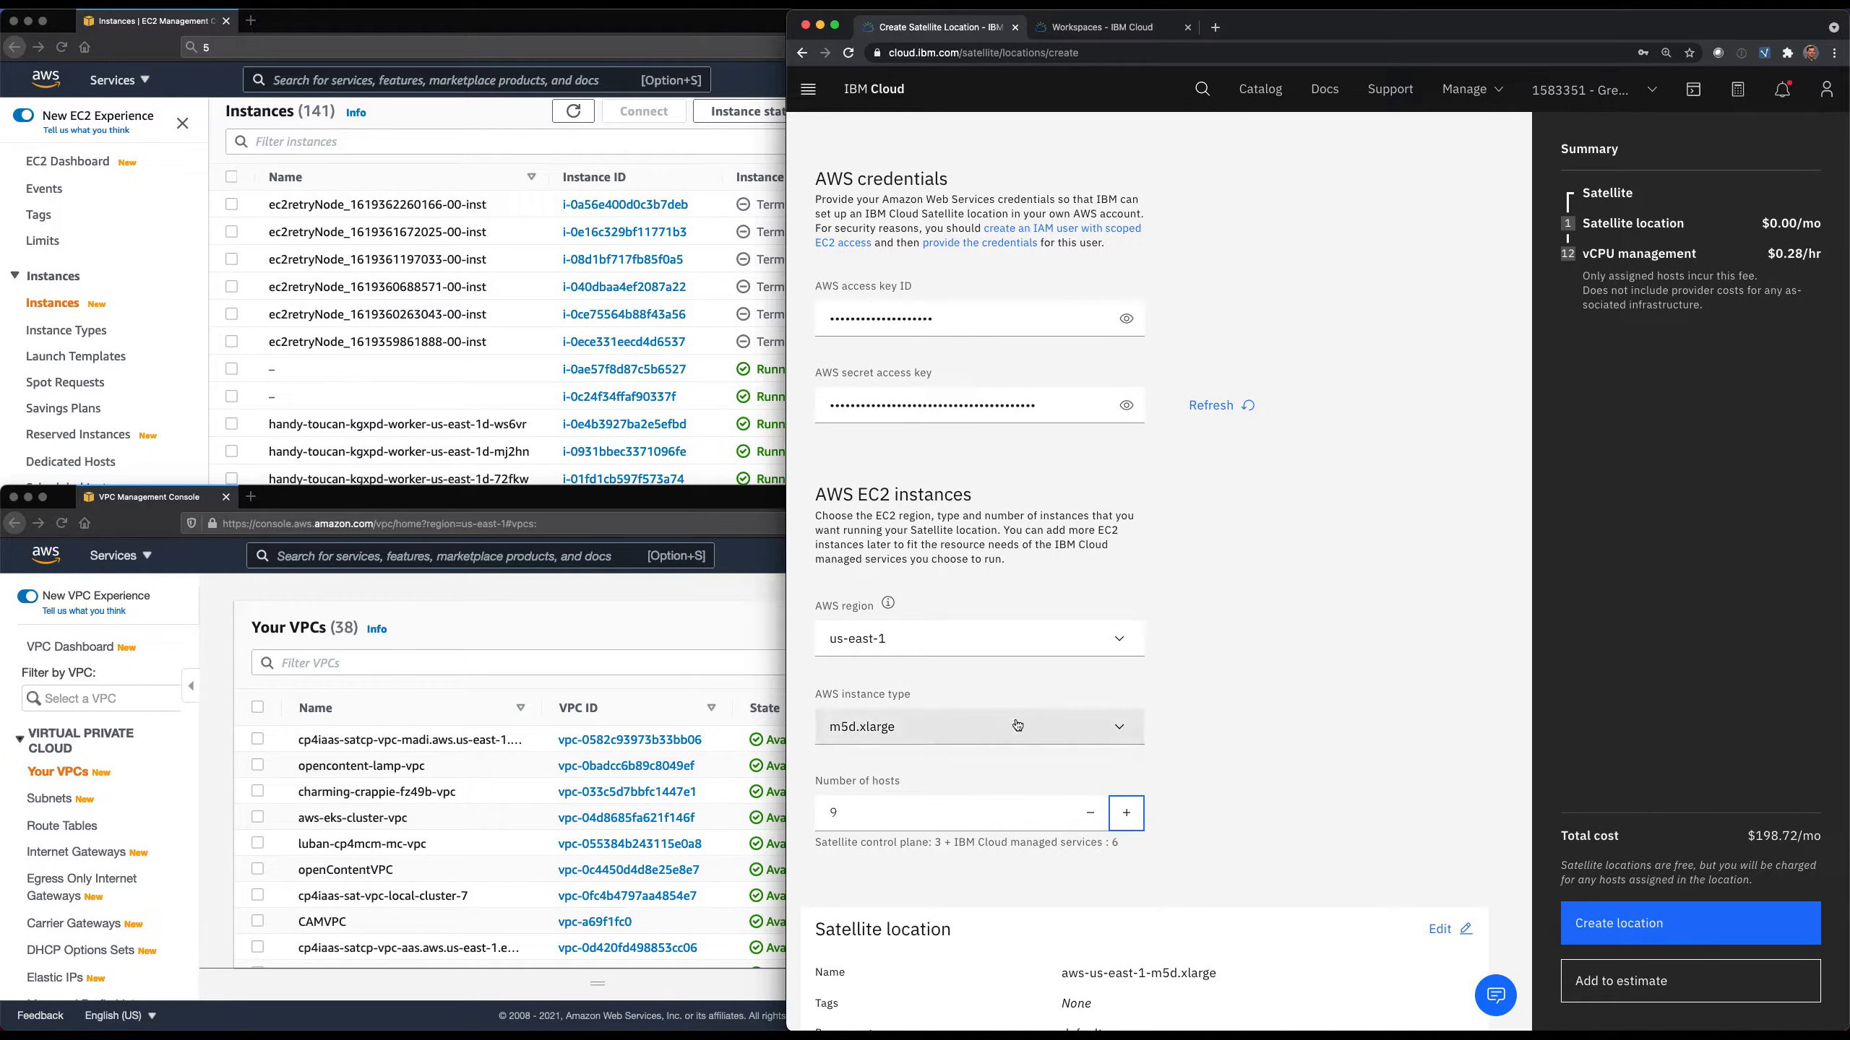
# Edit the Satellite location details and set the name to ceh-aws-location-04.
pyautogui.scroll(-4, 1274, 825)
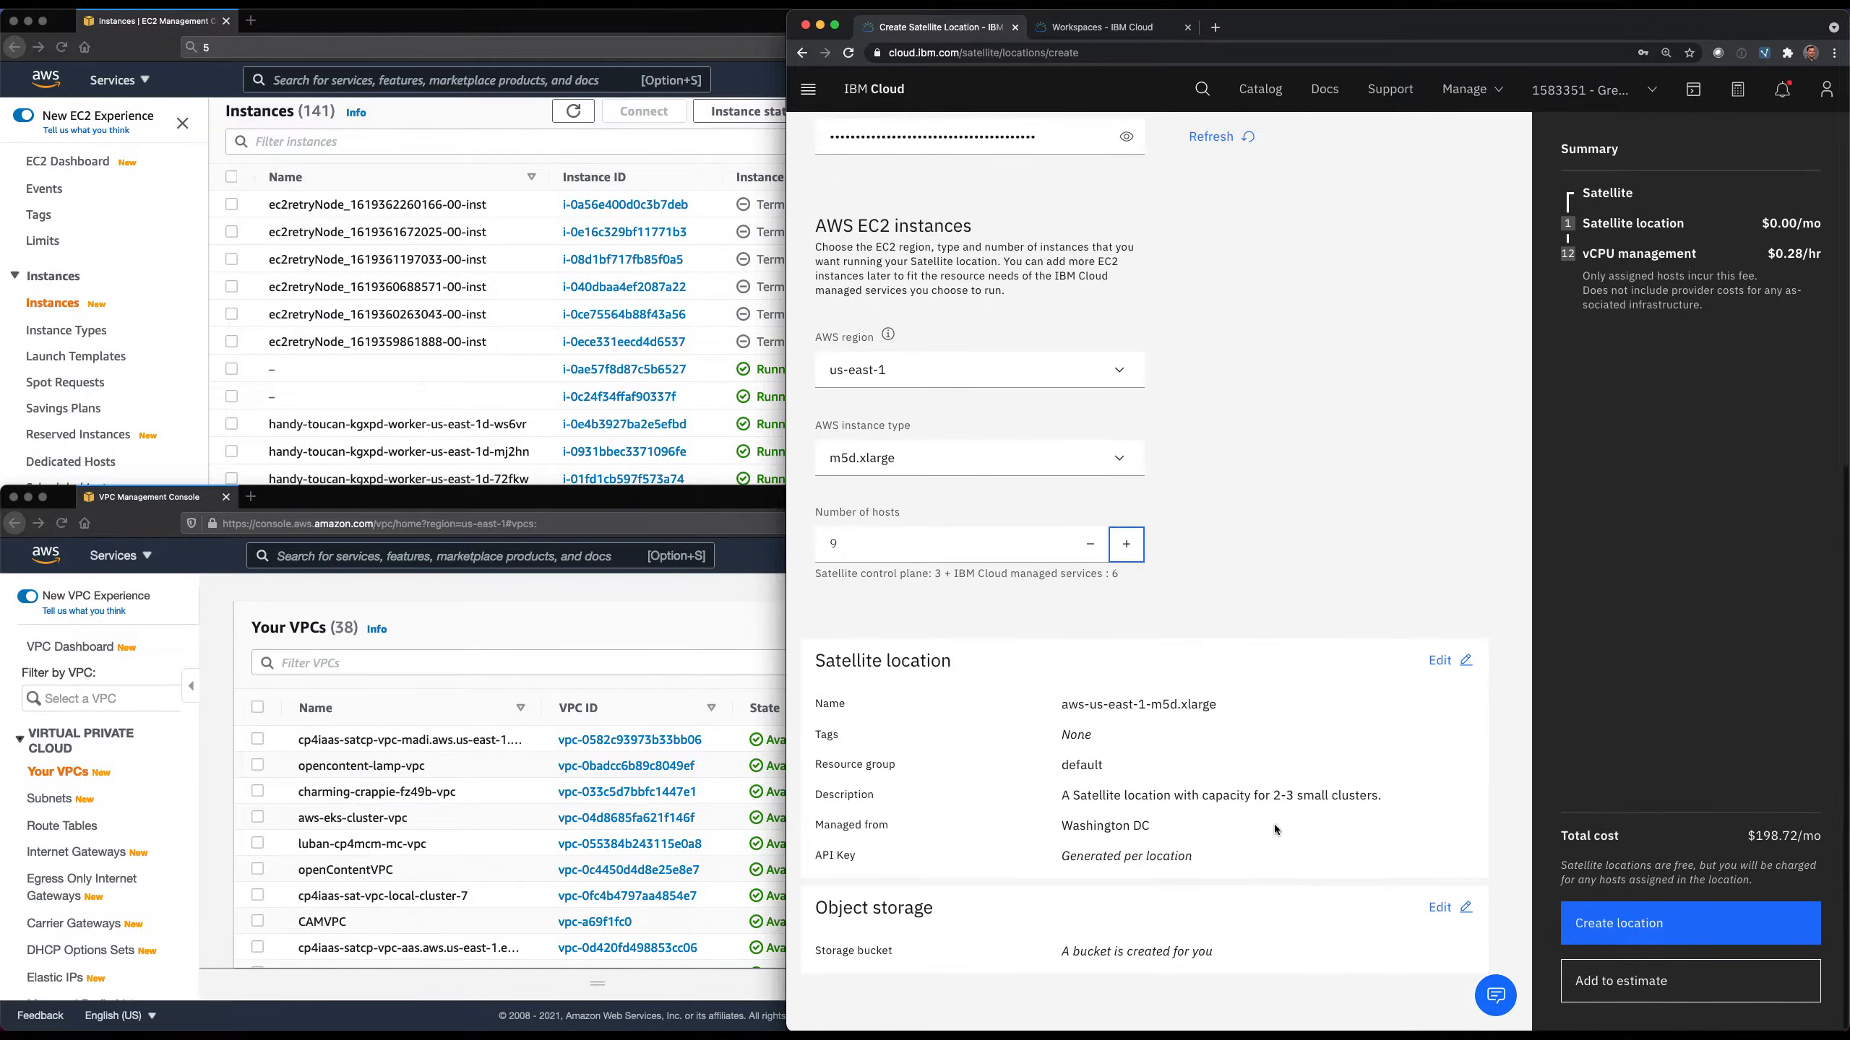
pyautogui.click(1439, 656)
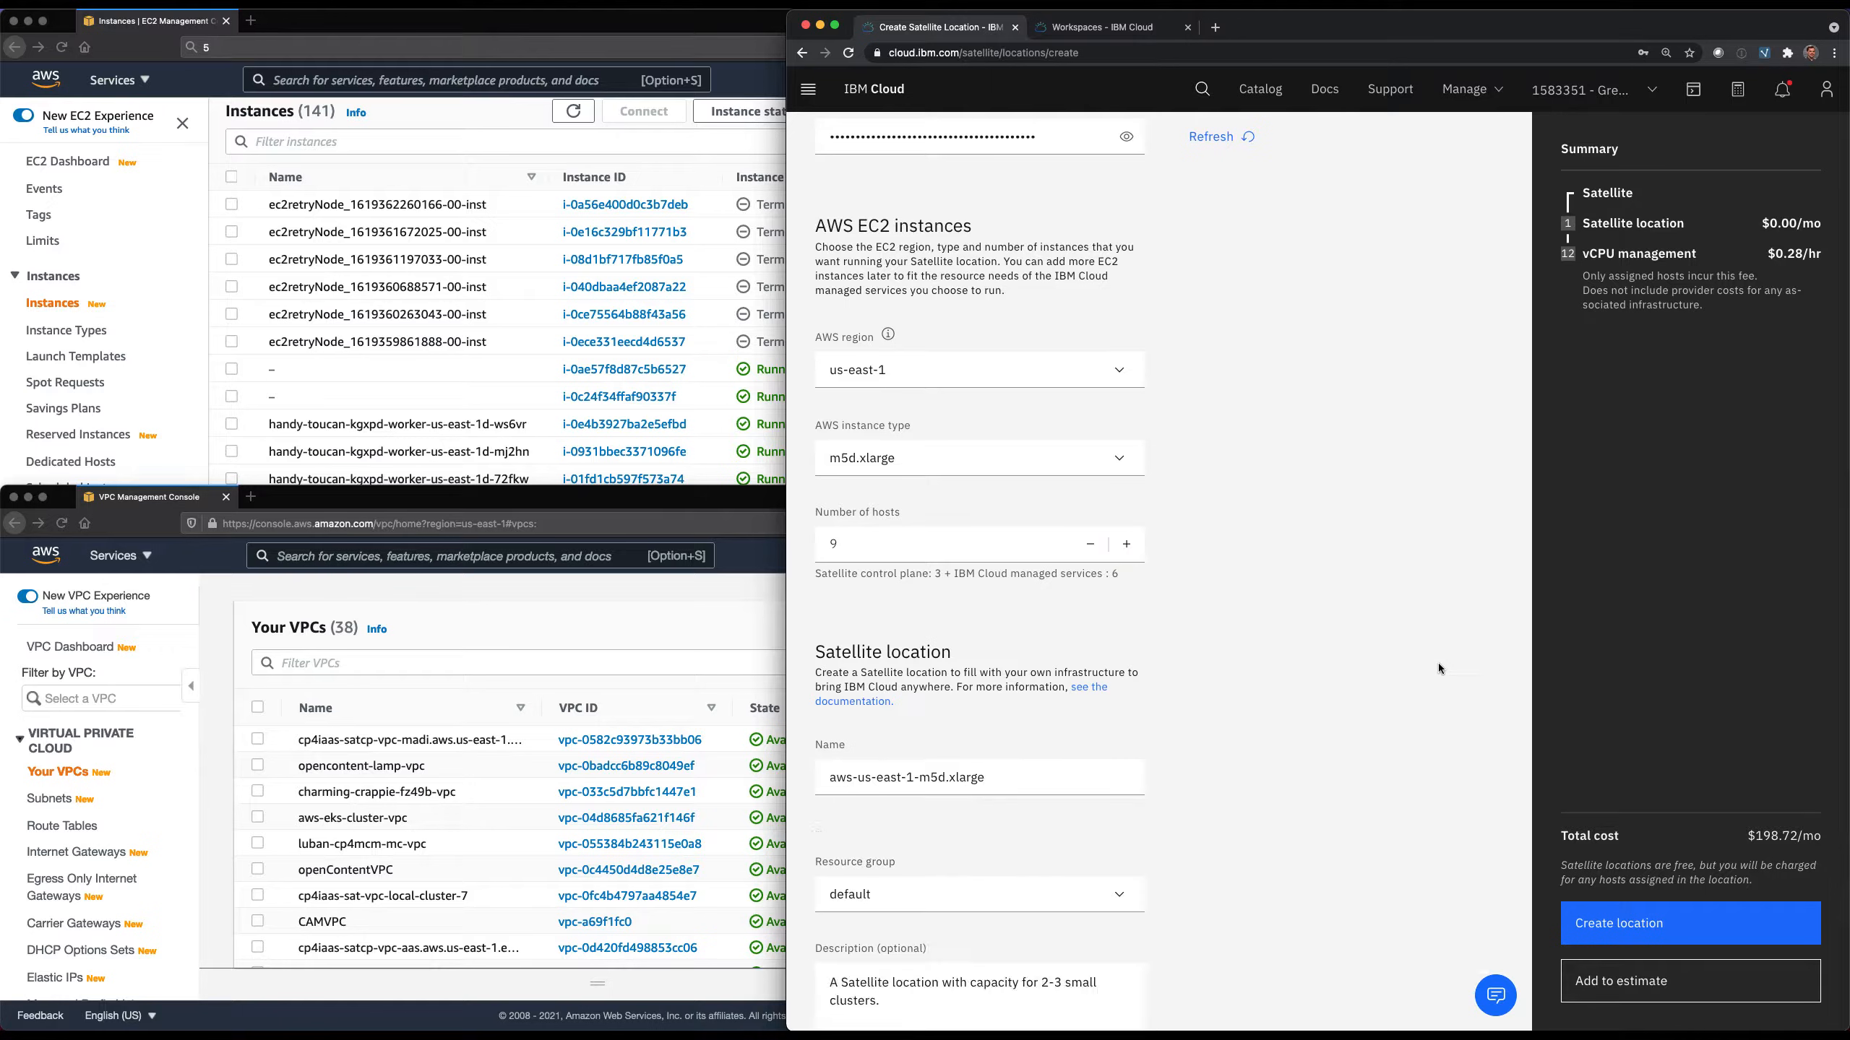
pyautogui.tripleClick(967, 778)
pyautogui.write('ceh-aws-location')
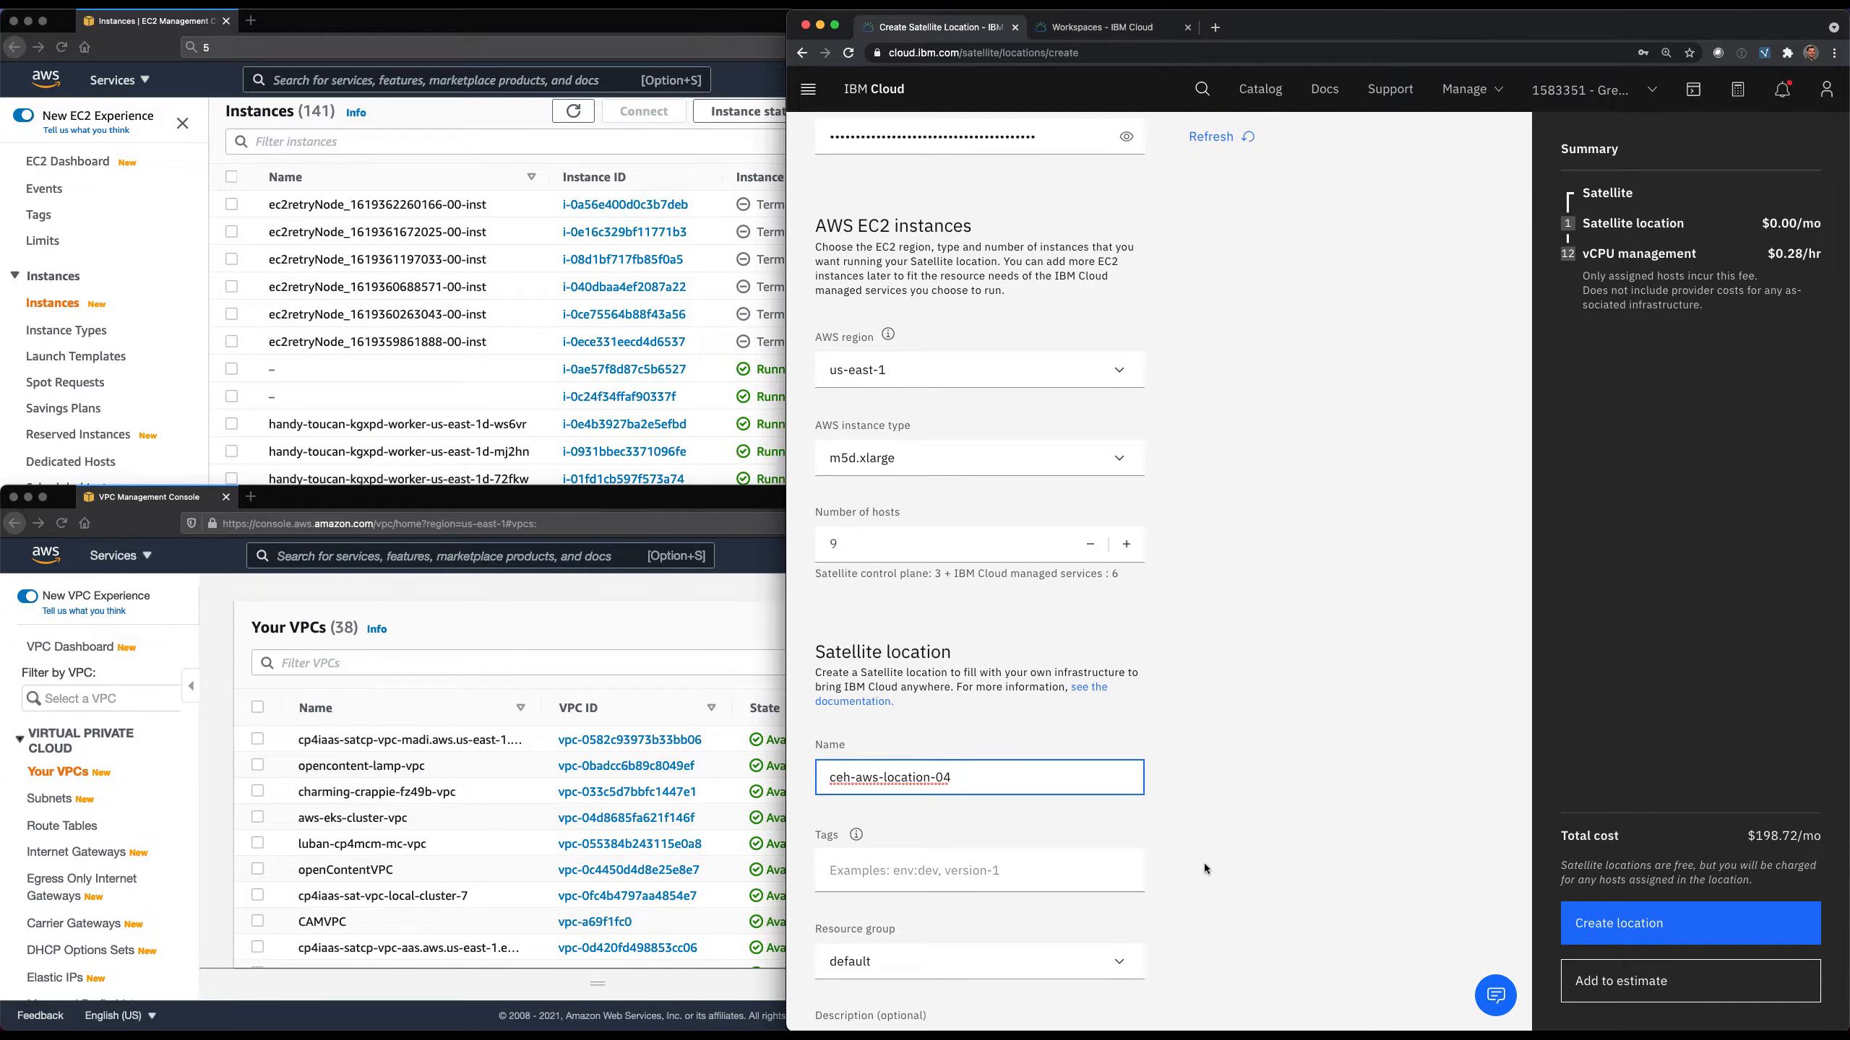
# Create the Satellite location with the remaining settings at their defaults and open its Hosts page.
pyautogui.scroll(-6, 1203, 864)
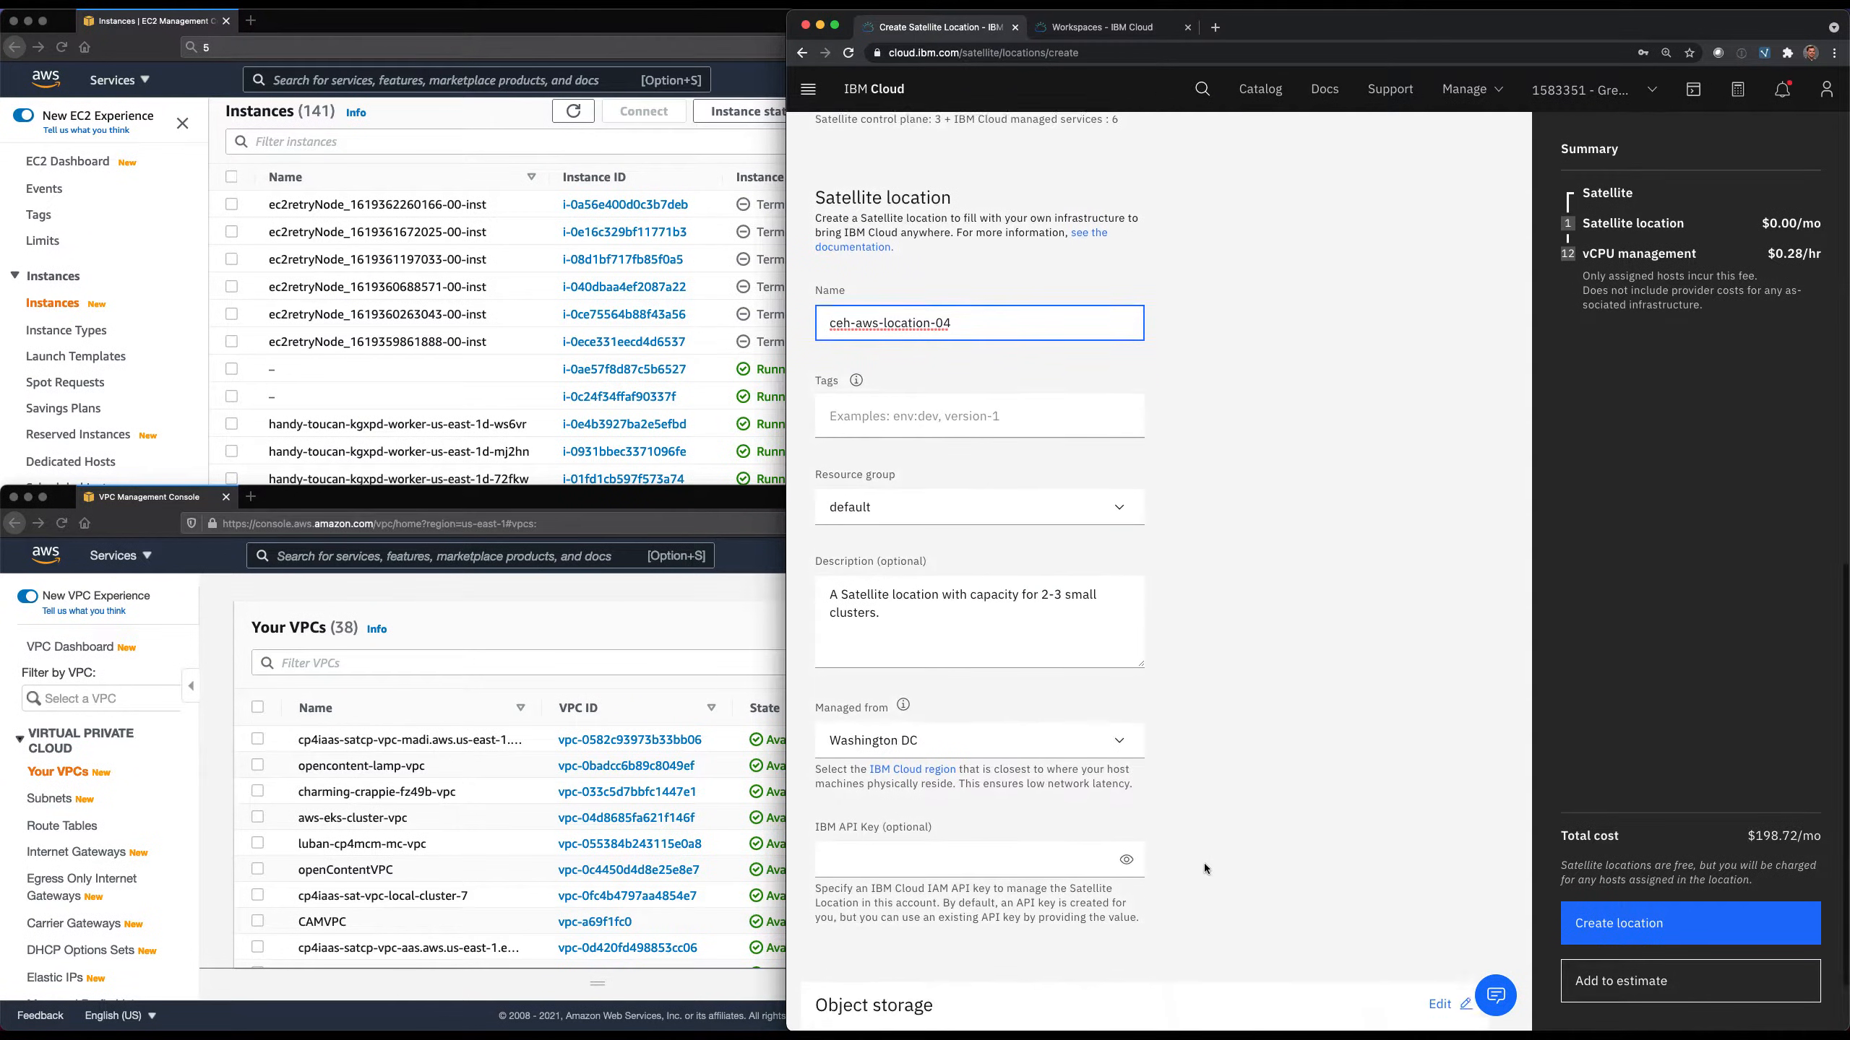
pyautogui.scroll(-2, 1203, 863)
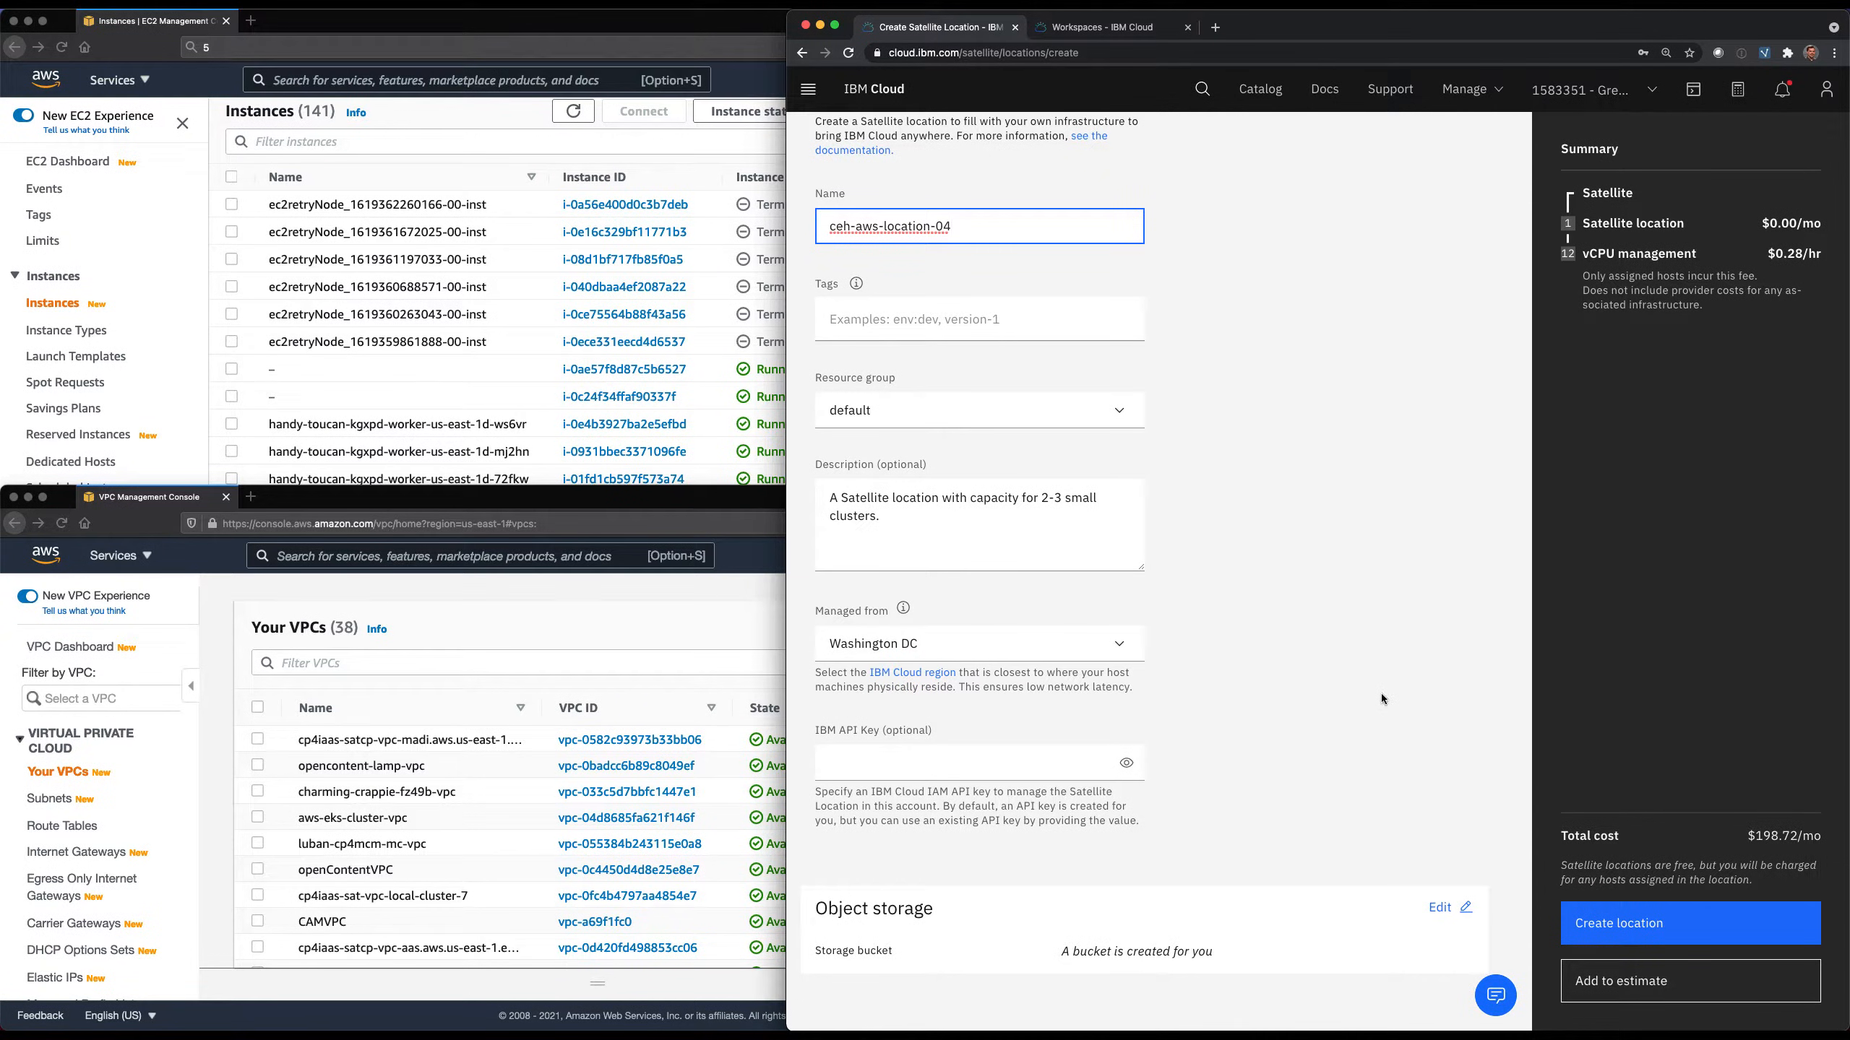
pyautogui.click(1643, 921)
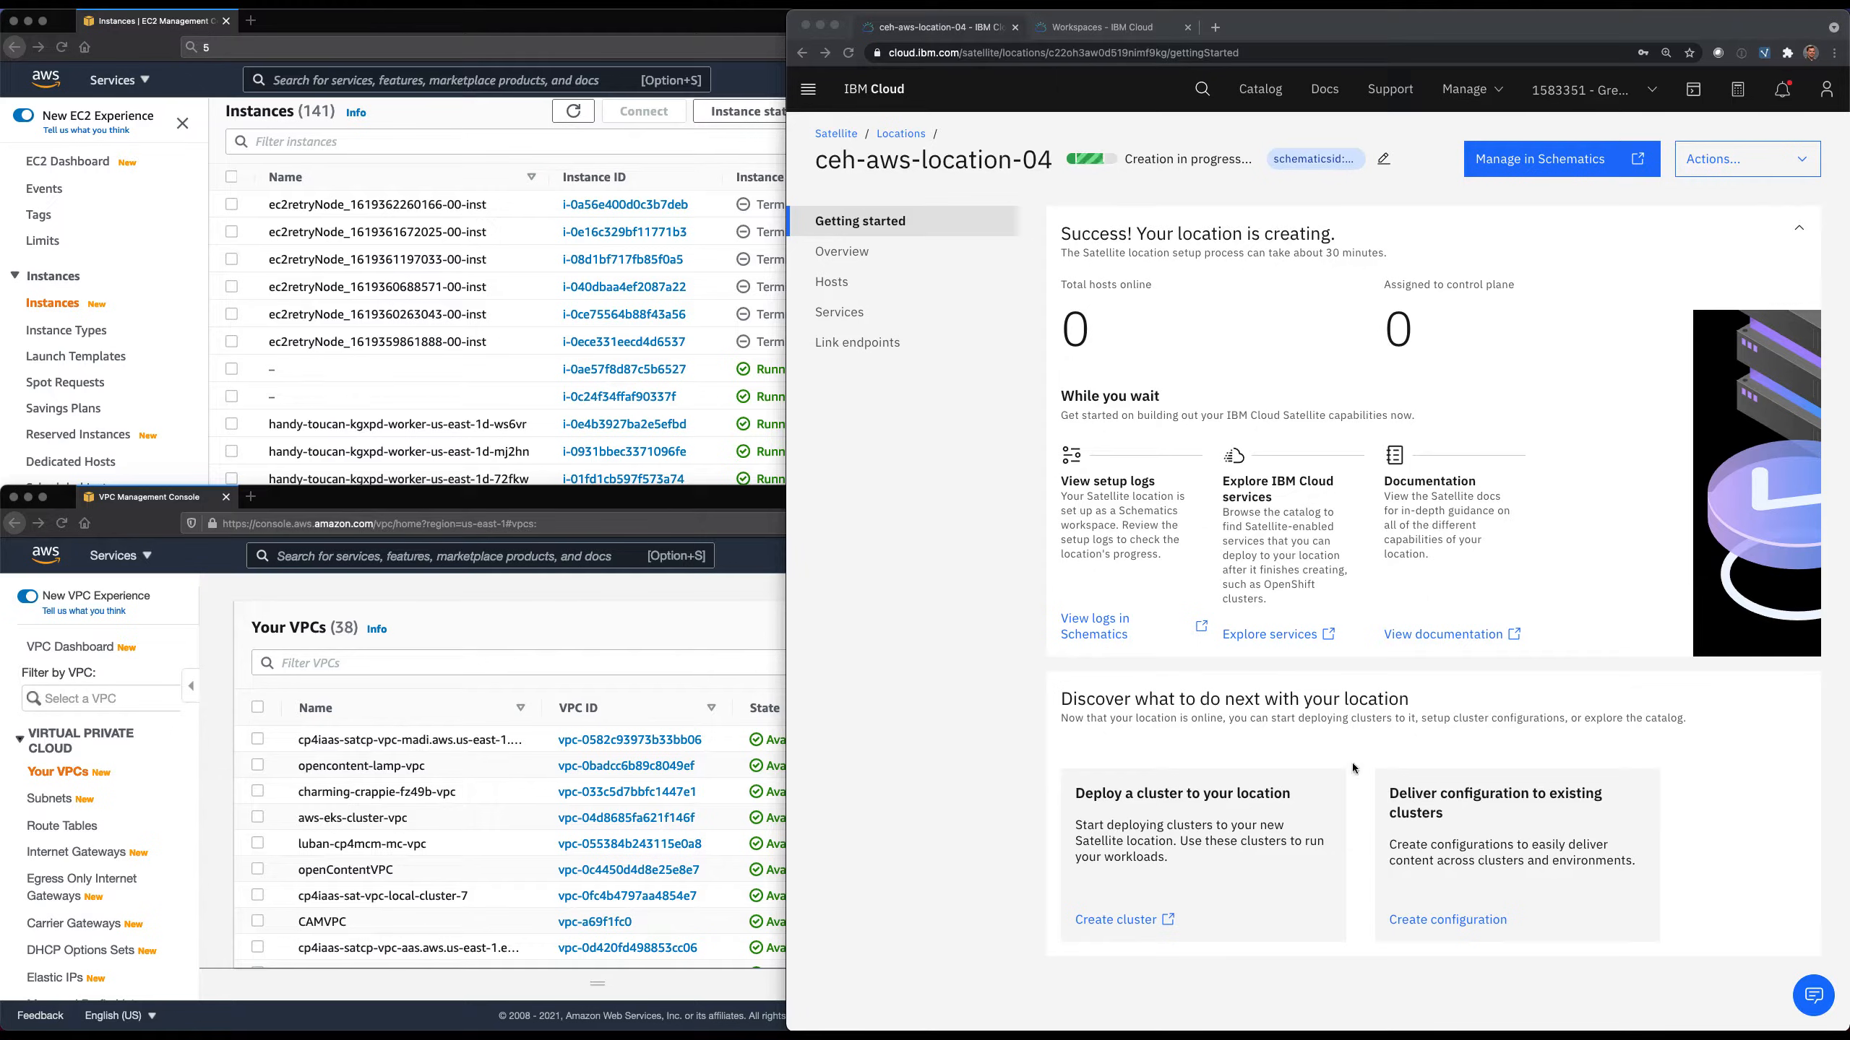
pyautogui.click(963, 288)
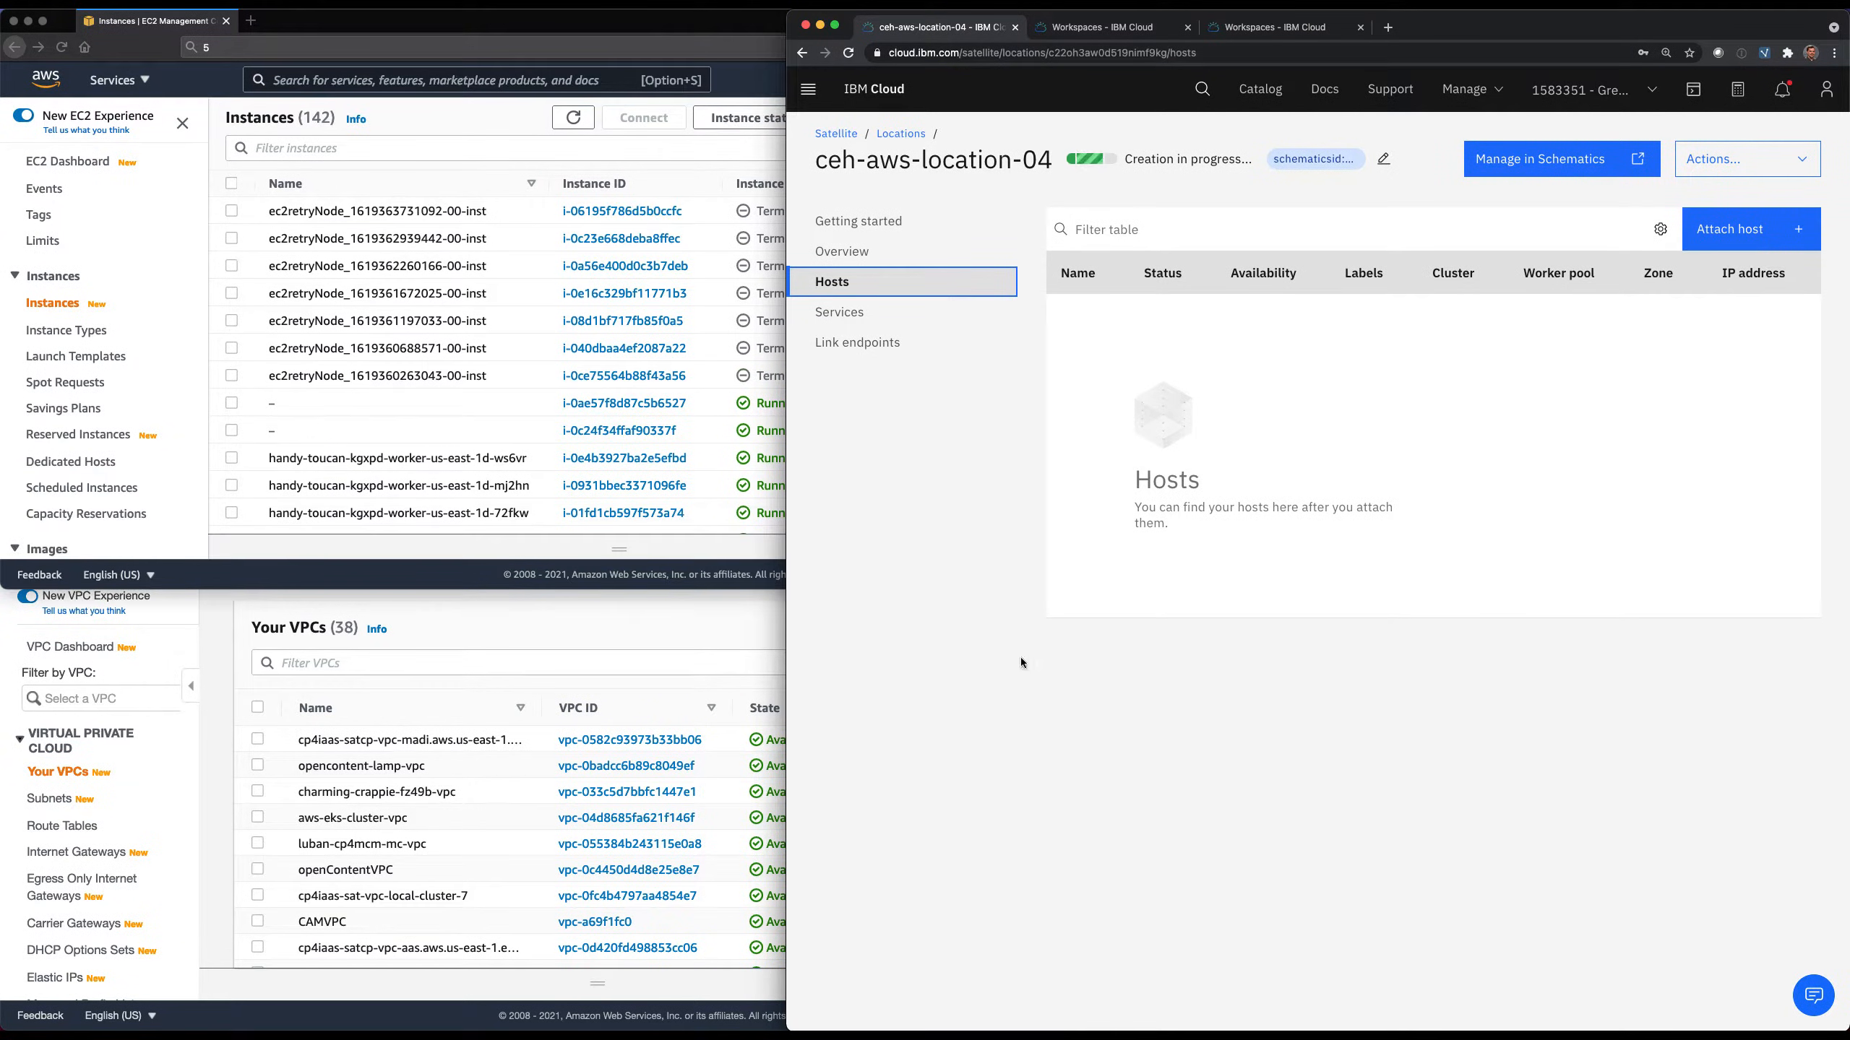
# Refresh the AWS VPC list, filter it by ceh-aws-location-04 and select the matching VPC.
pyautogui.click(715, 640)
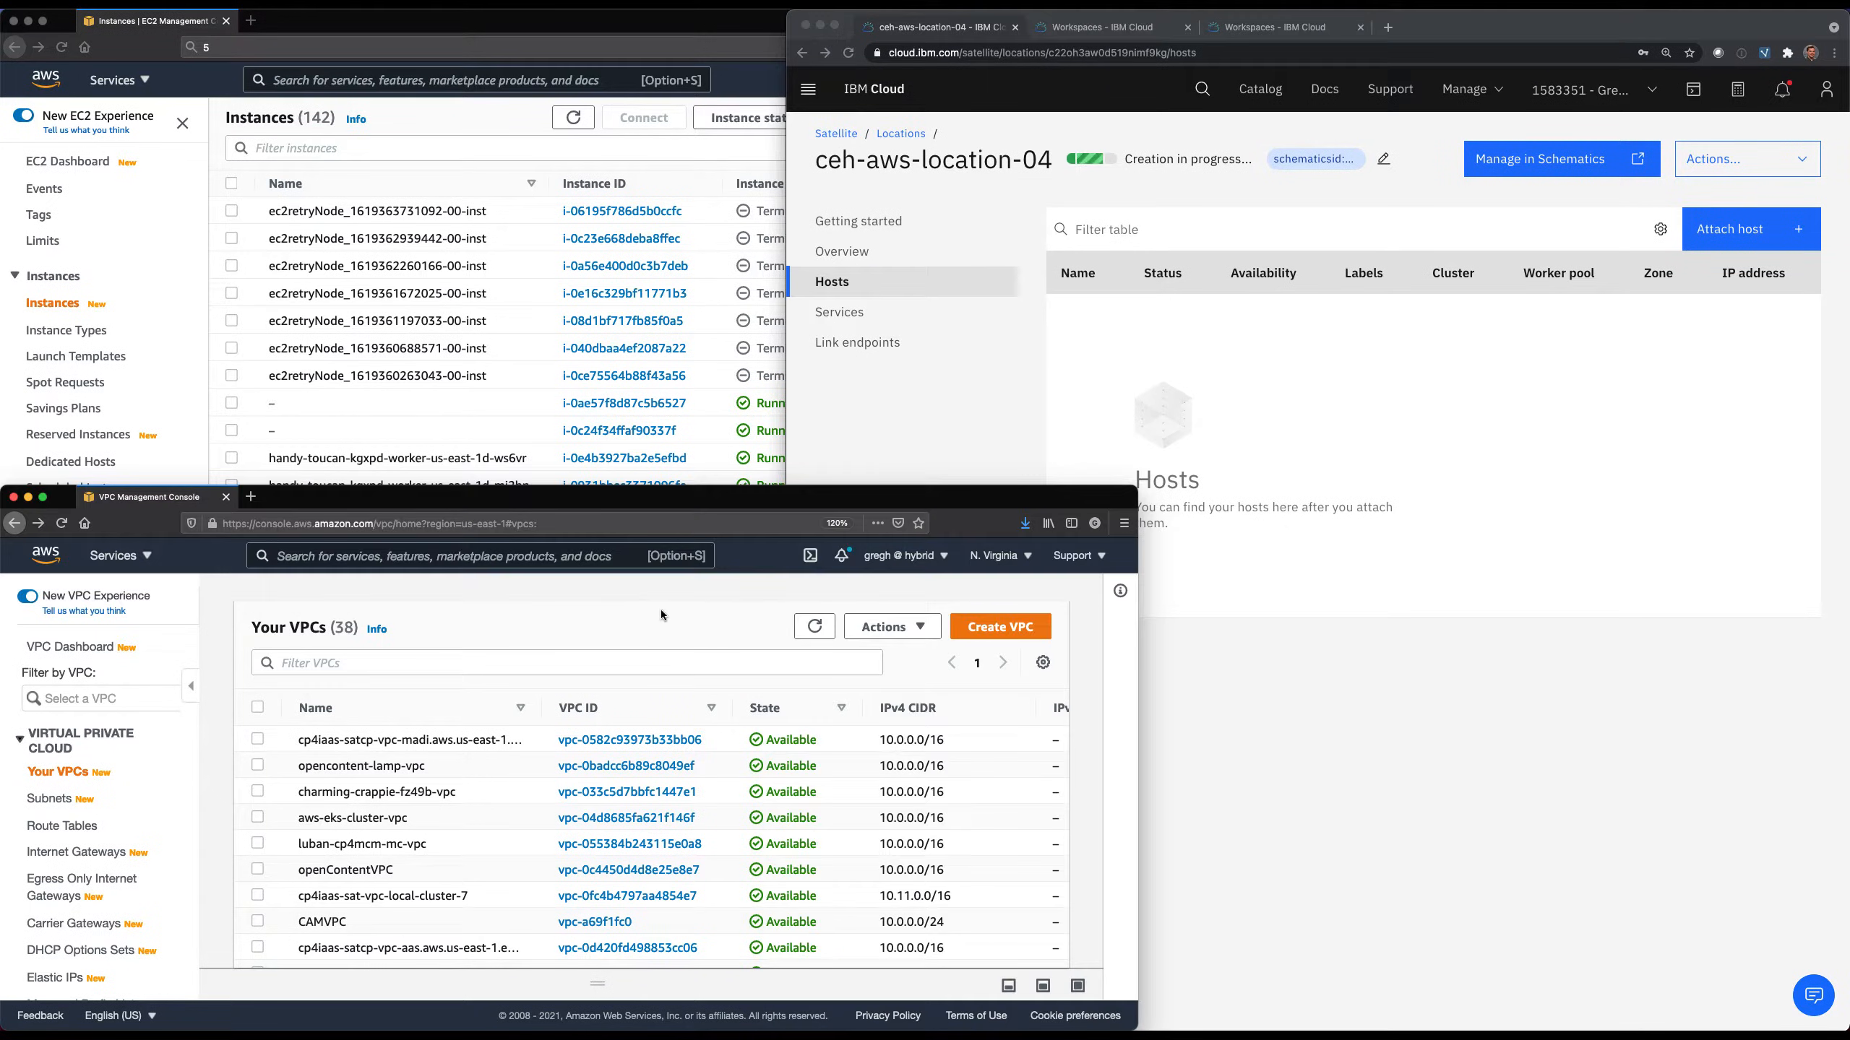
pyautogui.click(815, 629)
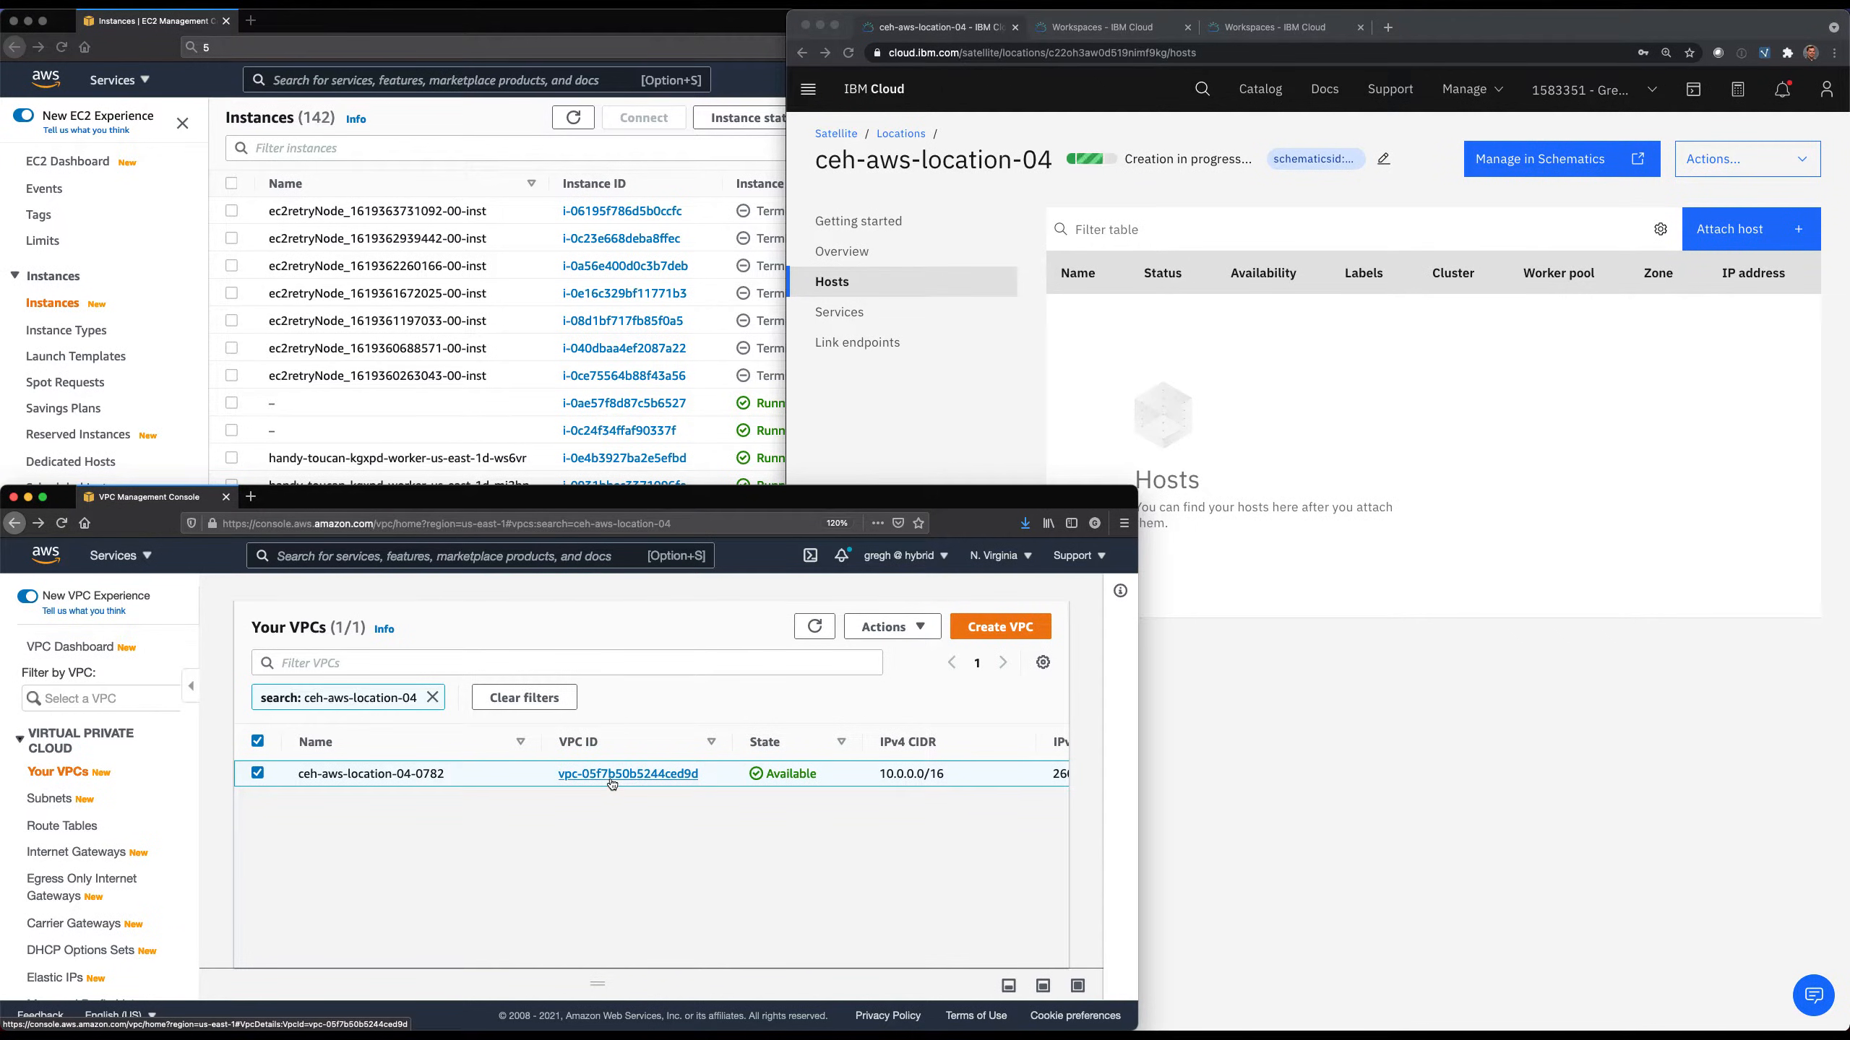
# Refresh the EC2 instances list, filter it by ceh-aws-location-04 and sort the instances by name in ascending order.
pyautogui.click(544, 163)
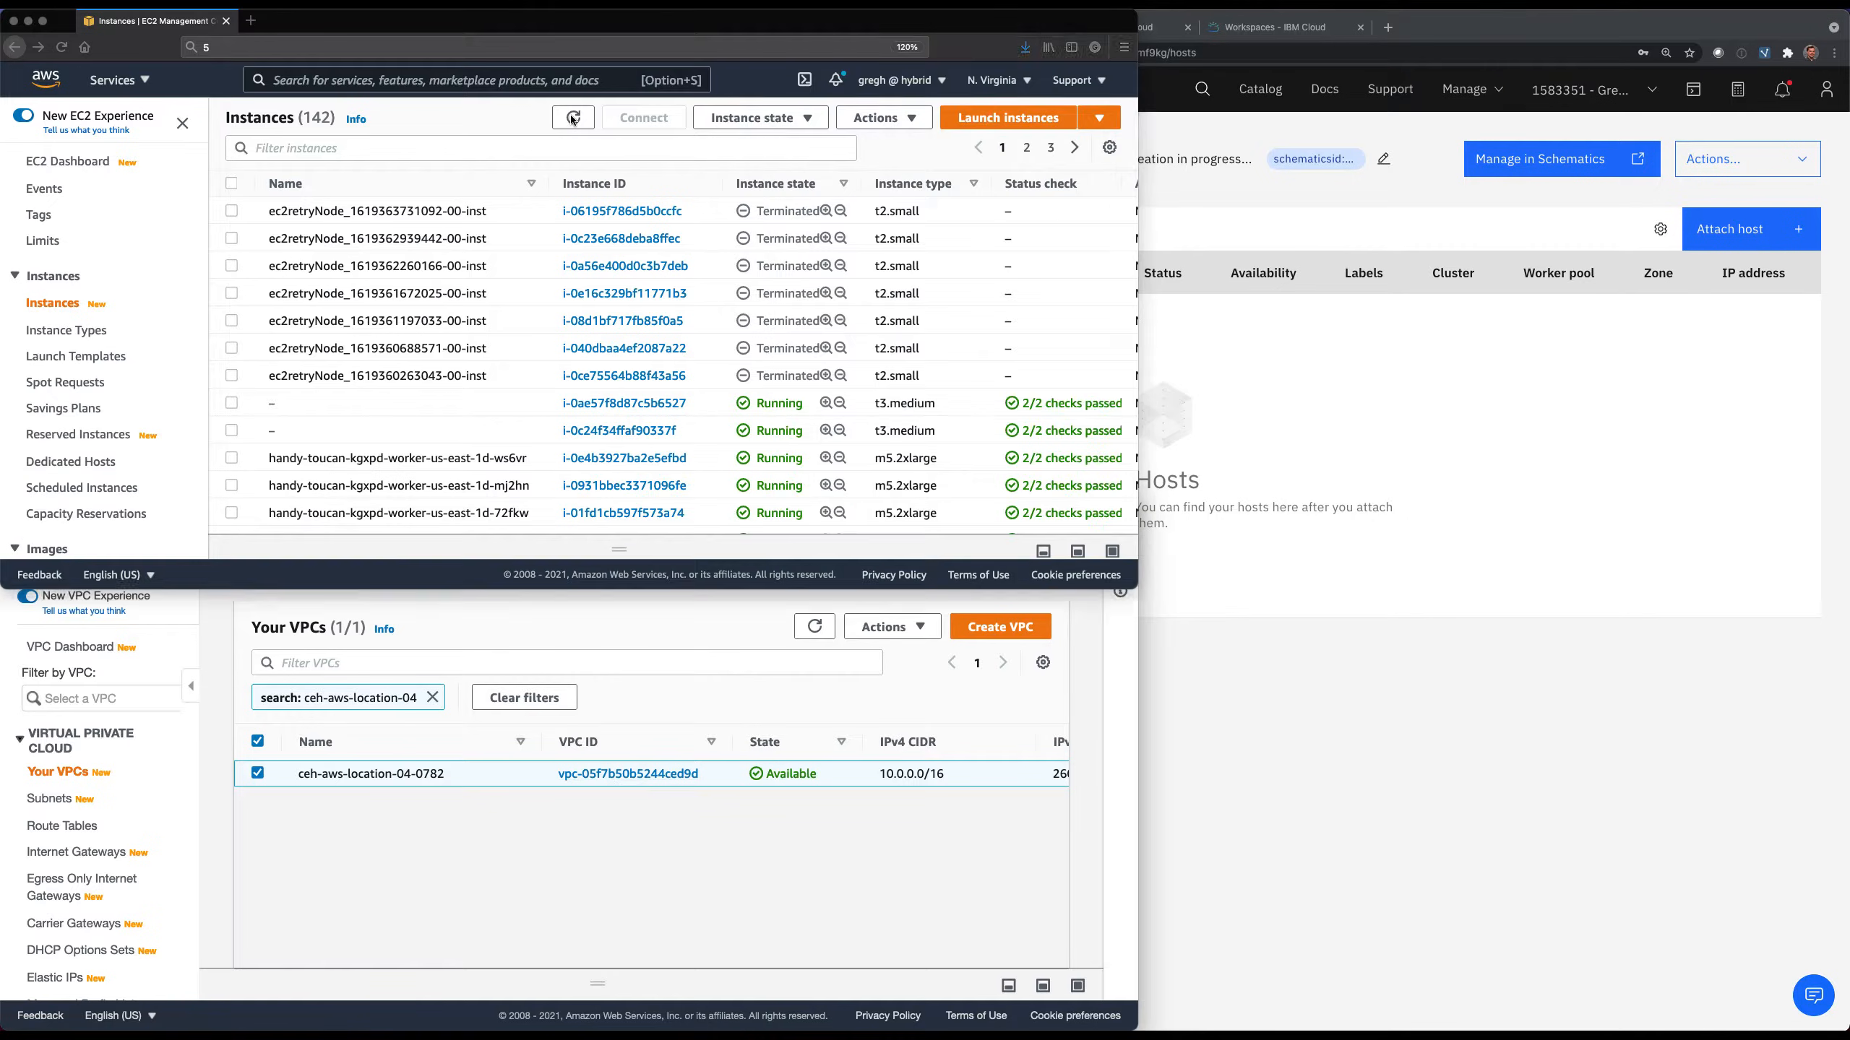
pyautogui.click(573, 118)
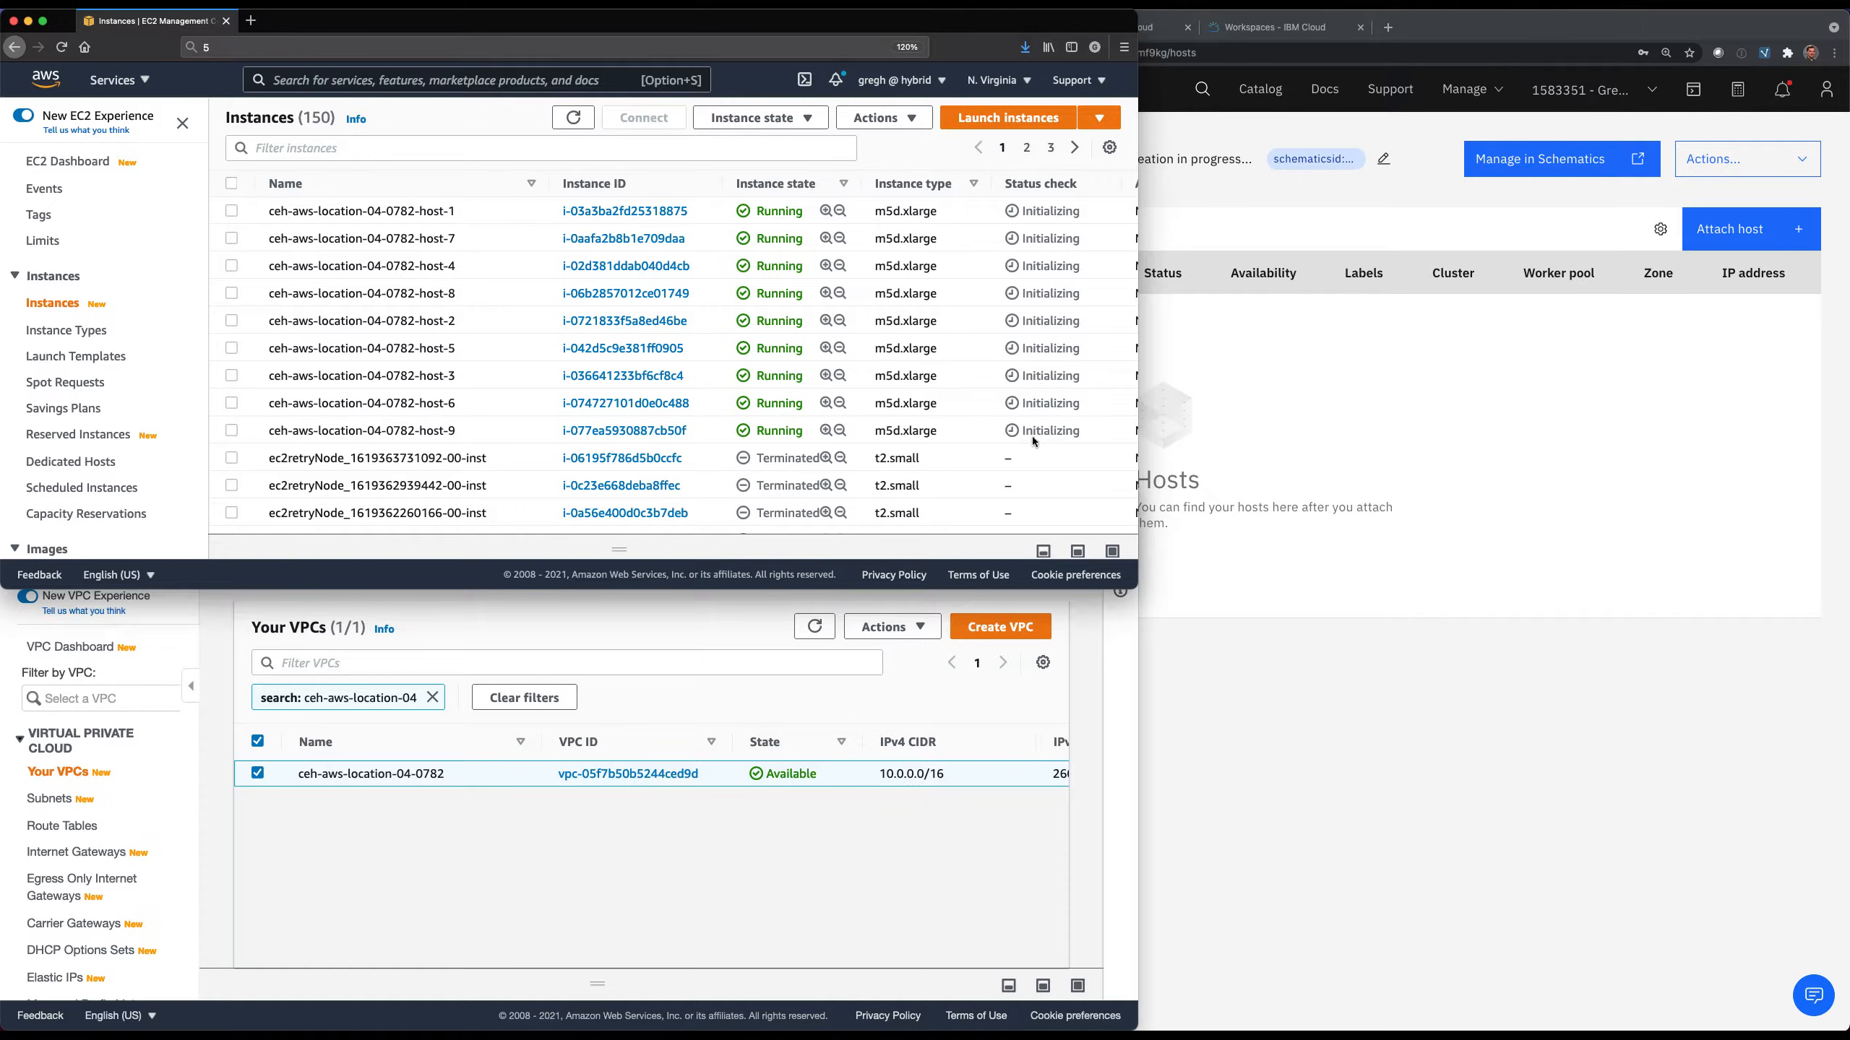
pyautogui.click(466, 148)
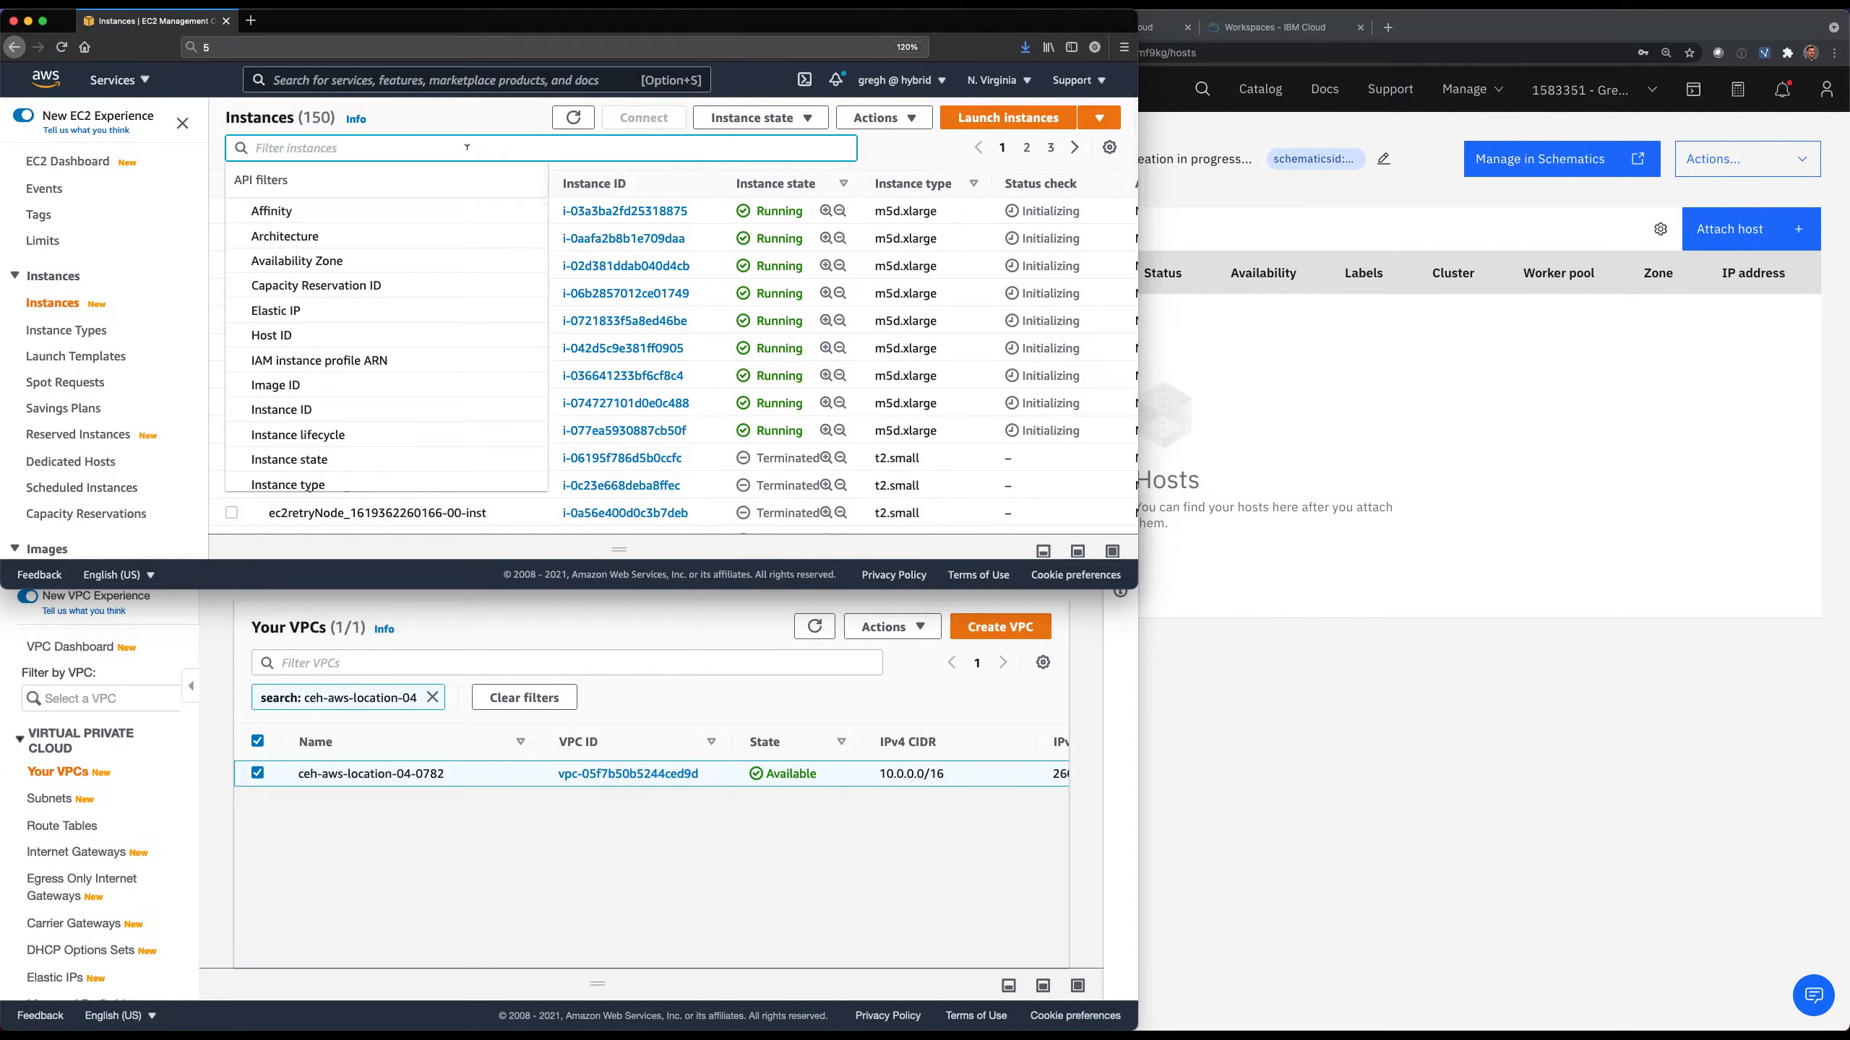
pyautogui.write('ceh-aws-location-04')
pyautogui.press('Return')
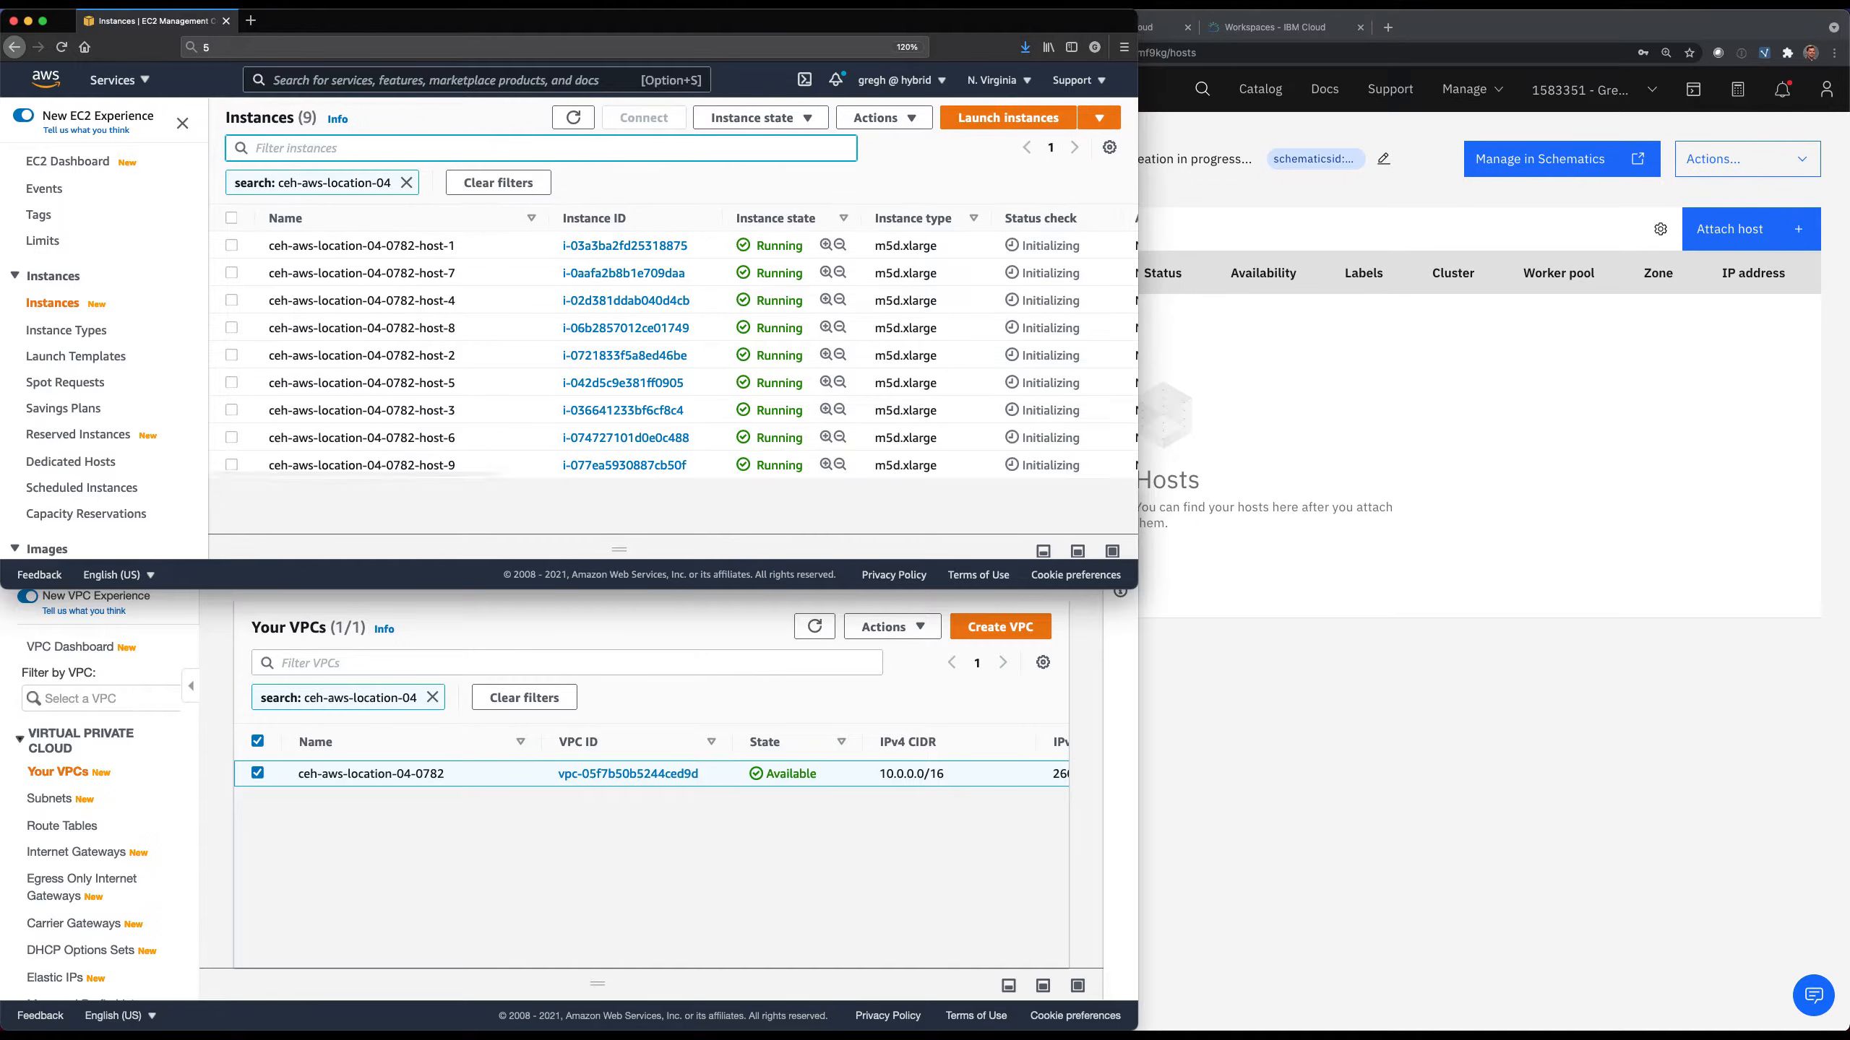
pyautogui.click(533, 219)
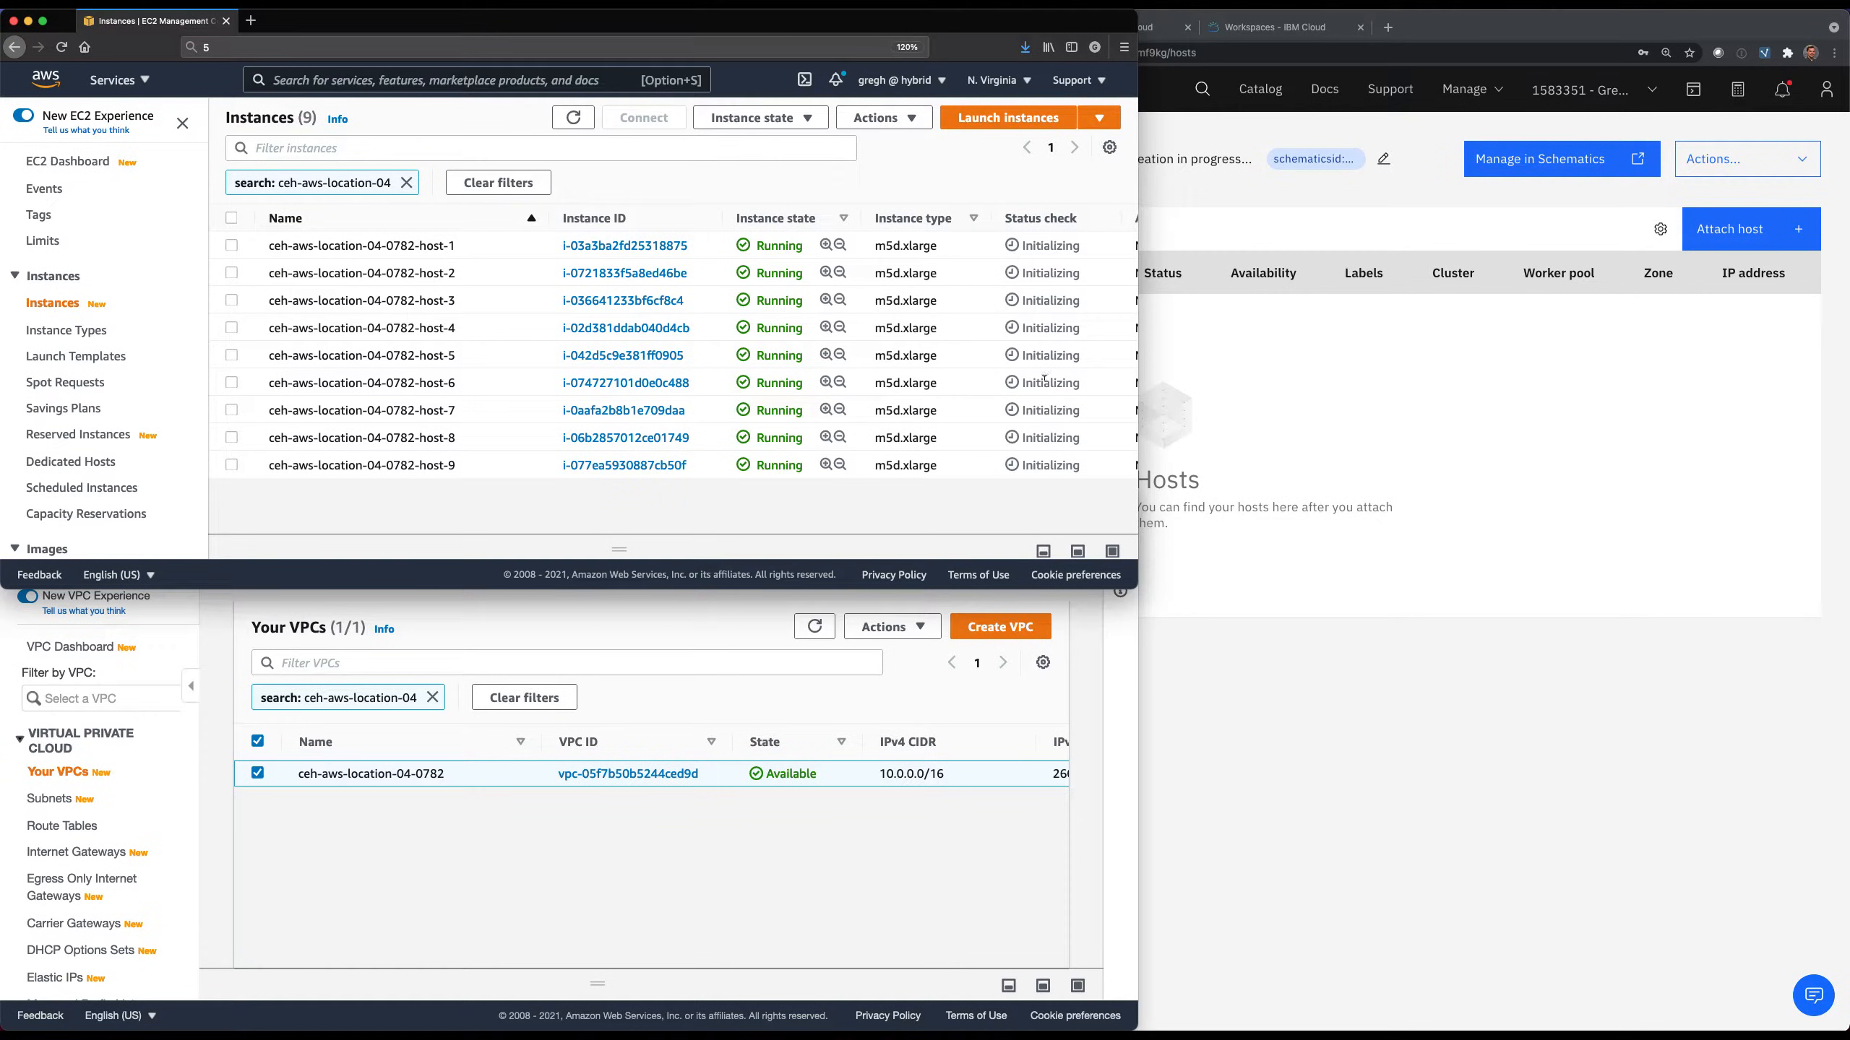
pyautogui.click(1255, 709)
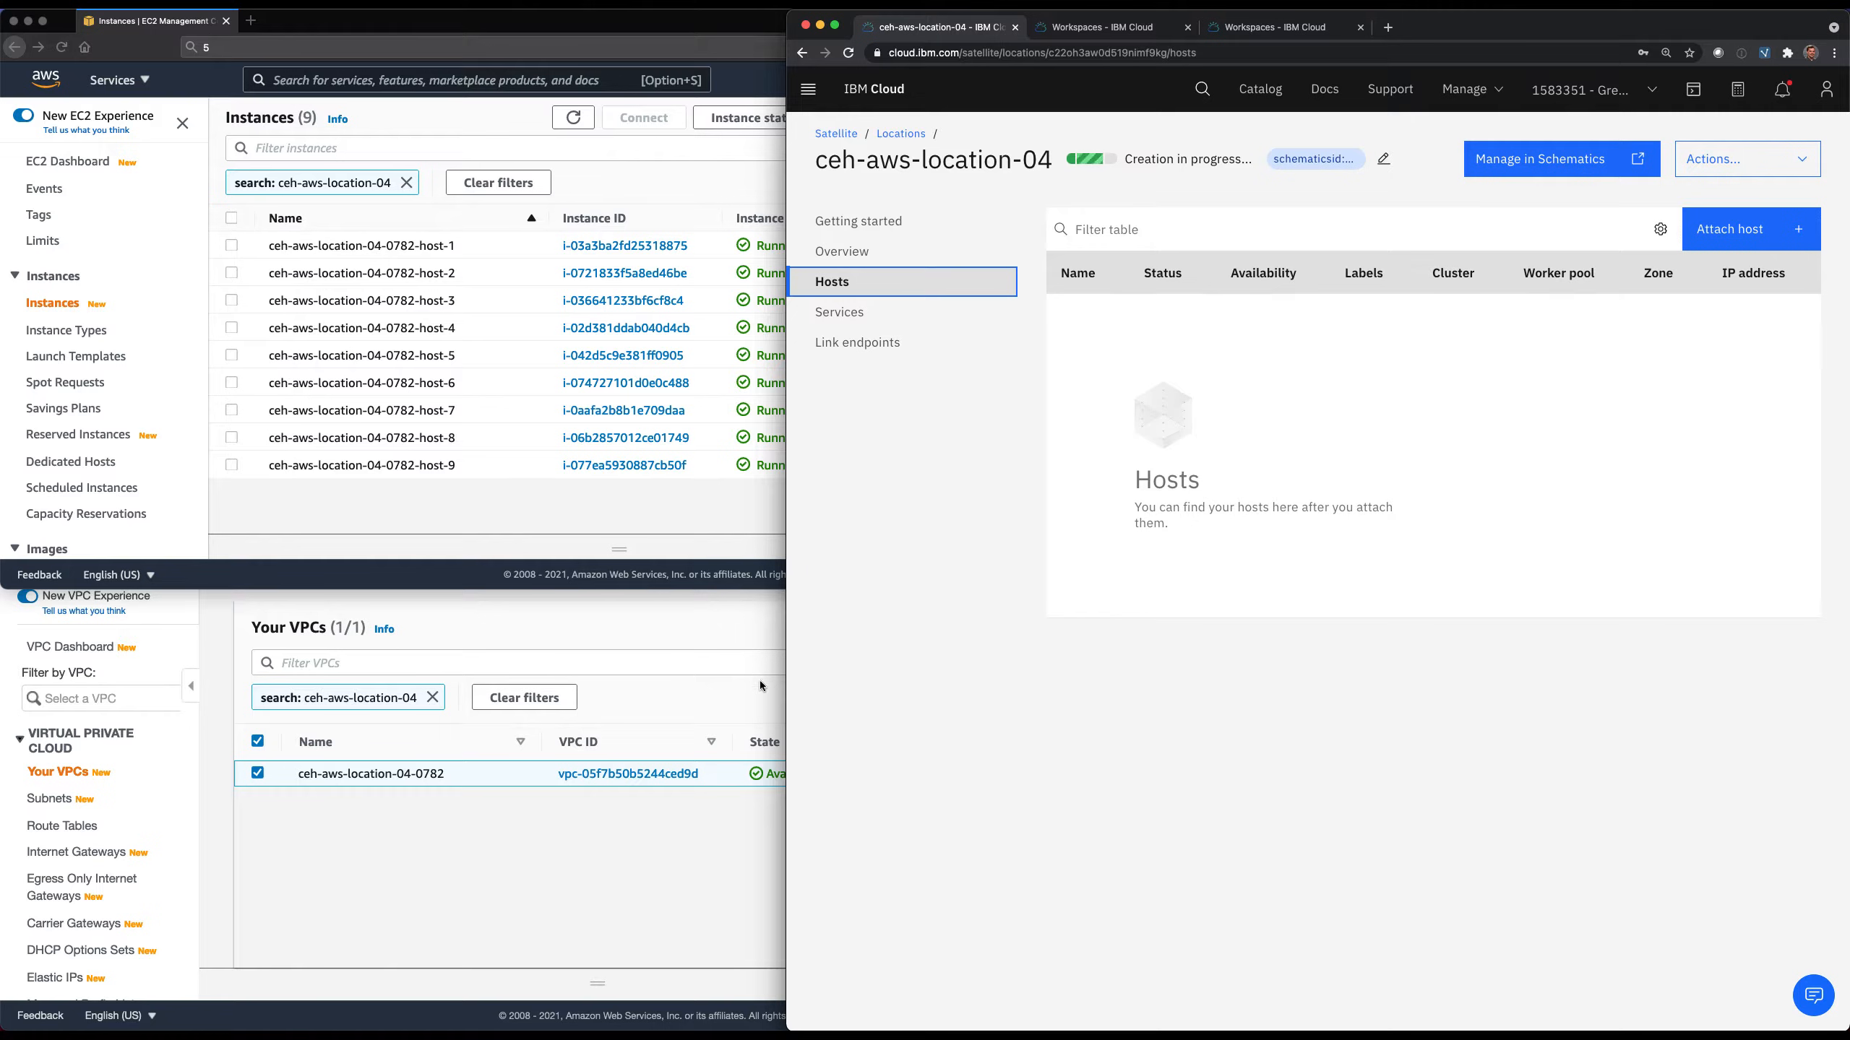
pyautogui.click(741, 619)
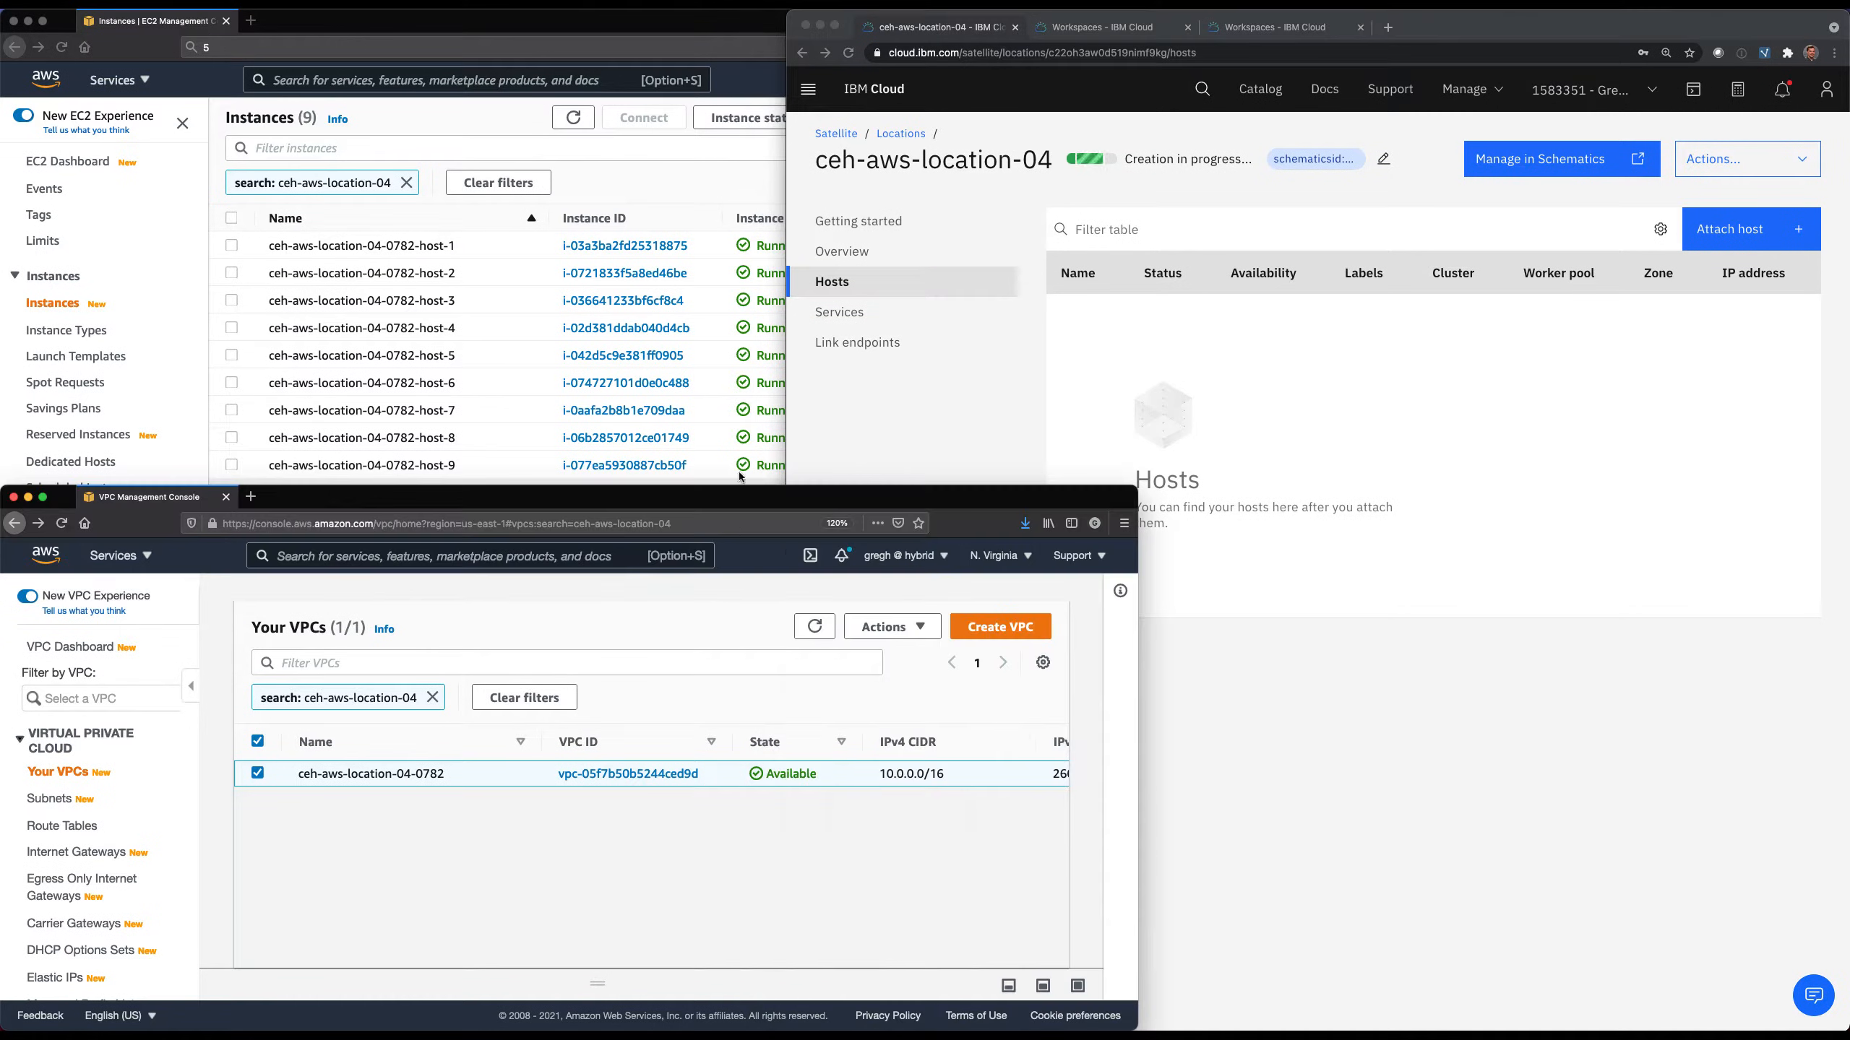
pyautogui.click(700, 179)
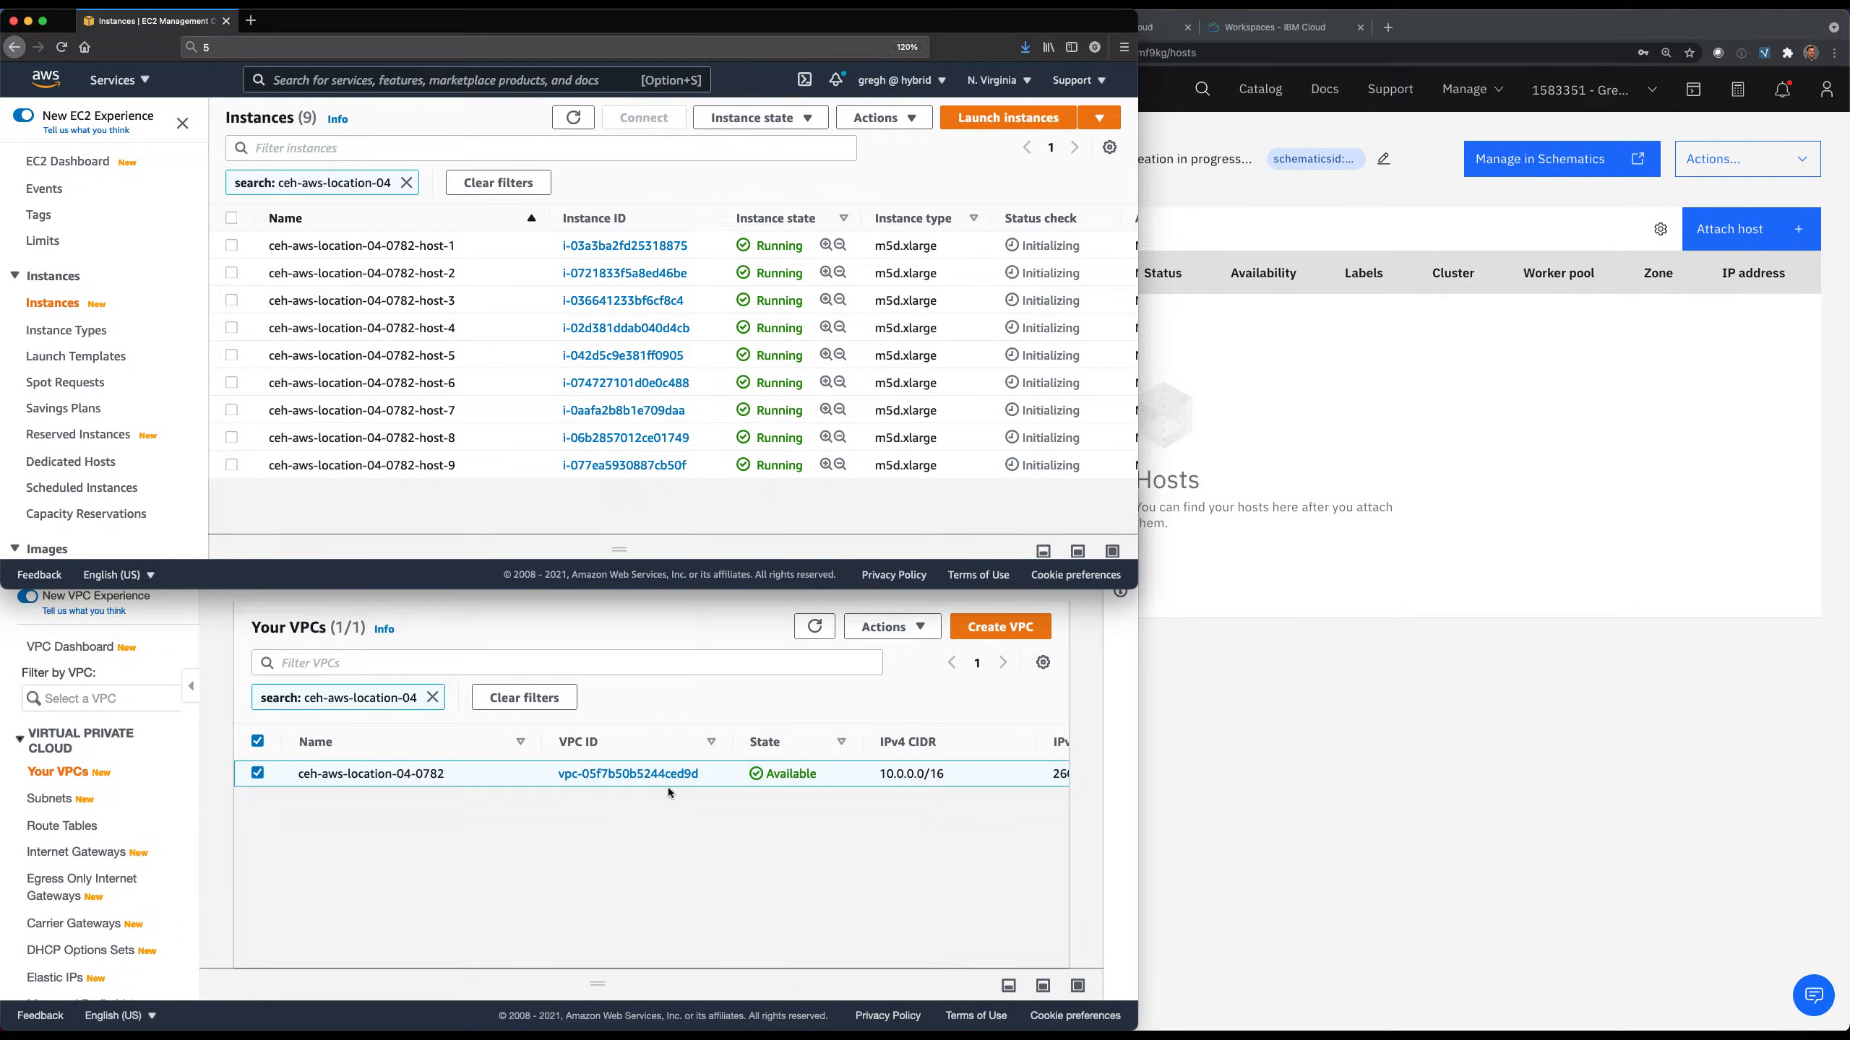
# Open the details of the ceh-aws-location-04-0782 VPC and review its network settings and IPv4 and IPv6 CIDRs.
pyautogui.click(651, 776)
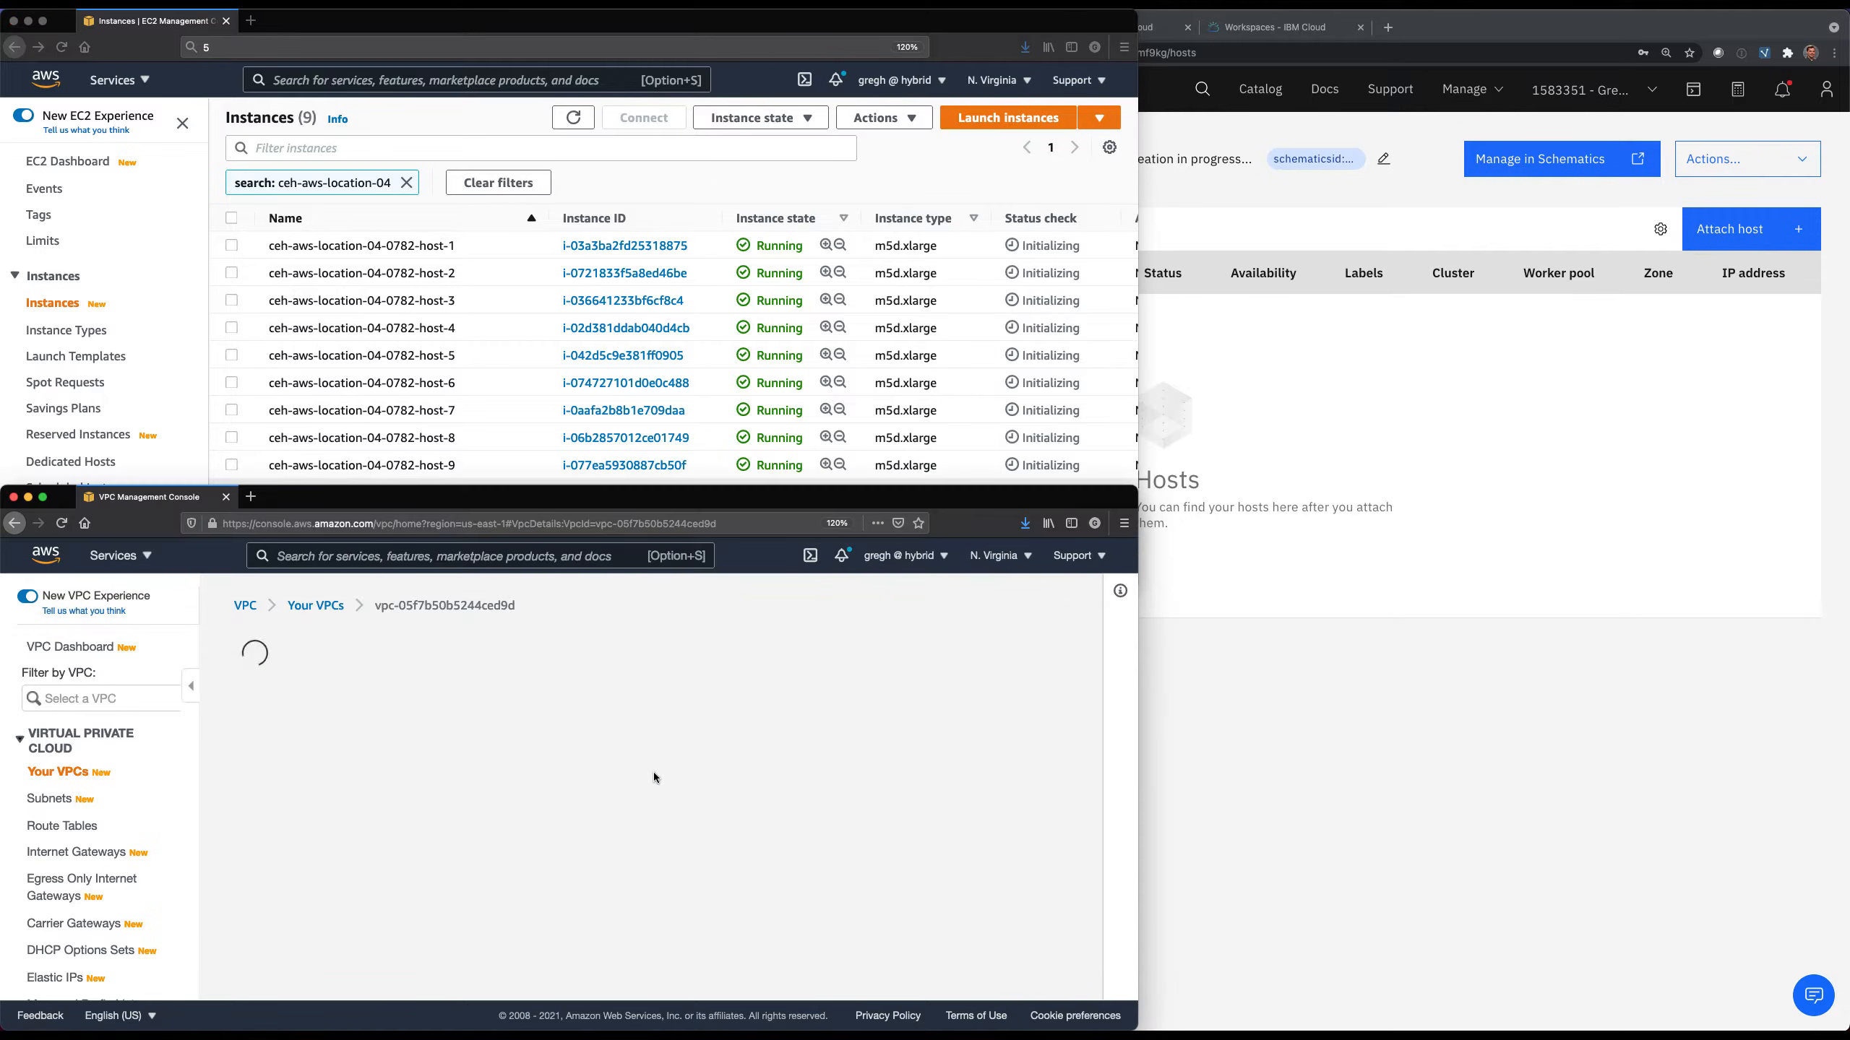
pyautogui.scroll(-5, 656, 777)
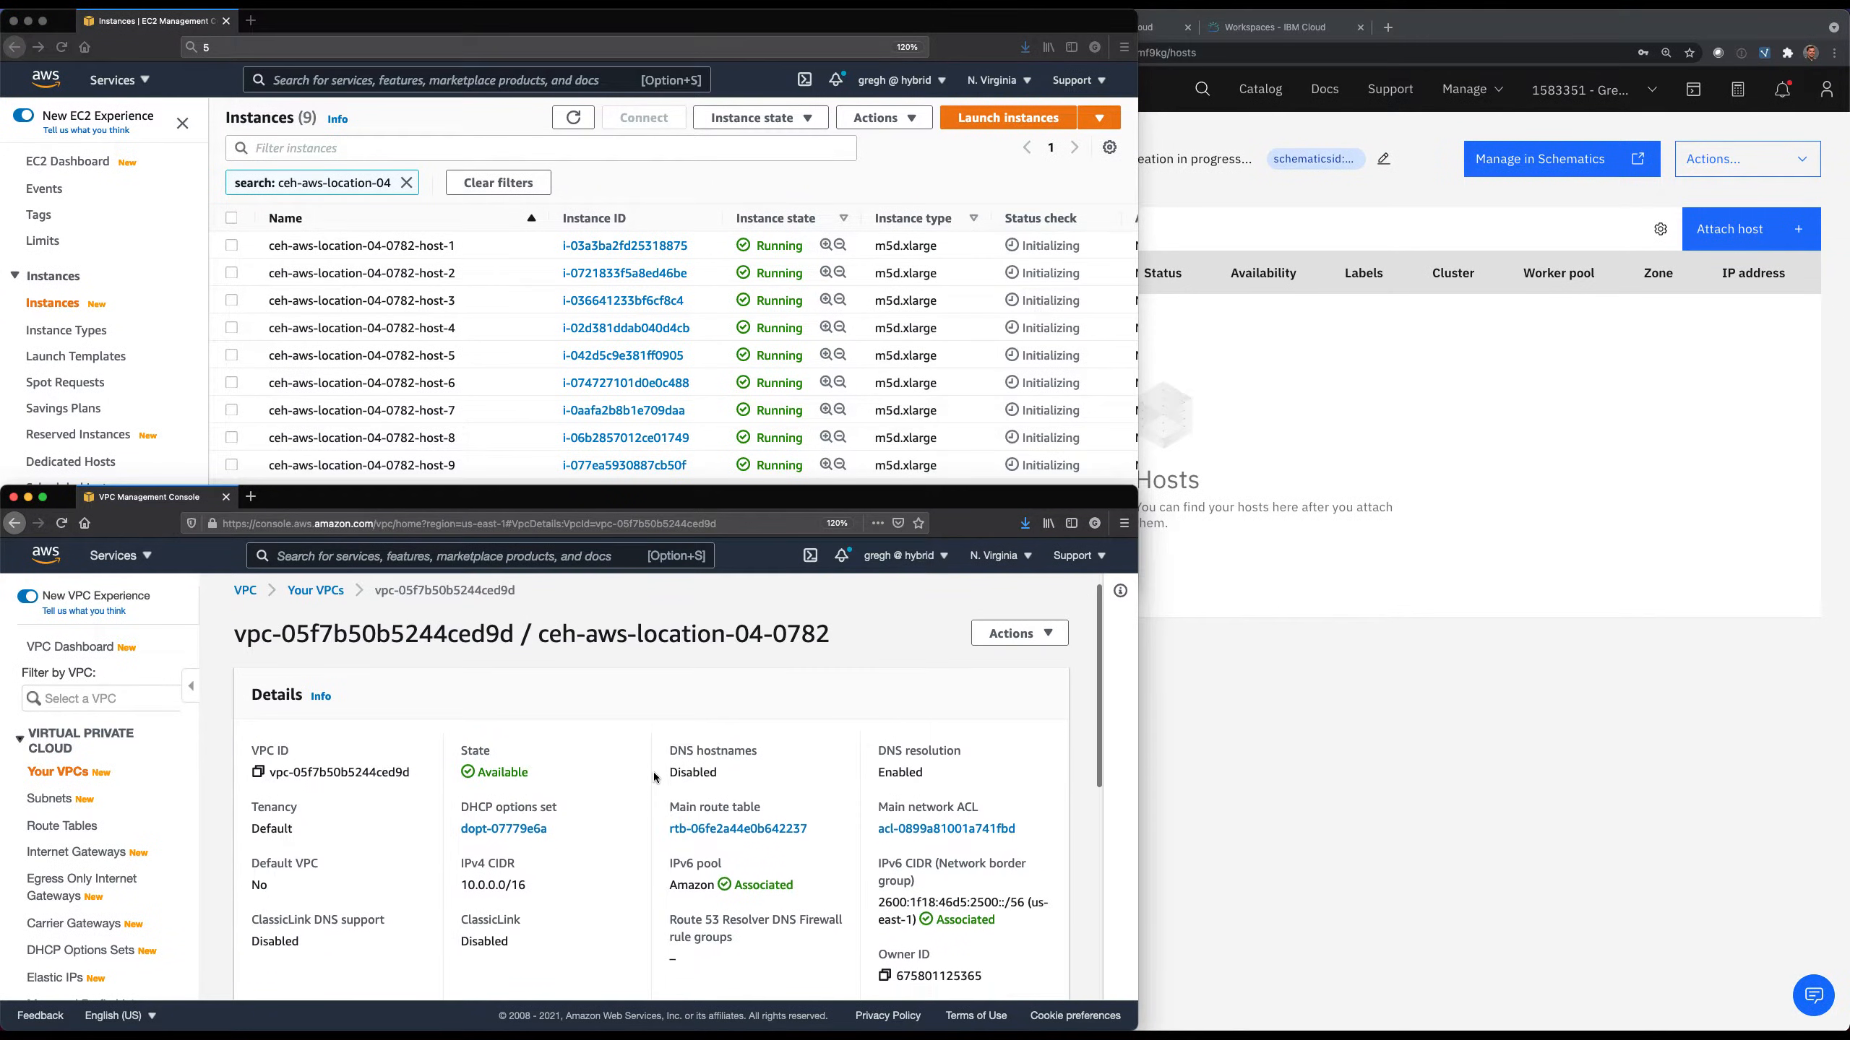
pyautogui.scroll(-3, 655, 778)
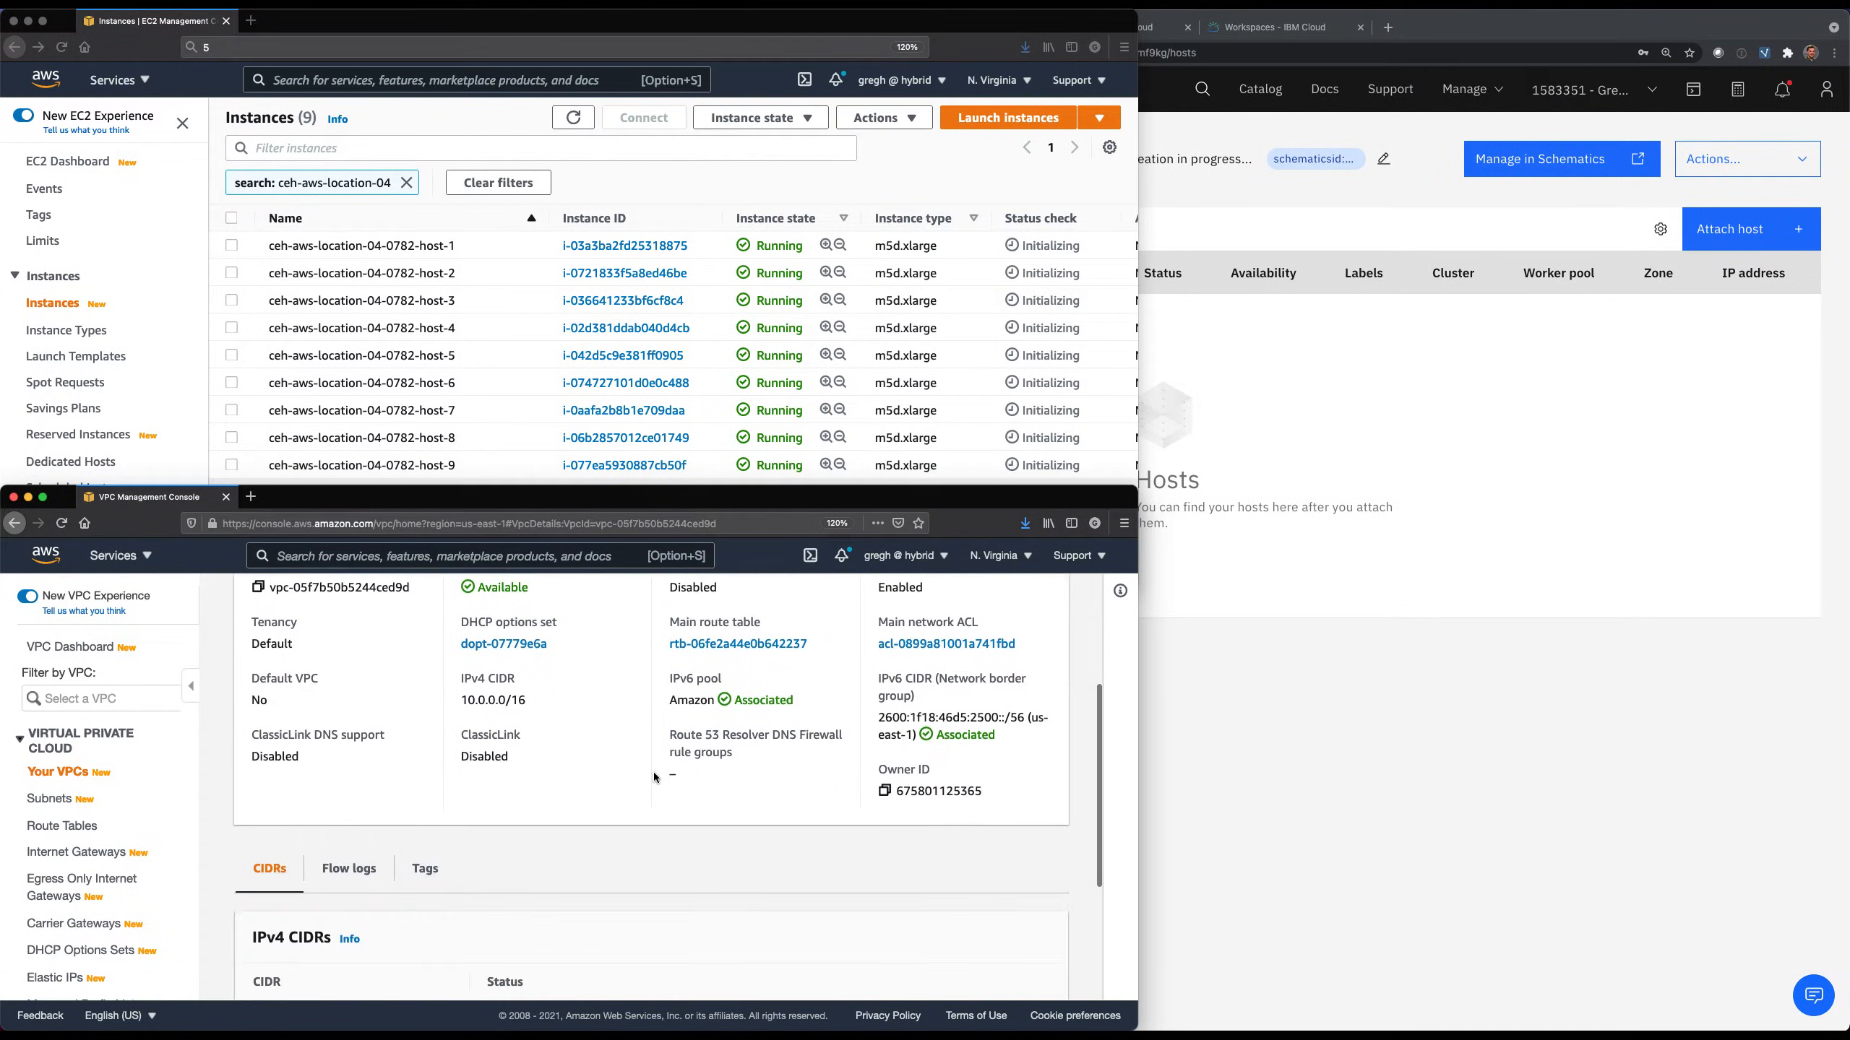
pyautogui.scroll(-3, 654, 777)
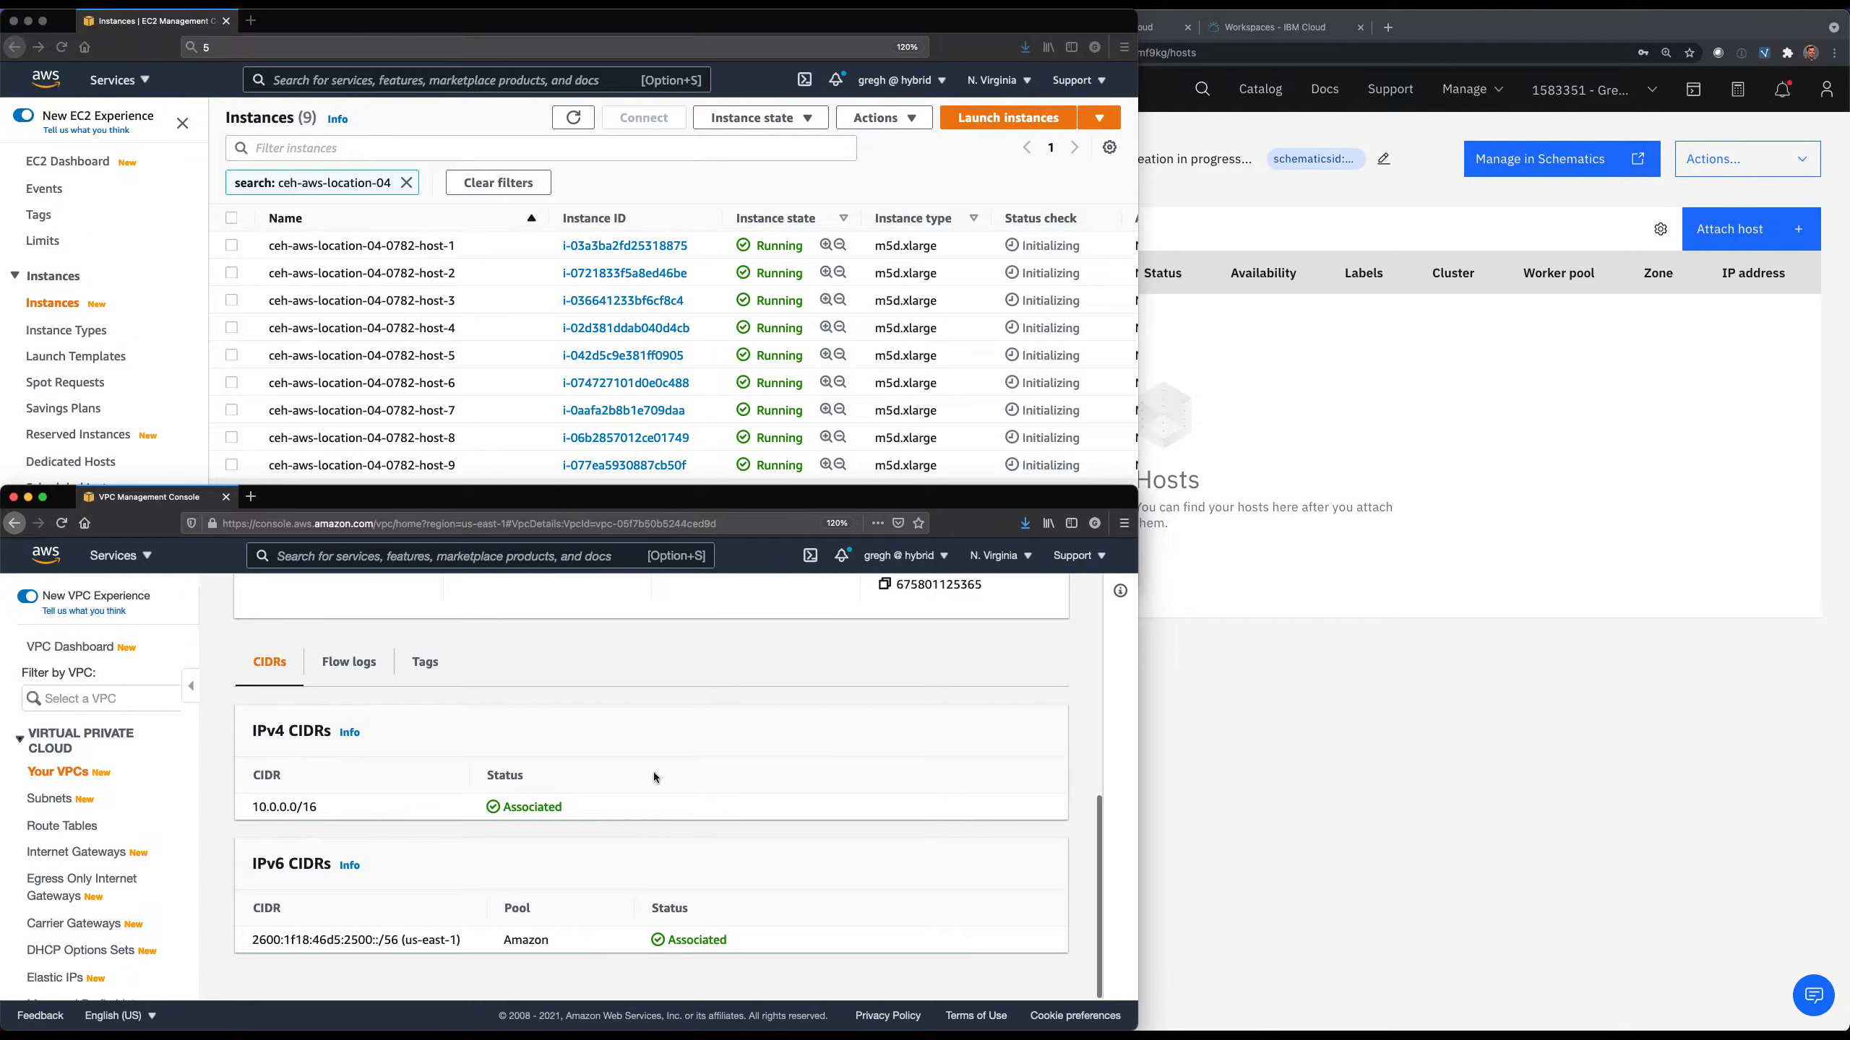
# Open the VPC subnets list, filter it by vpc-05f7b50b5244ced9d and widen the Name column to show the full subnet names.
pyautogui.scroll(10, 655, 777)
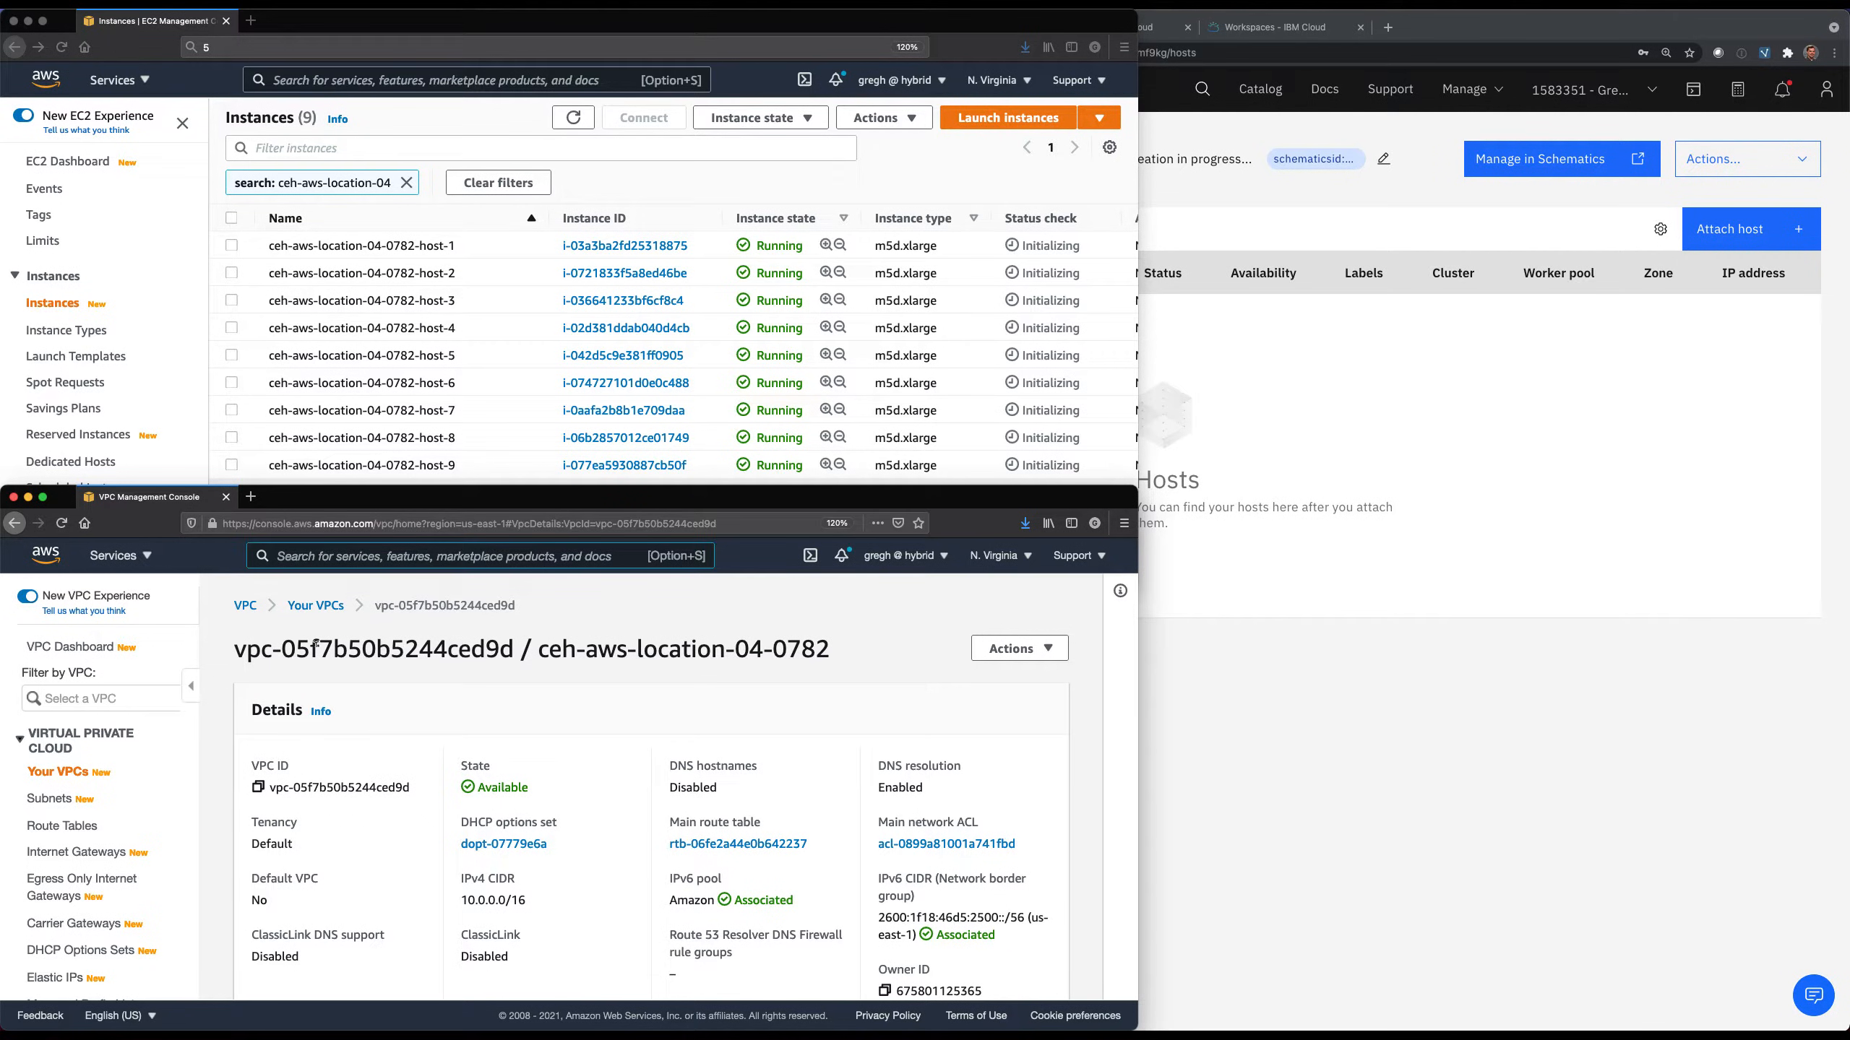
pyautogui.click(51, 799)
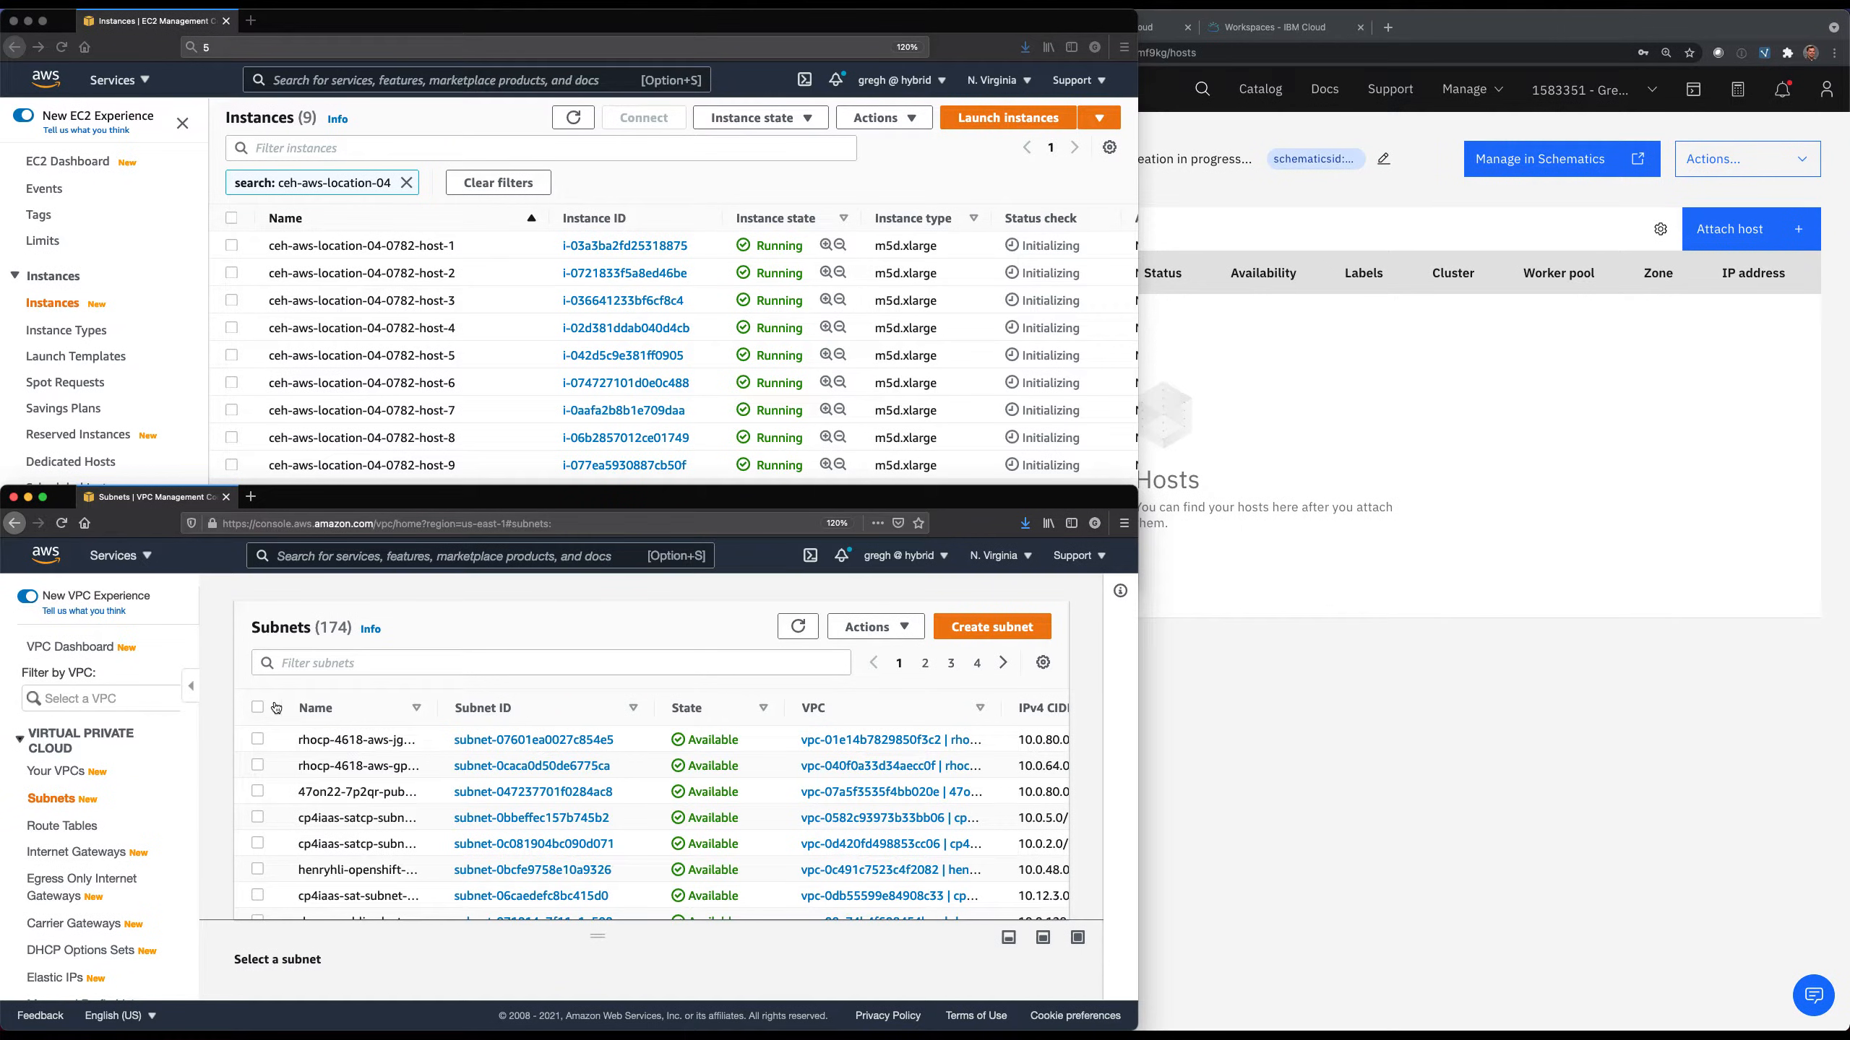
pyautogui.click(329, 660)
pyautogui.write('vpc-05f7b50b5244ced9d')
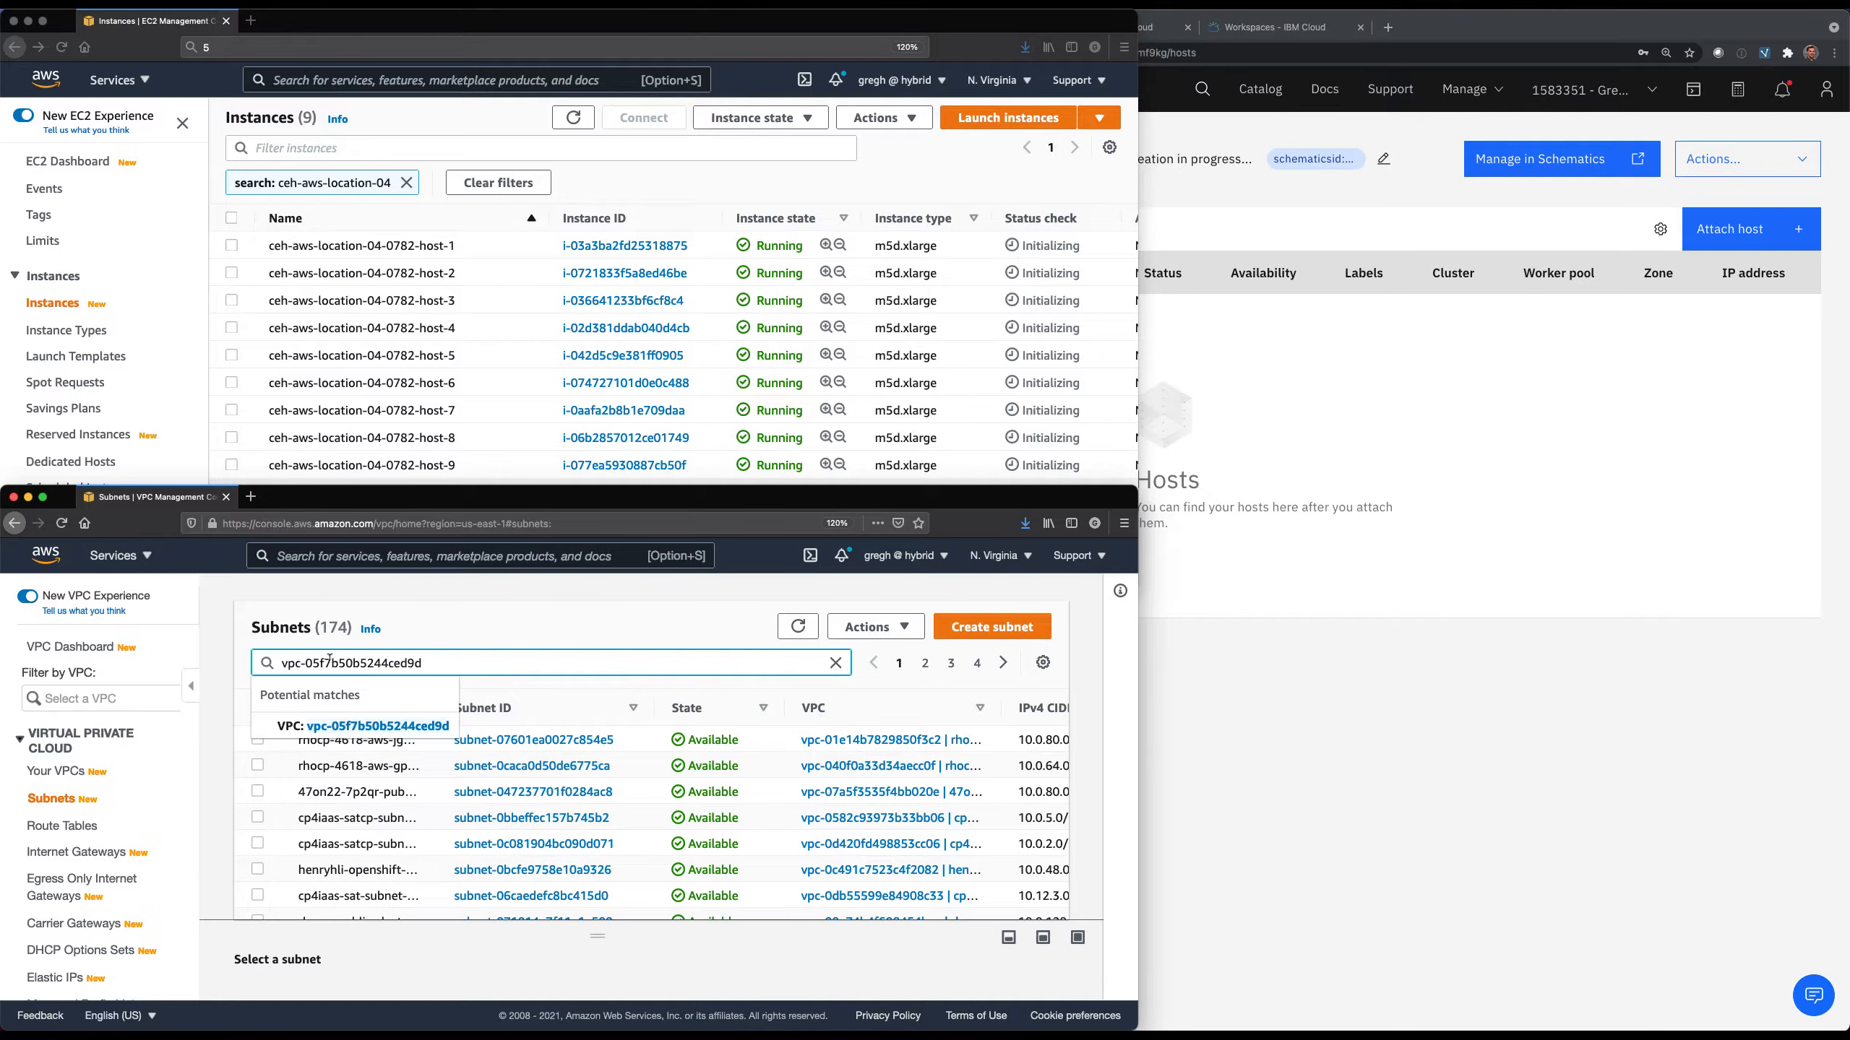
pyautogui.press('Return')
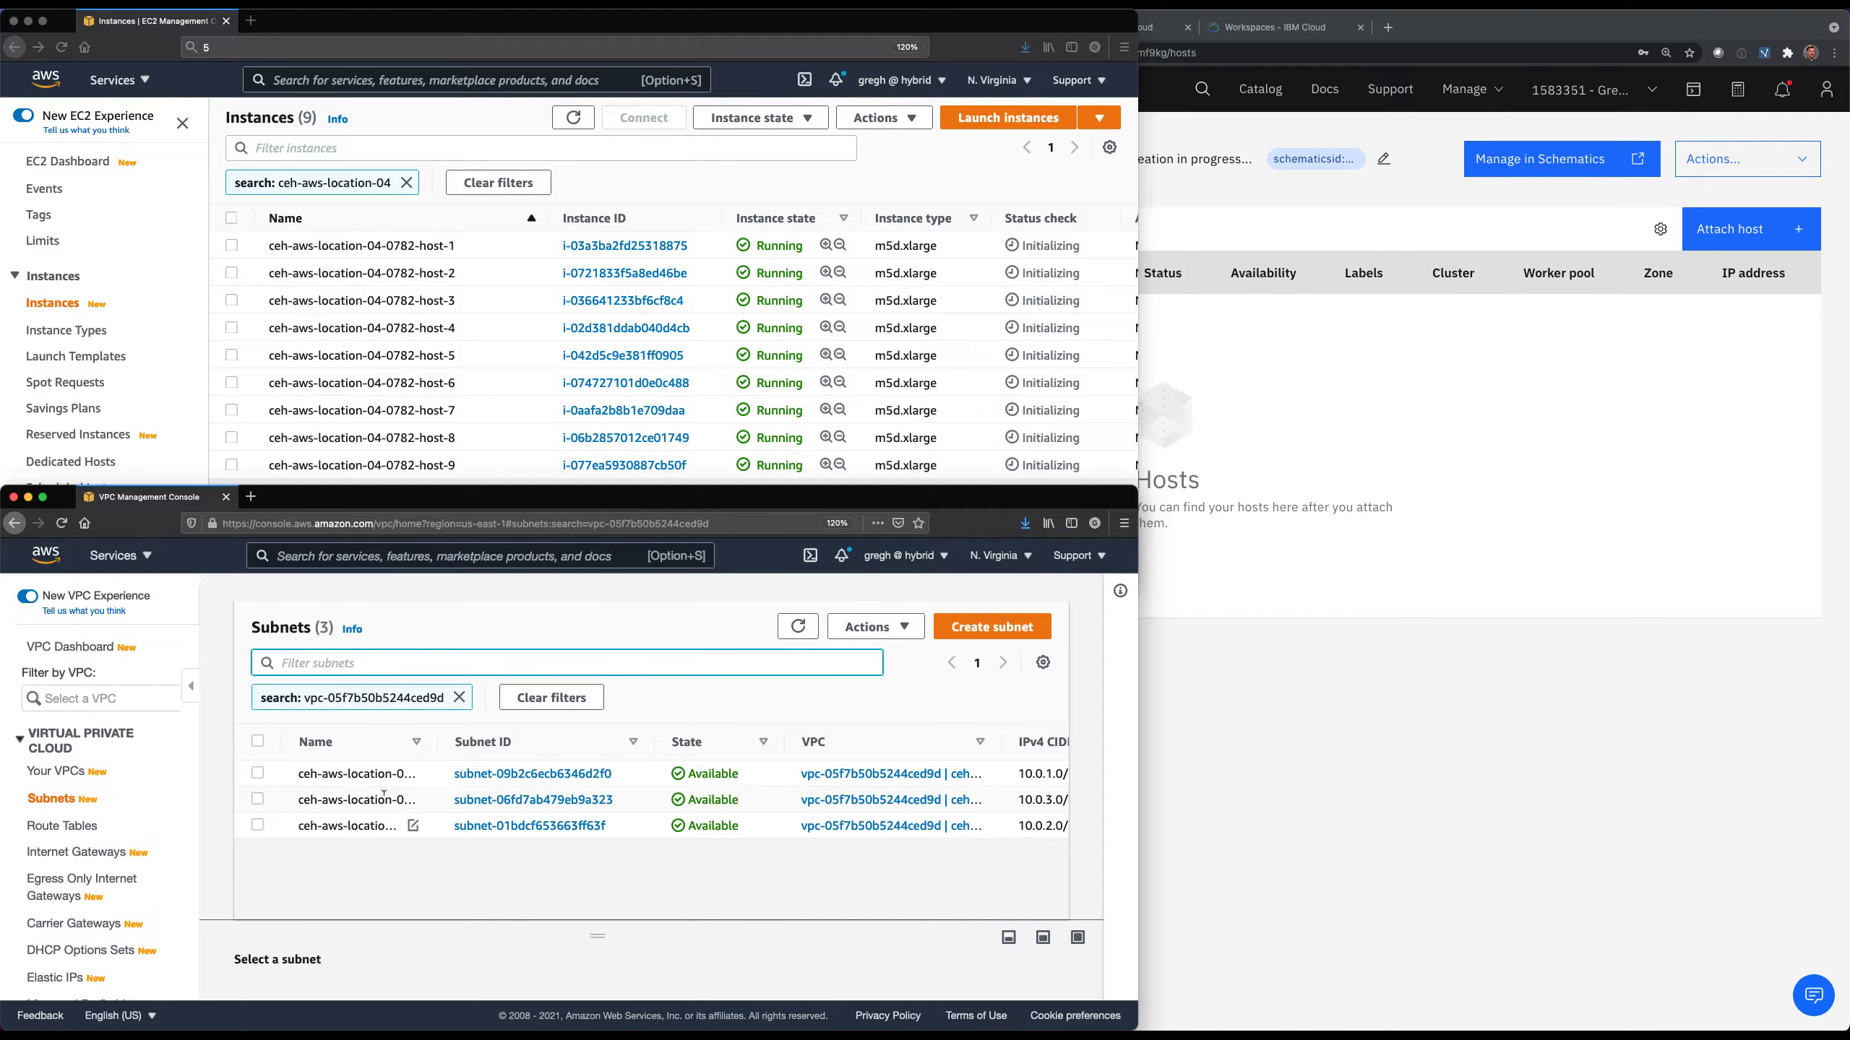
pyautogui.moveTo(438, 751); pyautogui.dragTo(496, 753)
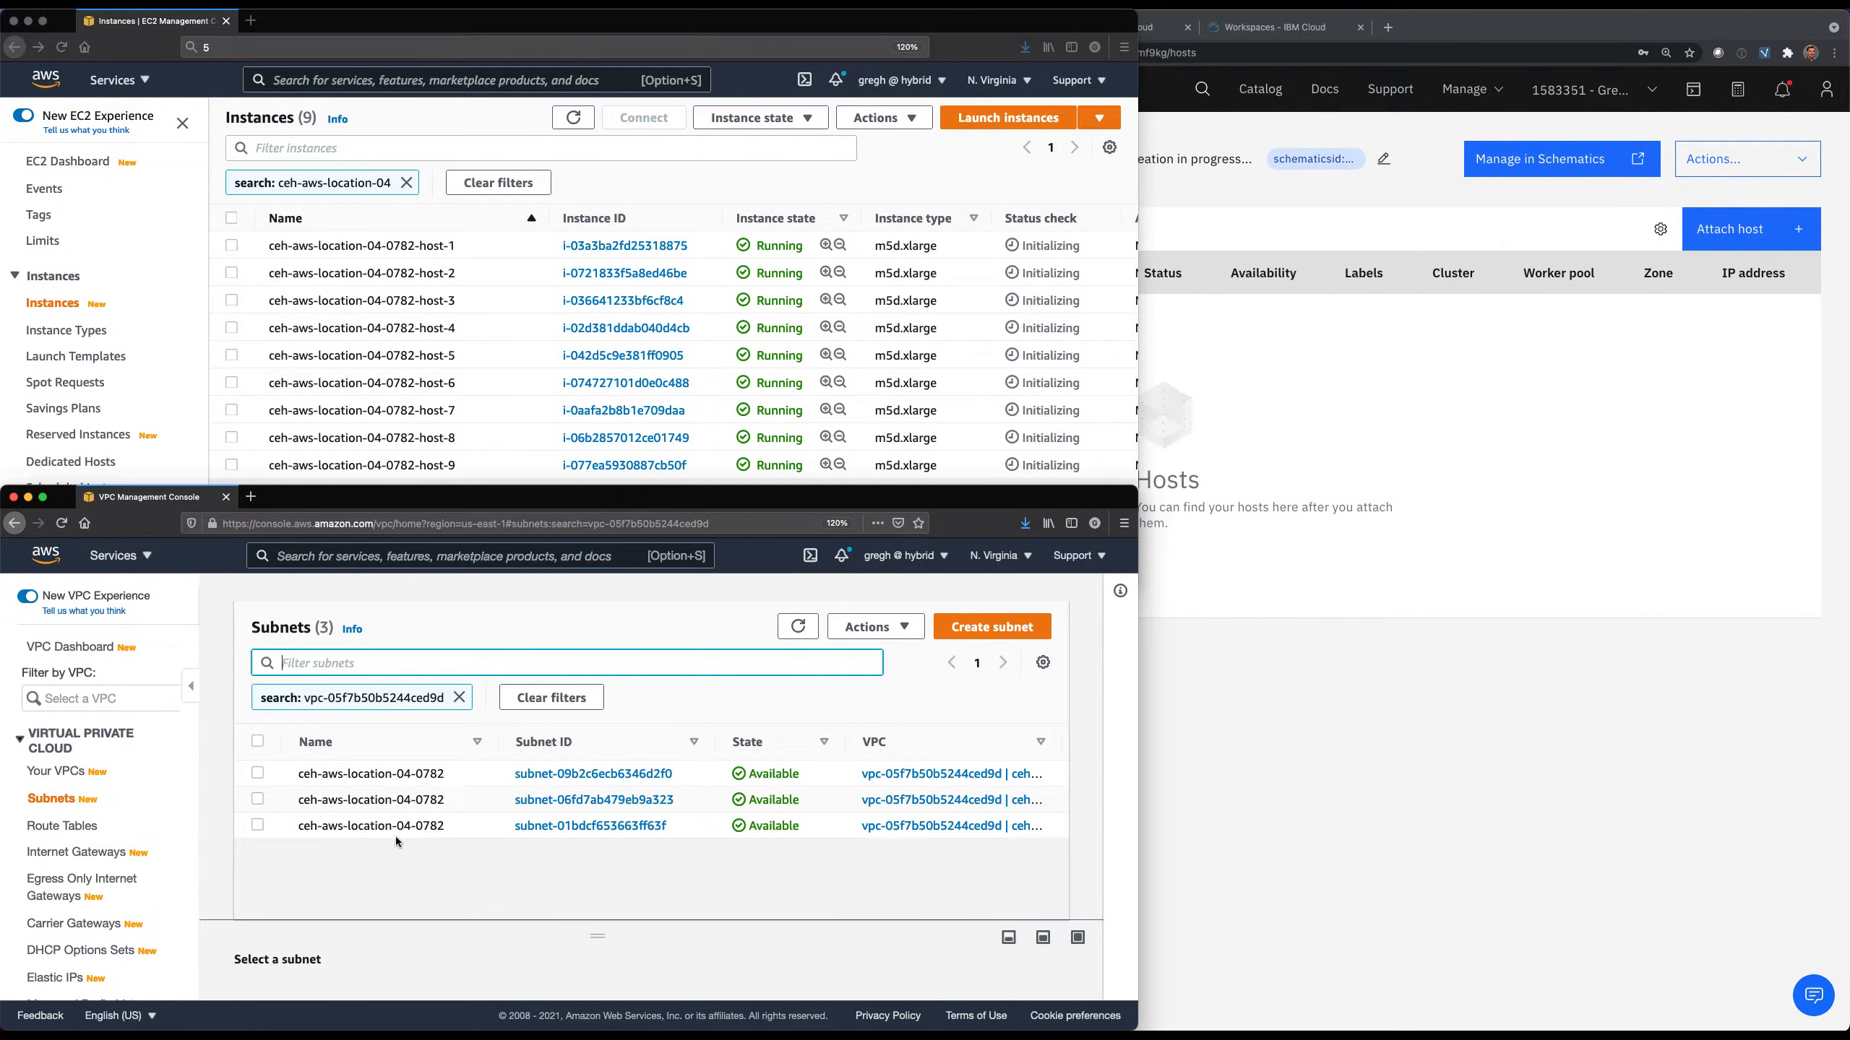
# Filter the network ACLs by vpc-05f7b50b5244ced9d and view the matching ACL's details and subnet associations.
pyautogui.scroll(-5, 112, 911)
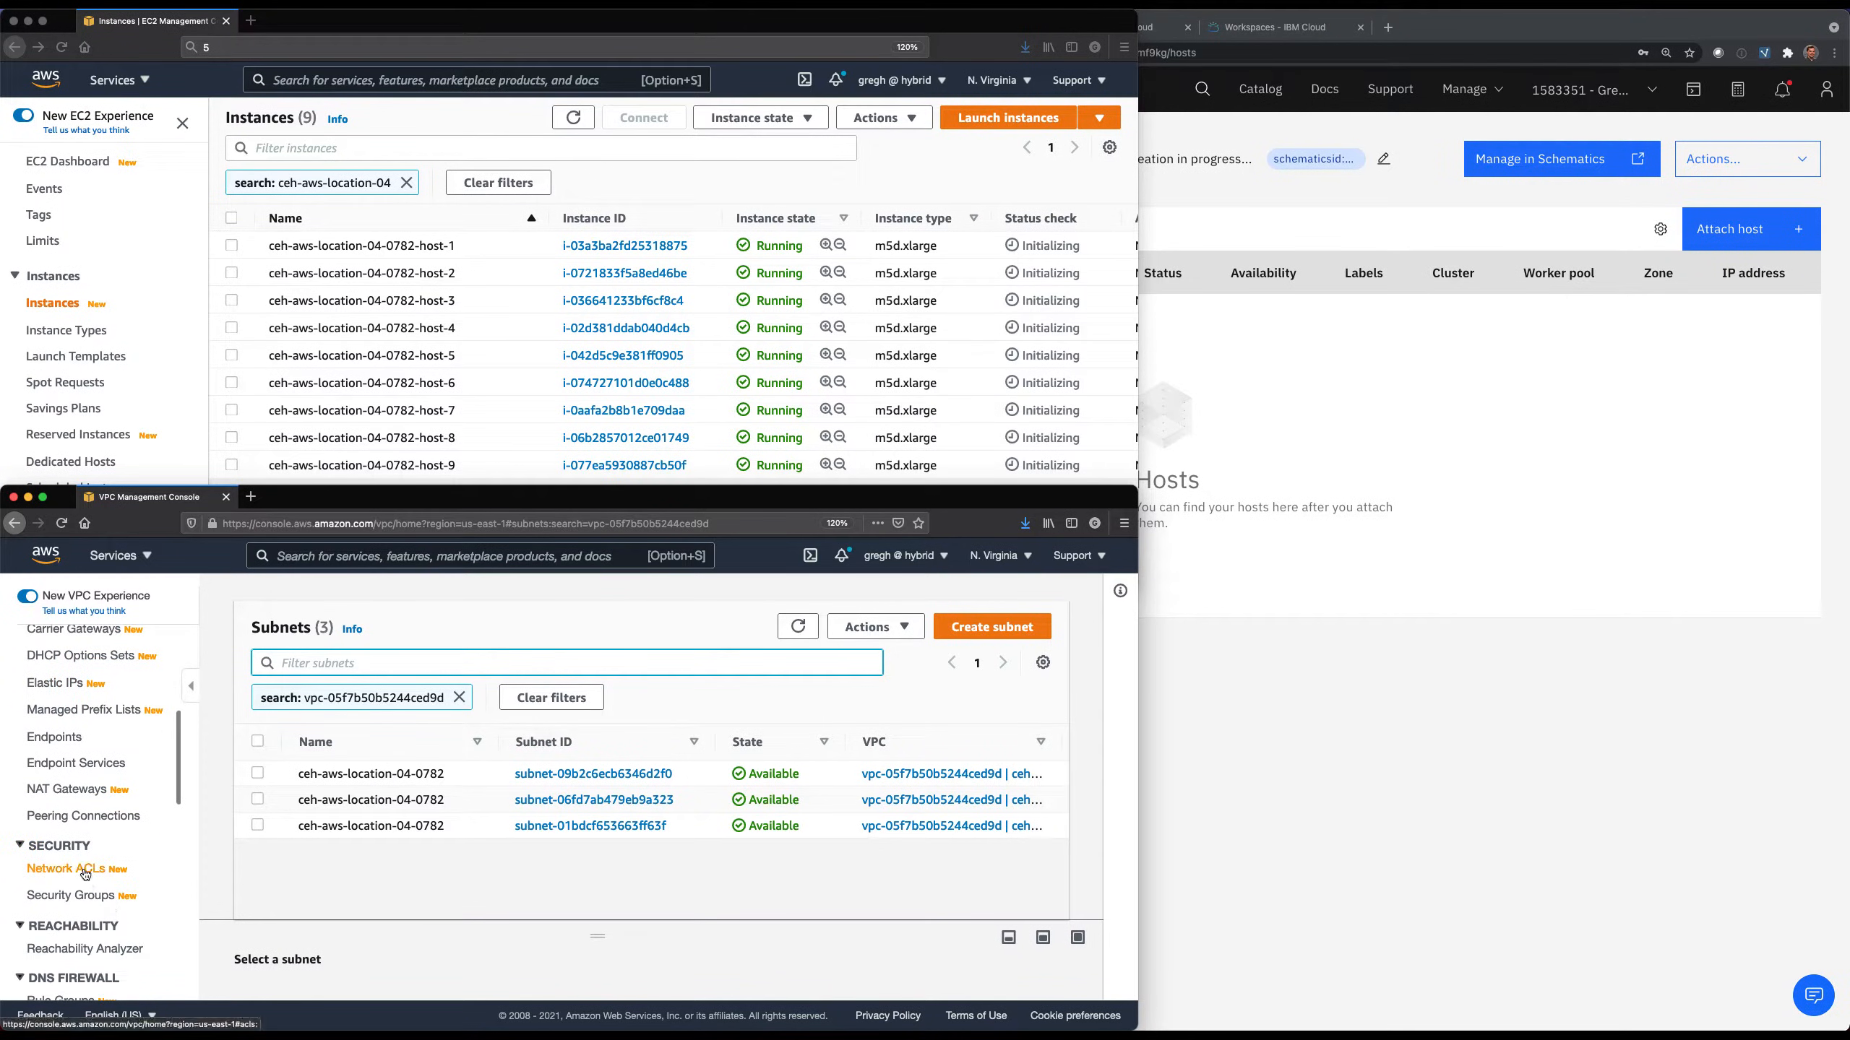
pyautogui.click(85, 874)
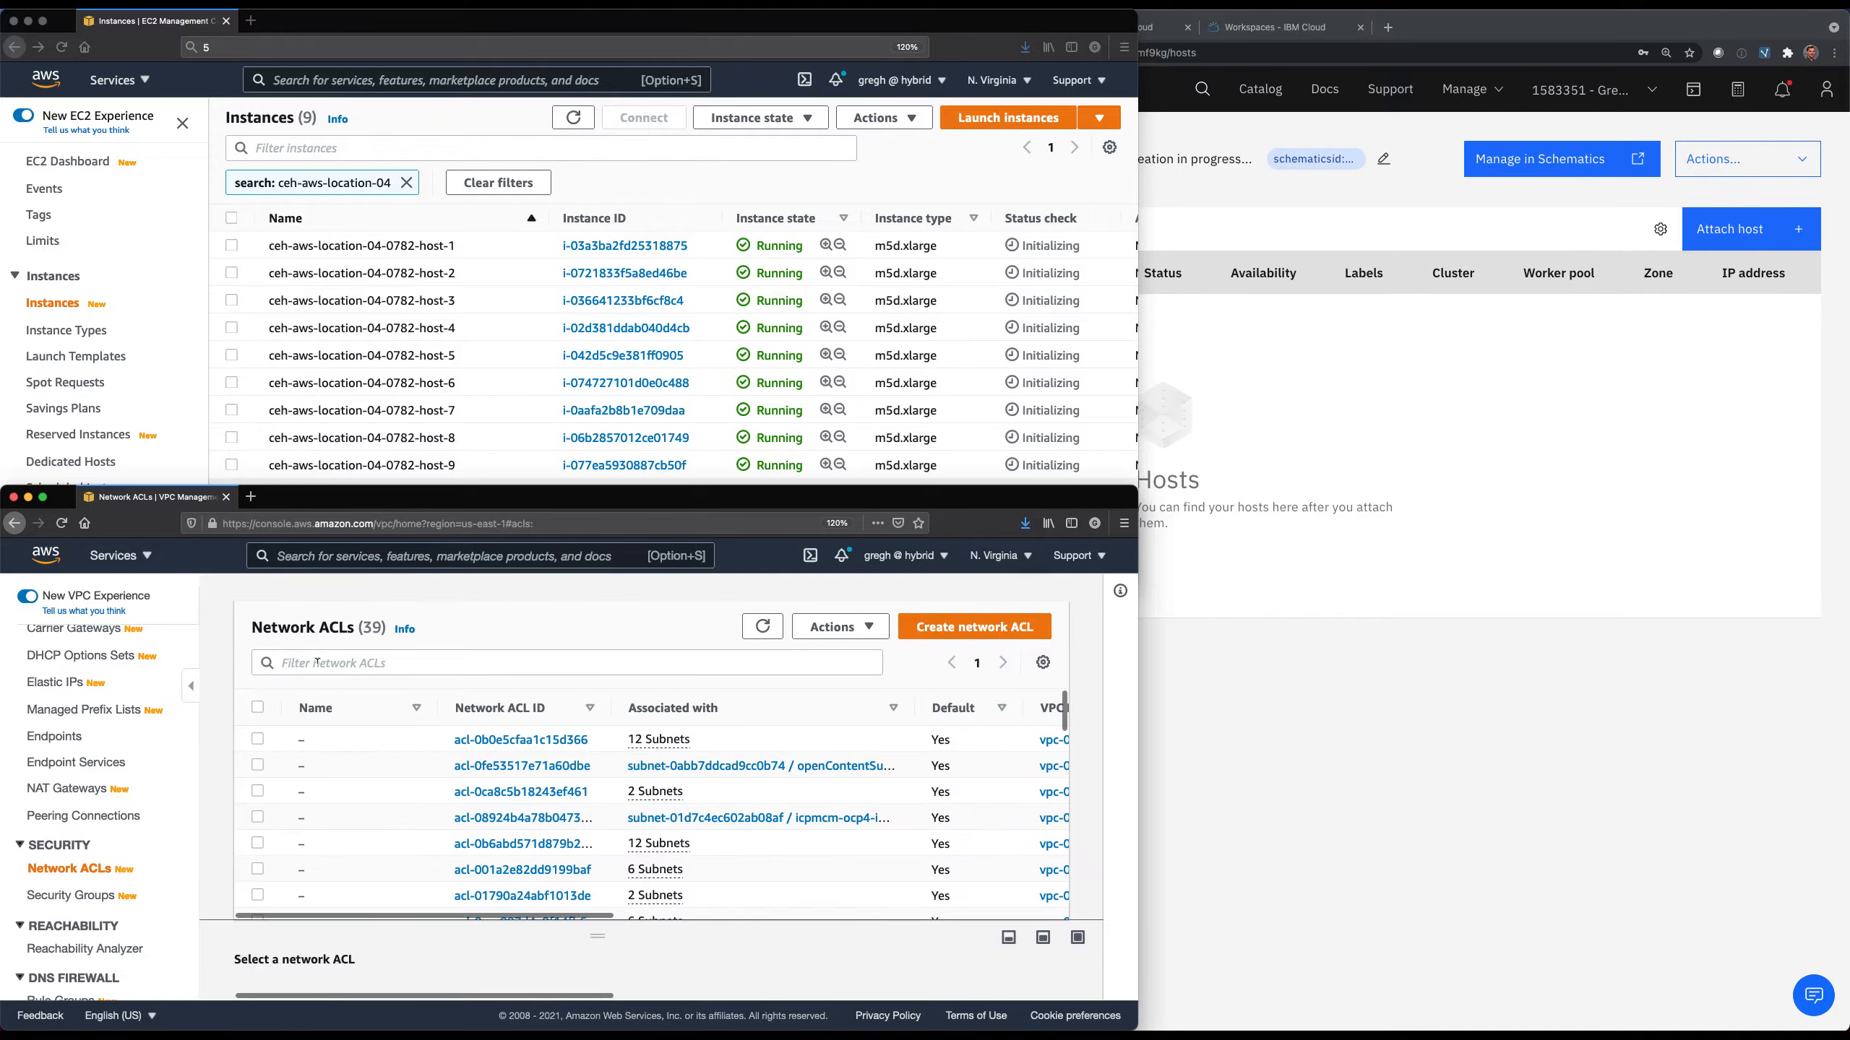
pyautogui.click(342, 663)
pyautogui.press('super+v')
pyautogui.press('Return')
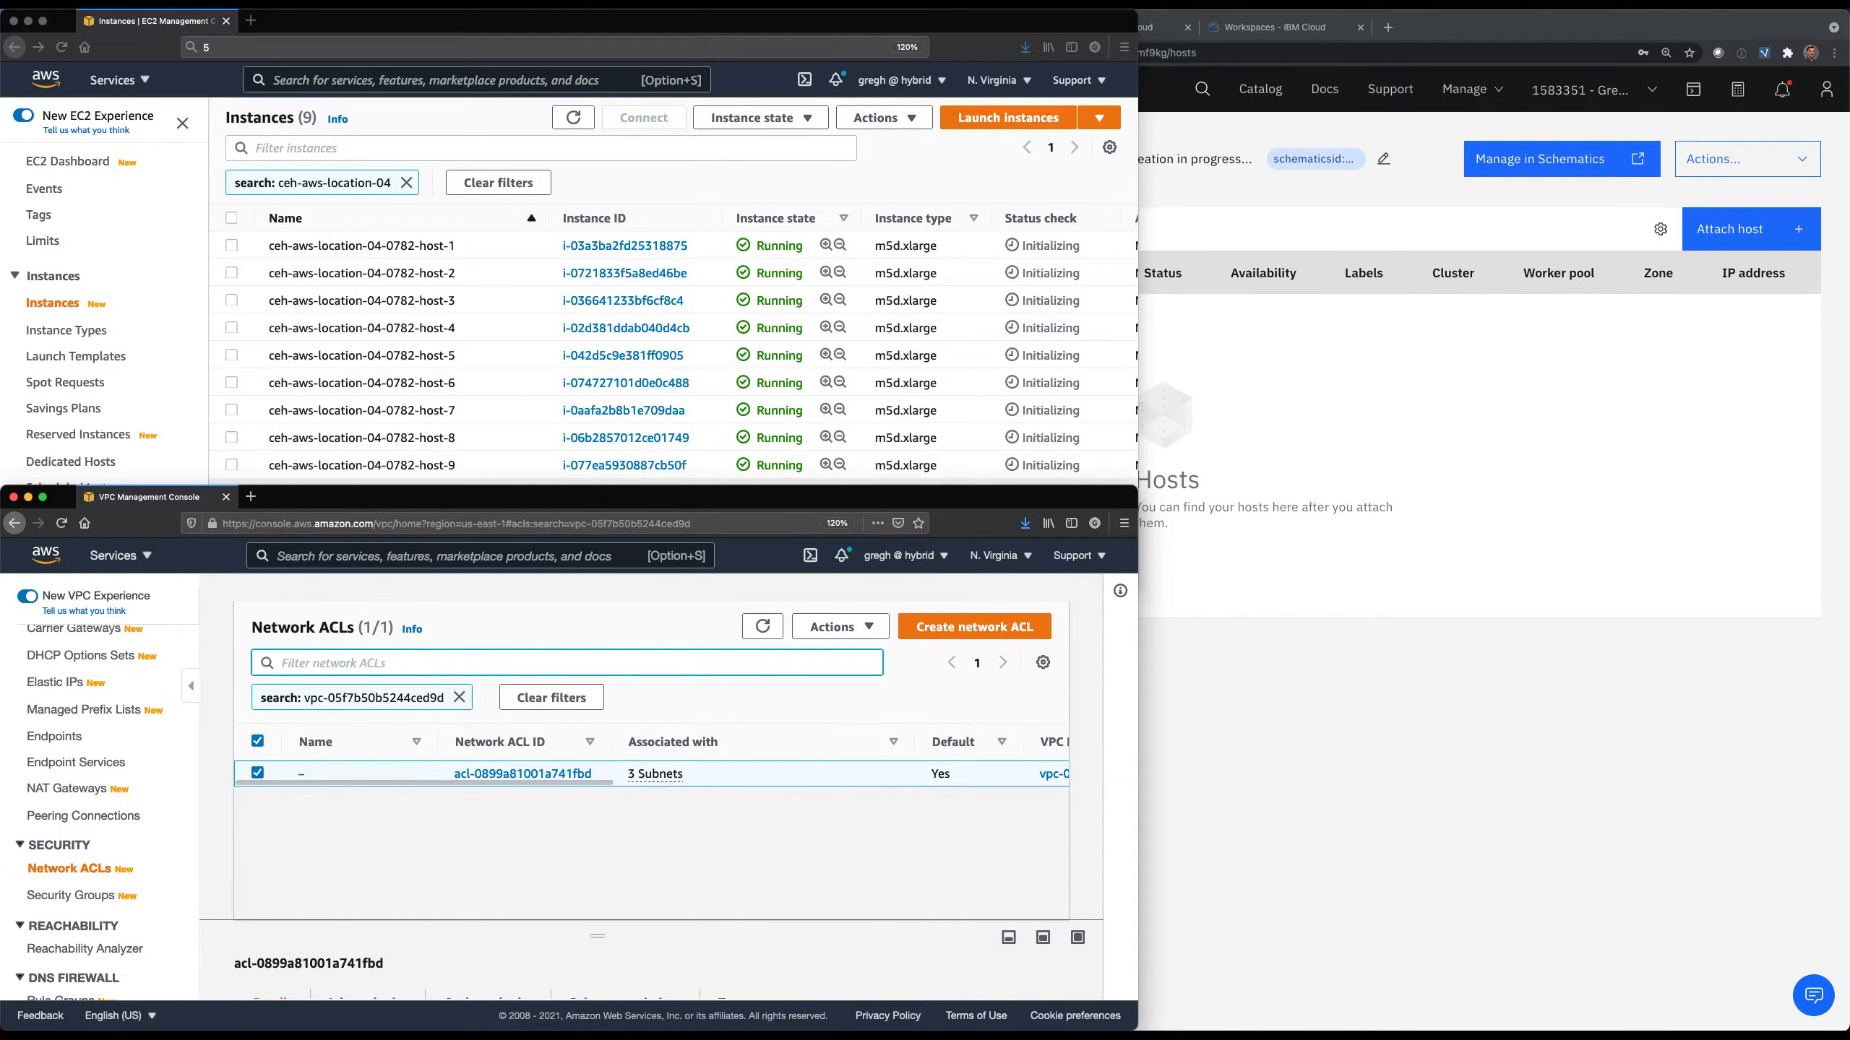
pyautogui.click(543, 775)
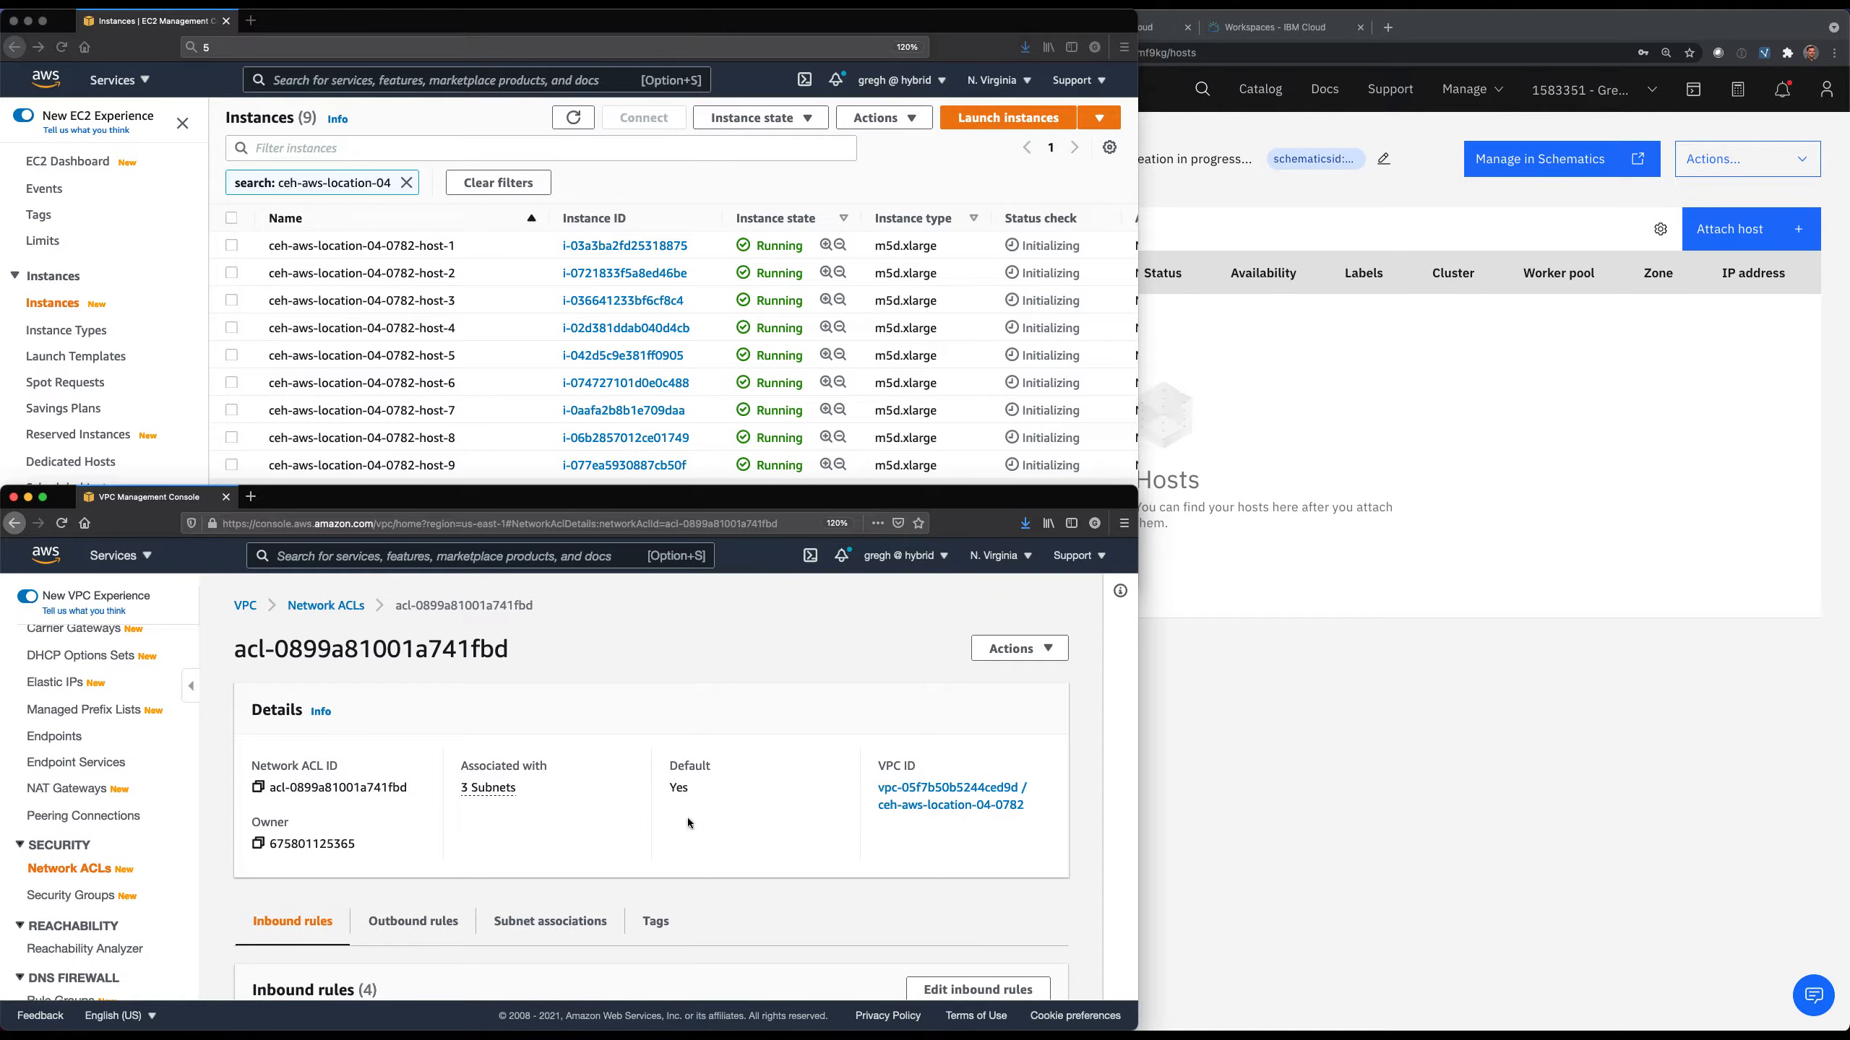
pyautogui.click(550, 923)
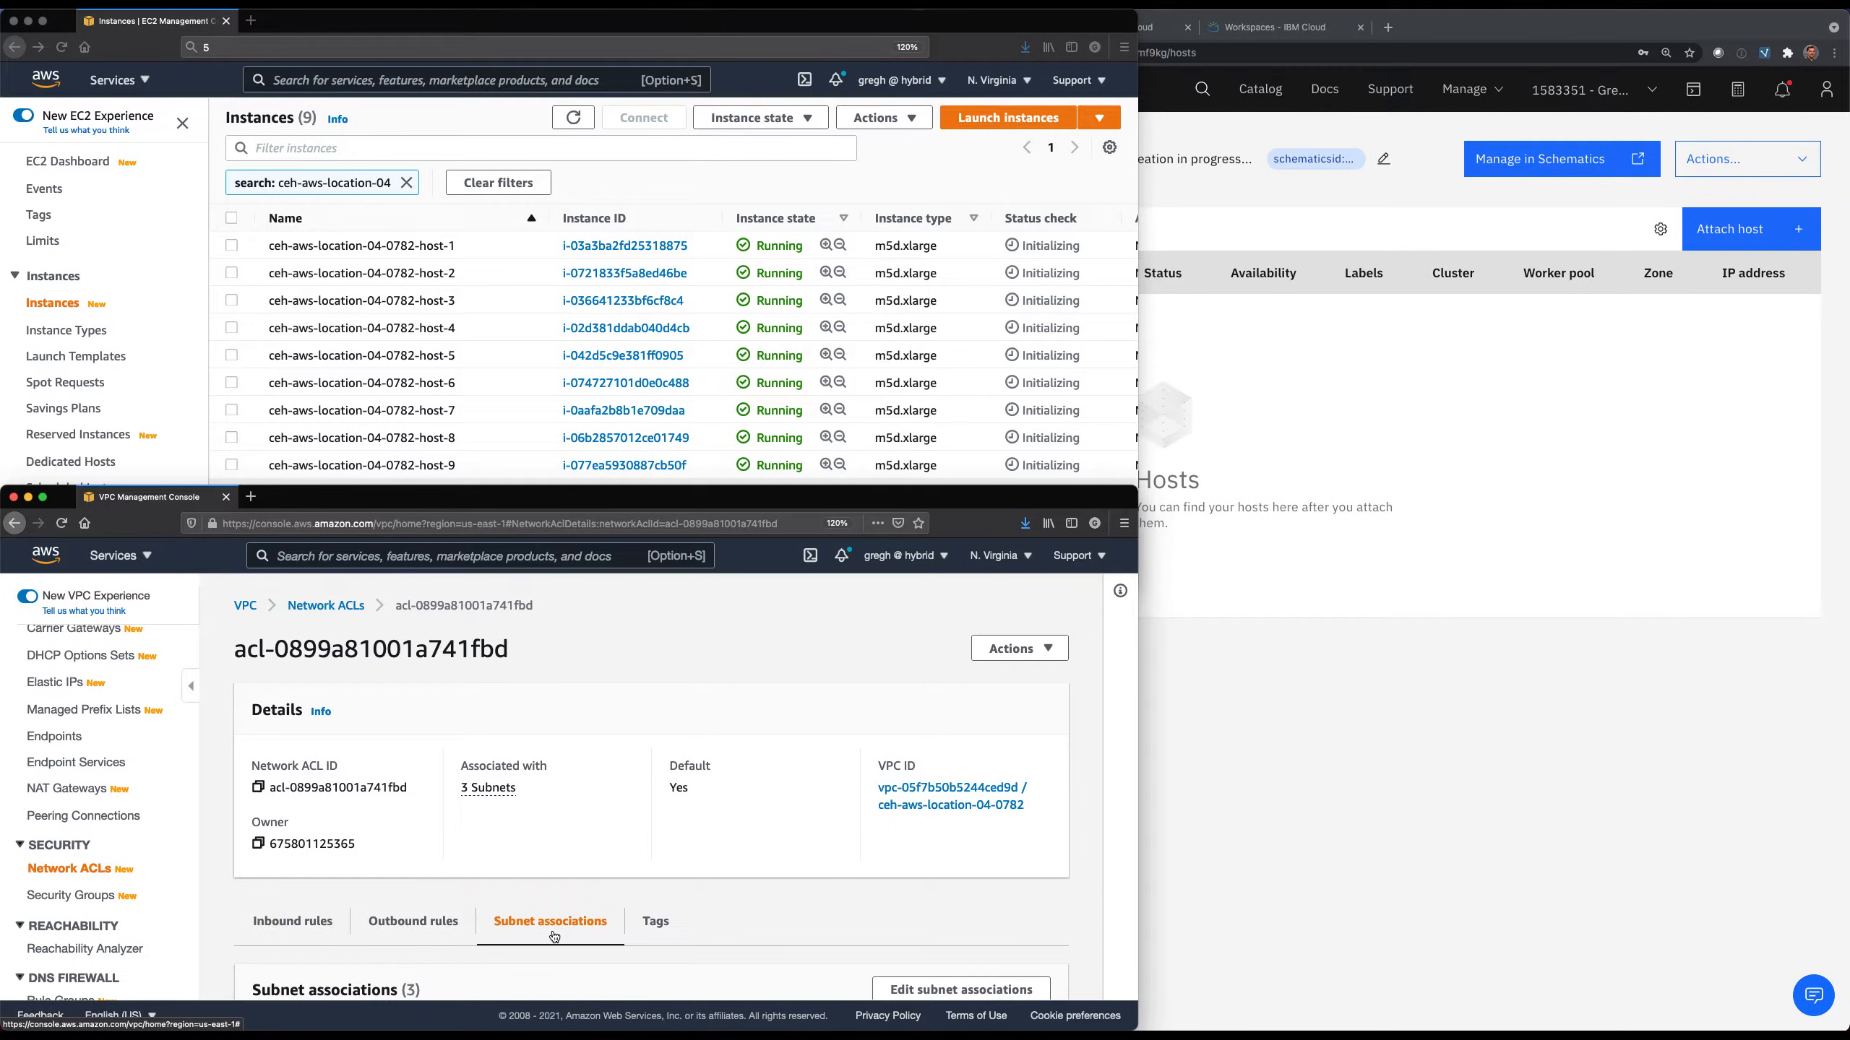
# Open the ceh-aws-location-04-0782 security group and review its inbound and outbound rules.
pyautogui.click(86, 898)
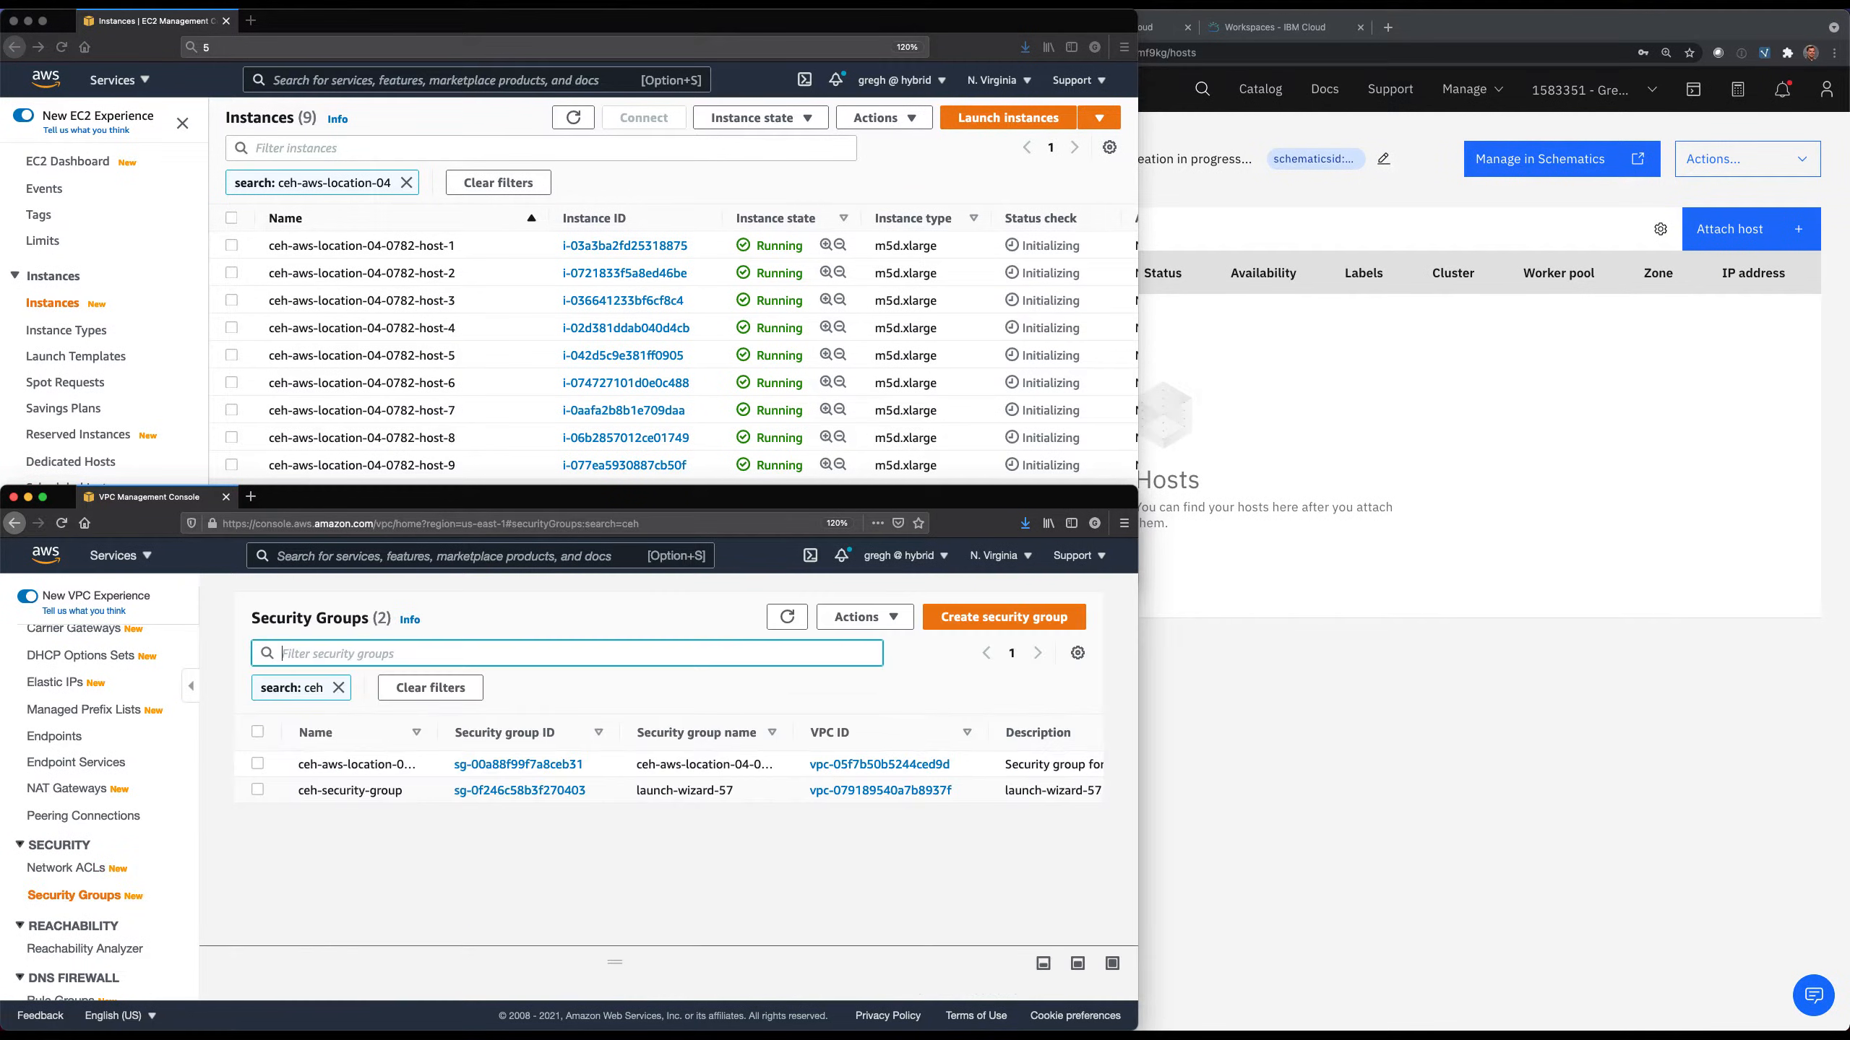
pyautogui.click(506, 765)
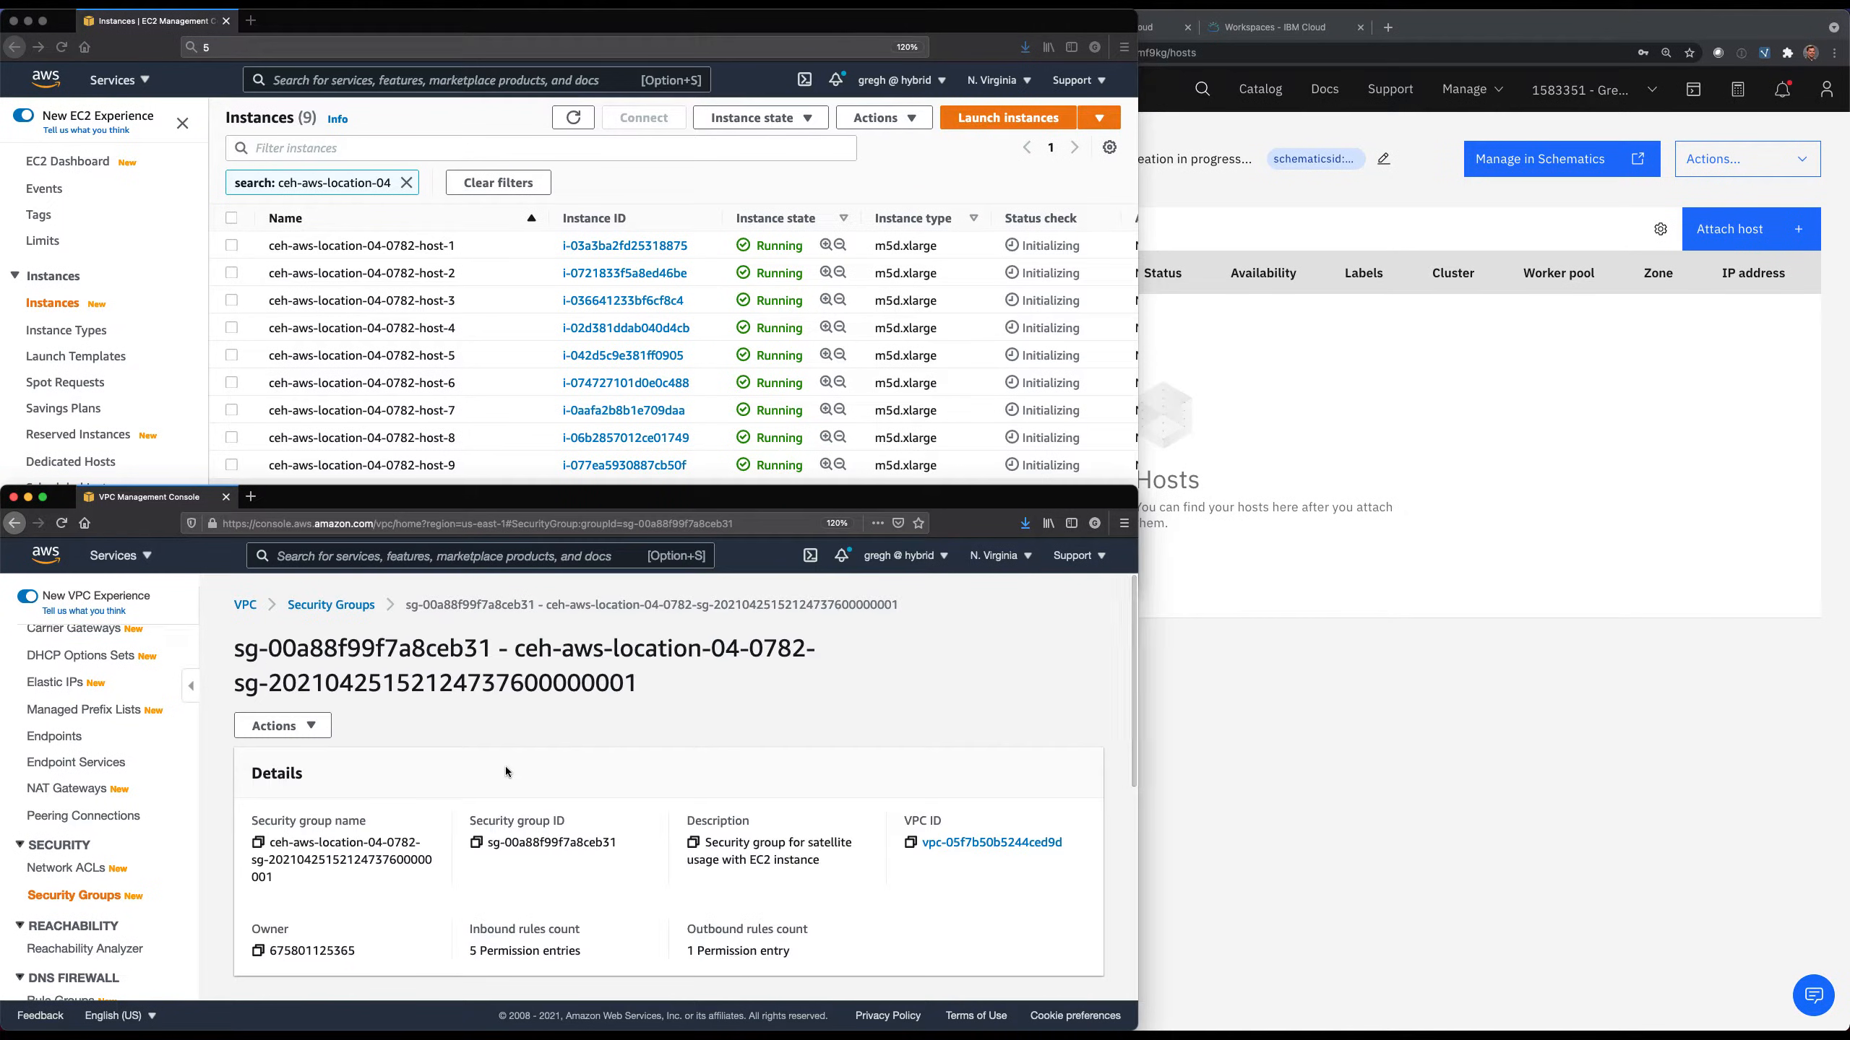
pyautogui.scroll(-3, 506, 767)
pyautogui.scroll(-5, 506, 767)
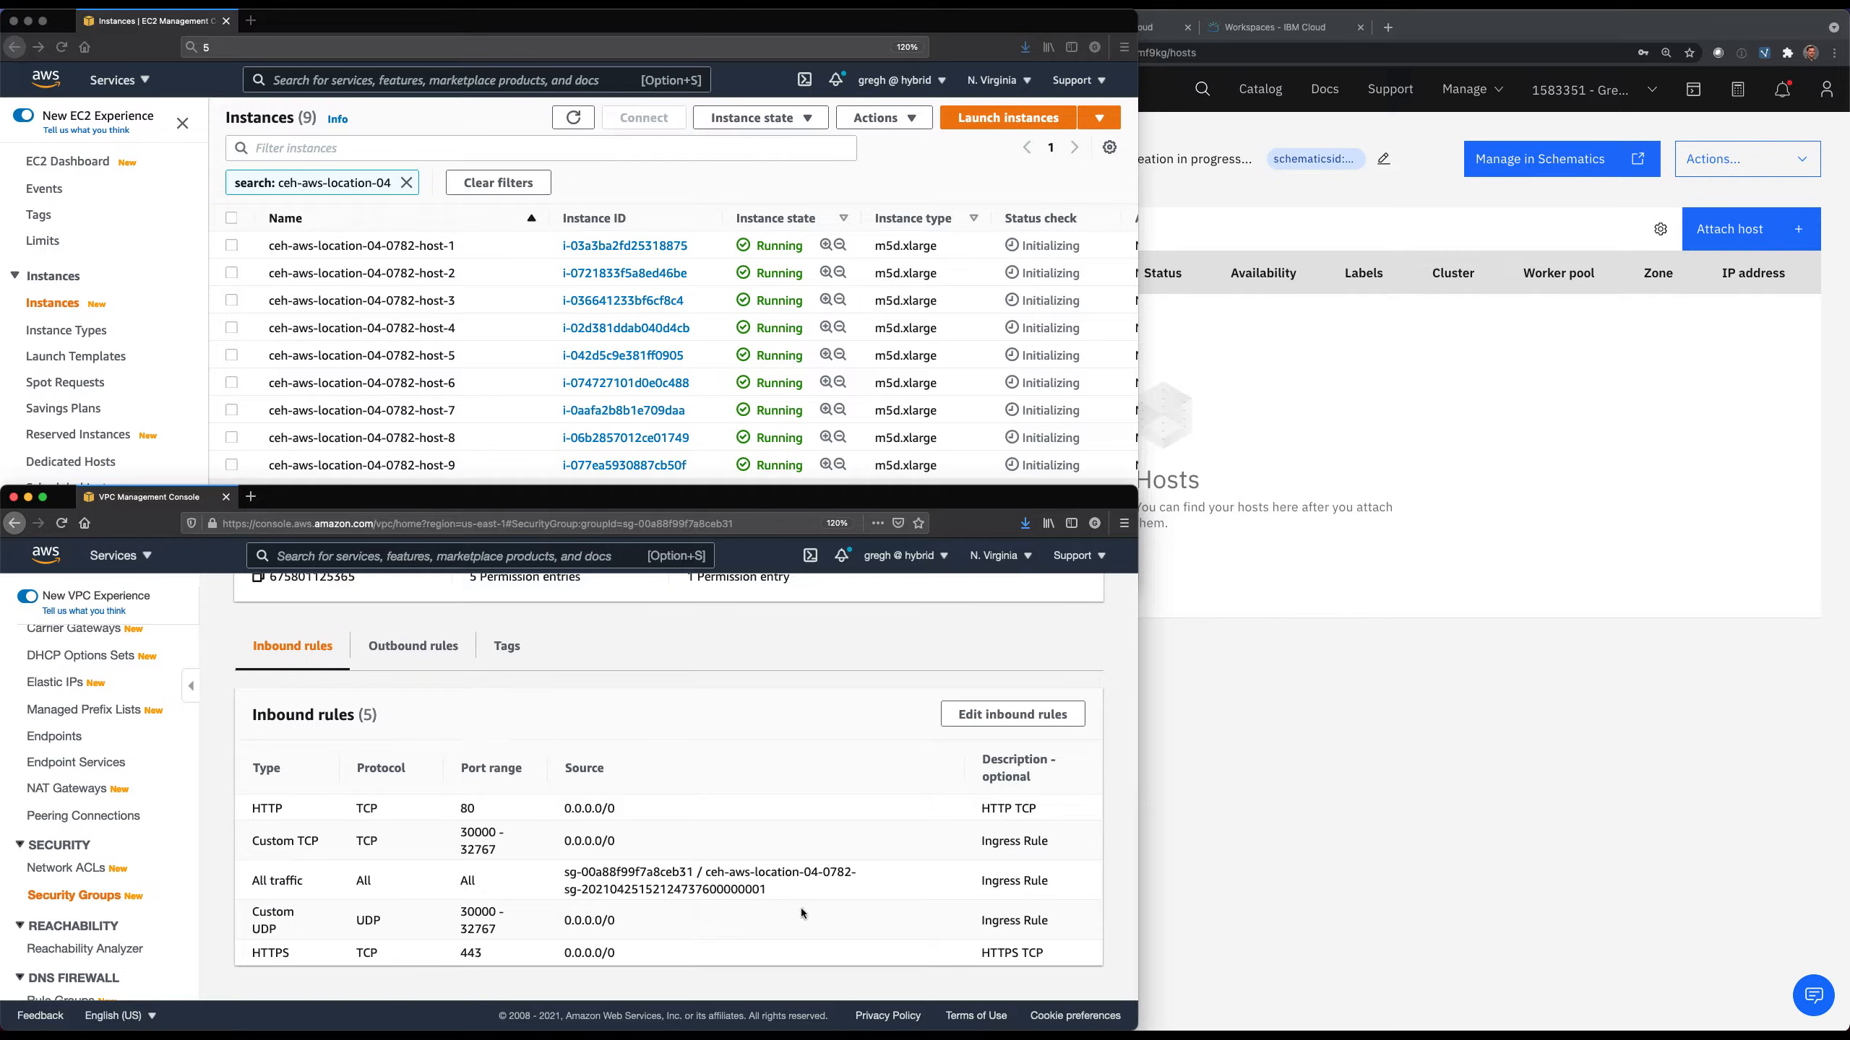
pyautogui.click(413, 646)
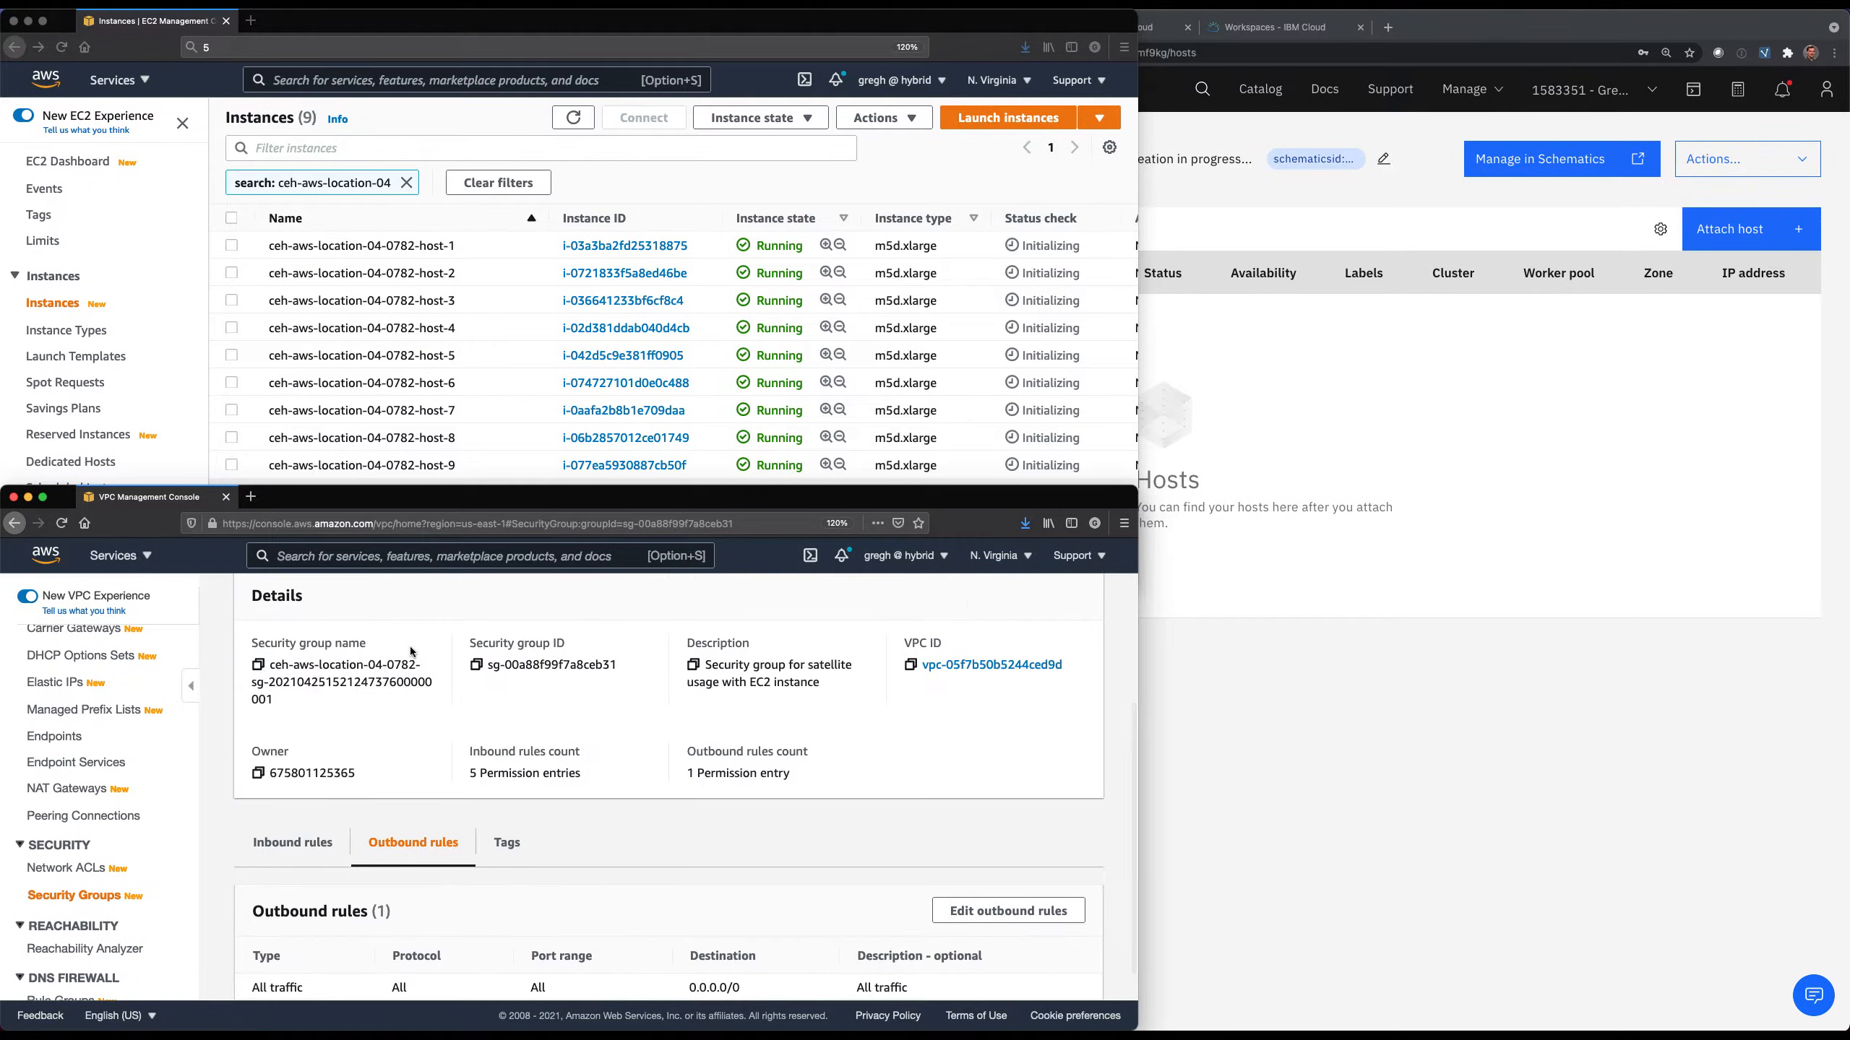
pyautogui.scroll(-1, 409, 643)
pyautogui.scroll(5, 409, 644)
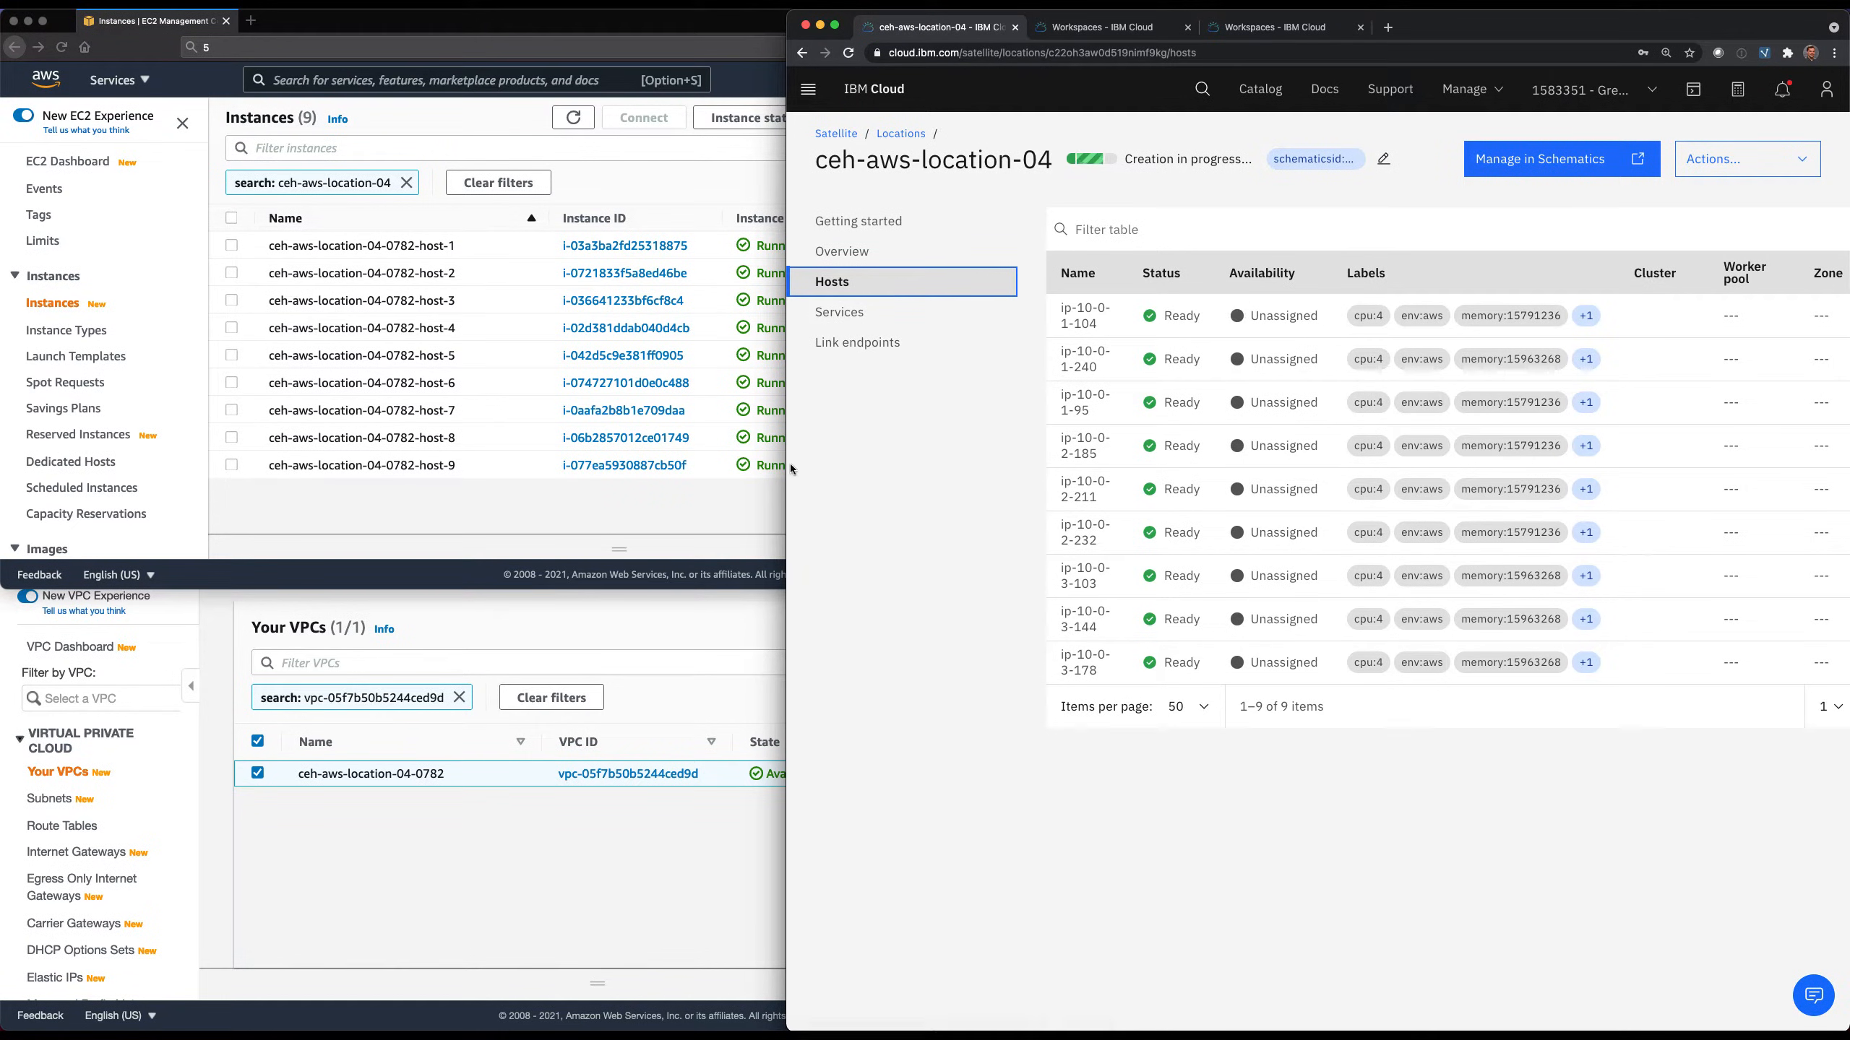
# Widen the IBM Cloud window, sort the Satellite hosts by labels in ascending order and check their zone labels.
pyautogui.moveTo(787, 467); pyautogui.dragTo(549, 480)
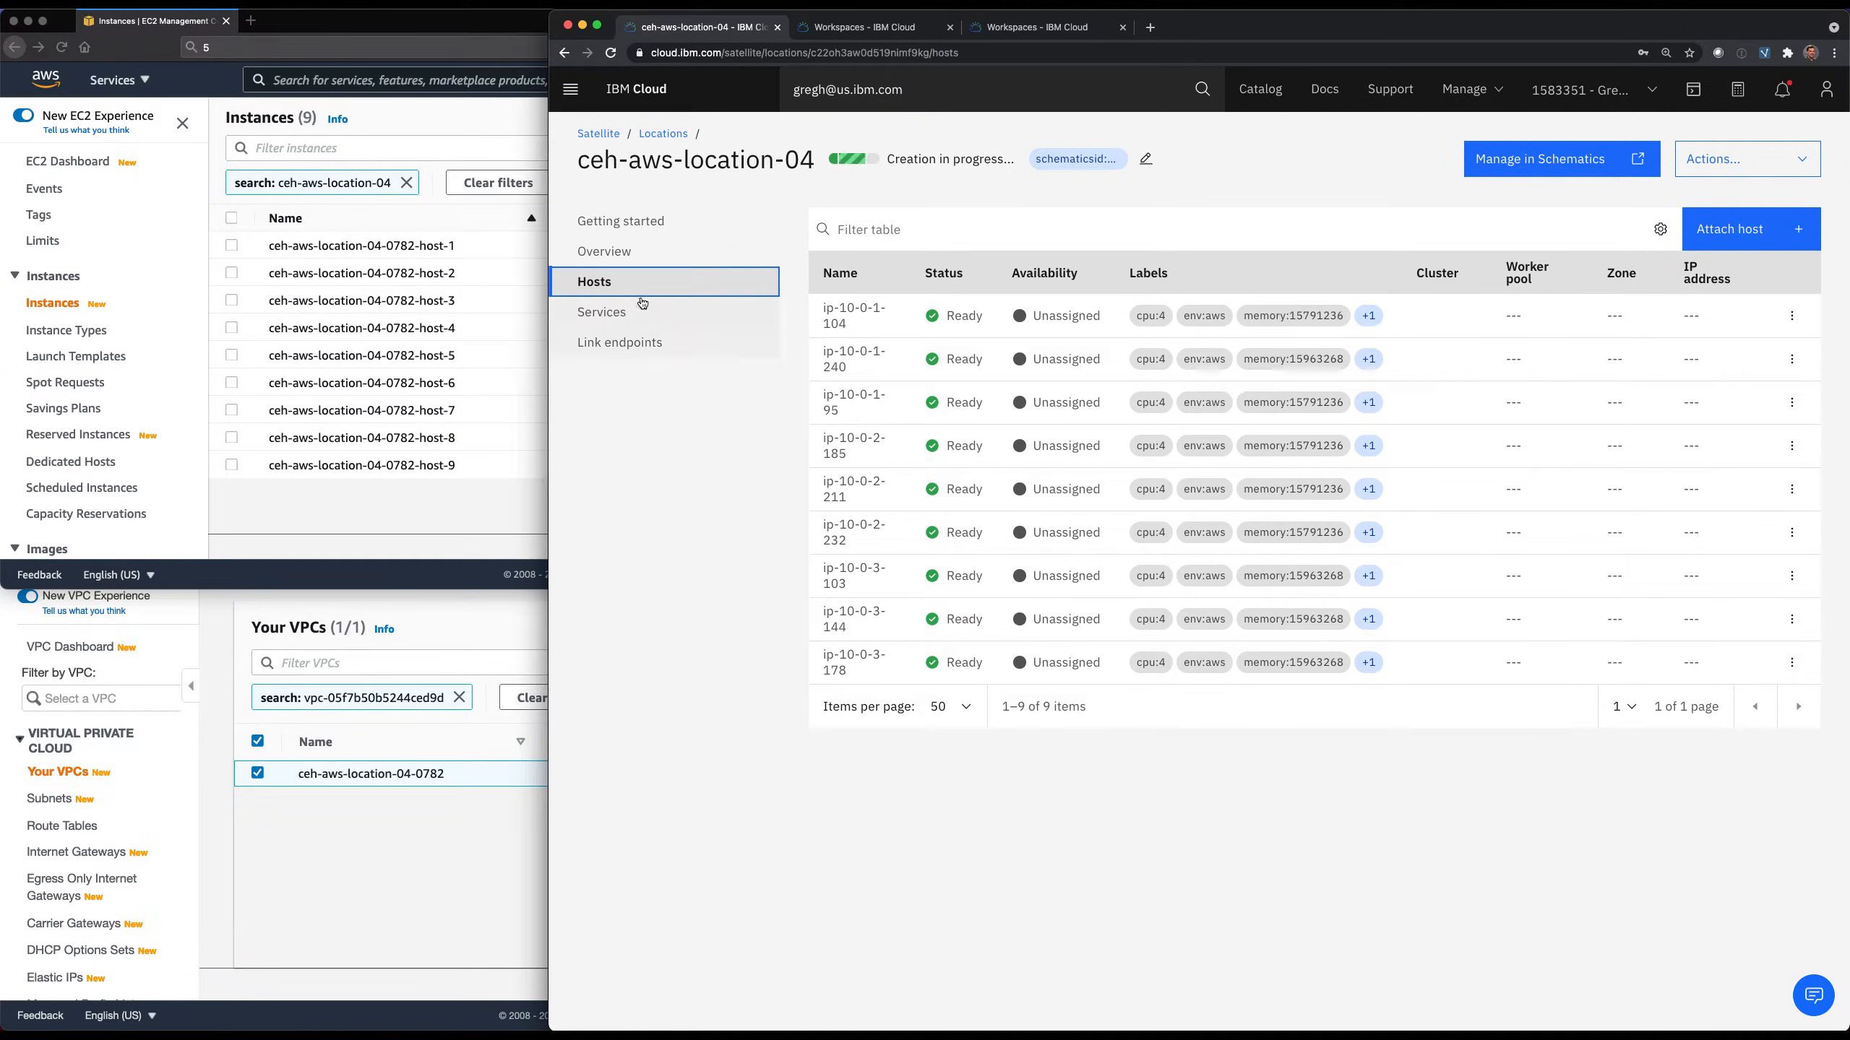
pyautogui.click(1374, 321)
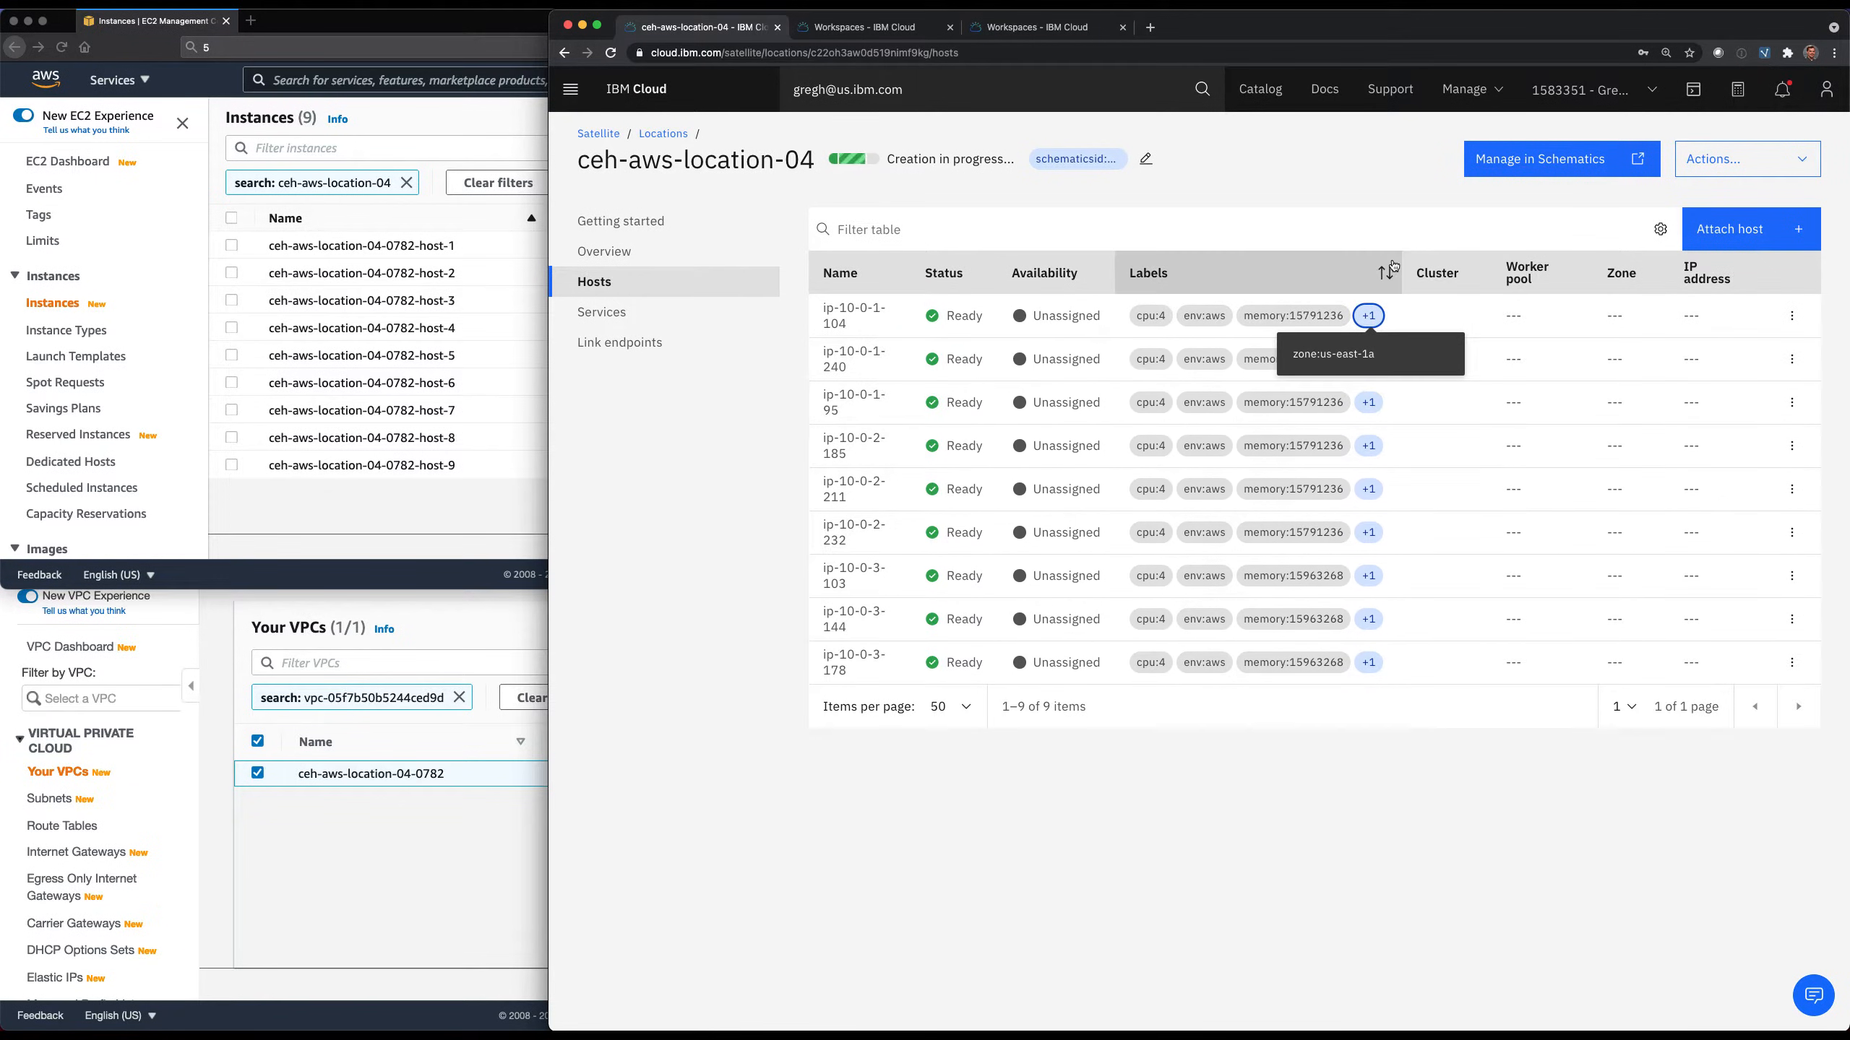
pyautogui.click(1369, 273)
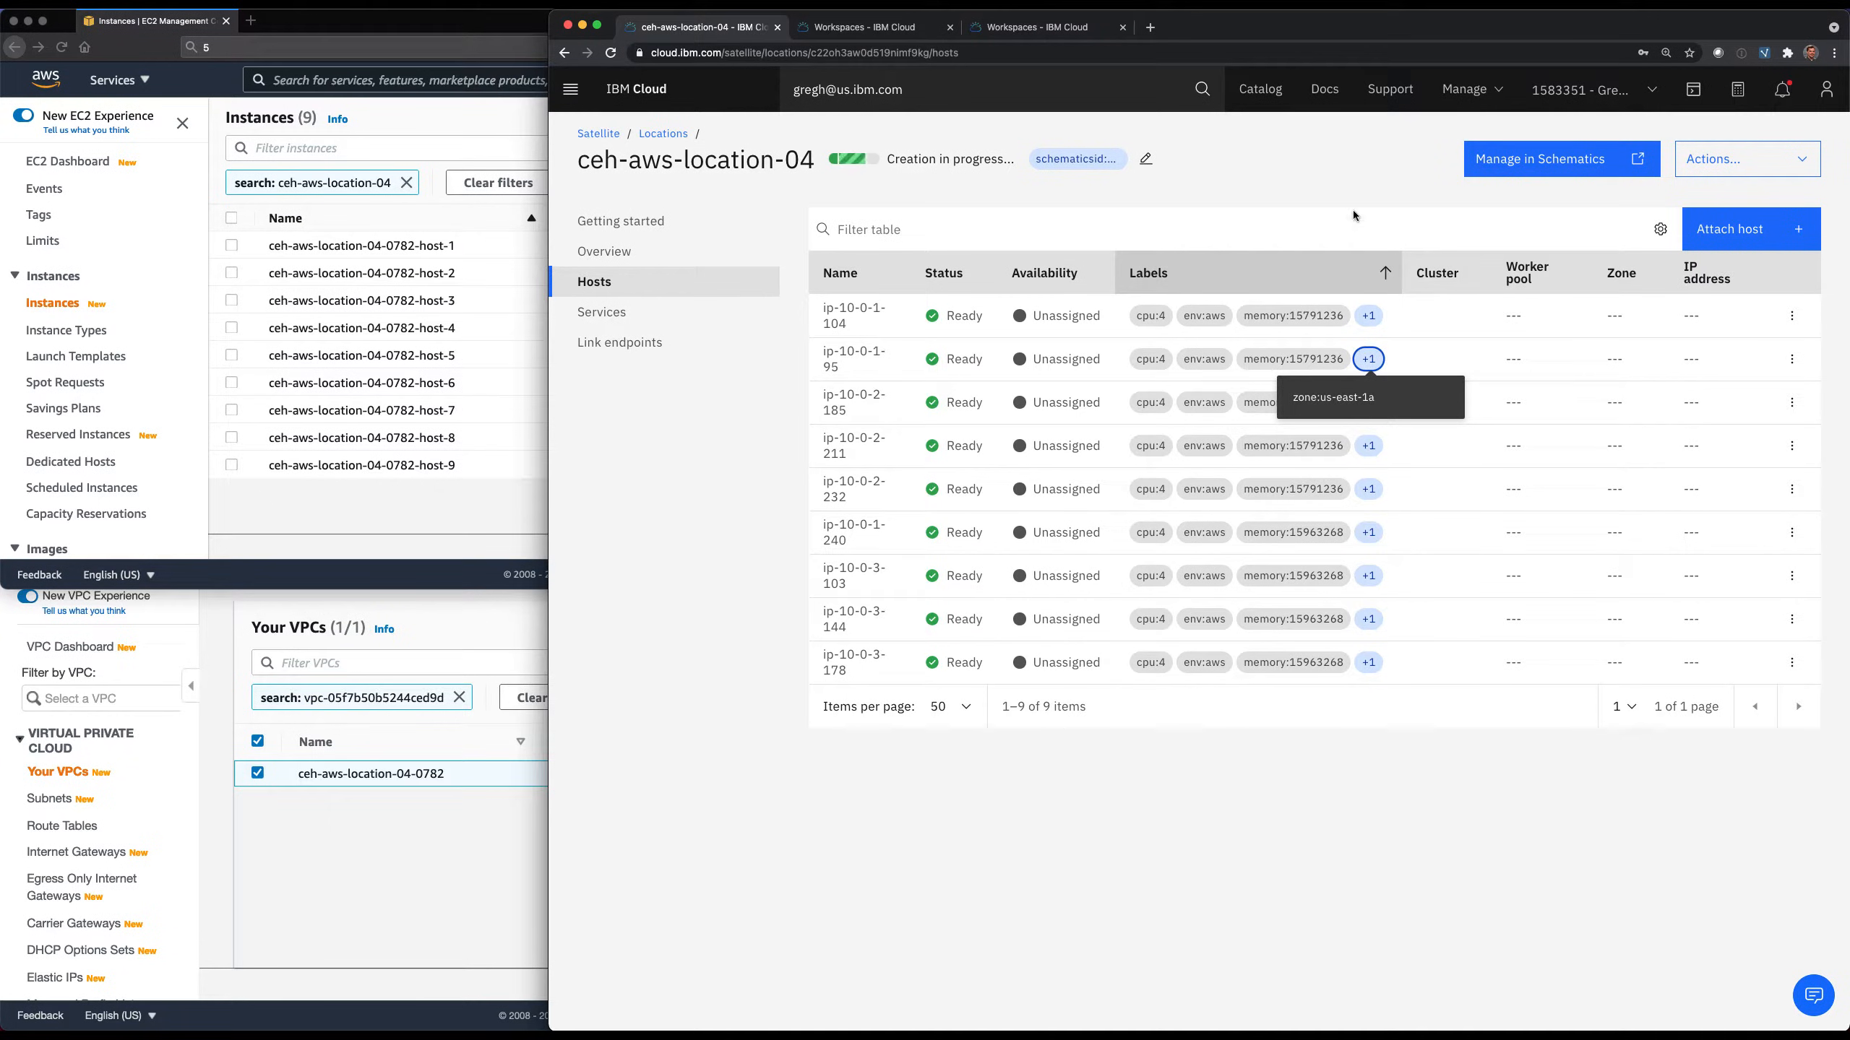
pyautogui.click(1369, 405)
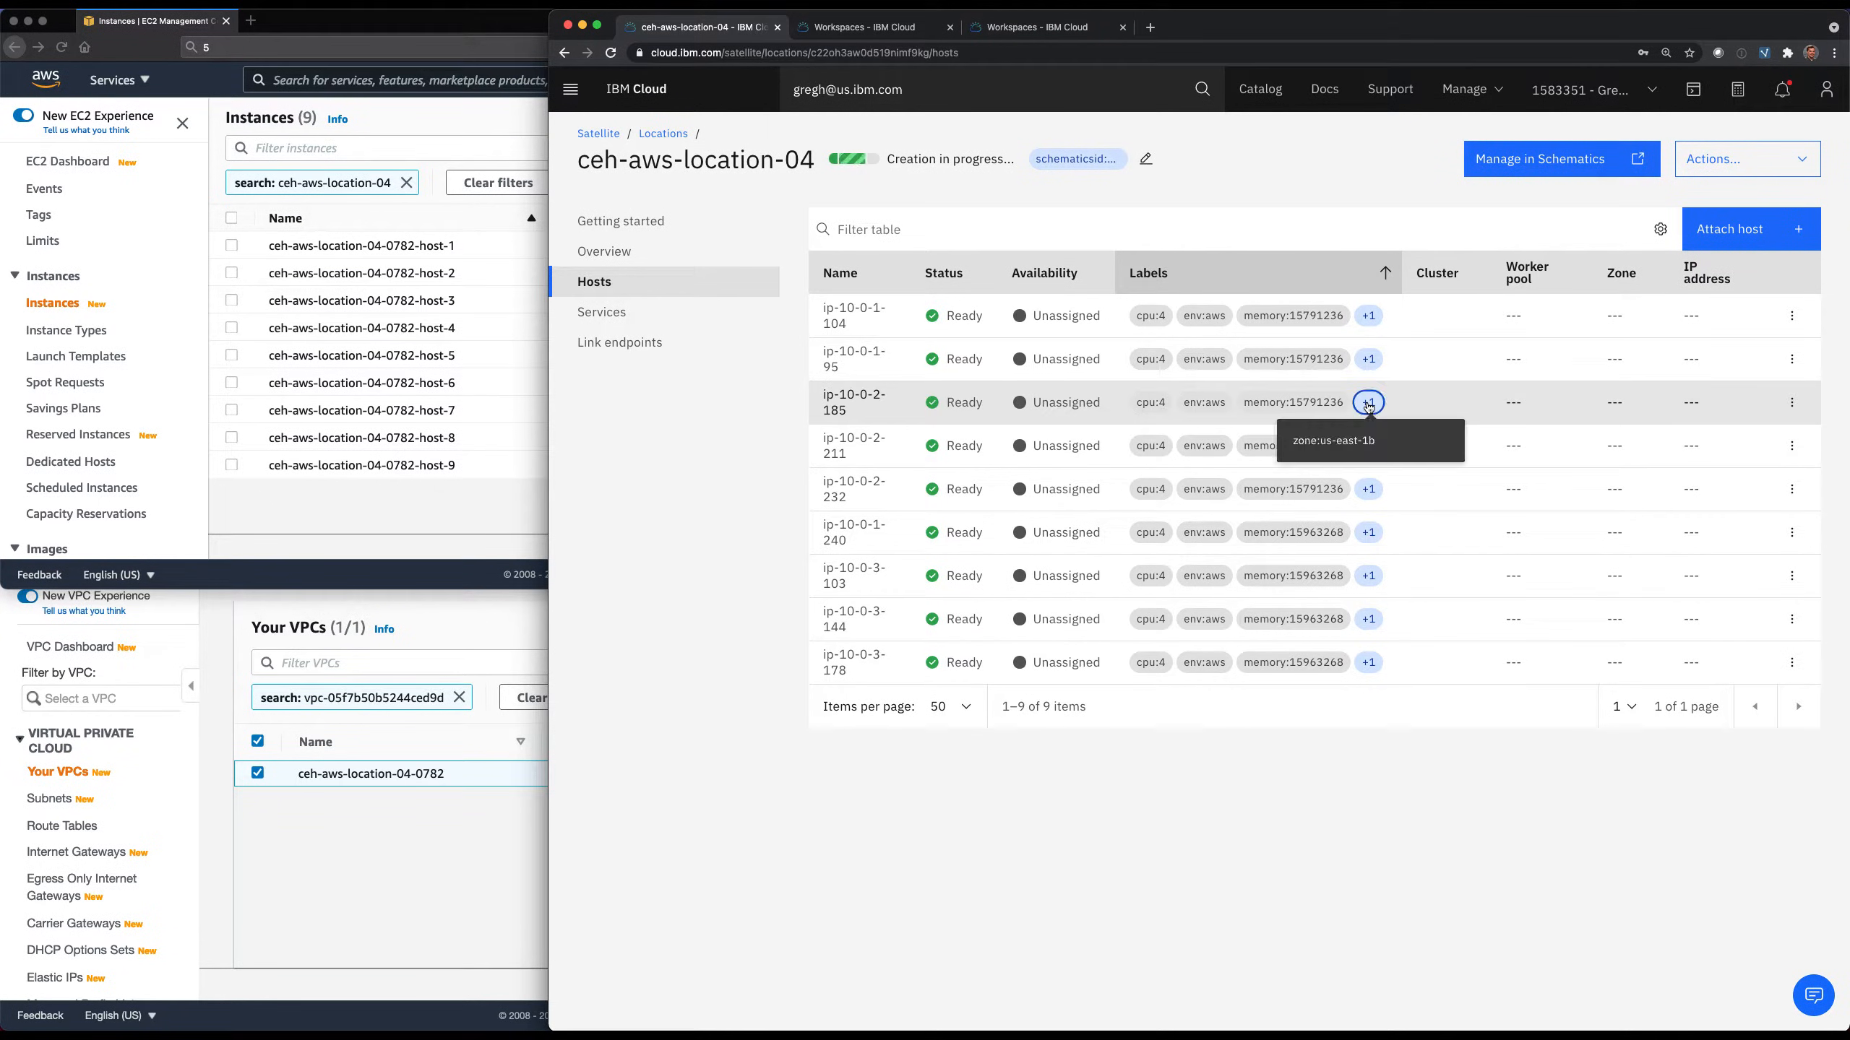
pyautogui.click(1369, 445)
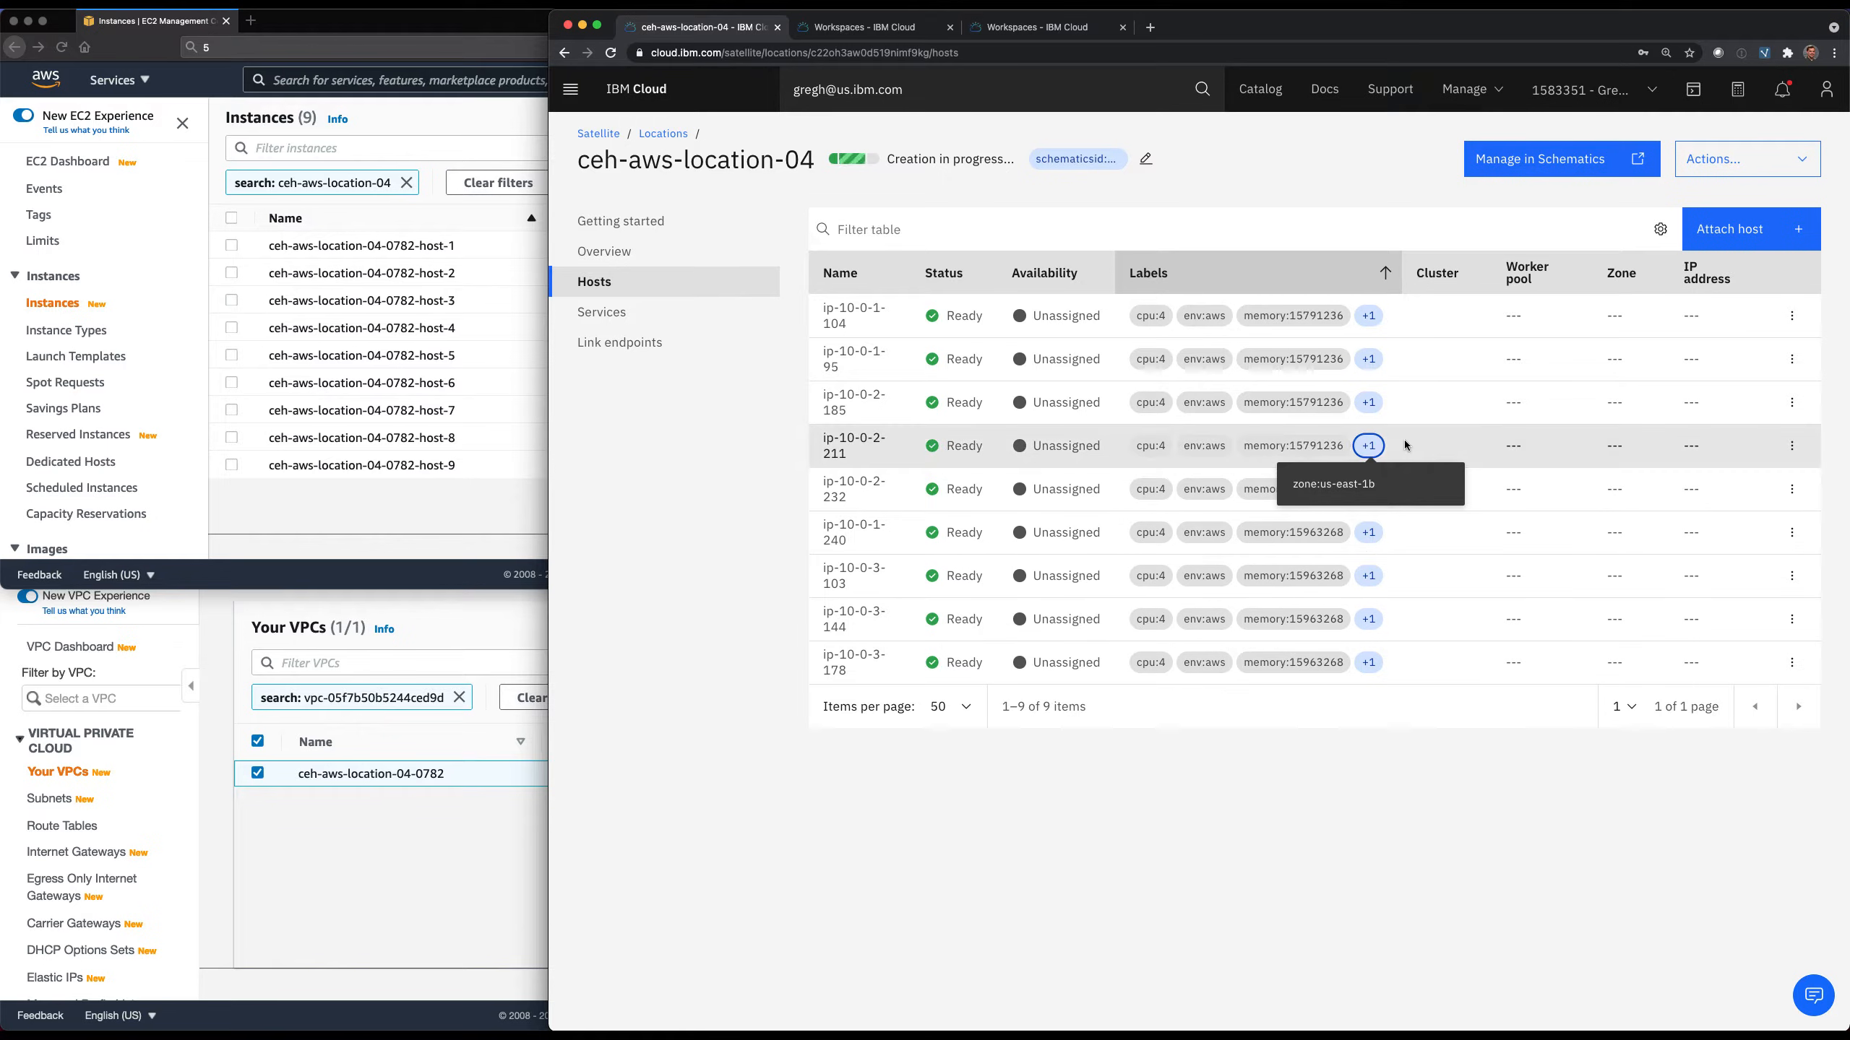
pyautogui.click(1369, 489)
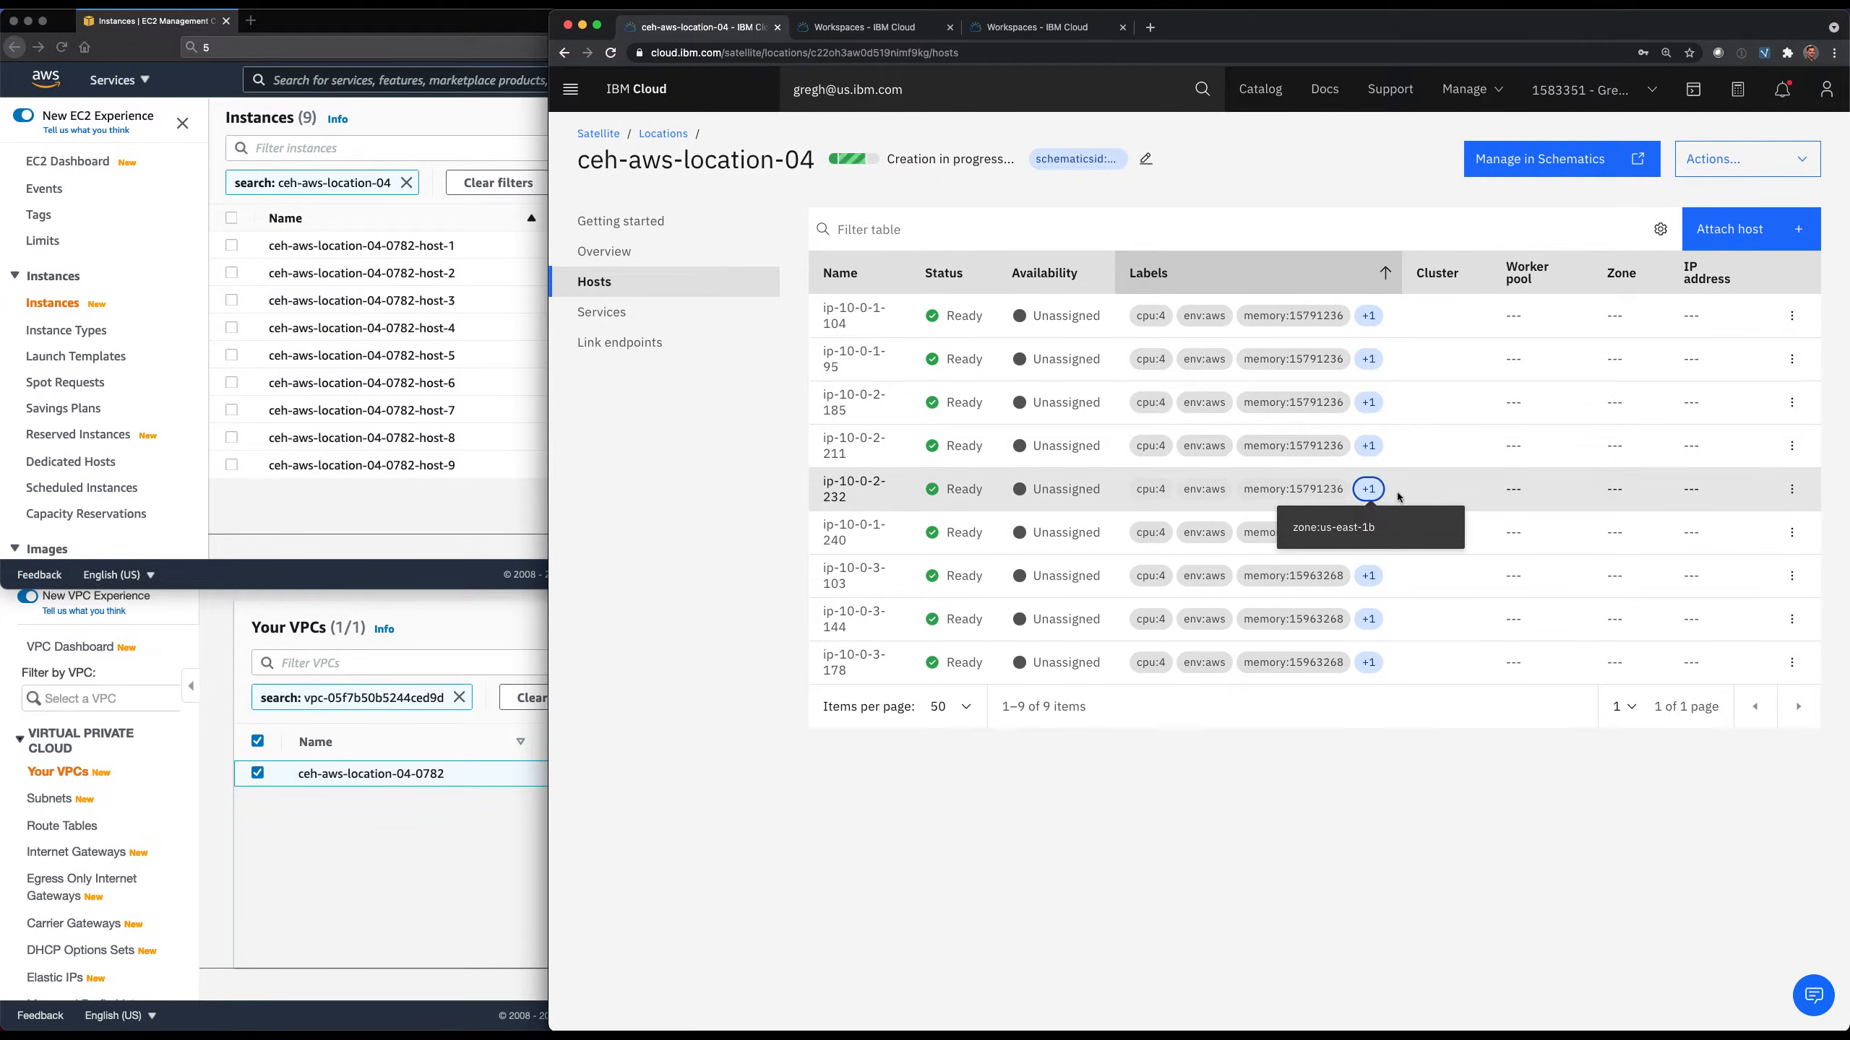
pyautogui.click(1370, 534)
pyautogui.click(1370, 662)
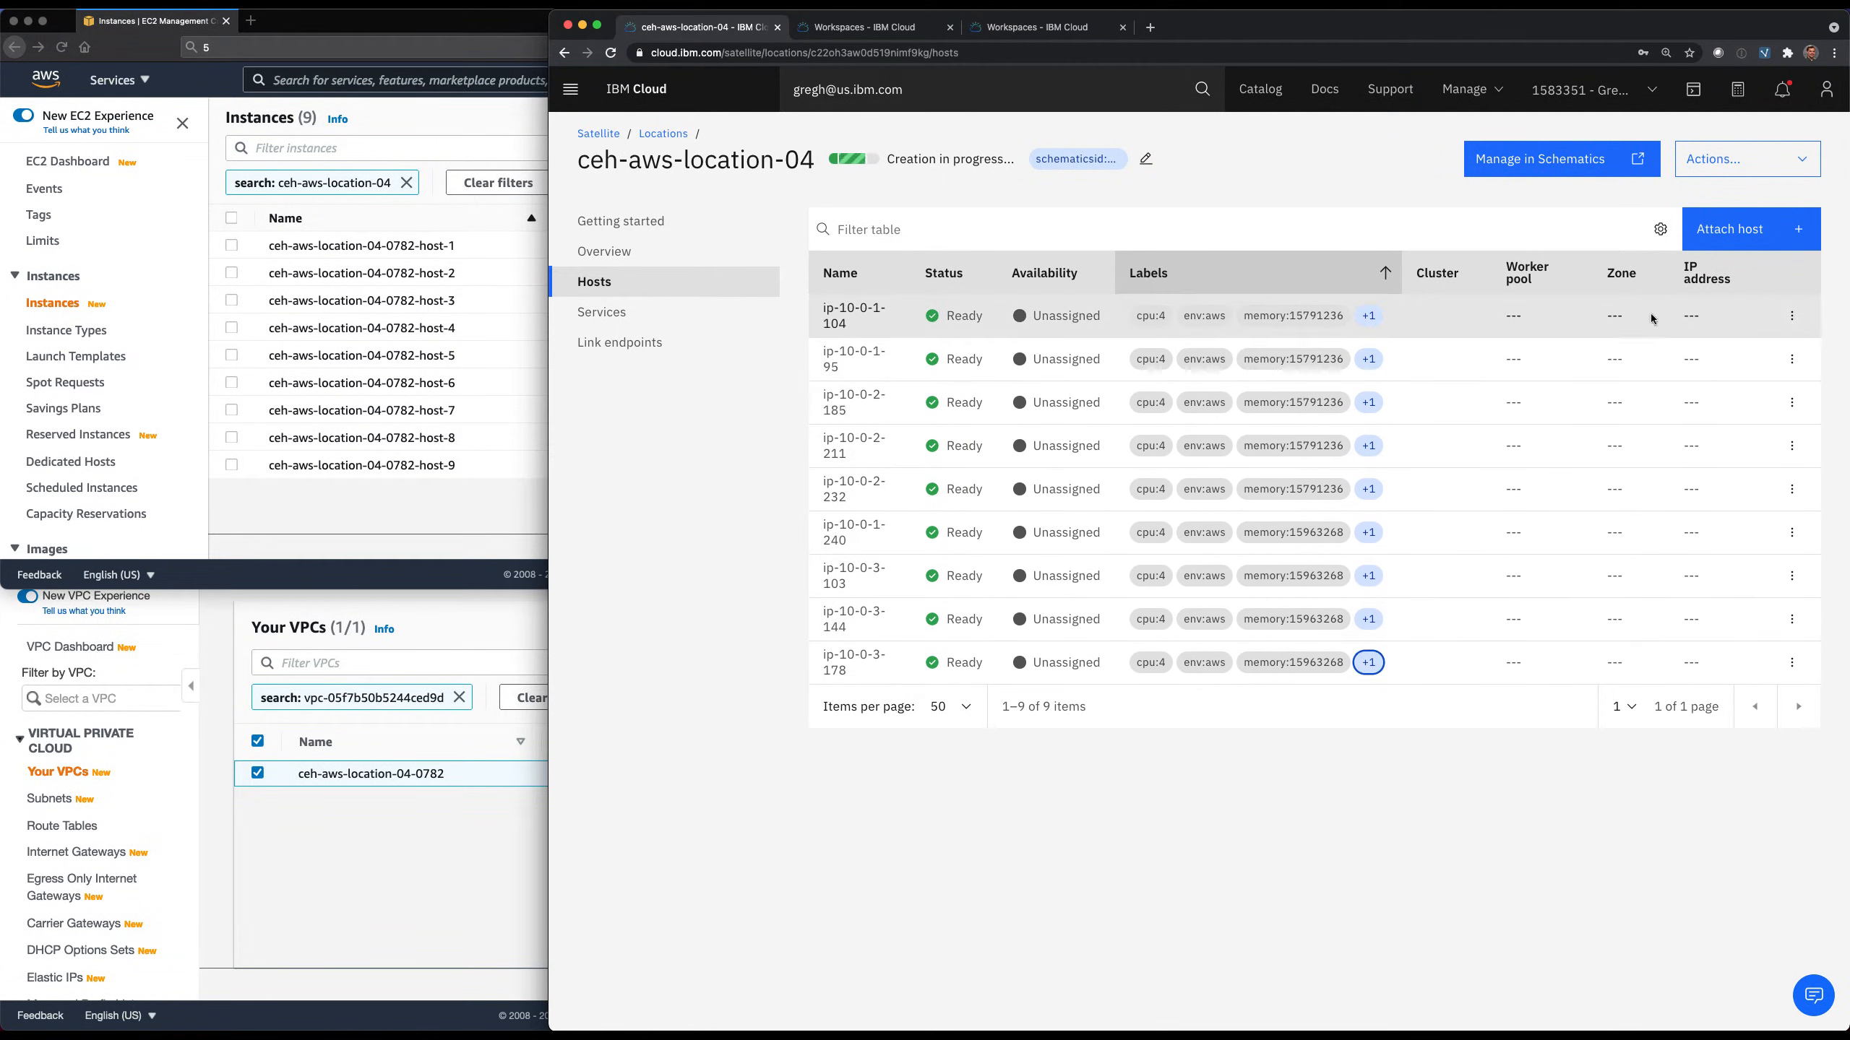
# Assign host ip-10-0-1-104 to the control plane in zone us-east-1a.
pyautogui.click(1792, 316)
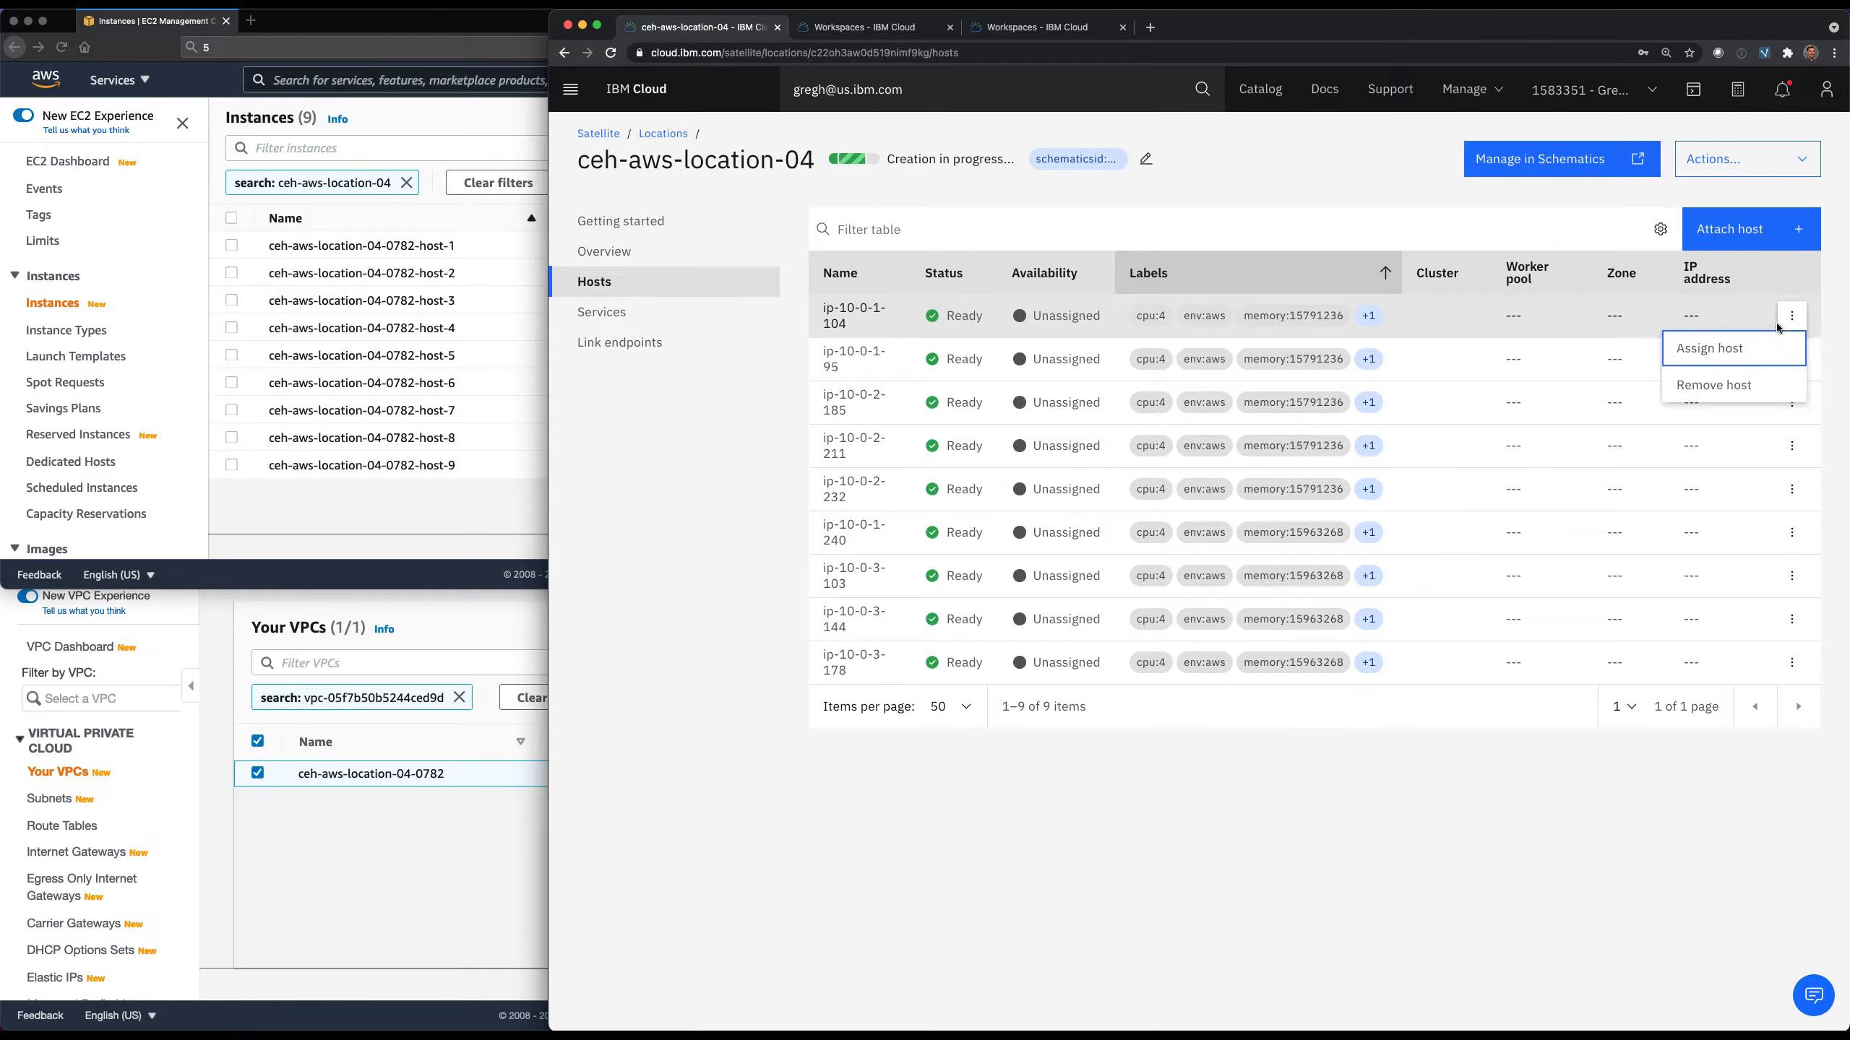
pyautogui.click(1731, 348)
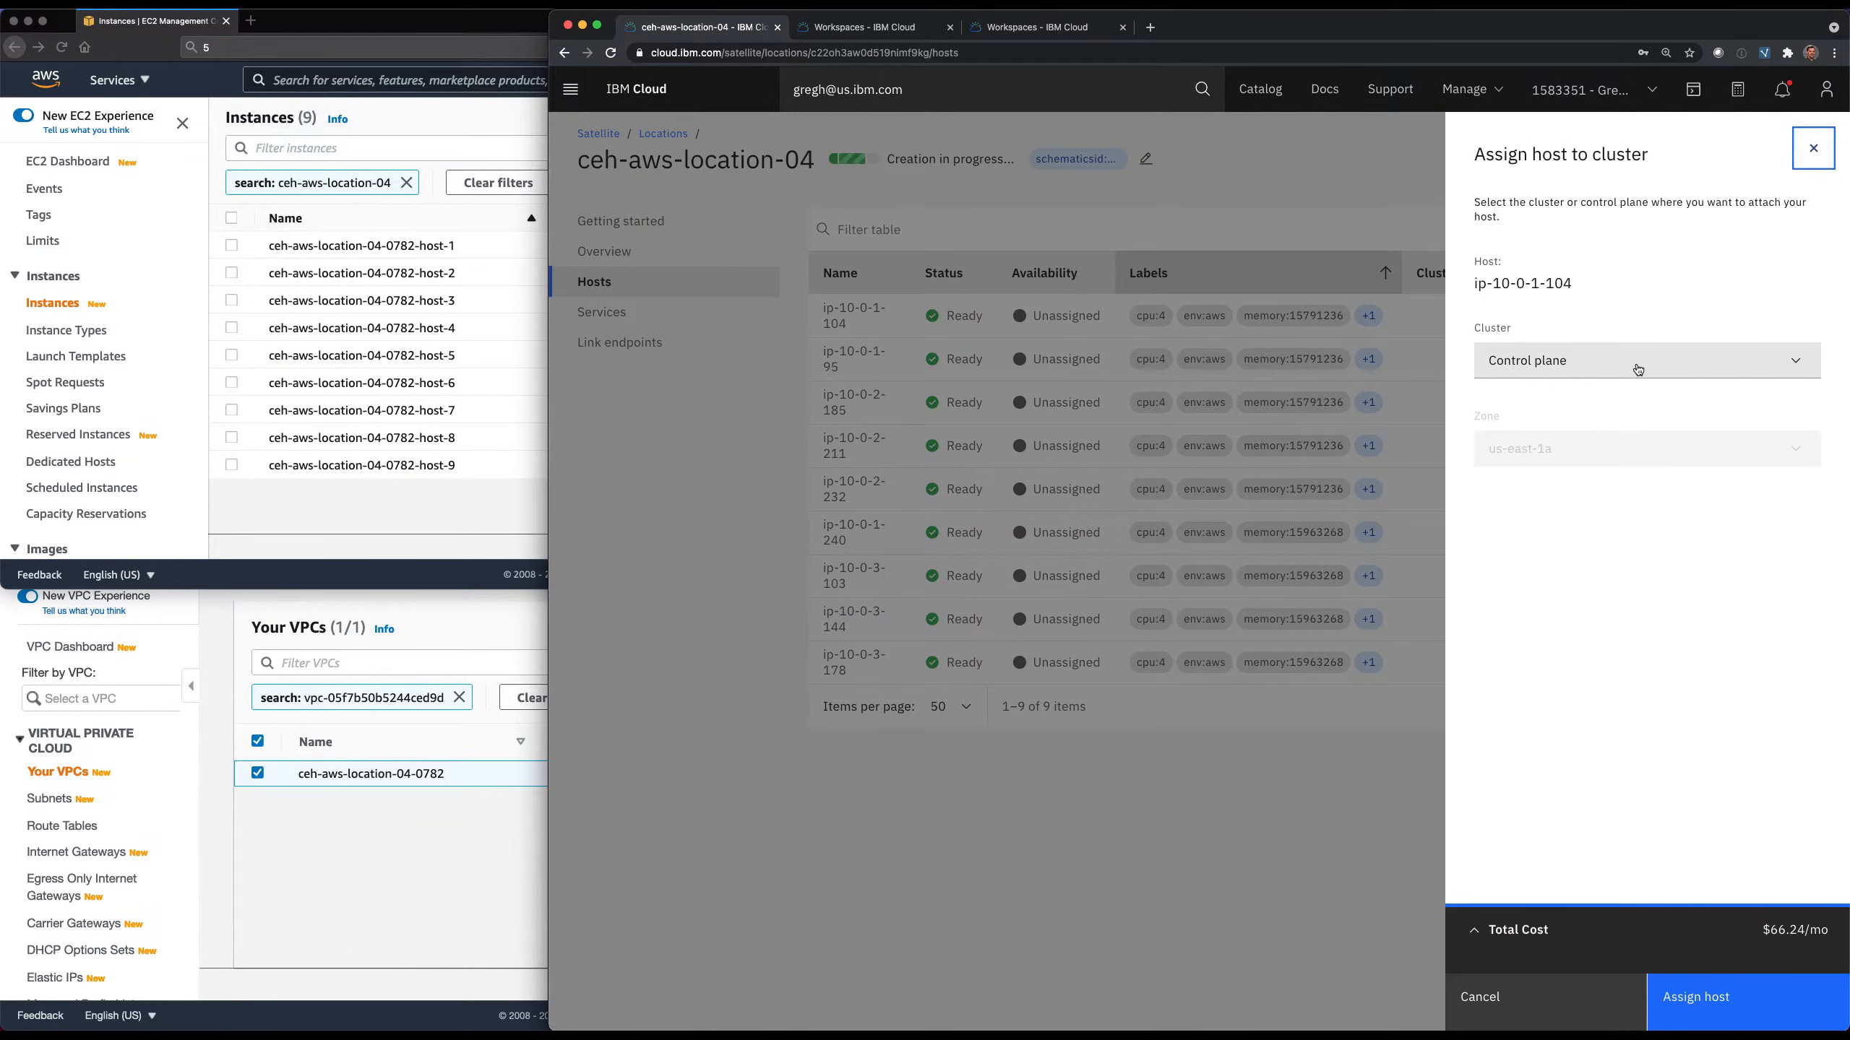
pyautogui.click(1674, 992)
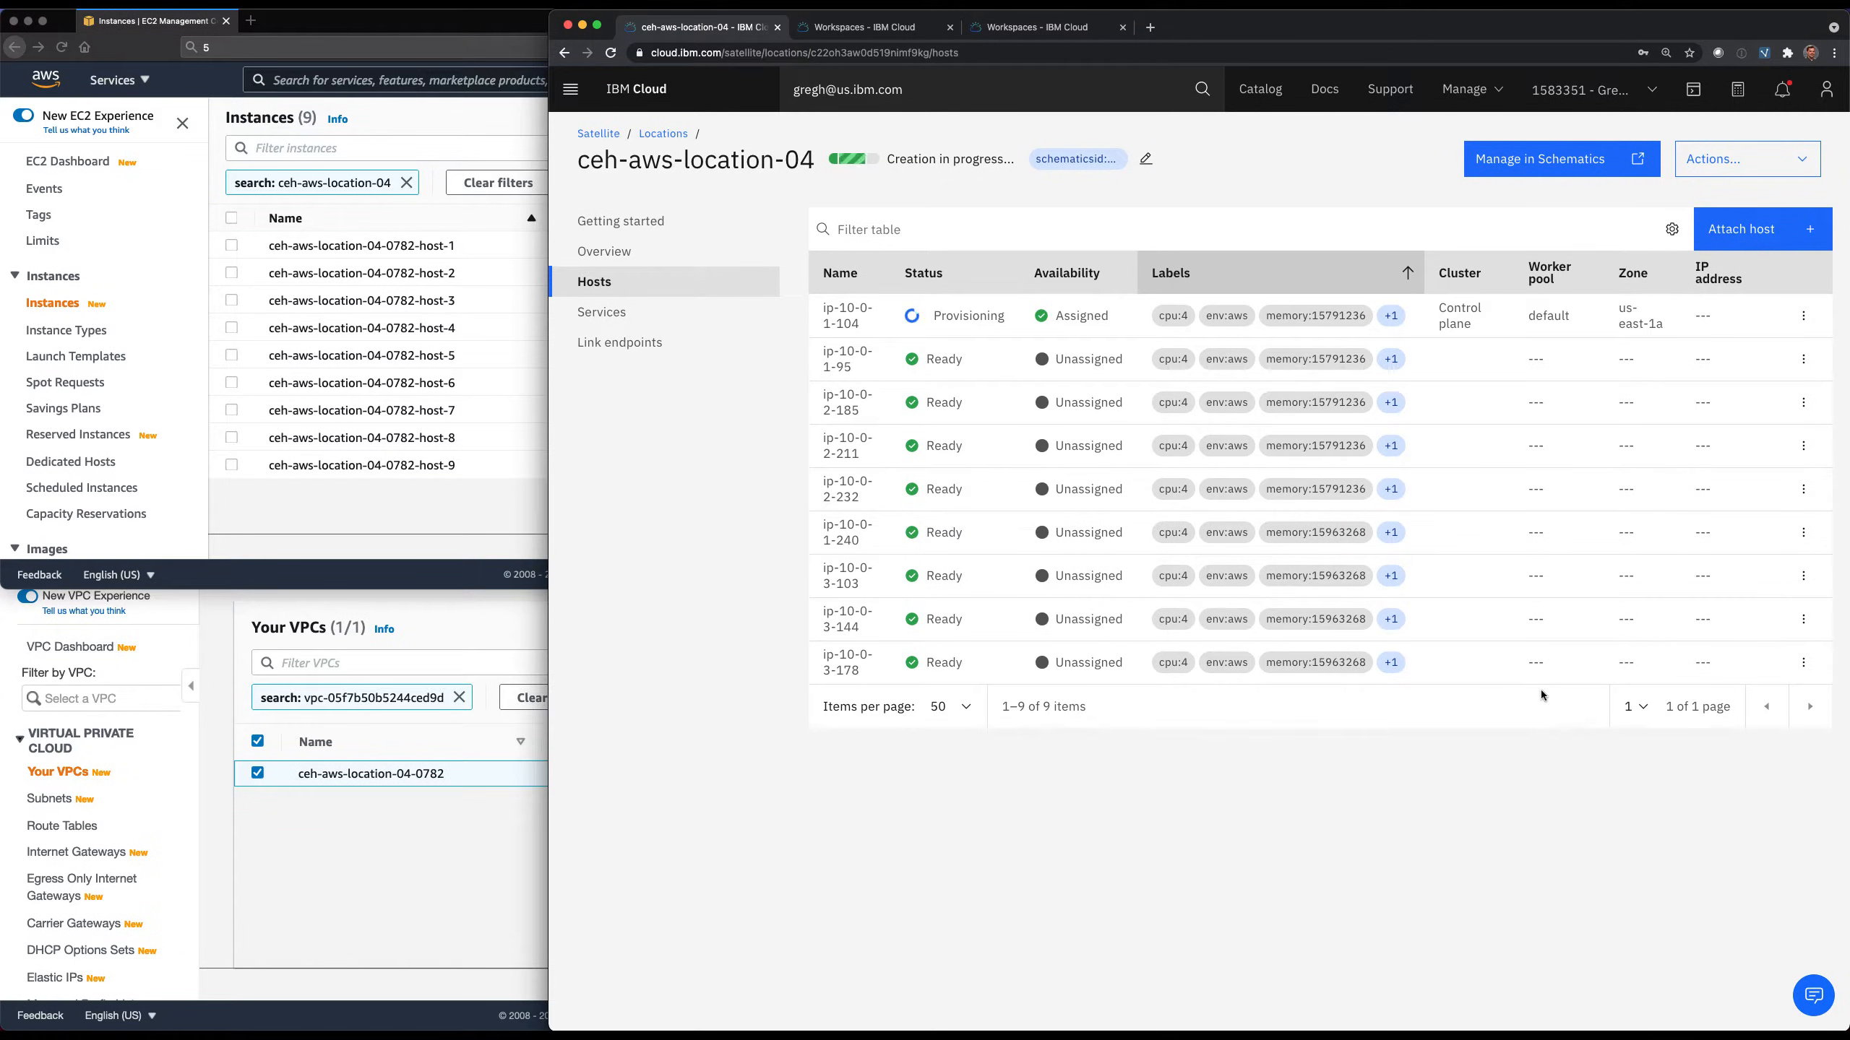
# Check the remaining hosts' labels for zone us-east-1b and assign host ip-10-0-2-185 to the control plane.
pyautogui.click(1390, 359)
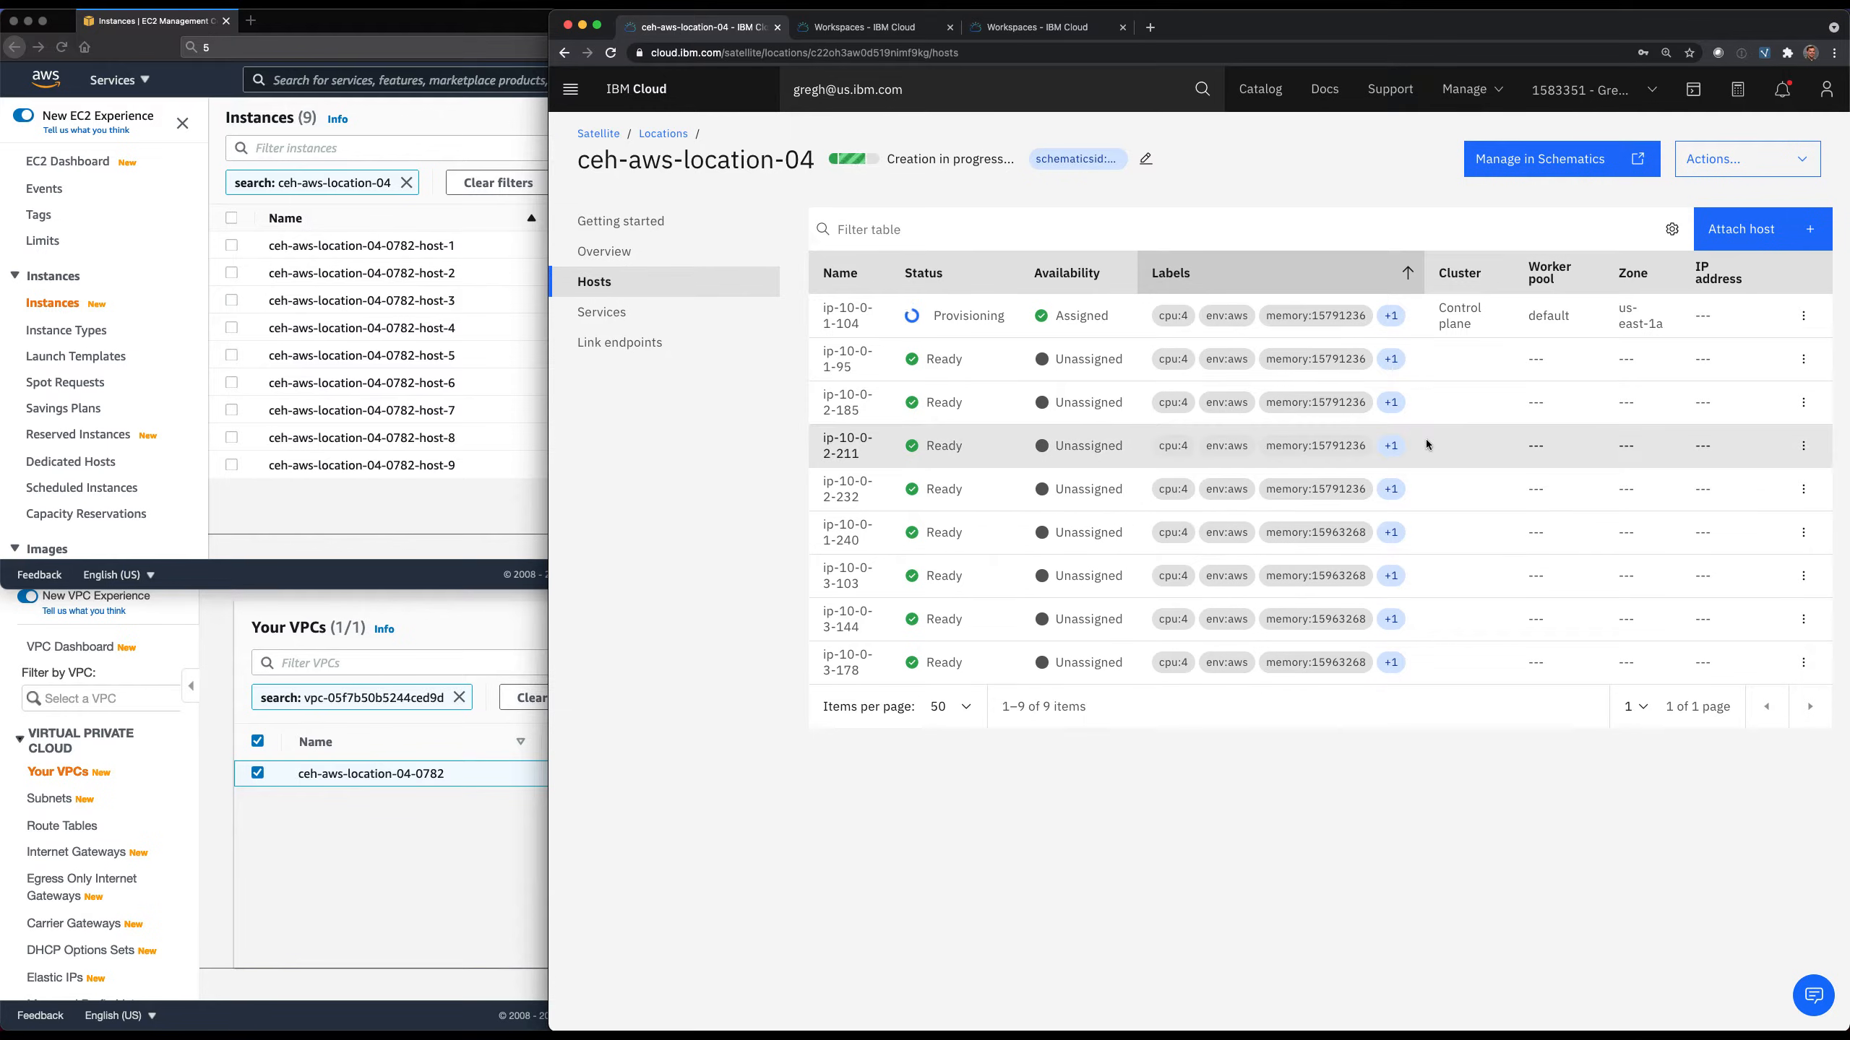
pyautogui.click(1390, 403)
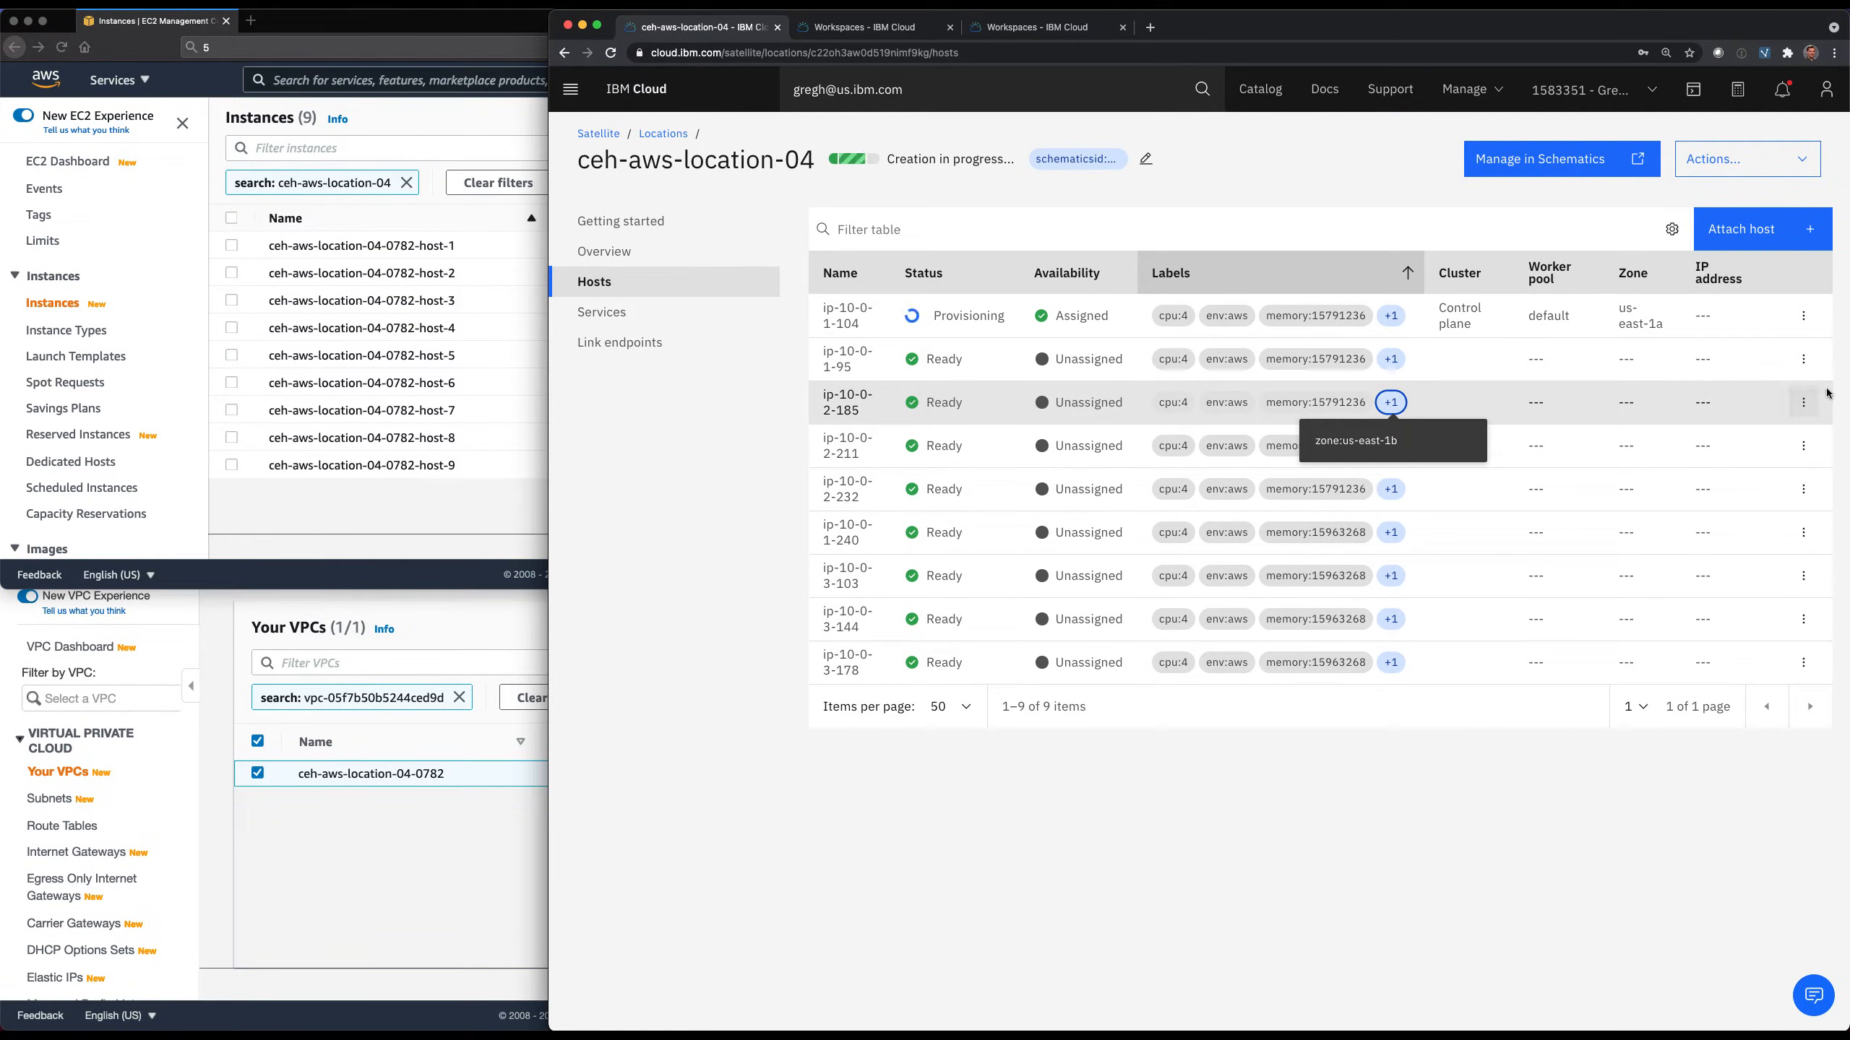
pyautogui.click(1803, 402)
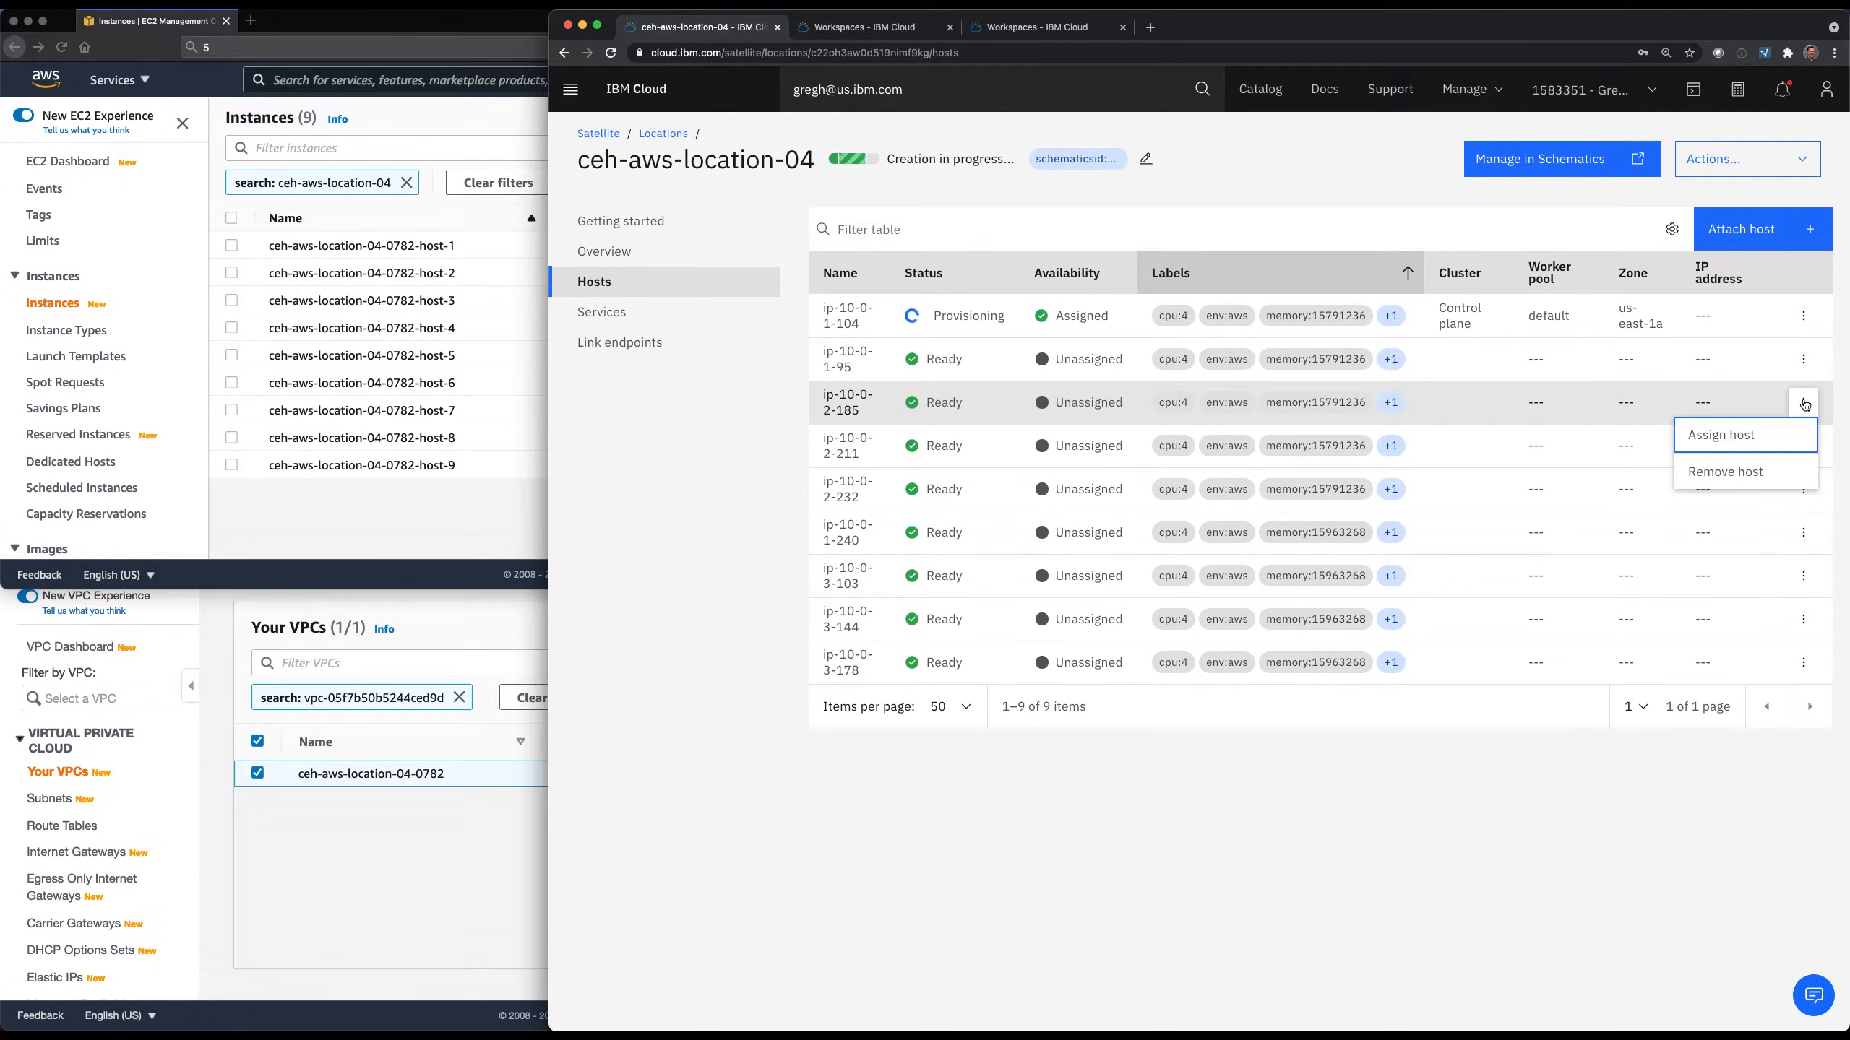
pyautogui.click(1746, 435)
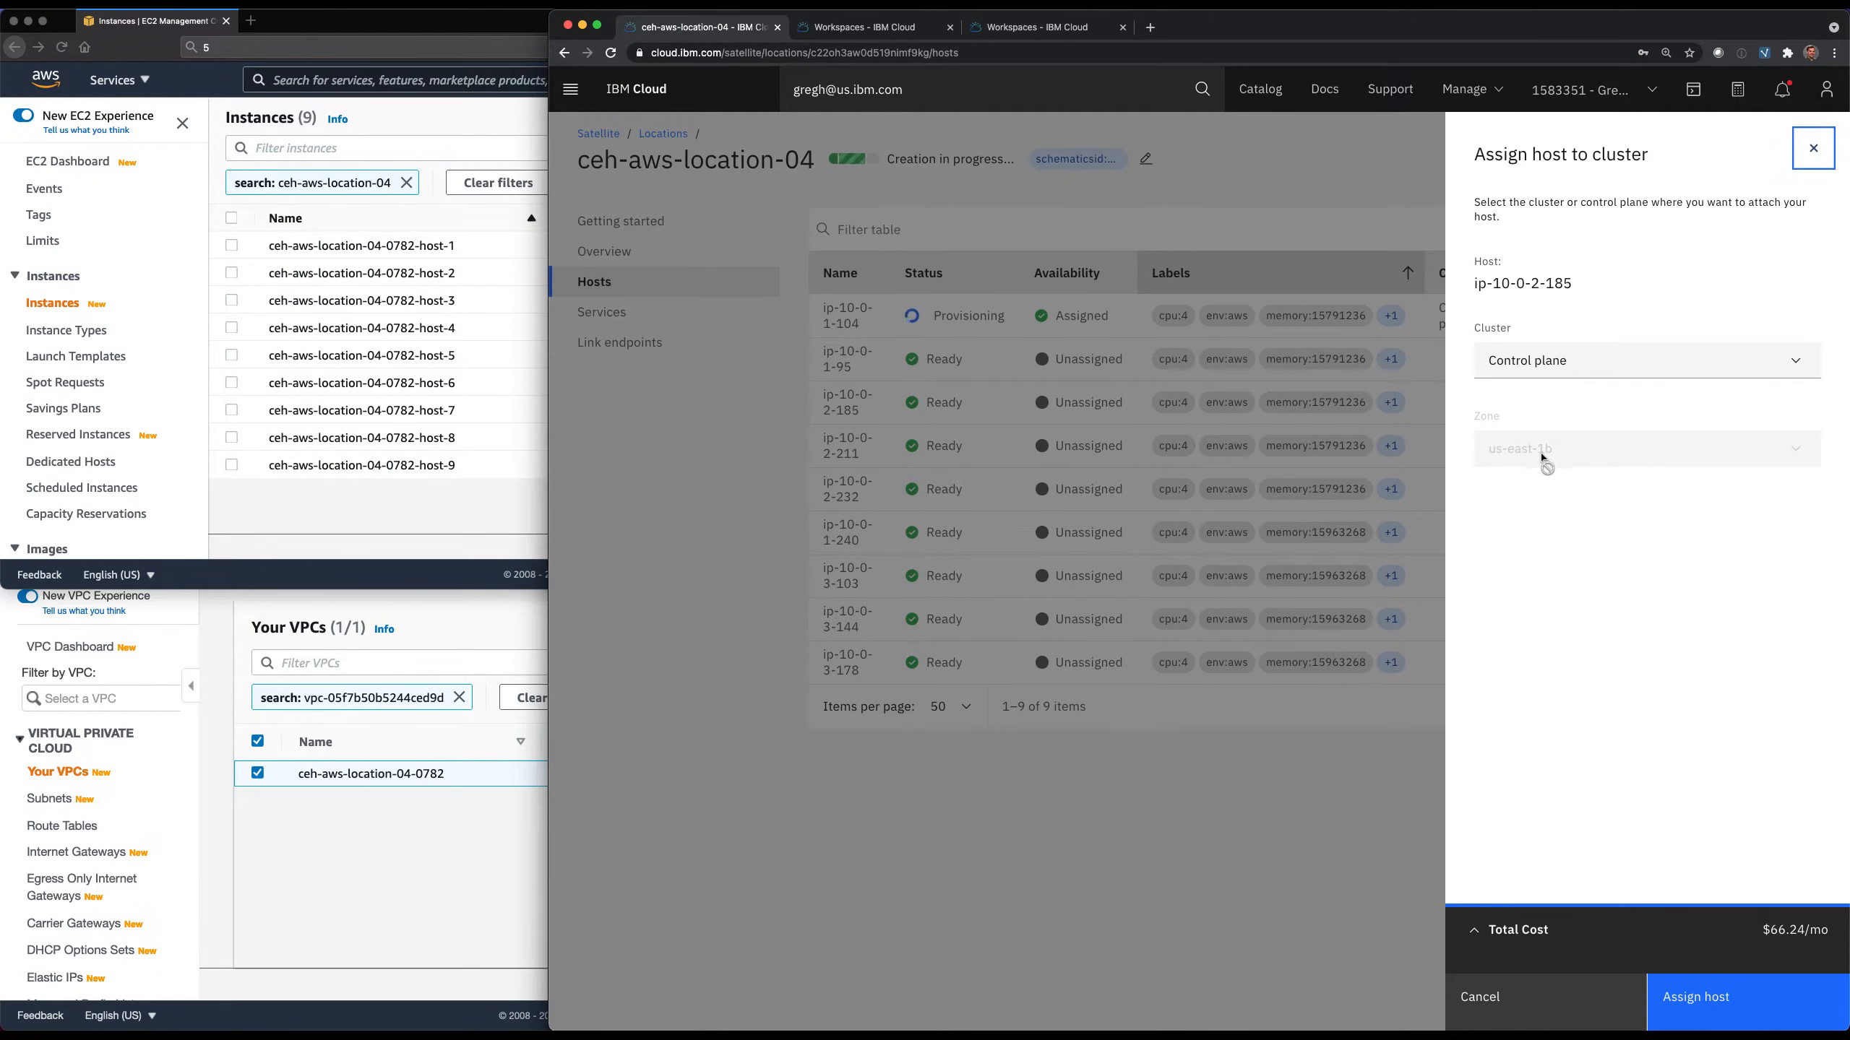
pyautogui.click(1706, 1008)
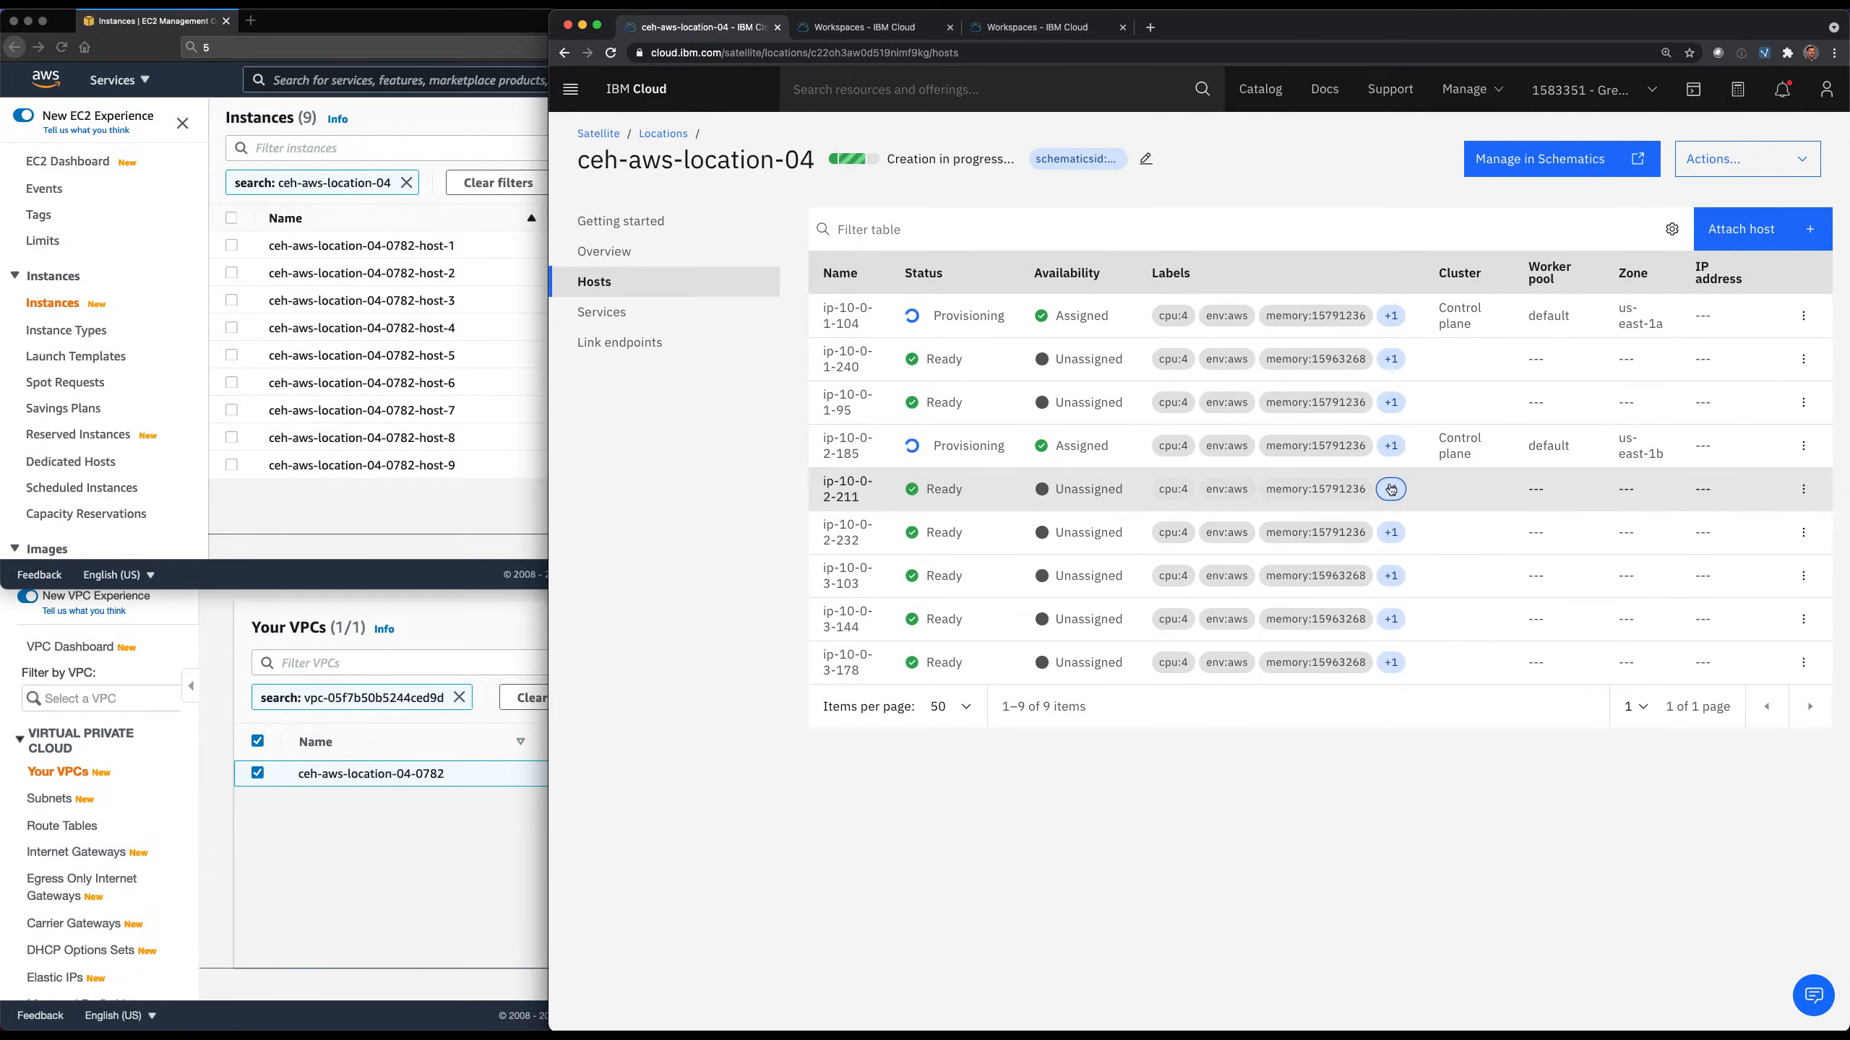
# Find a host labelled with zone us-east-1c and assign ip-10-0-3-103 to the control plane.
pyautogui.moveTo(1404, 495)
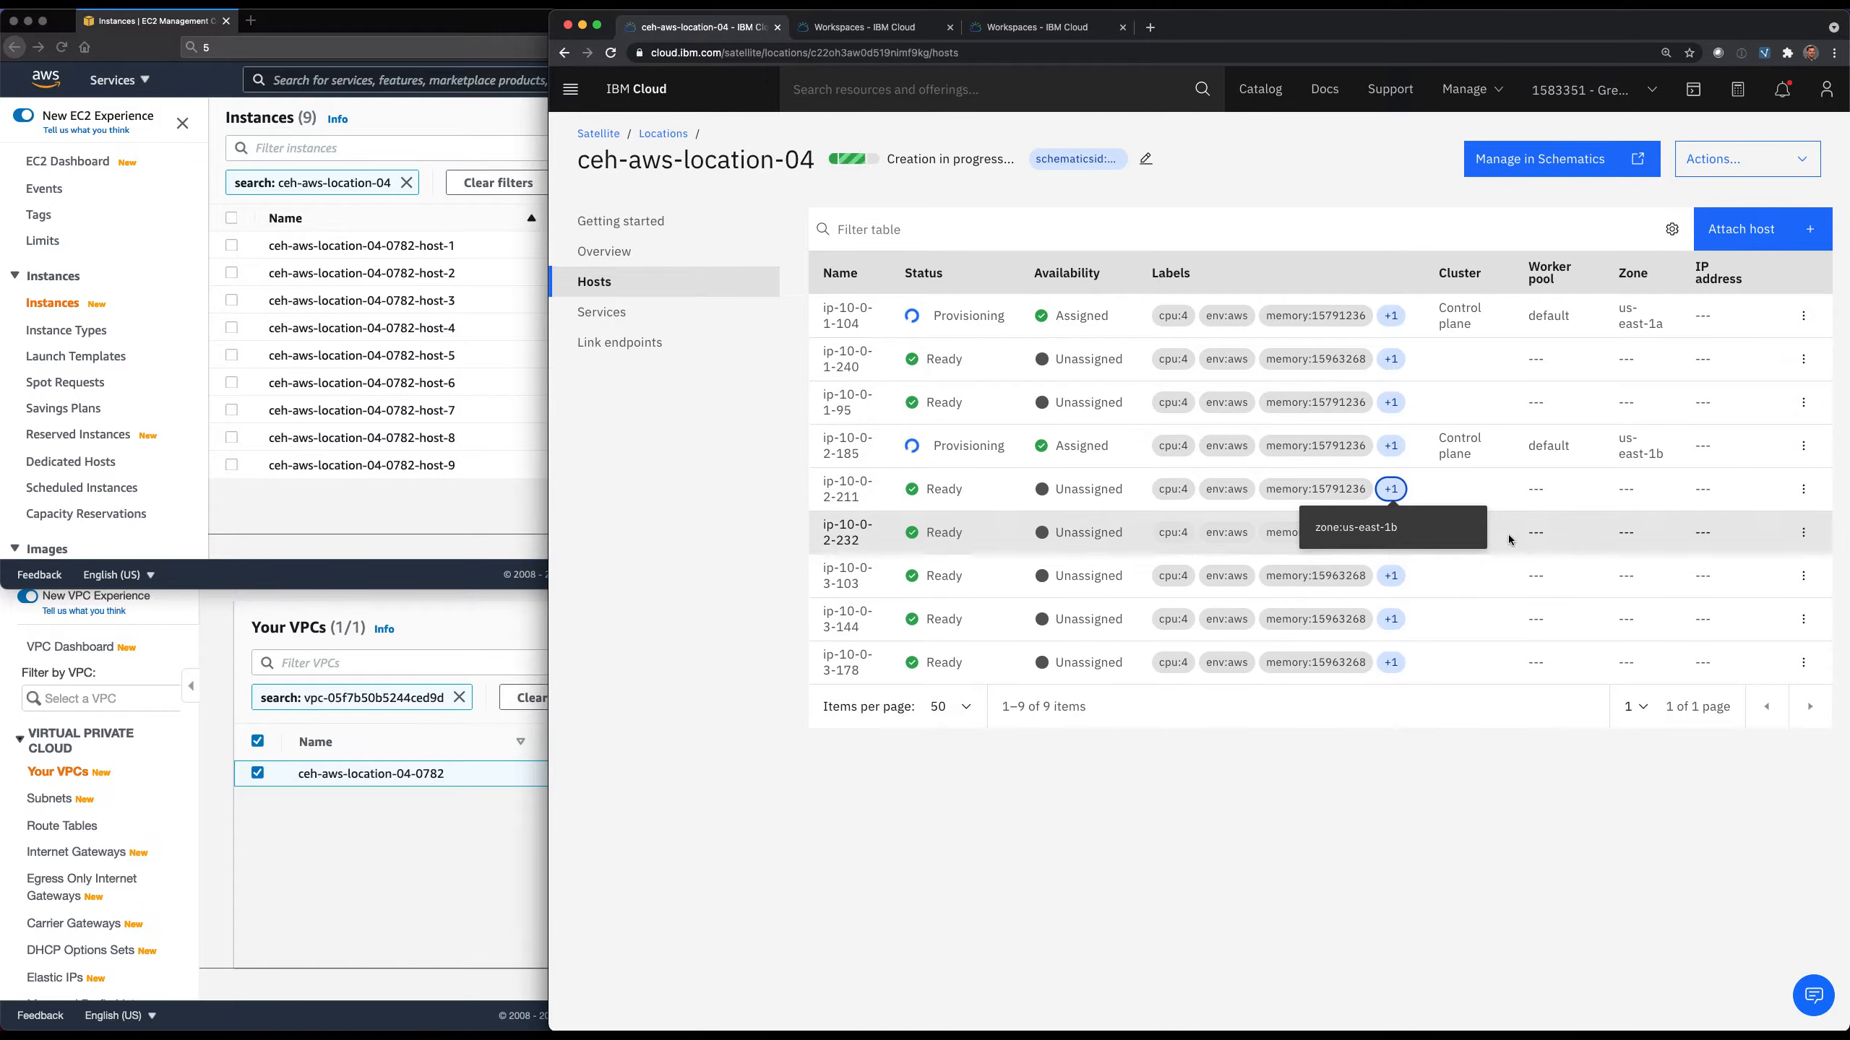
pyautogui.moveTo(1397, 538)
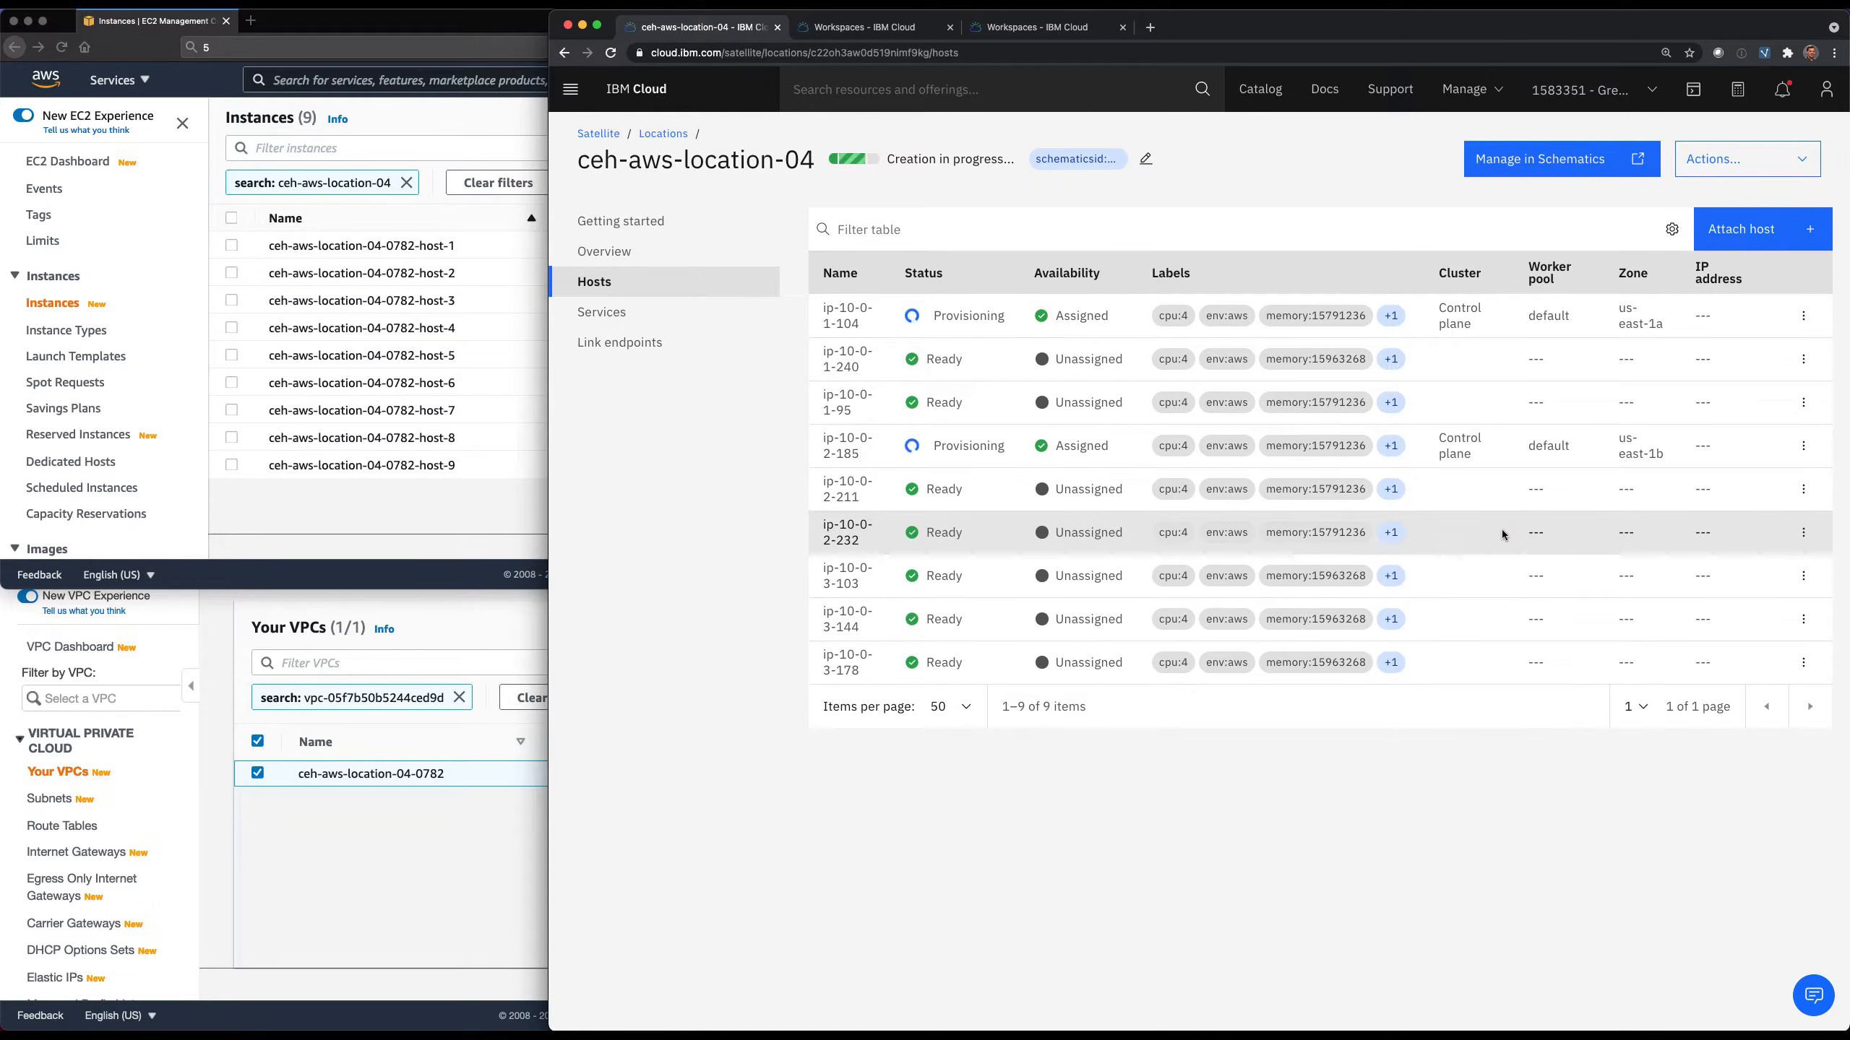
pyautogui.moveTo(1393, 584)
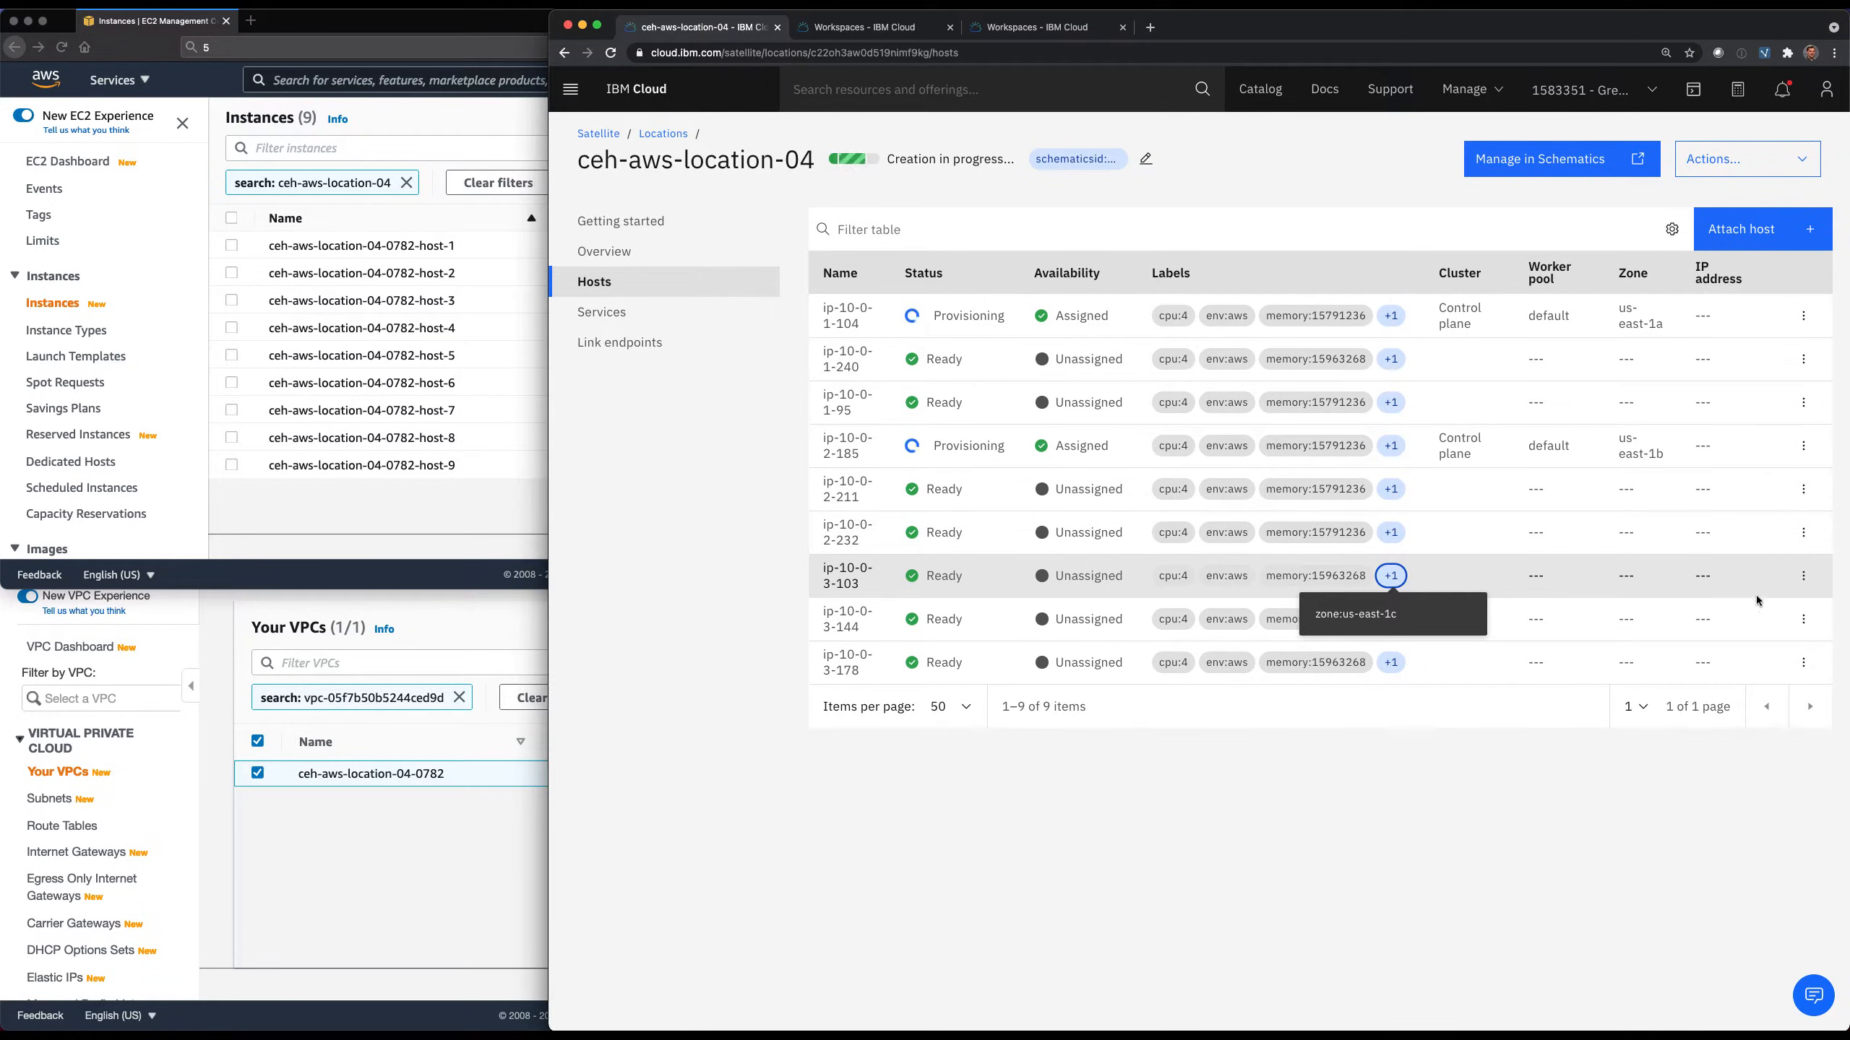
pyautogui.click(1803, 576)
pyautogui.click(1730, 610)
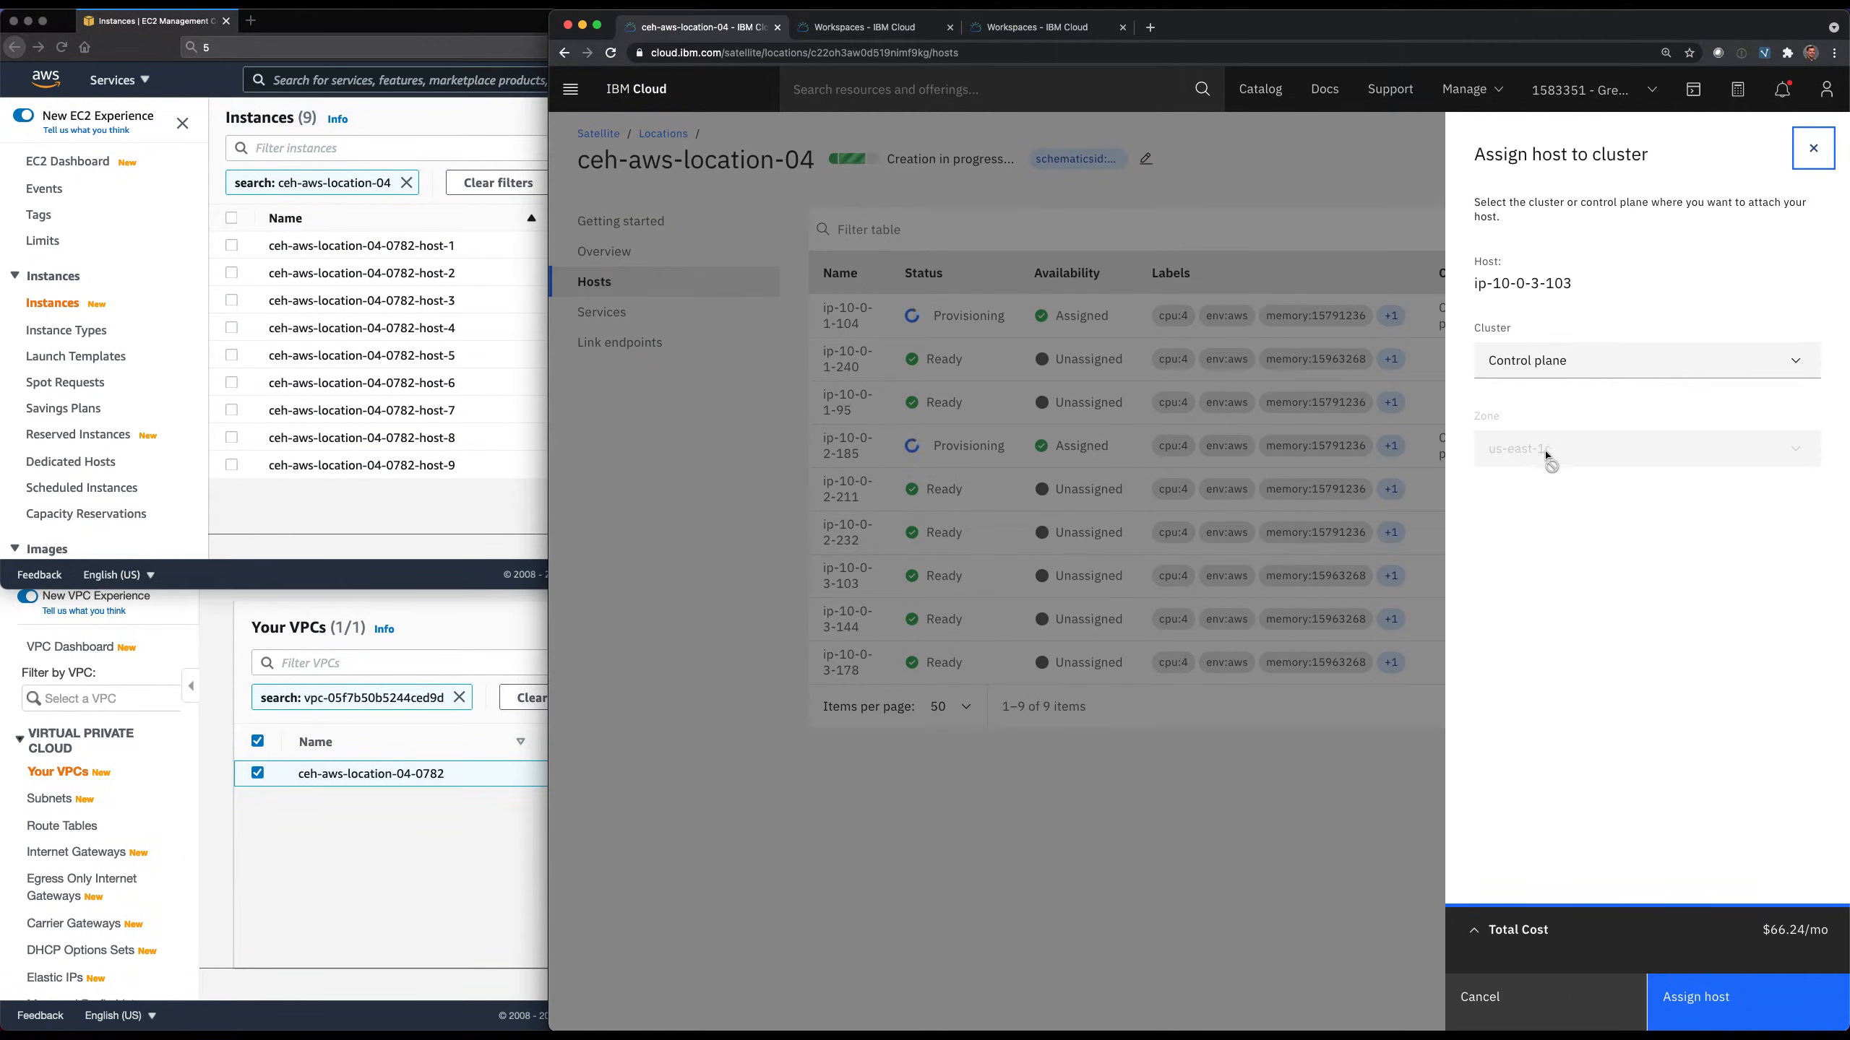
pyautogui.click(1701, 1013)
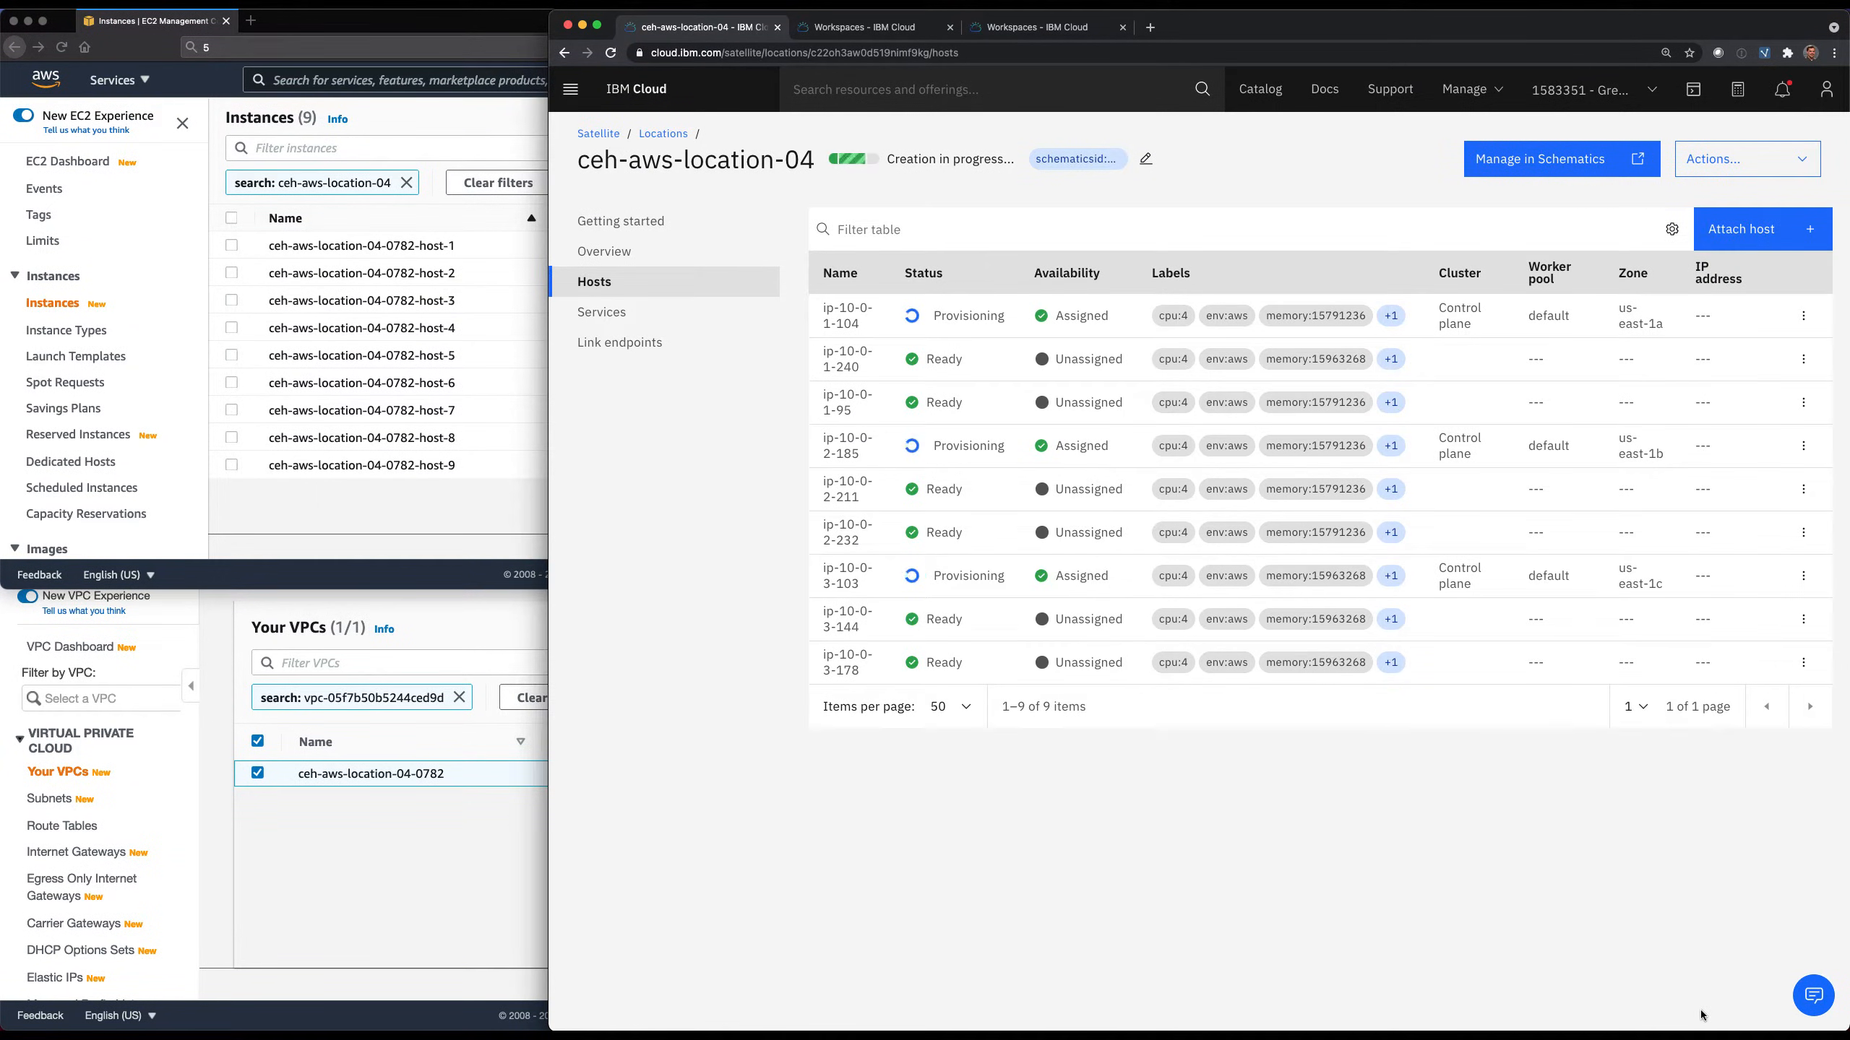
# Go to the OpenShift clusters list and start creating a new cluster.
pyautogui.click(571, 90)
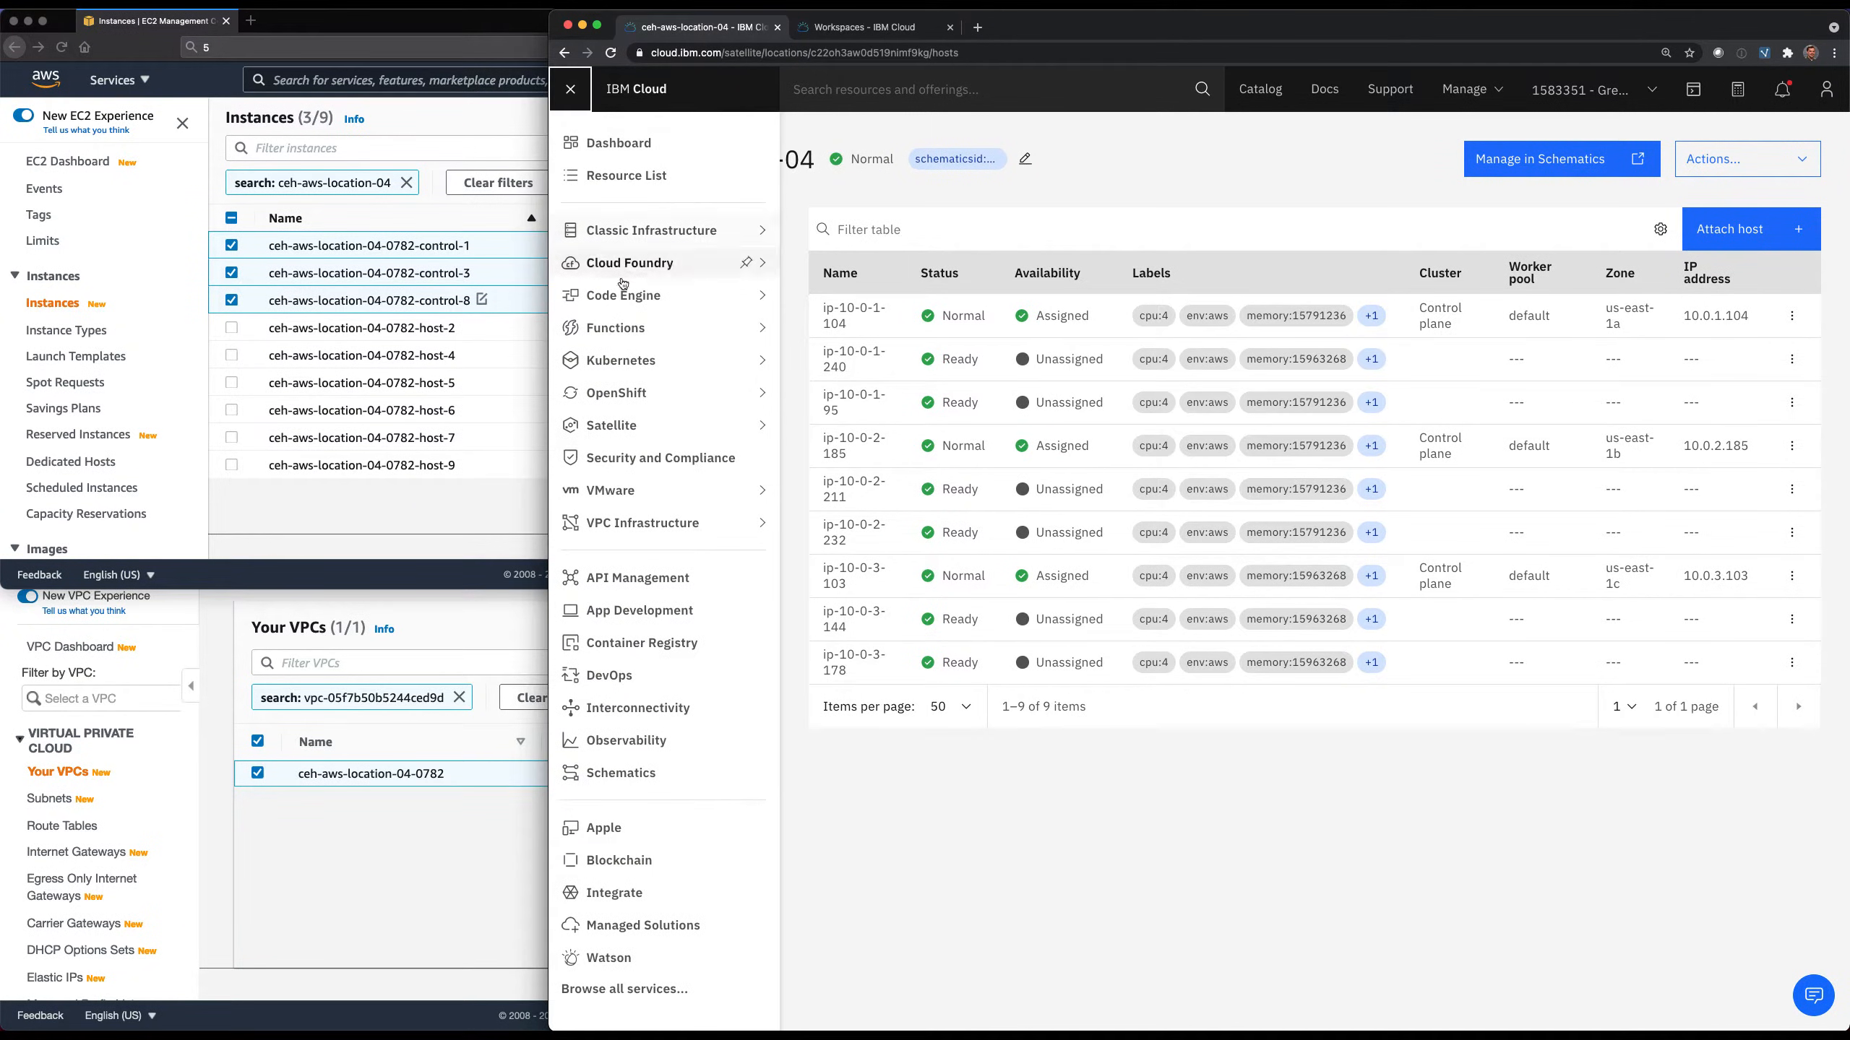
pyautogui.moveTo(772, 395)
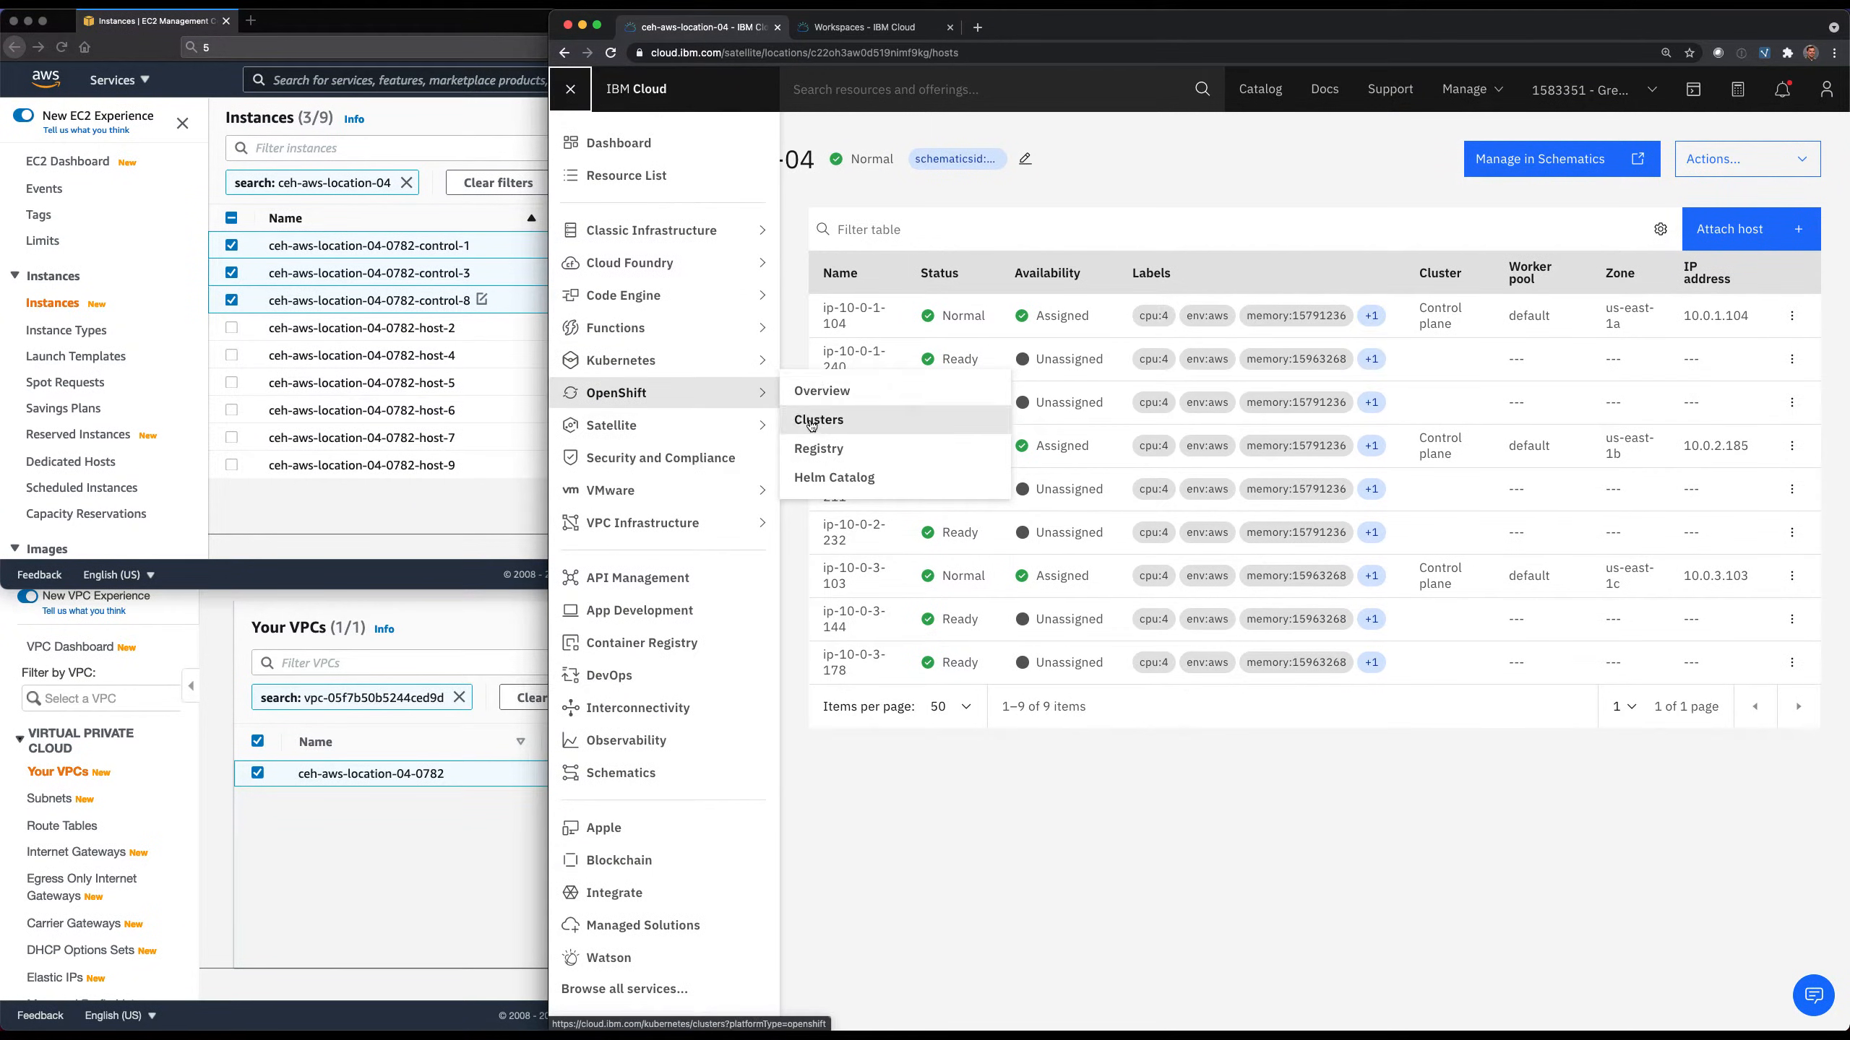
pyautogui.keyDown('super'); pyautogui.click(811, 424); pyautogui.keyUp('super')
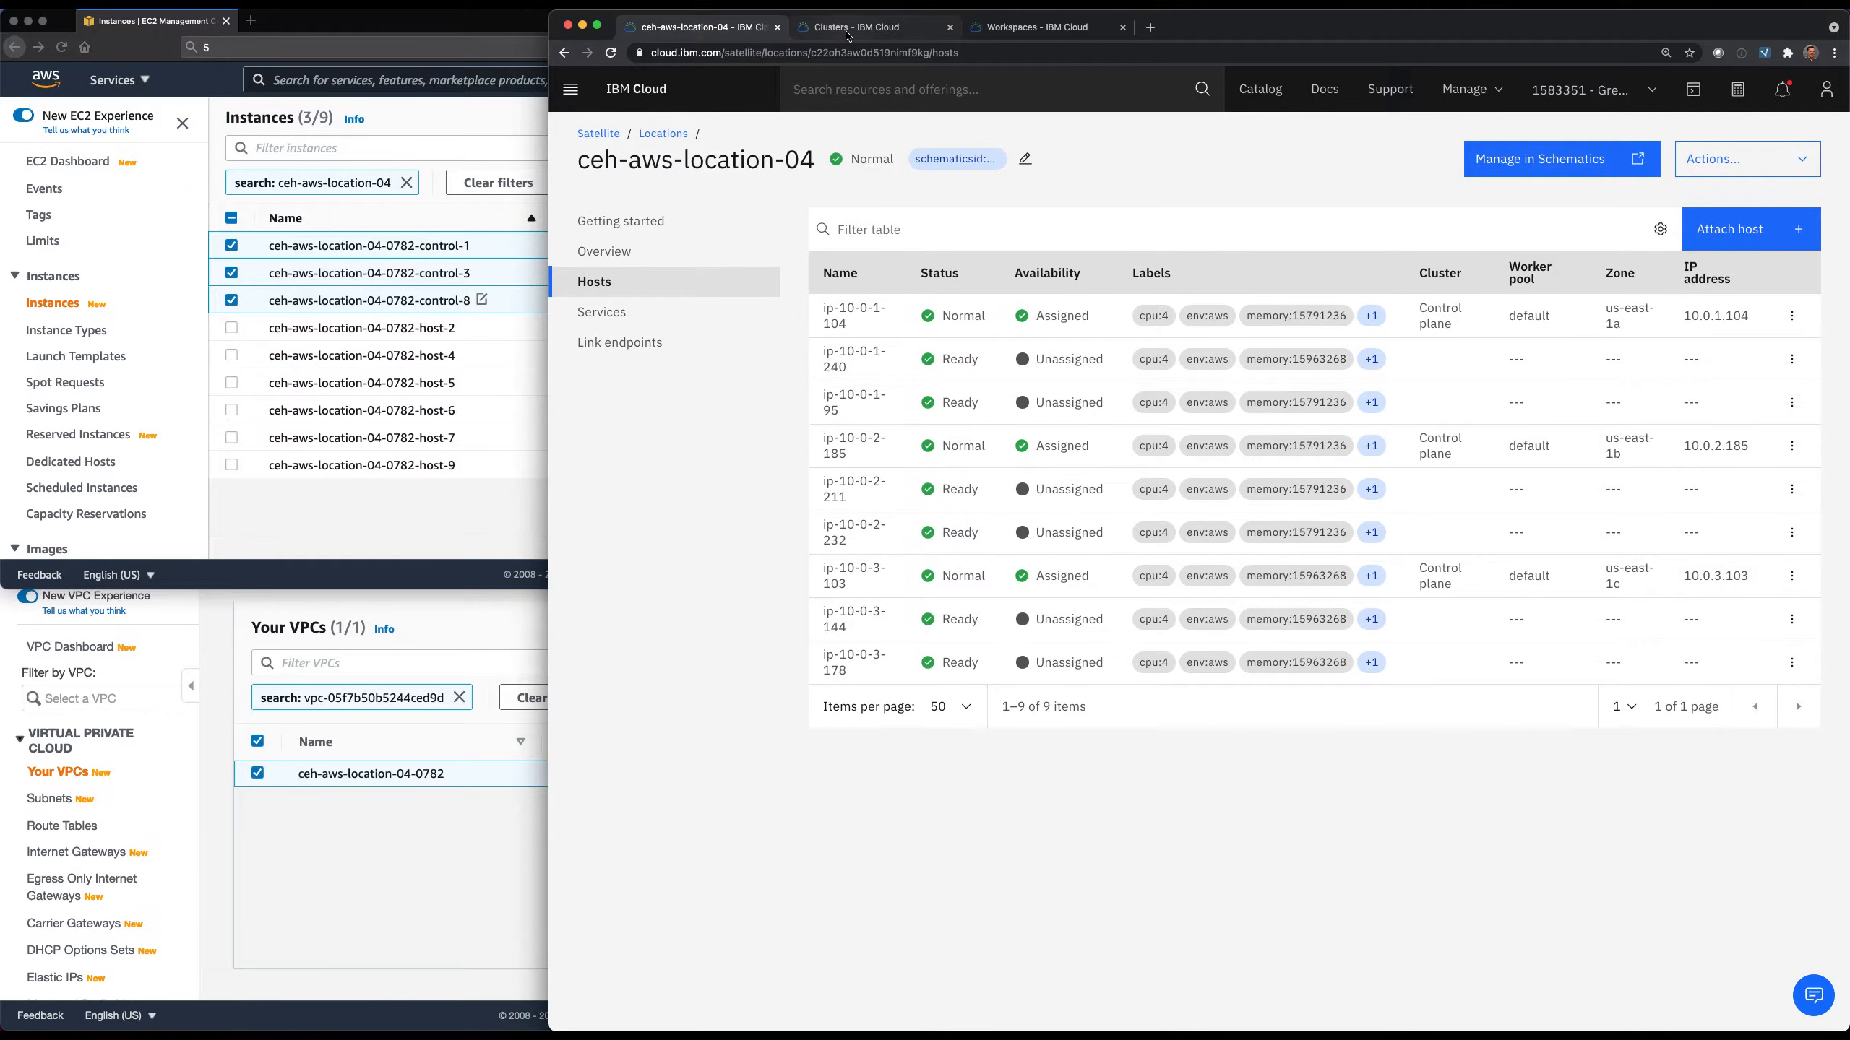
pyautogui.click(848, 33)
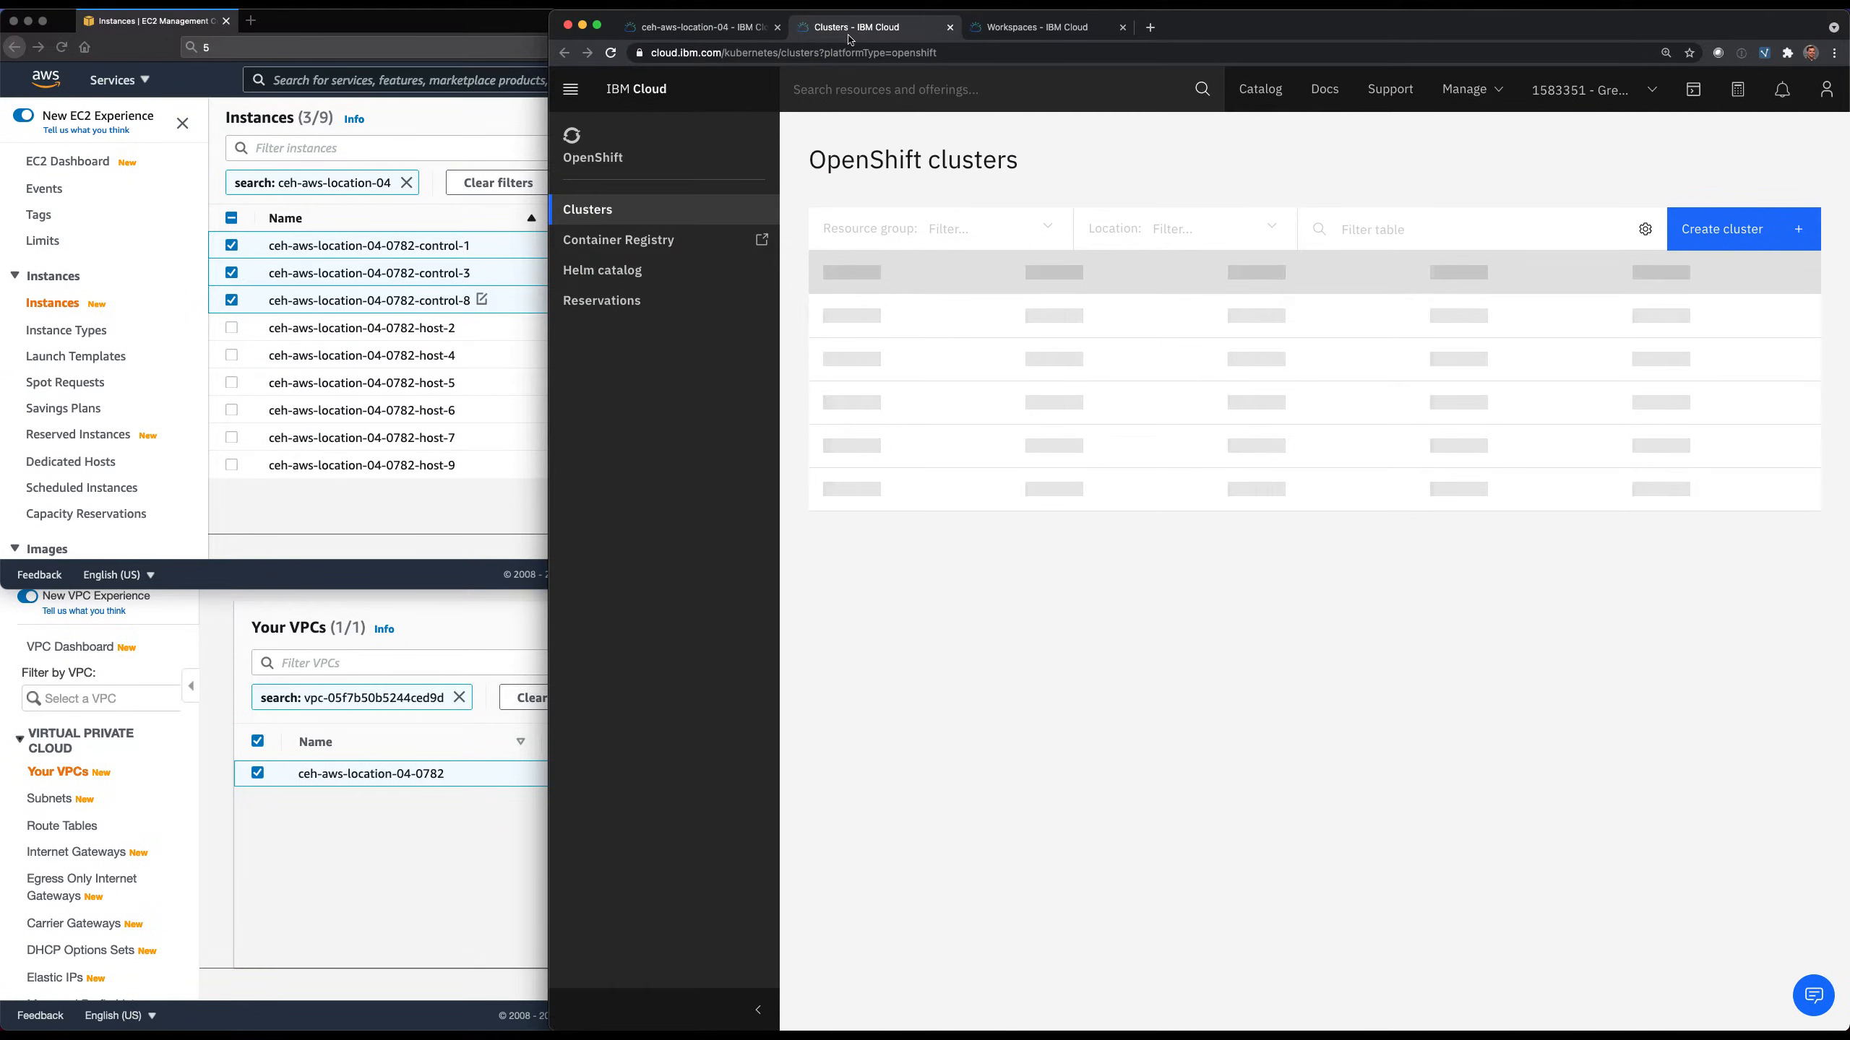
pyautogui.click(1721, 232)
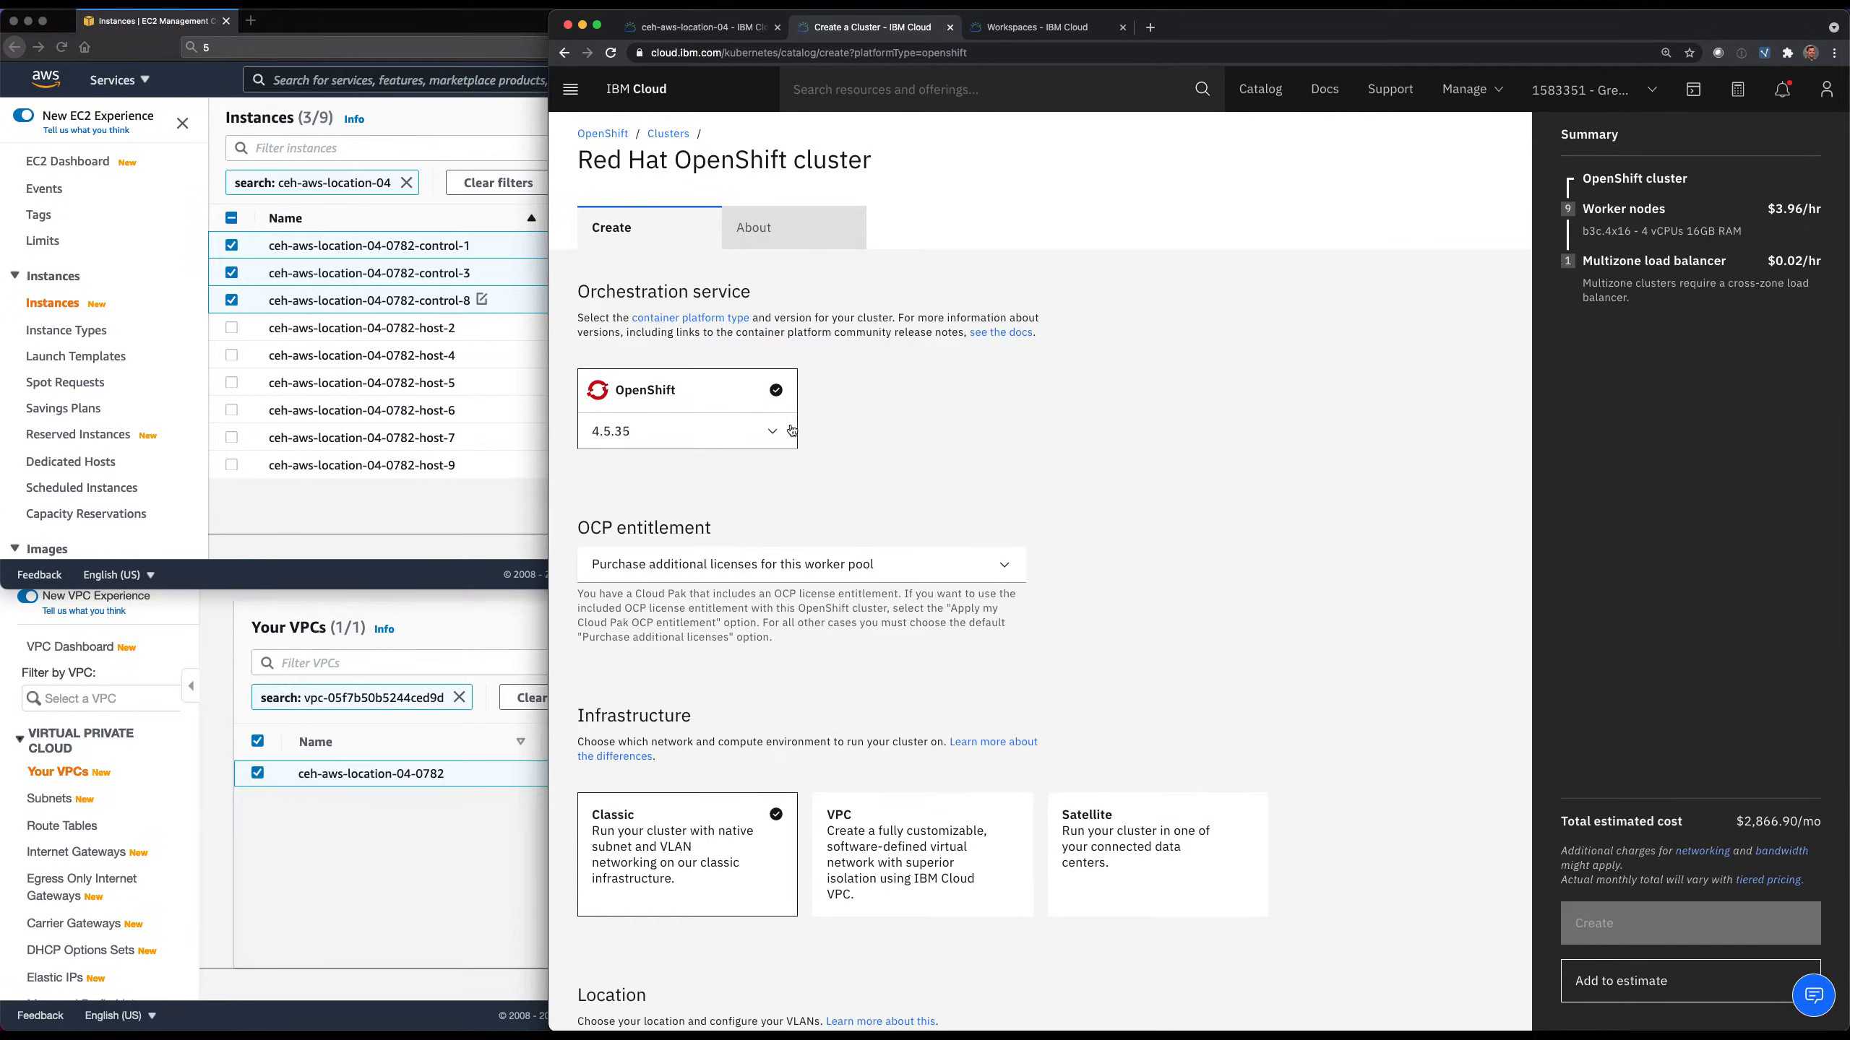
# Choose OpenShift version 4.6.22, Satellite infrastructure and the location ceh-aws-location-04 for the new cluster.
pyautogui.click(772, 433)
pyautogui.click(729, 468)
pyautogui.scroll(-3, 1088, 621)
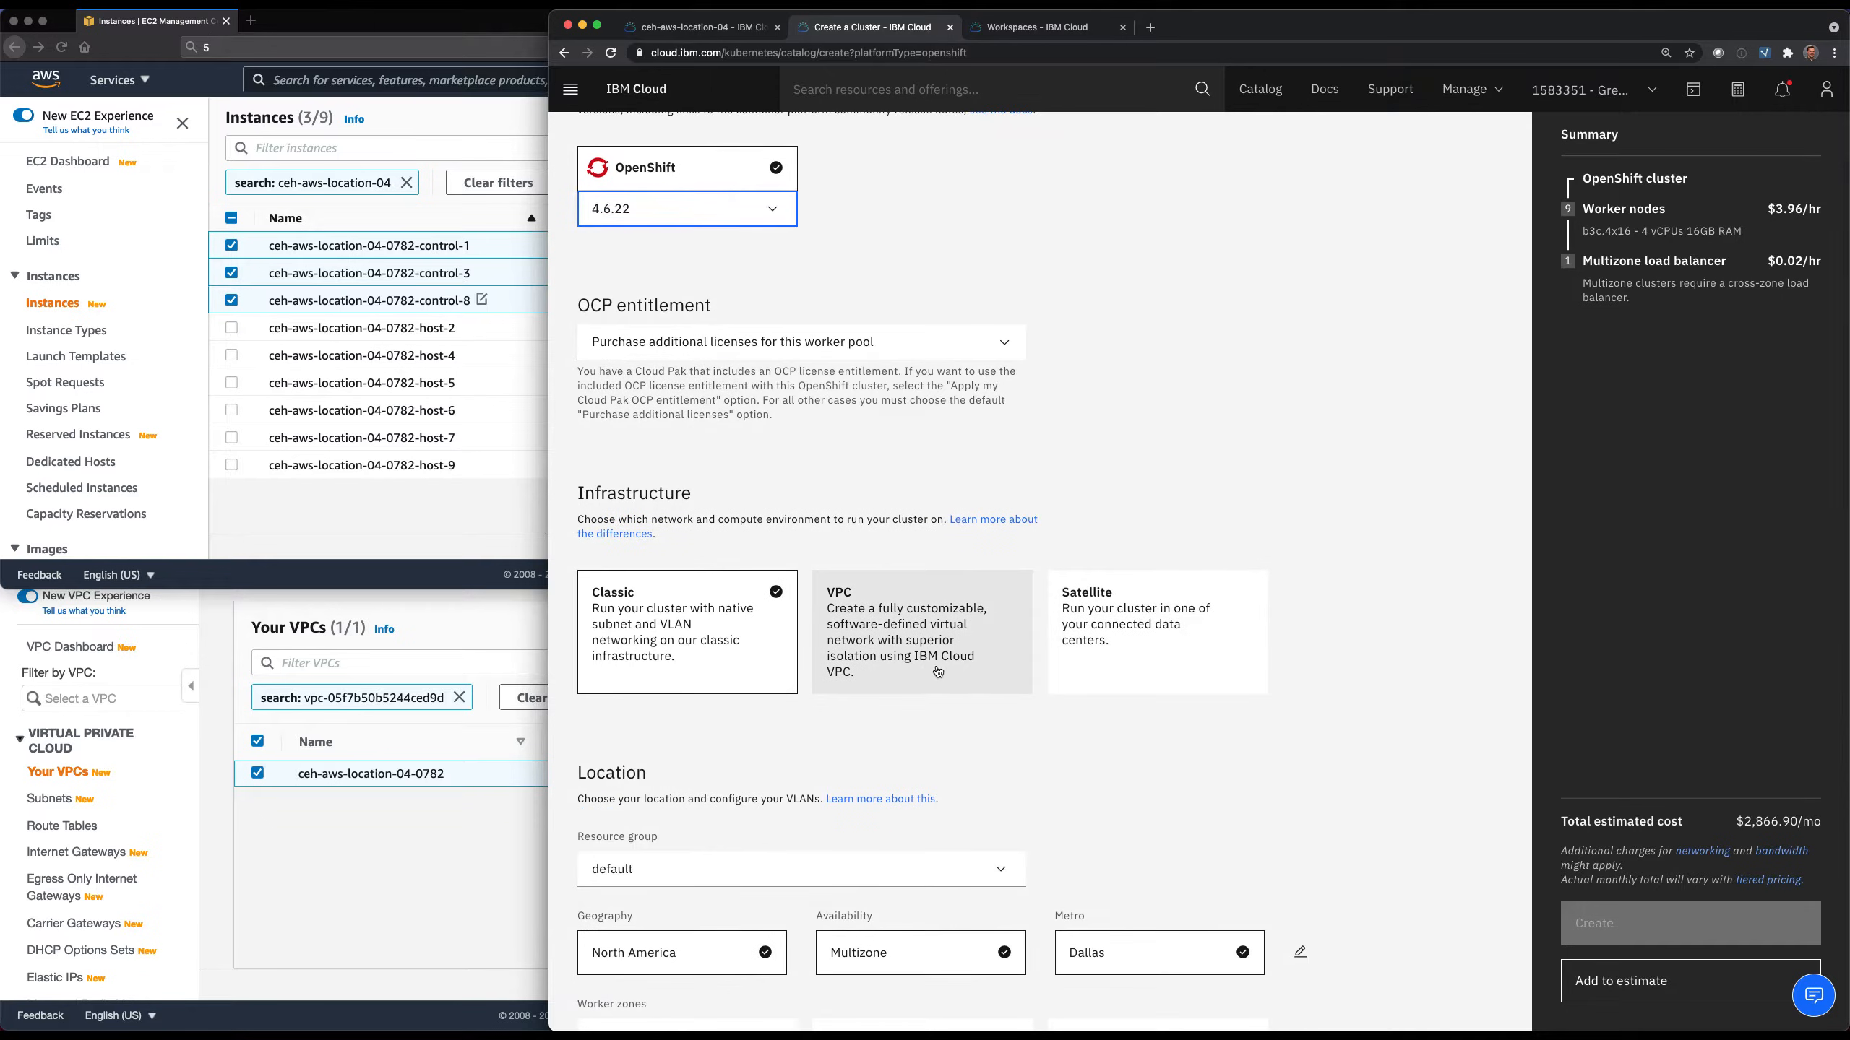
pyautogui.click(1148, 627)
pyautogui.scroll(-4, 1149, 627)
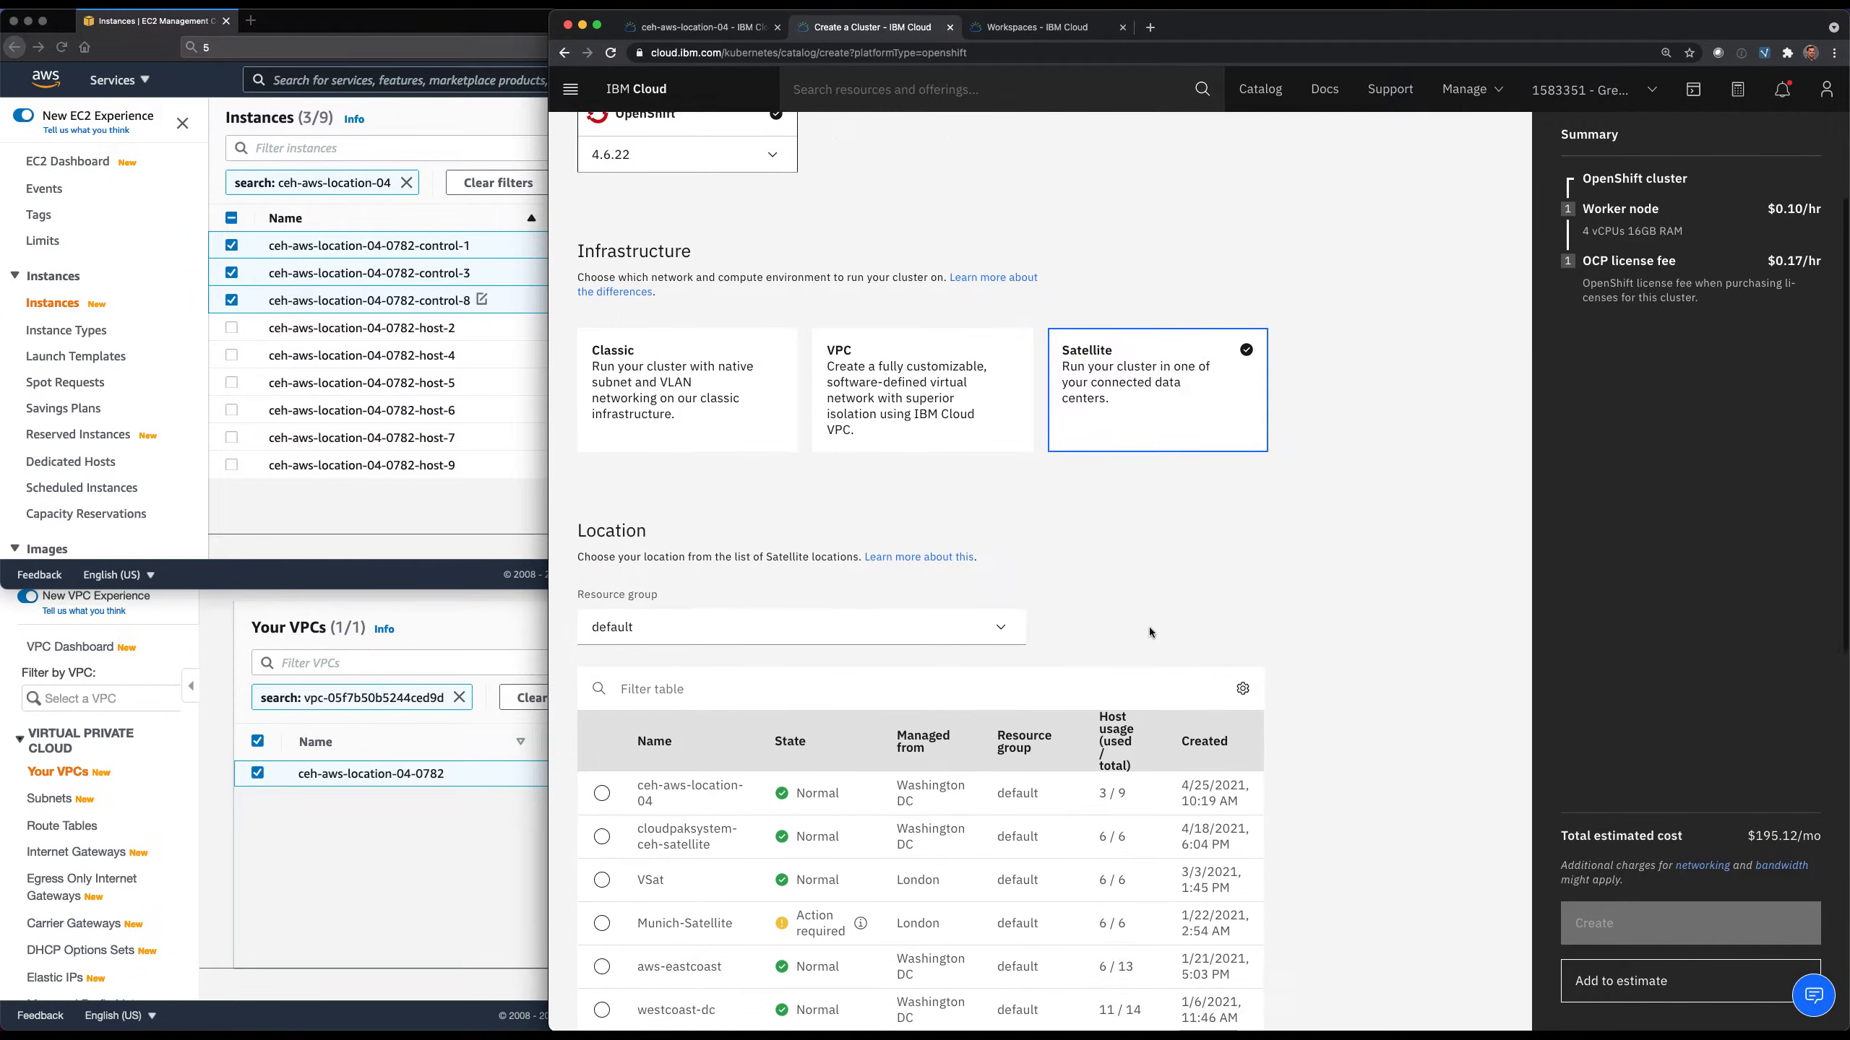
pyautogui.scroll(-1, 1149, 627)
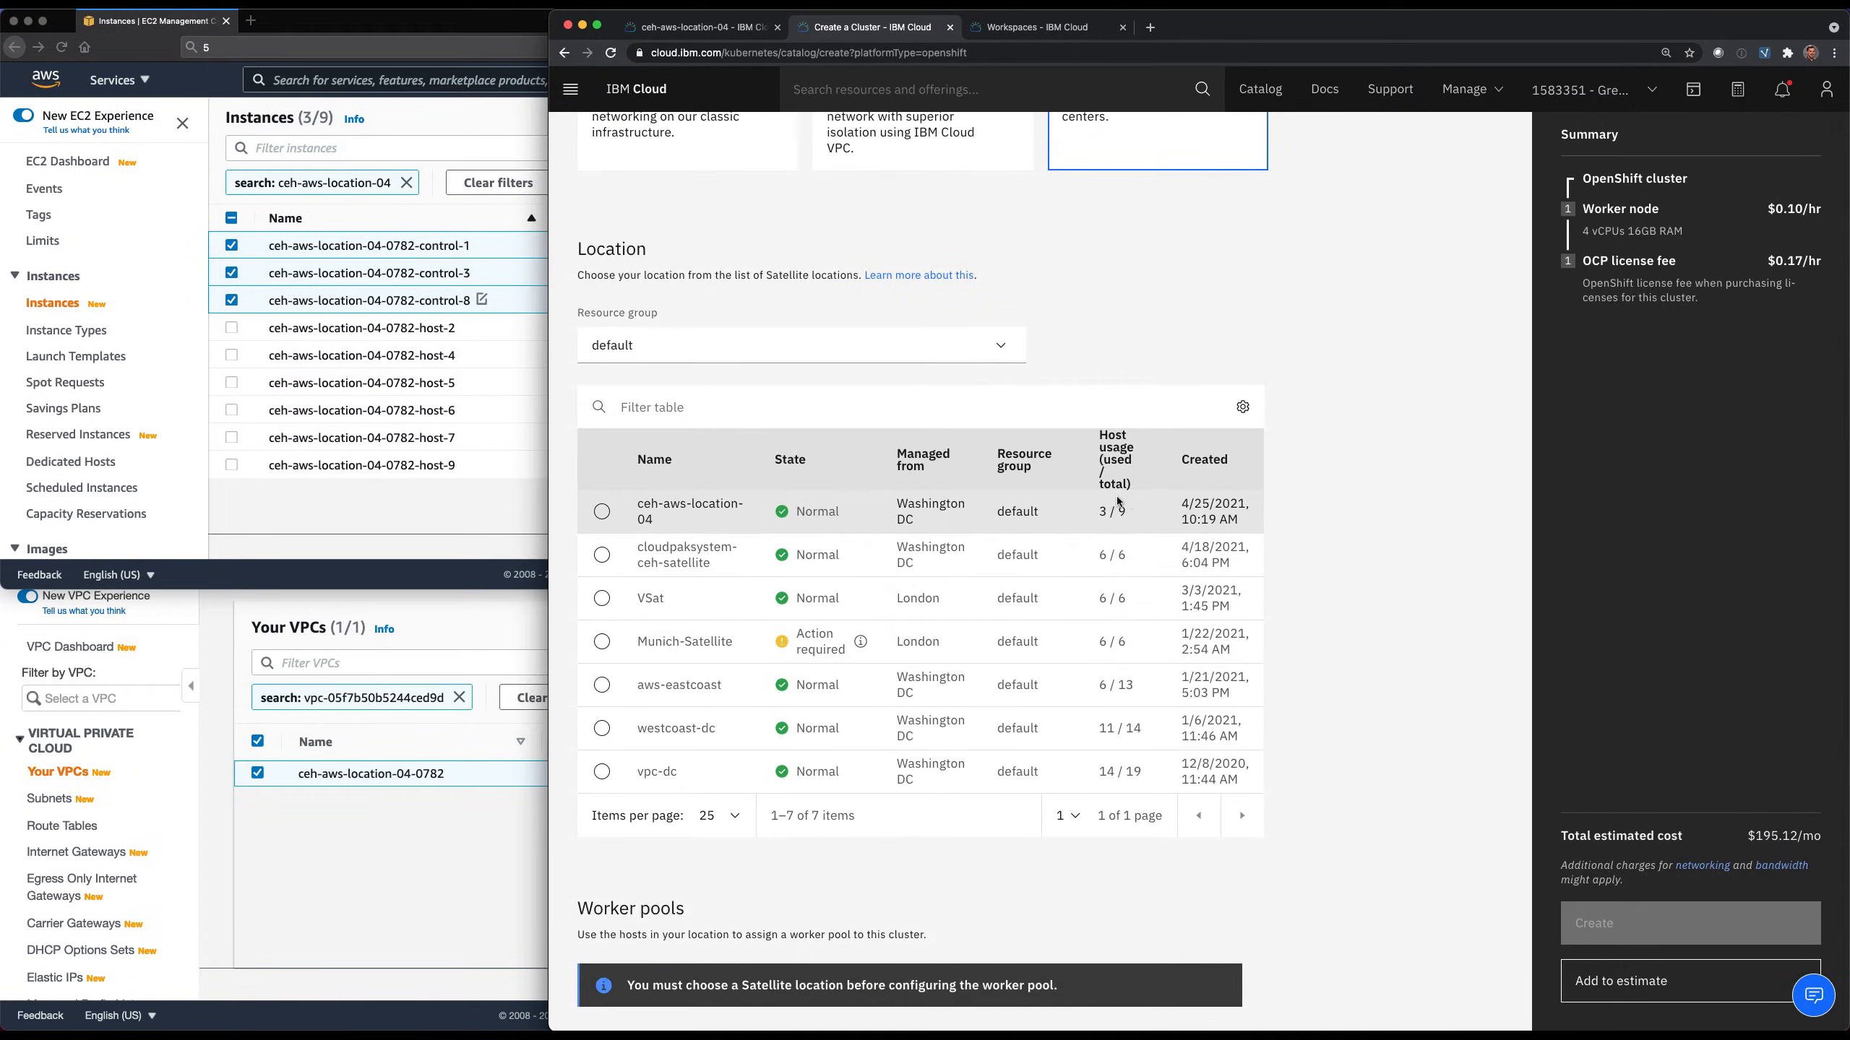
pyautogui.click(602, 511)
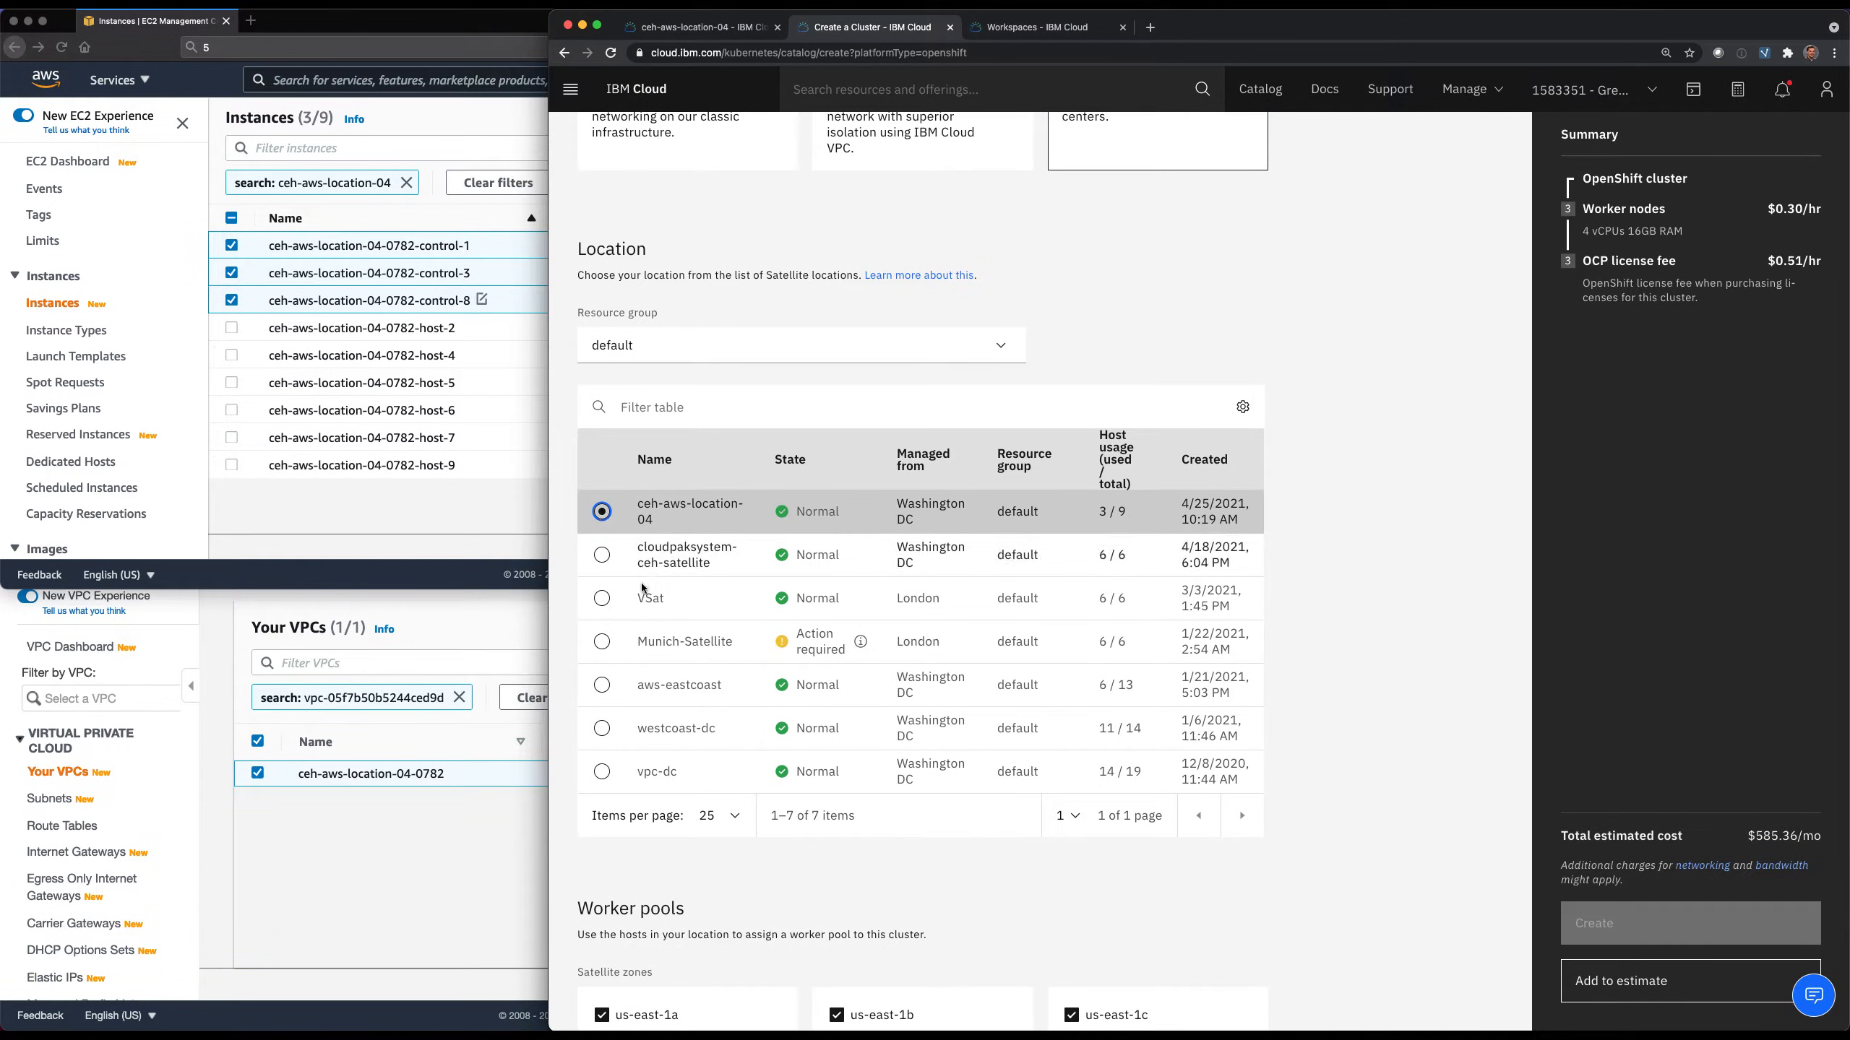
# Enable cluster admin access for Satellite Config, name the cluster aws-sat-ocp-3 and create it.
pyautogui.scroll(-2, 676, 677)
pyautogui.scroll(-5, 677, 671)
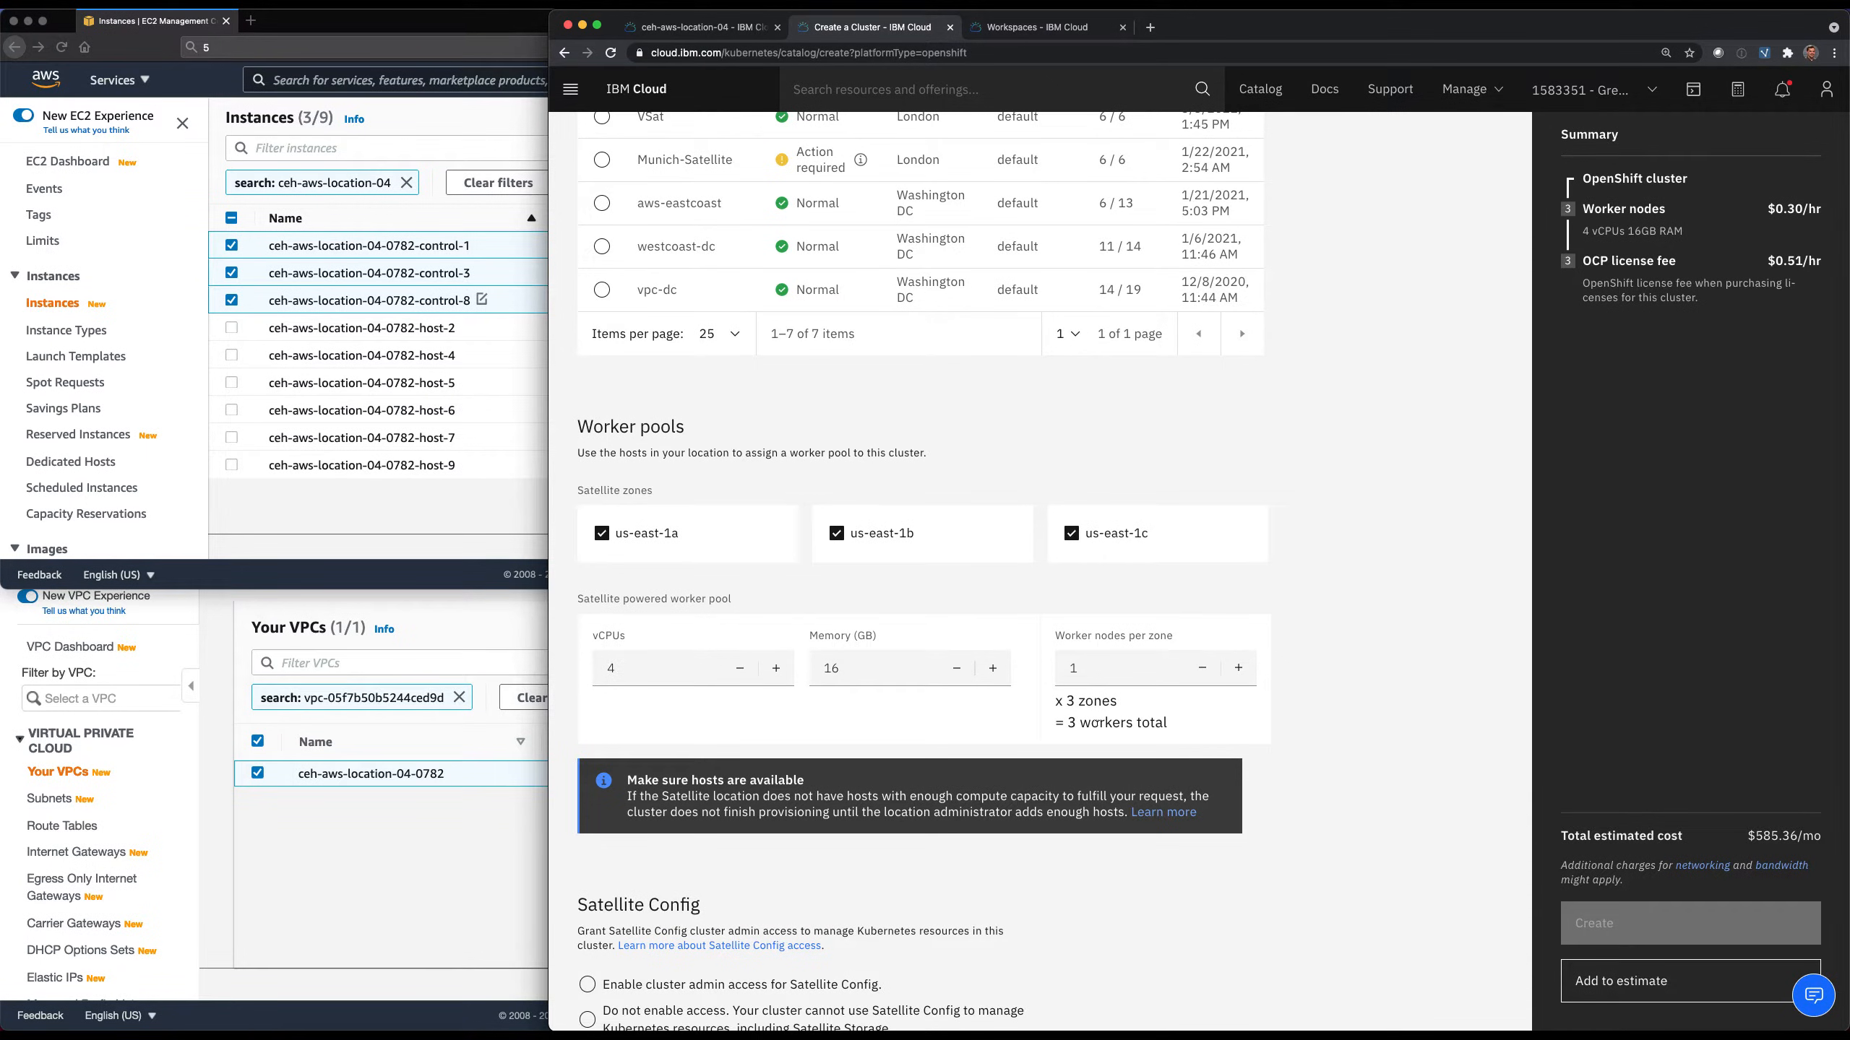
pyautogui.scroll(-5, 1095, 723)
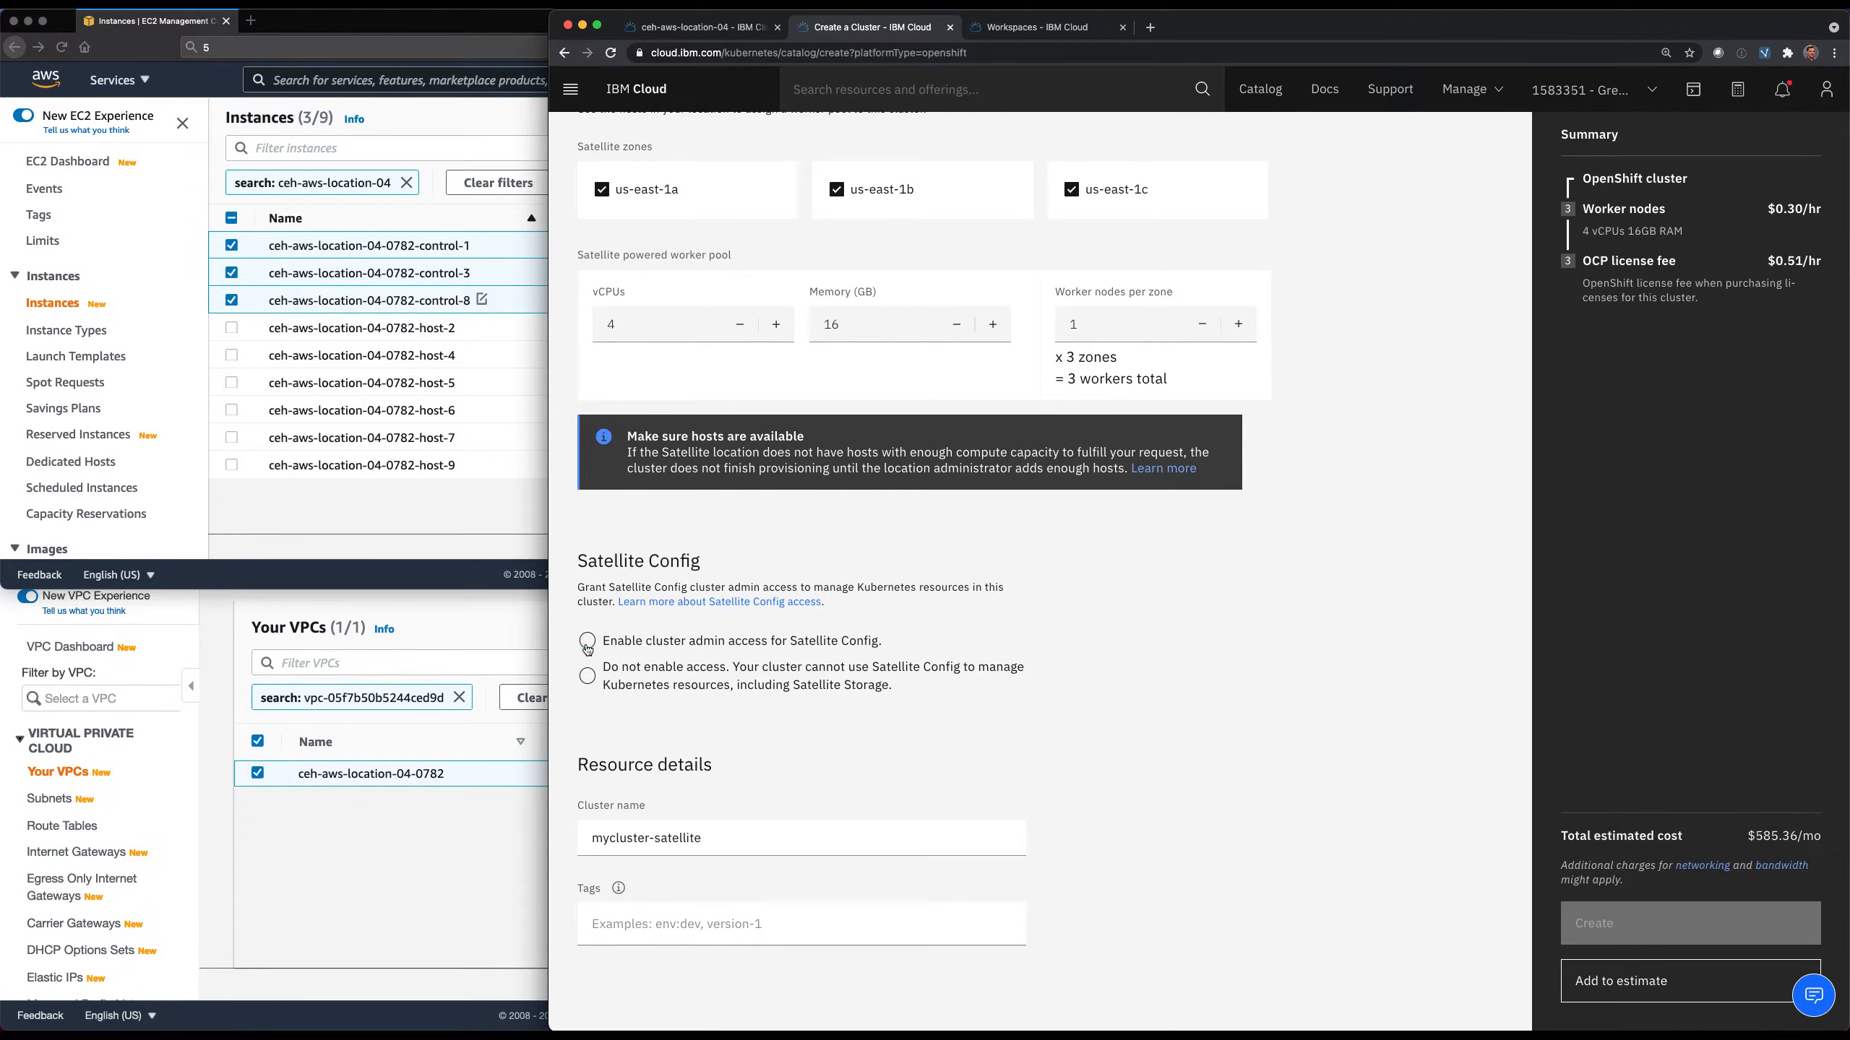
pyautogui.click(588, 643)
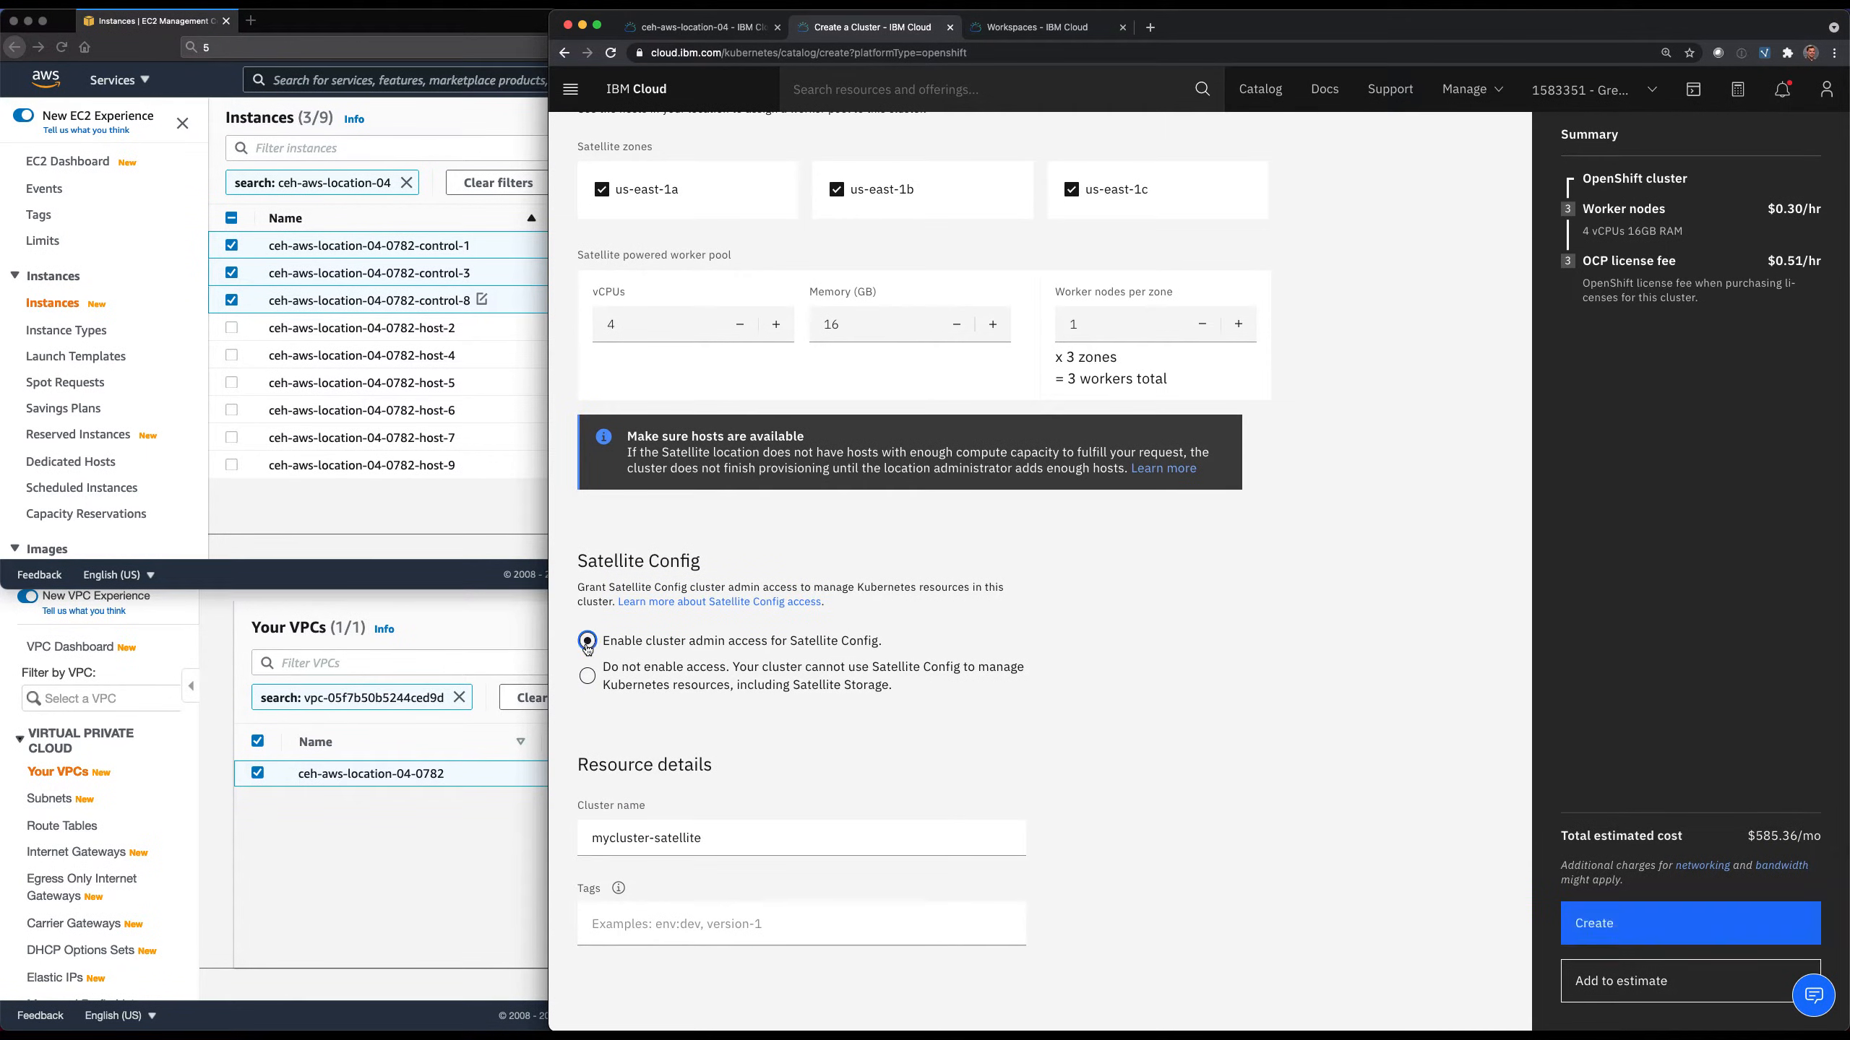
pyautogui.tripleClick(623, 838)
pyautogui.write('aws-sat-ocp-3')
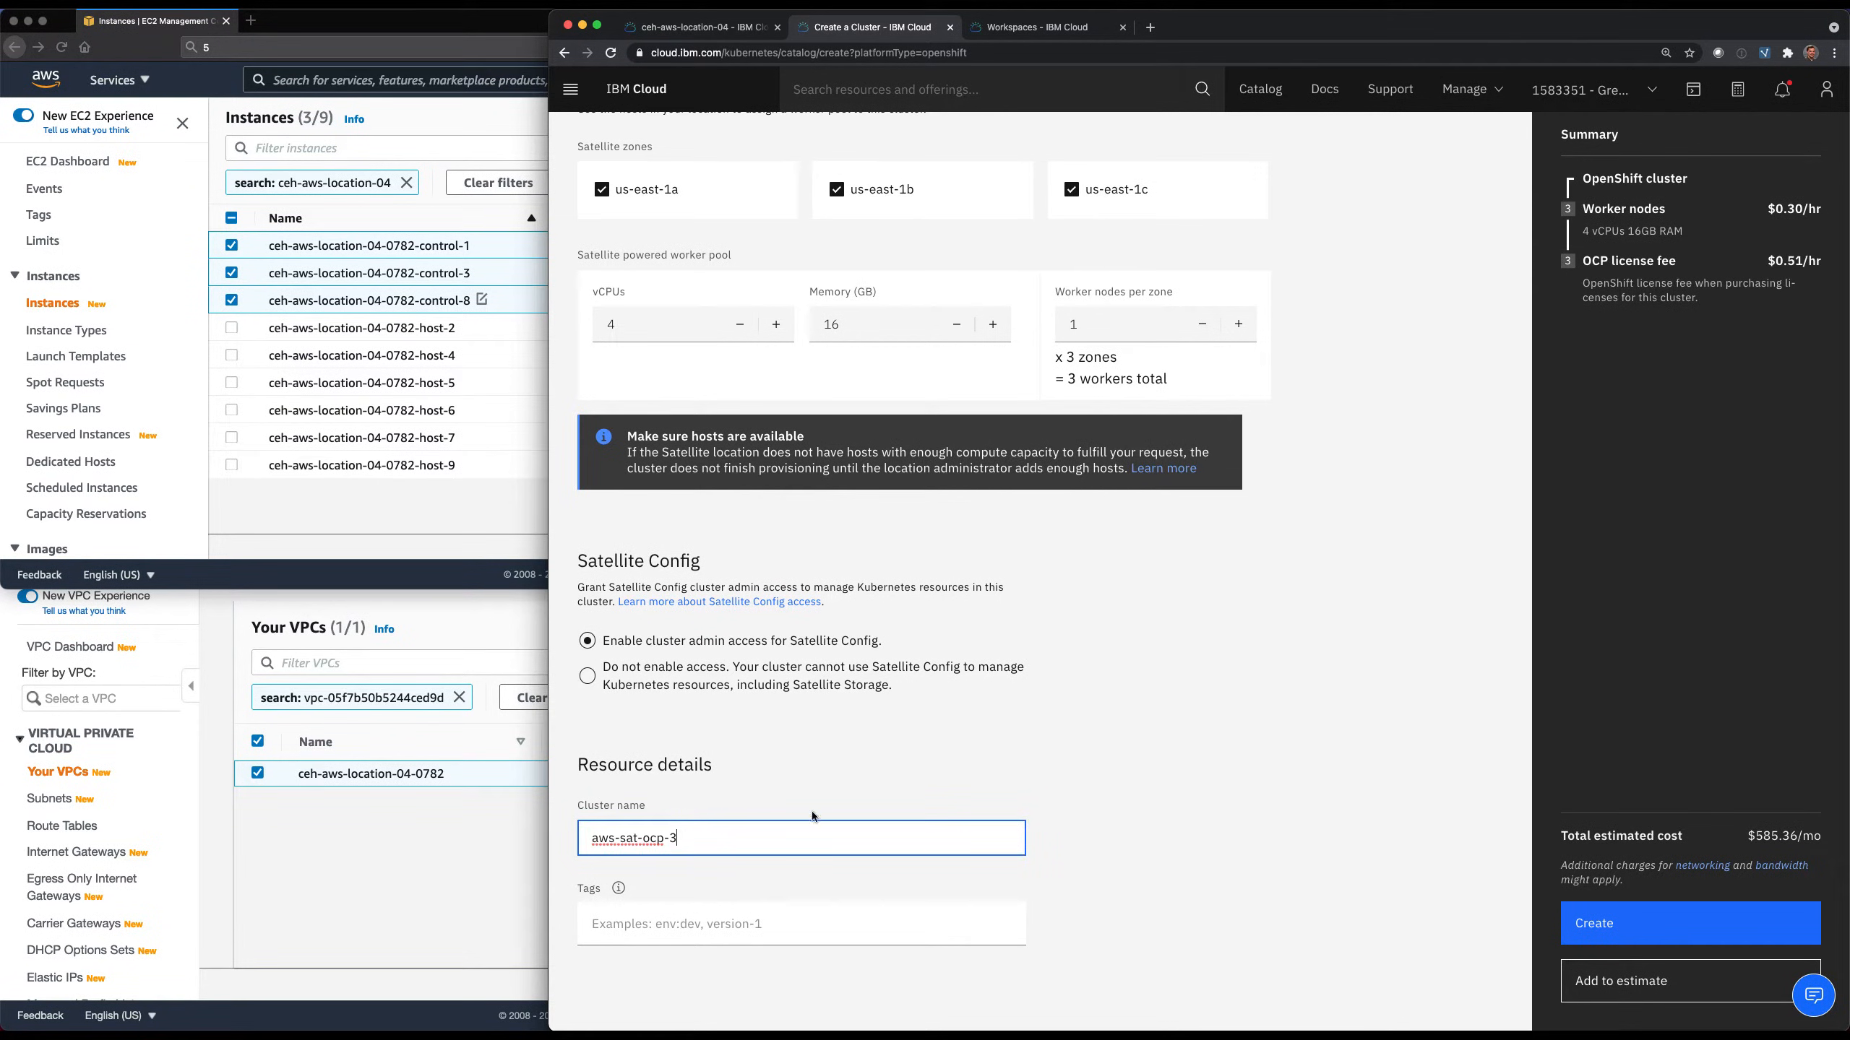
pyautogui.click(1077, 839)
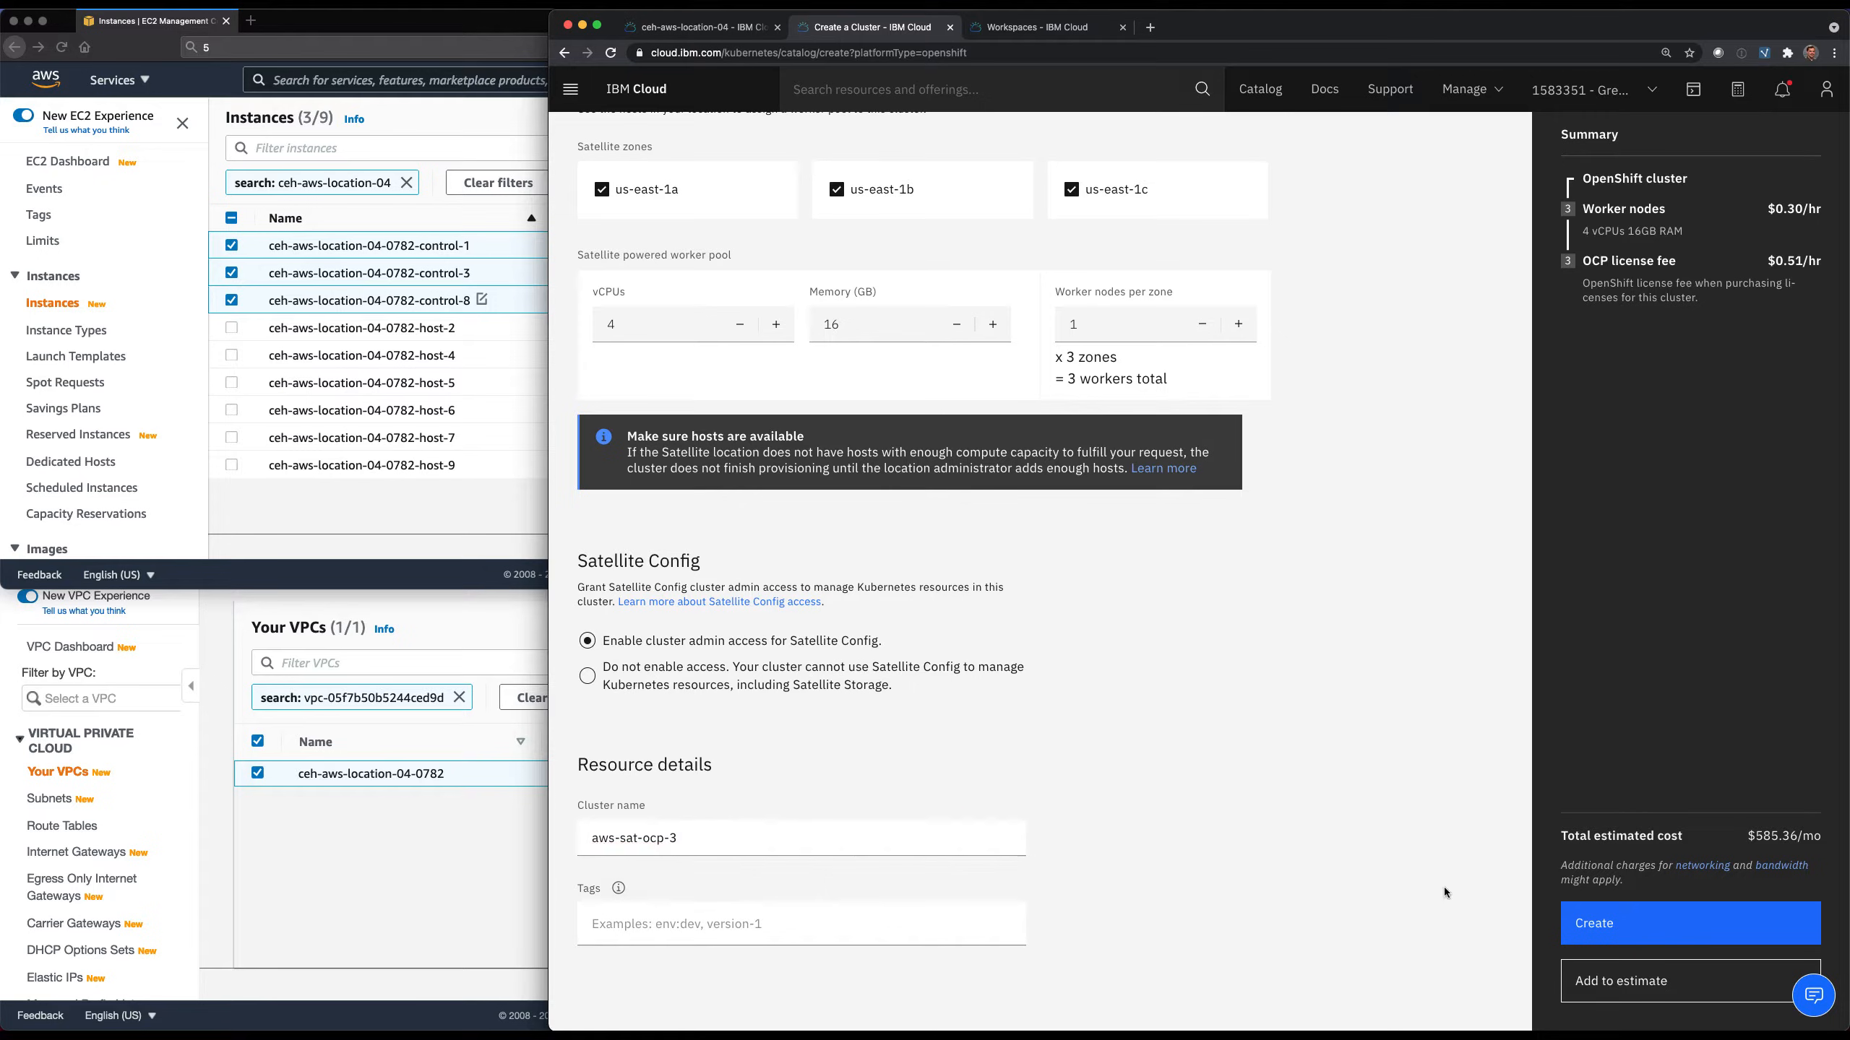
pyautogui.click(1620, 920)
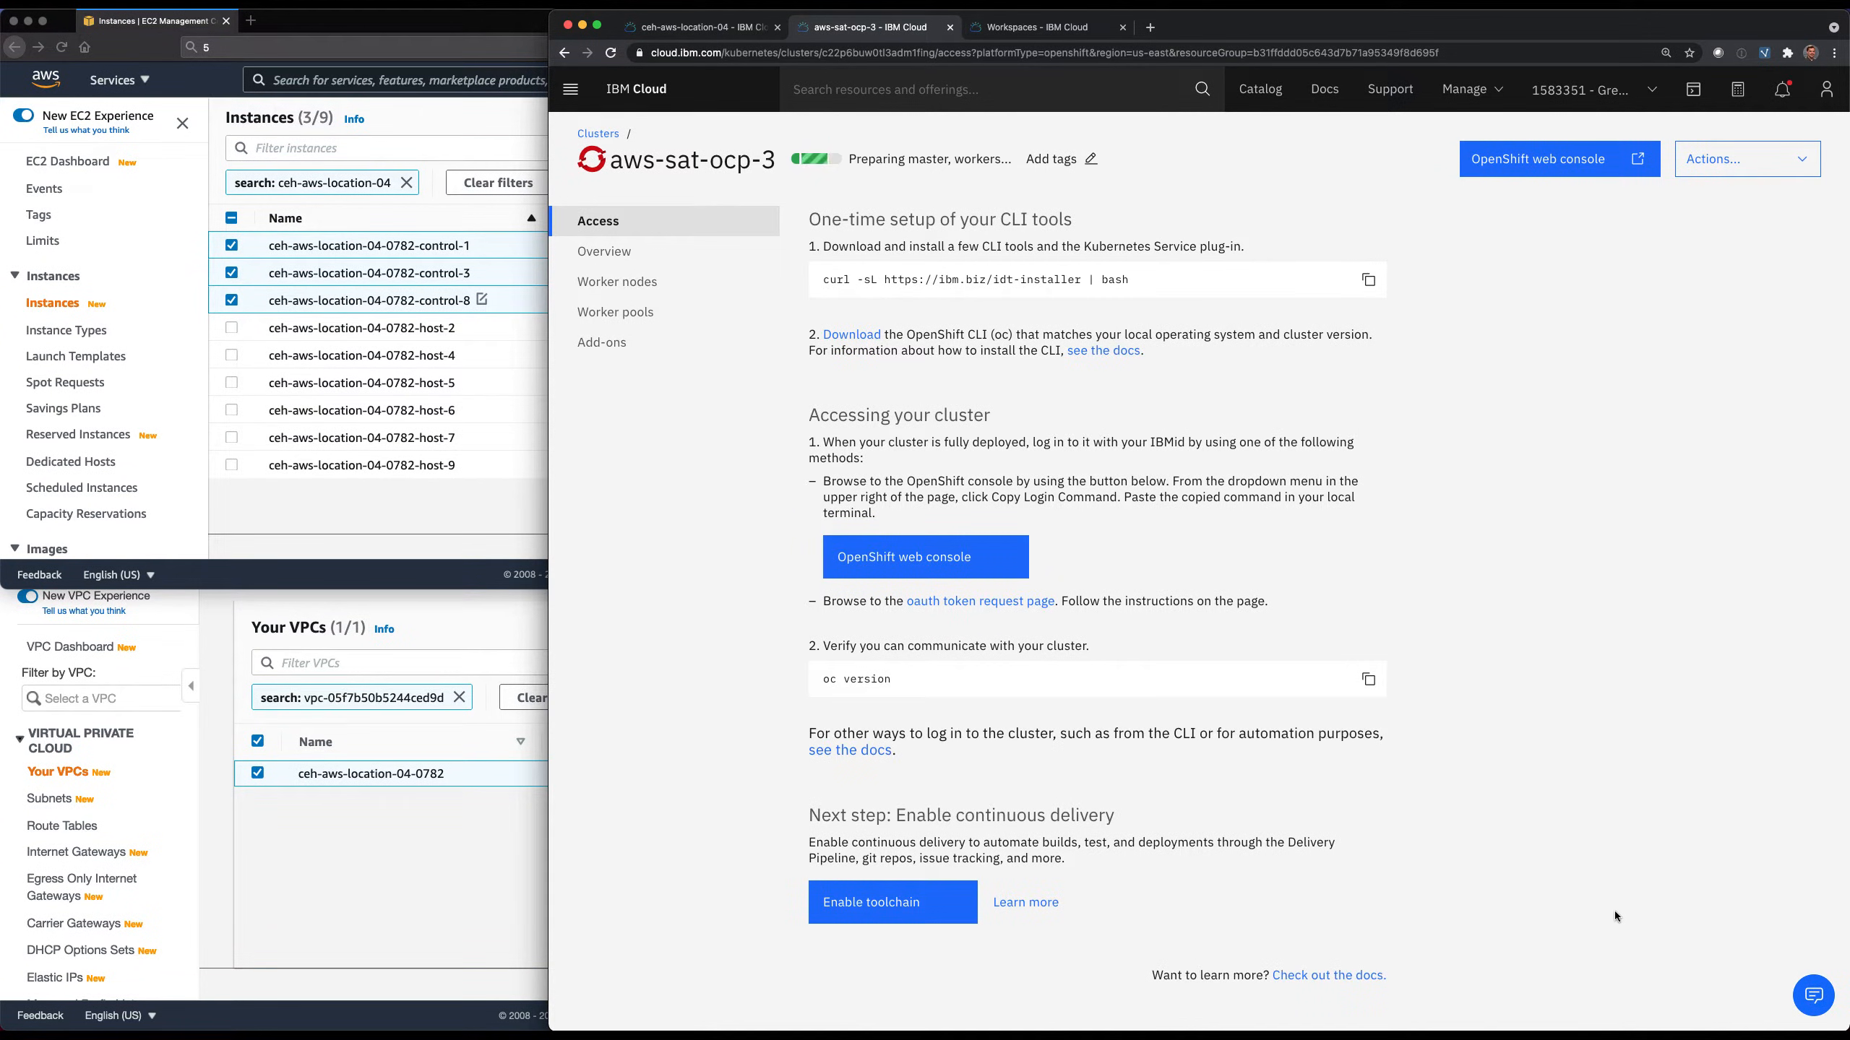
# Check the status of aws-sat-ocp-3's worker nodes and the host assignments in ceh-aws-location-04.
pyautogui.click(641, 283)
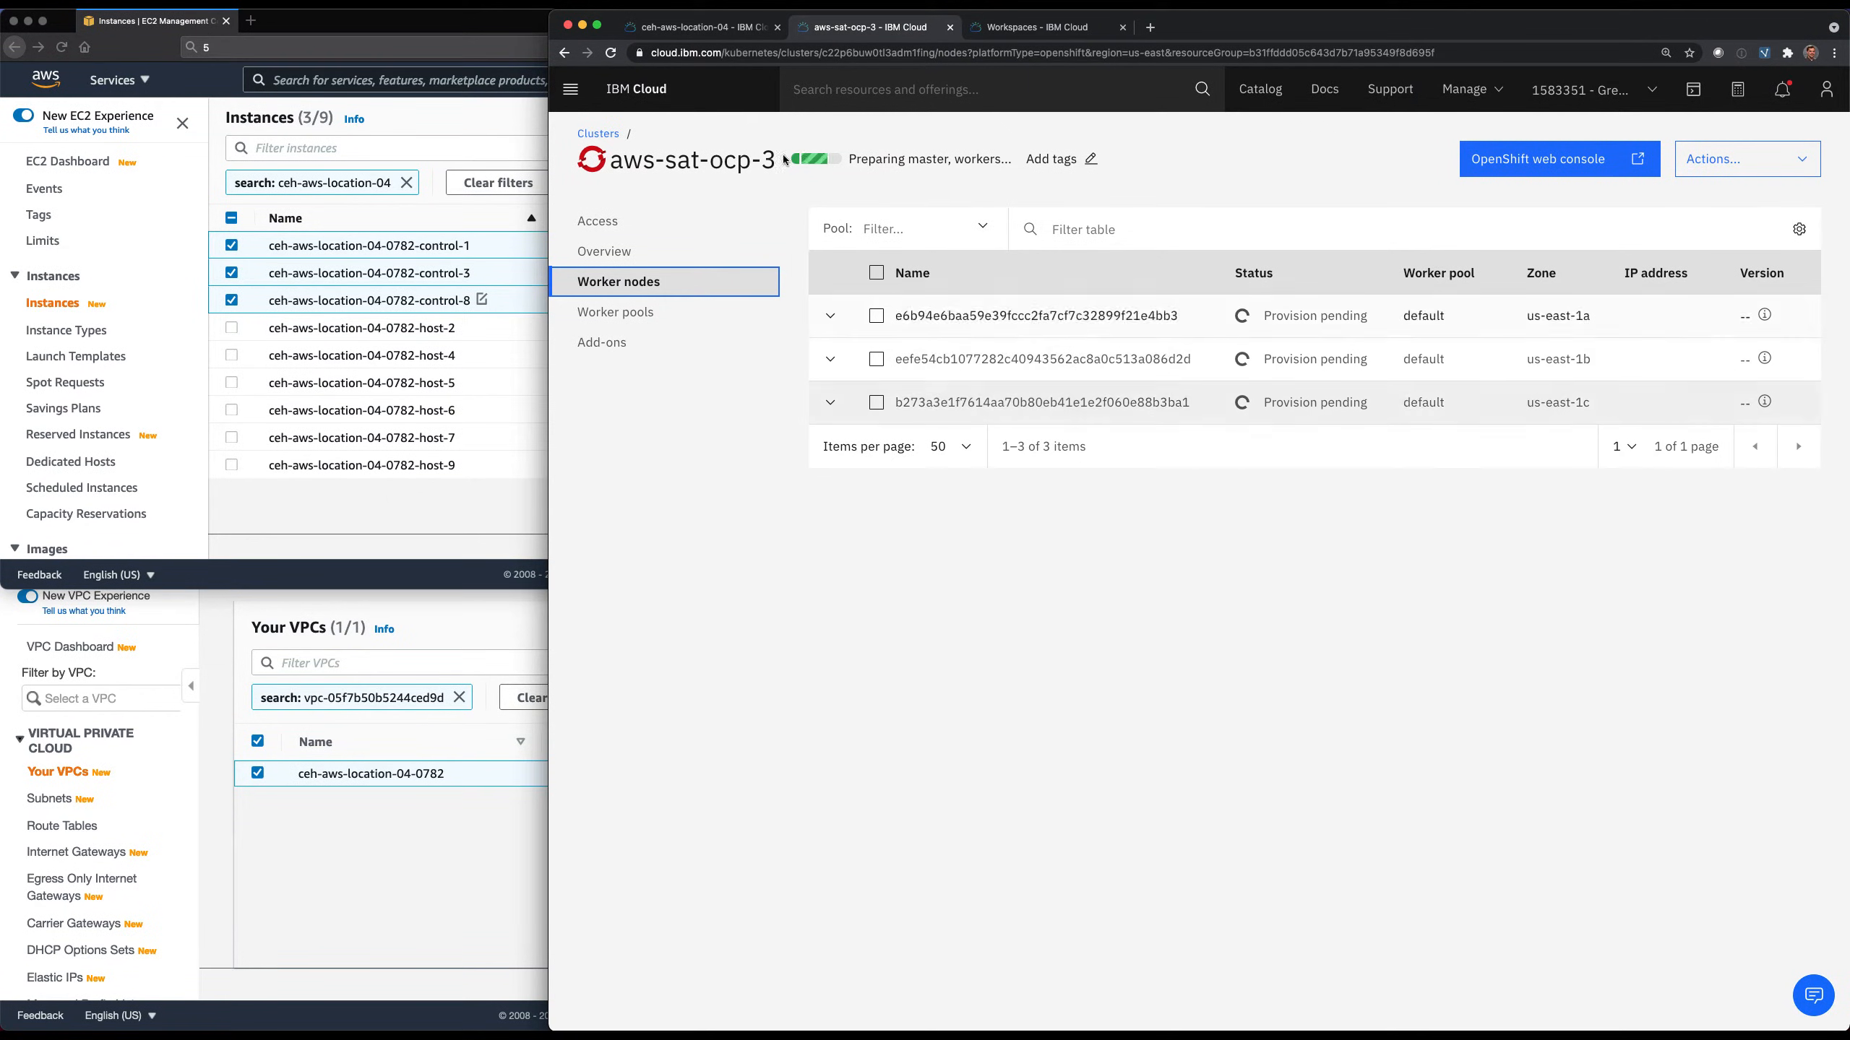
pyautogui.click(687, 29)
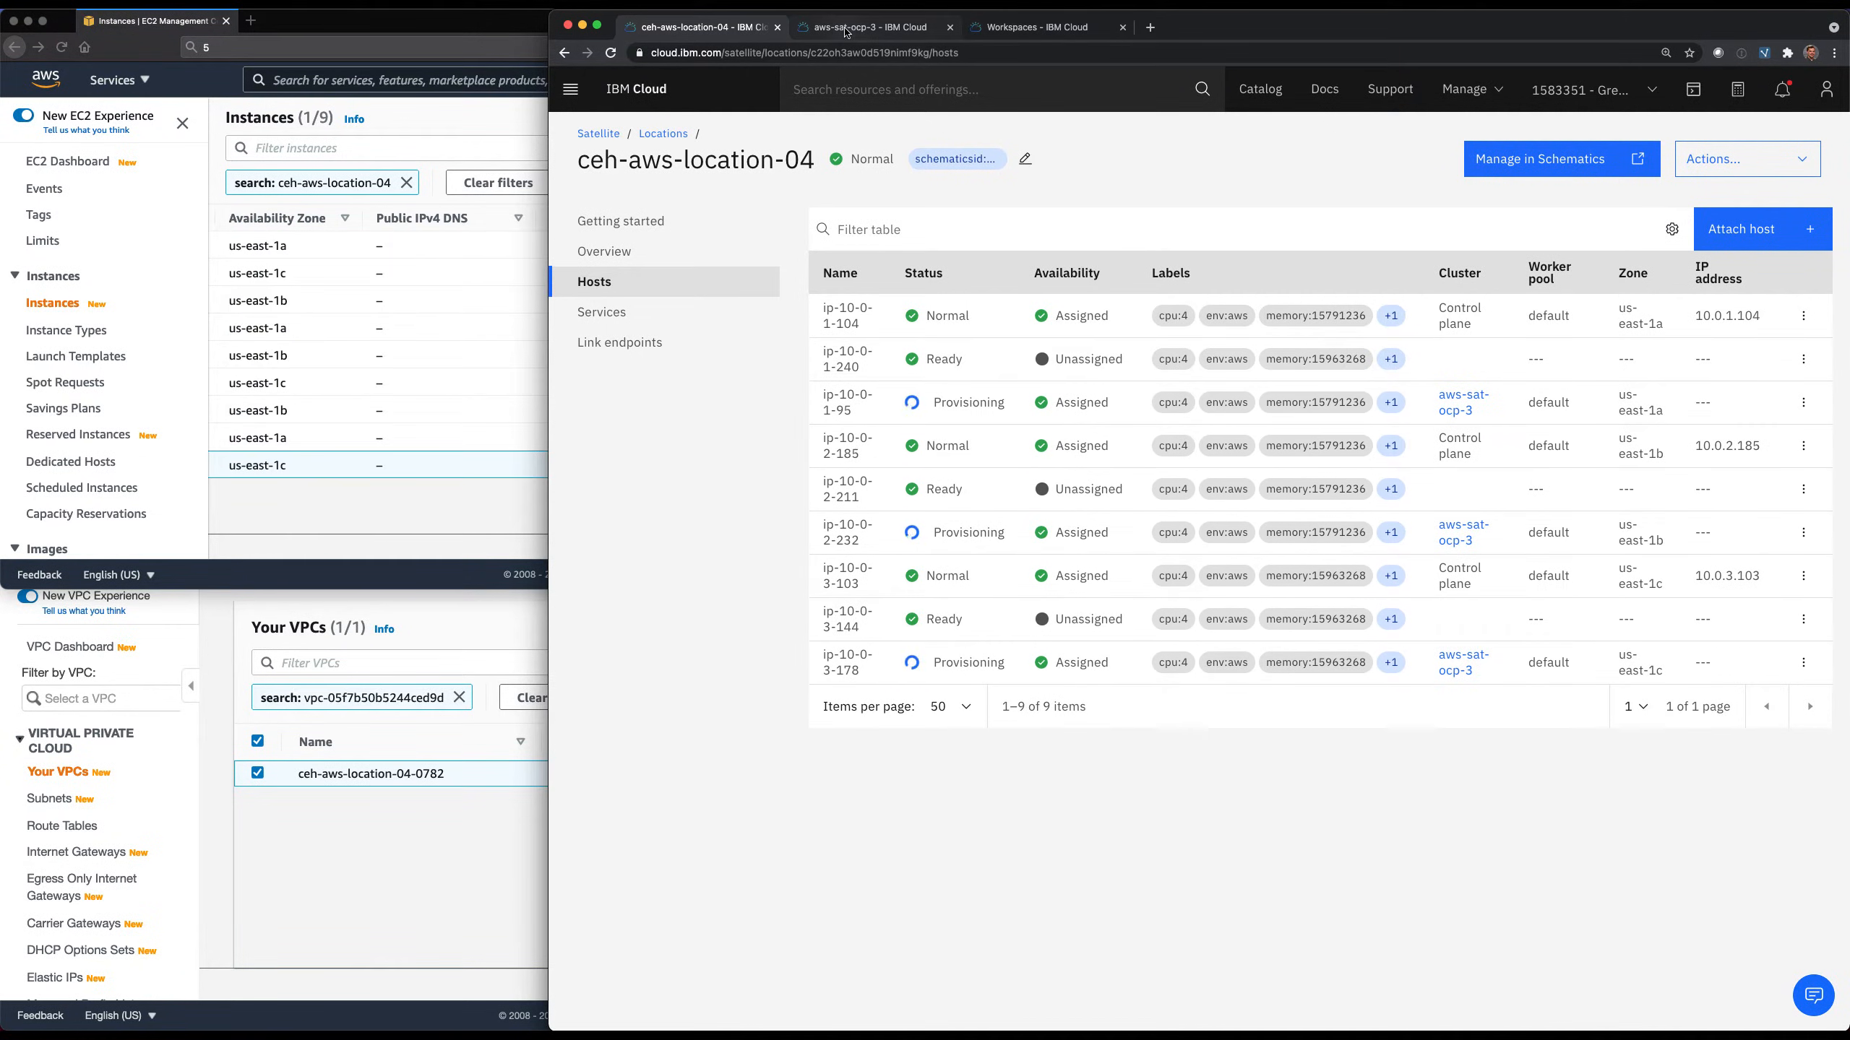
pyautogui.click(847, 33)
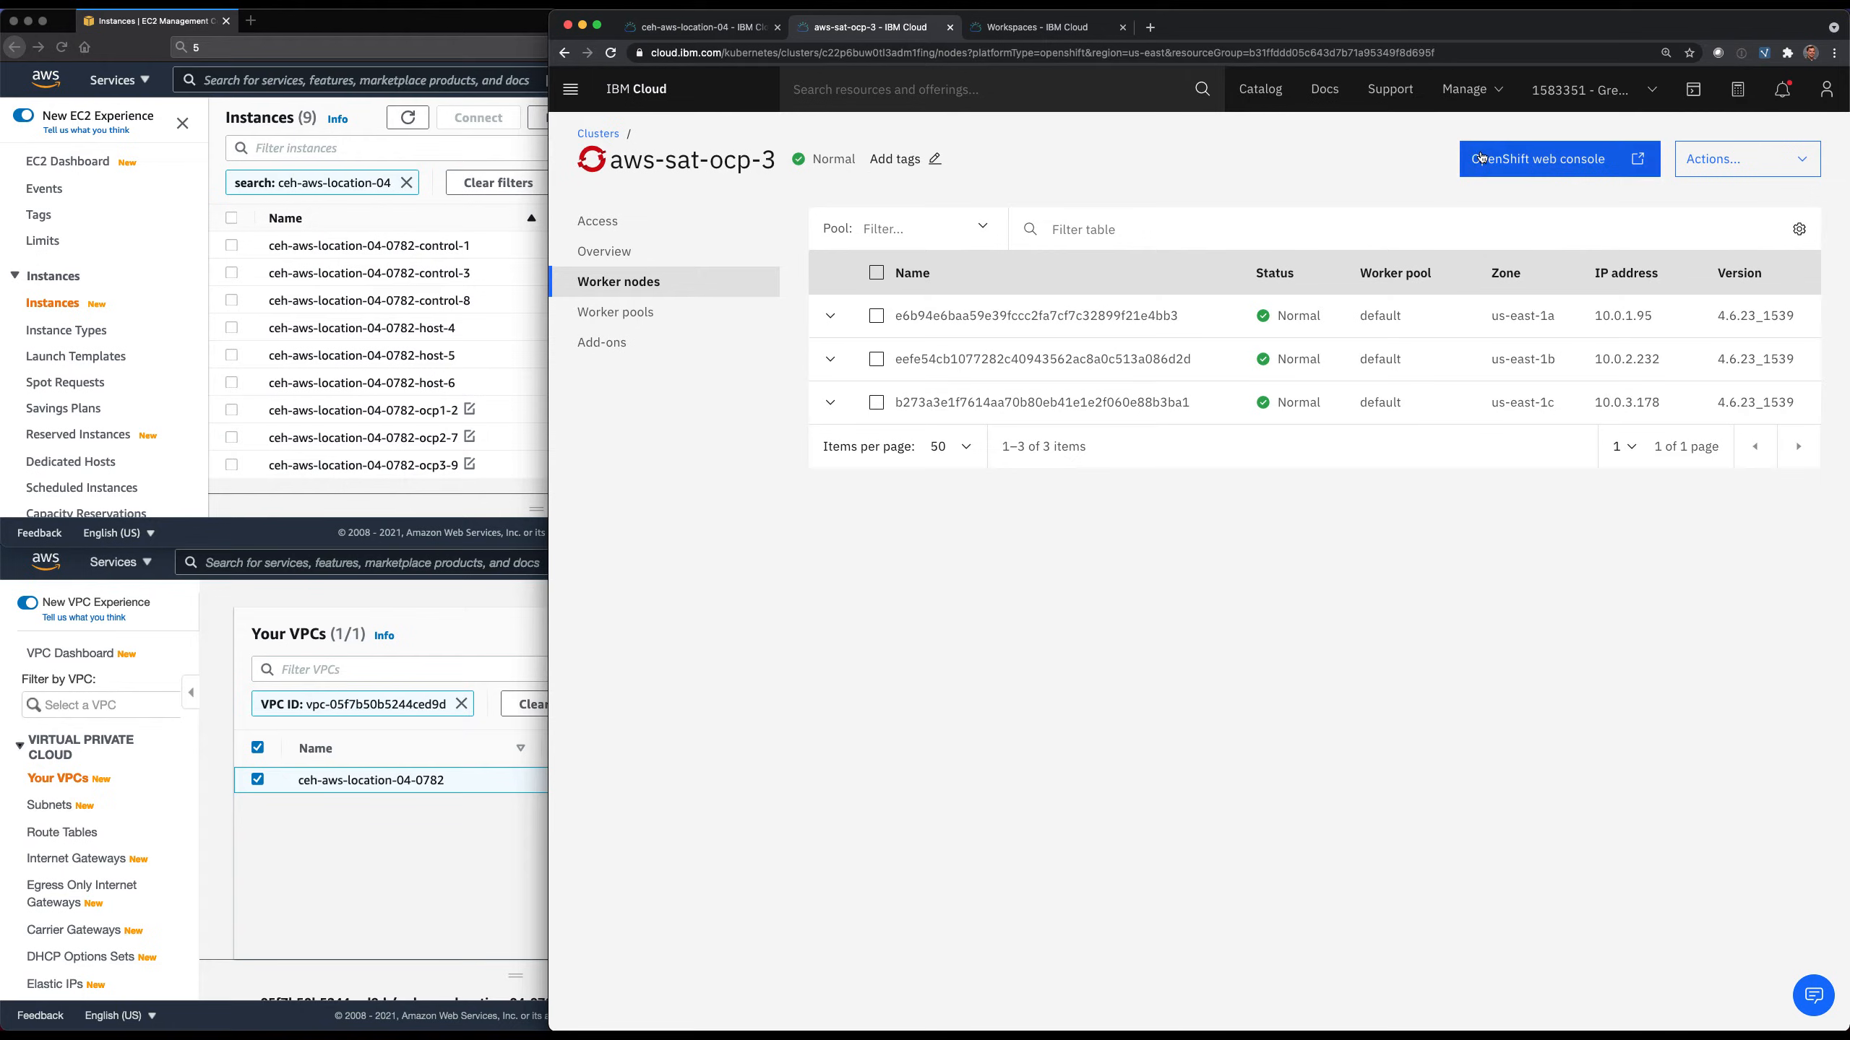
# Try to open the OpenShift web console of aws-sat-ocp-3, and close its browser page.
pyautogui.click(1535, 167)
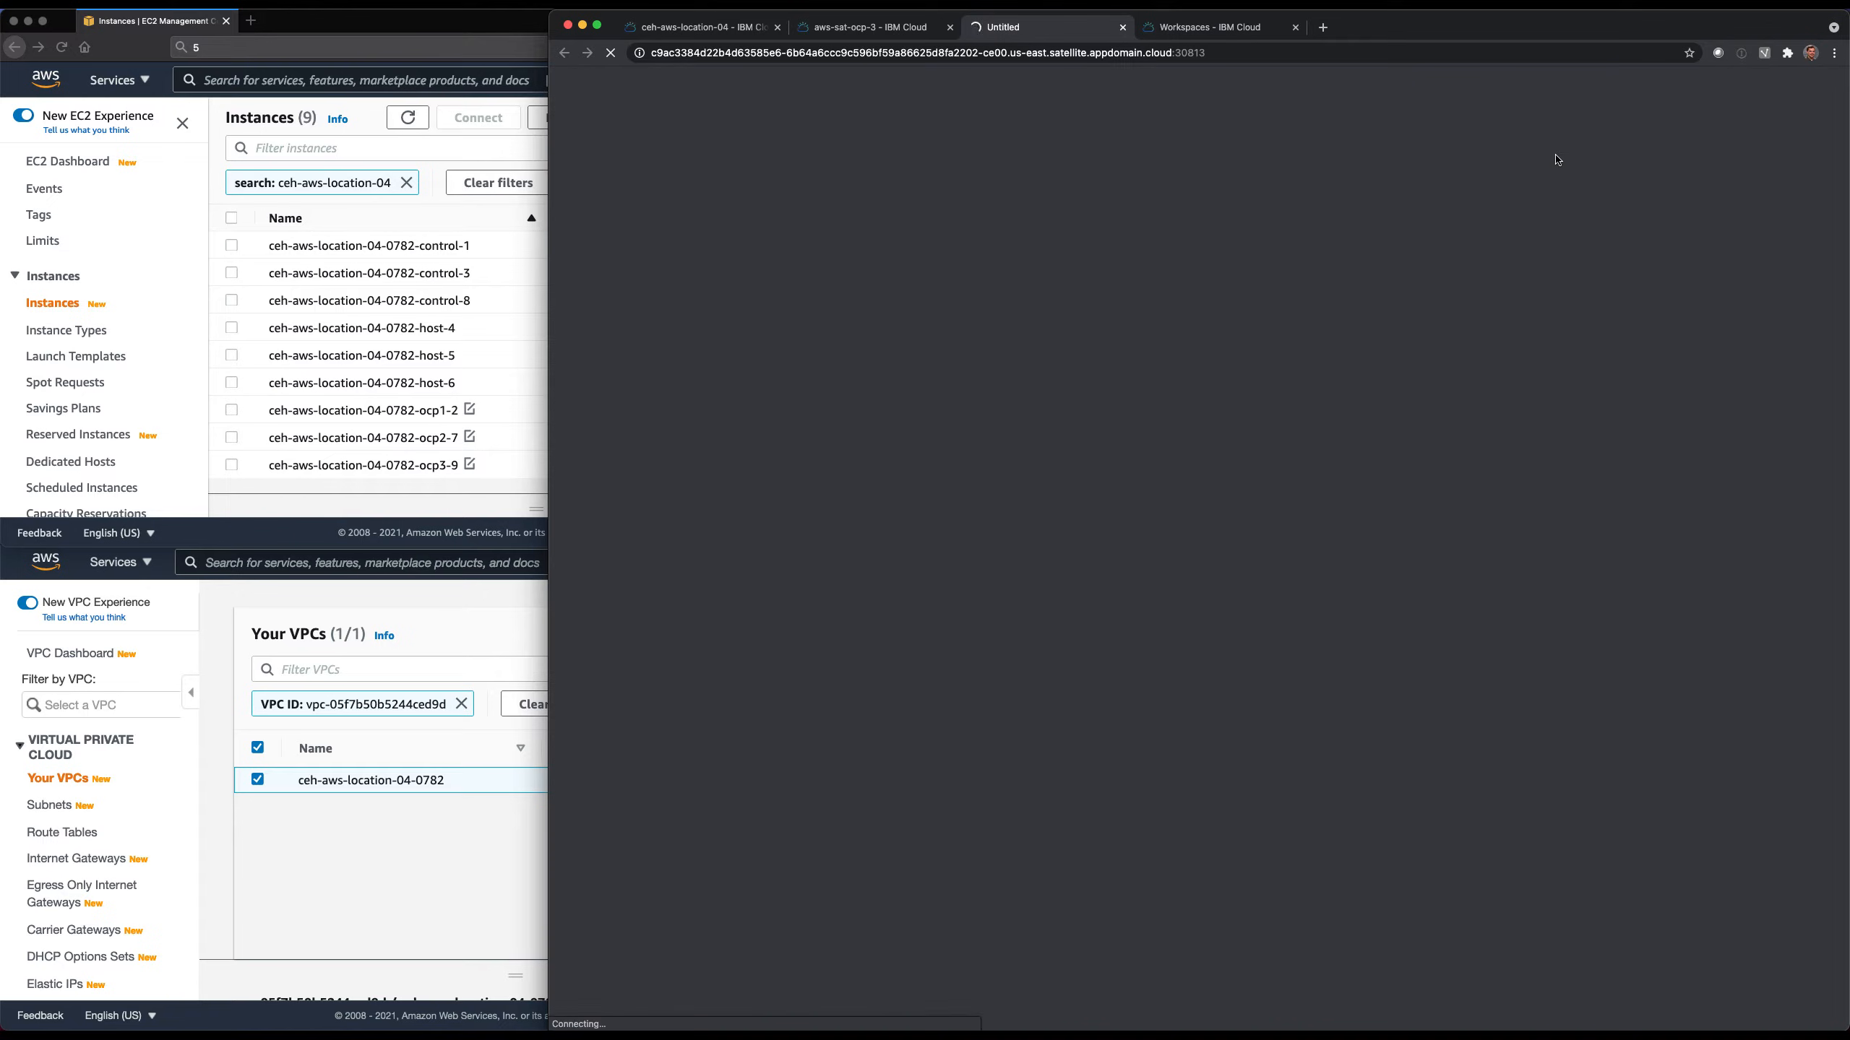
pyautogui.click(1122, 28)
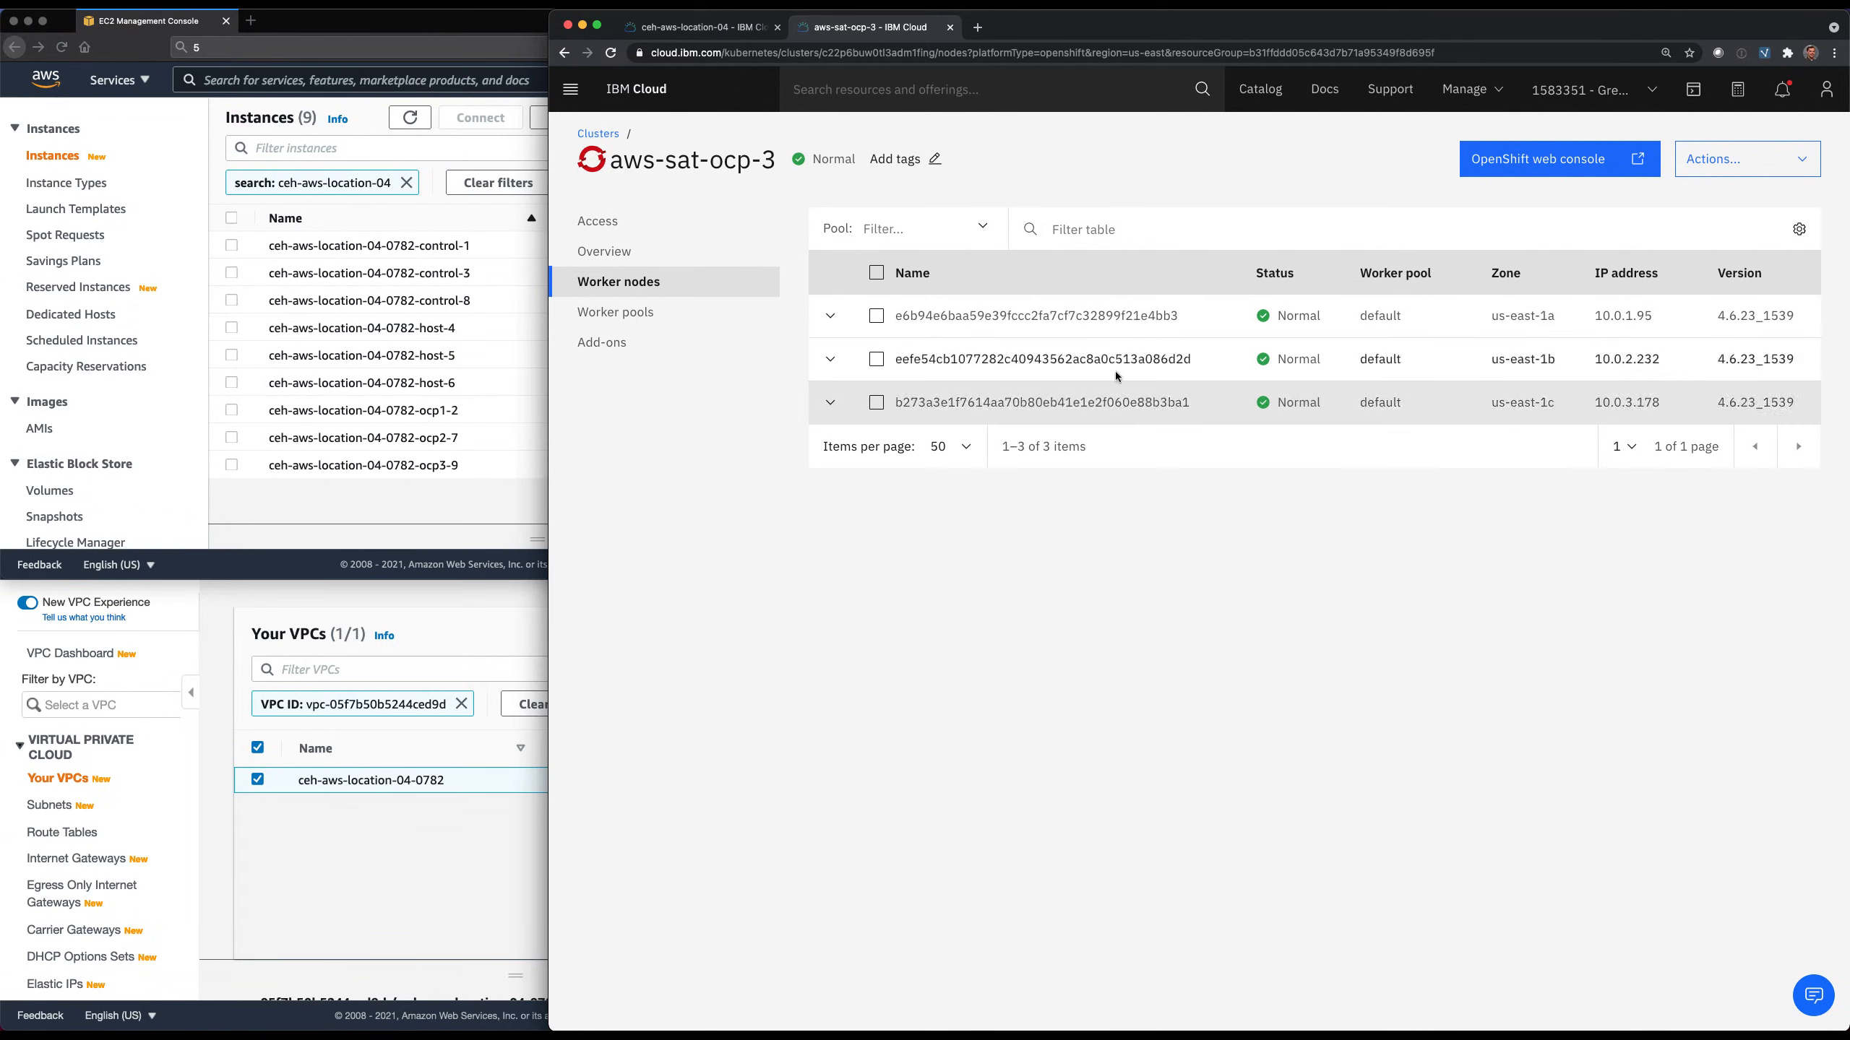
# Switch to the AWS EC2 console and examine the instances' availability zones and public IPv4 addresses.
pyautogui.click(497, 514)
pyautogui.hscroll(5, 615, 412)
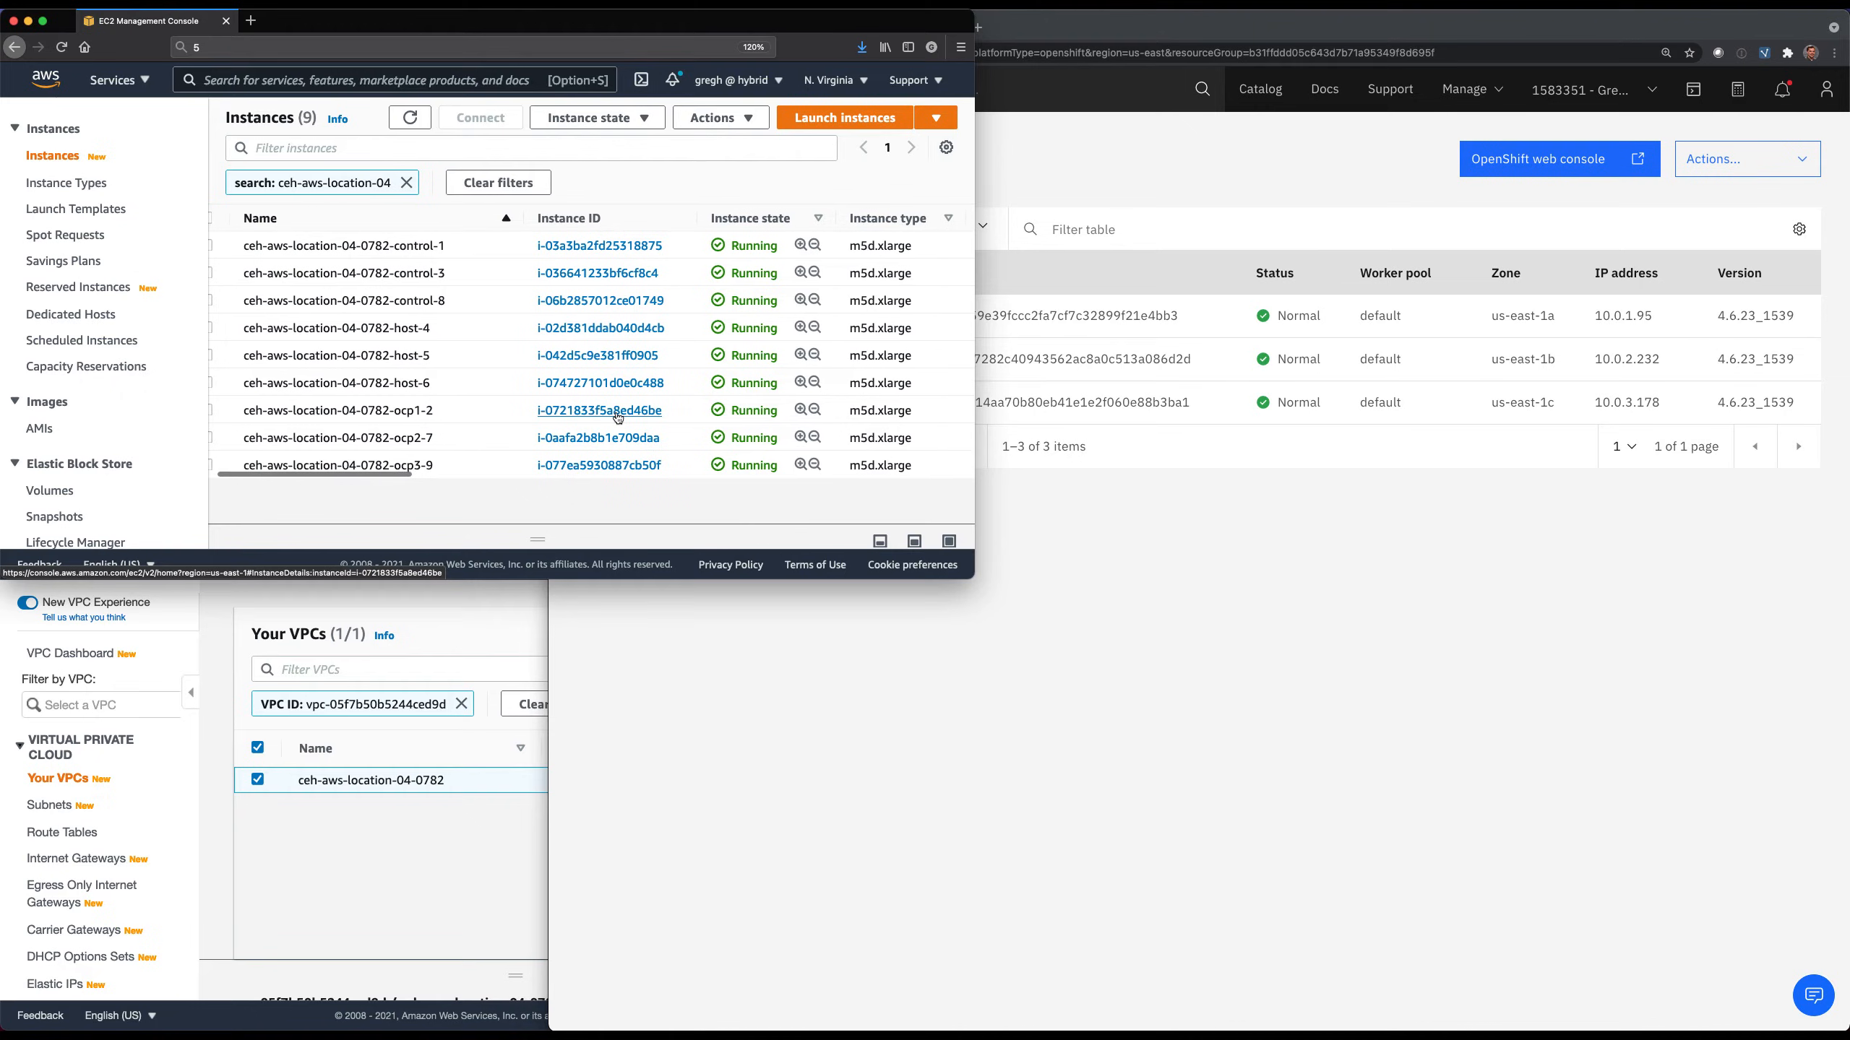
pyautogui.hscroll(8, 618, 418)
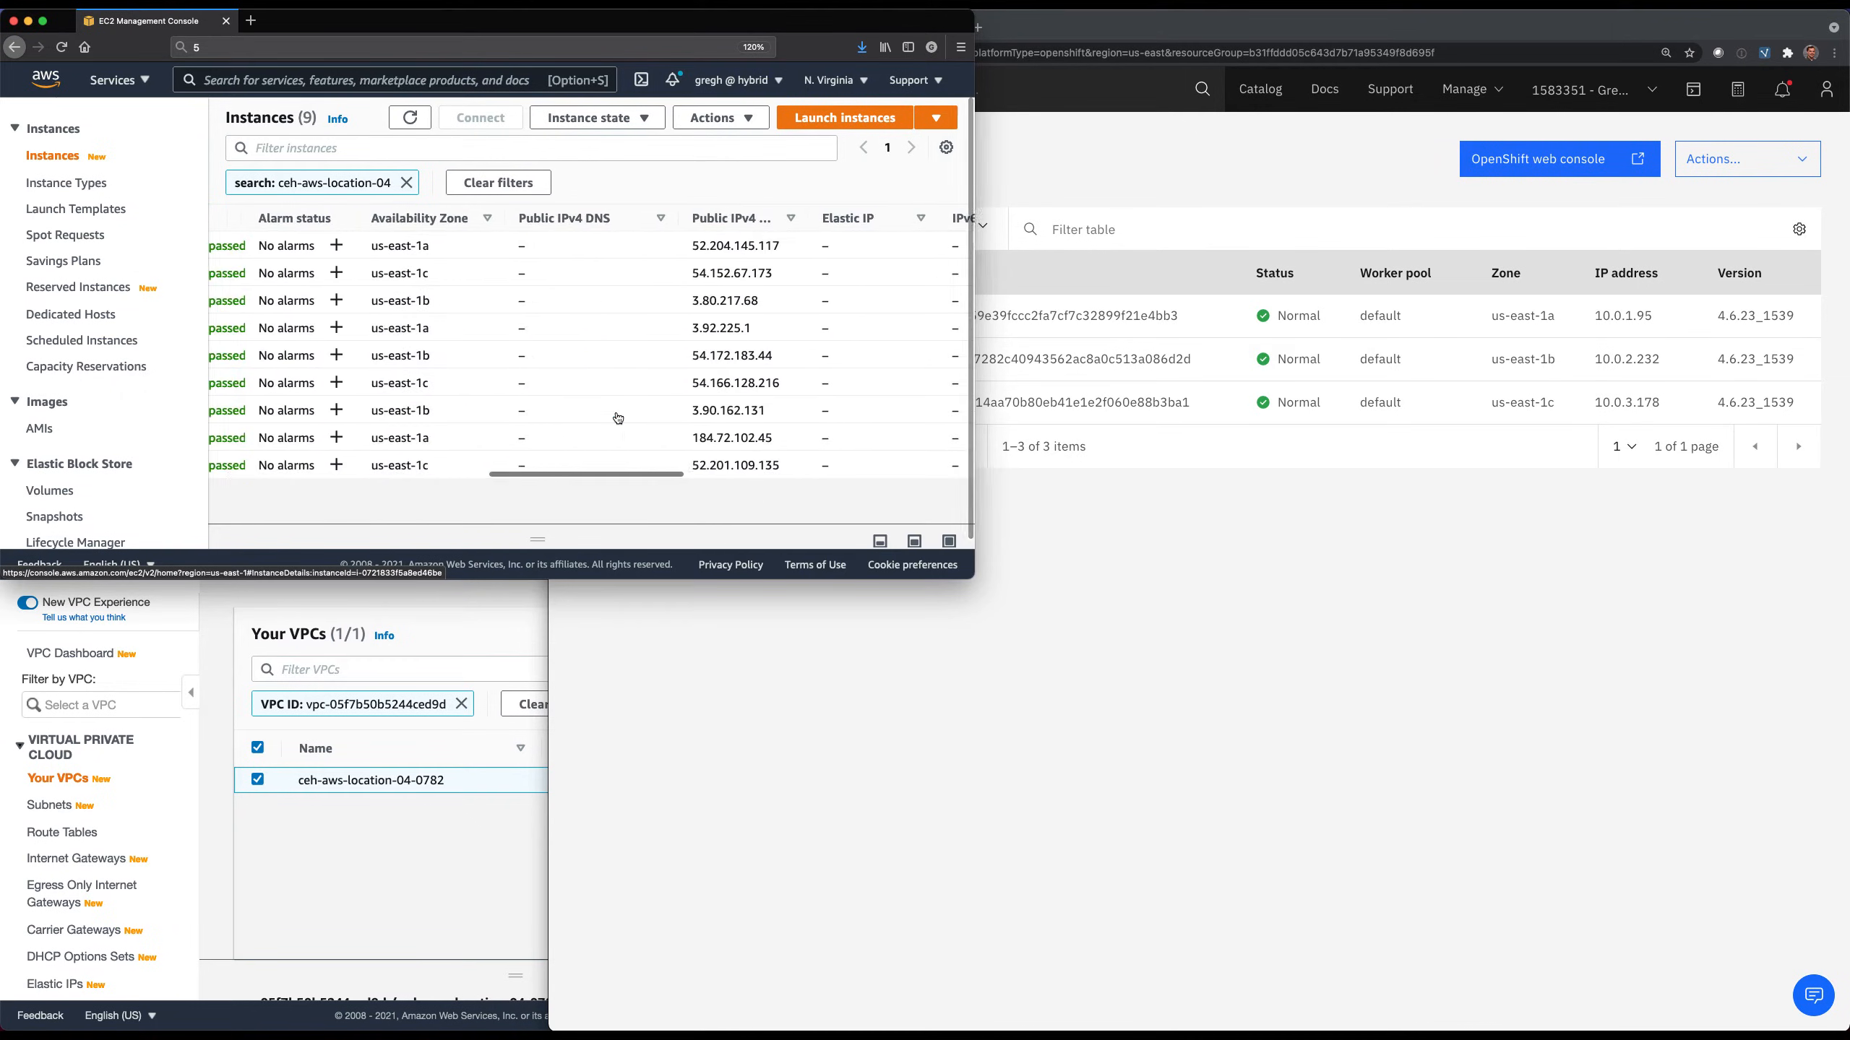
pyautogui.click(1130, 645)
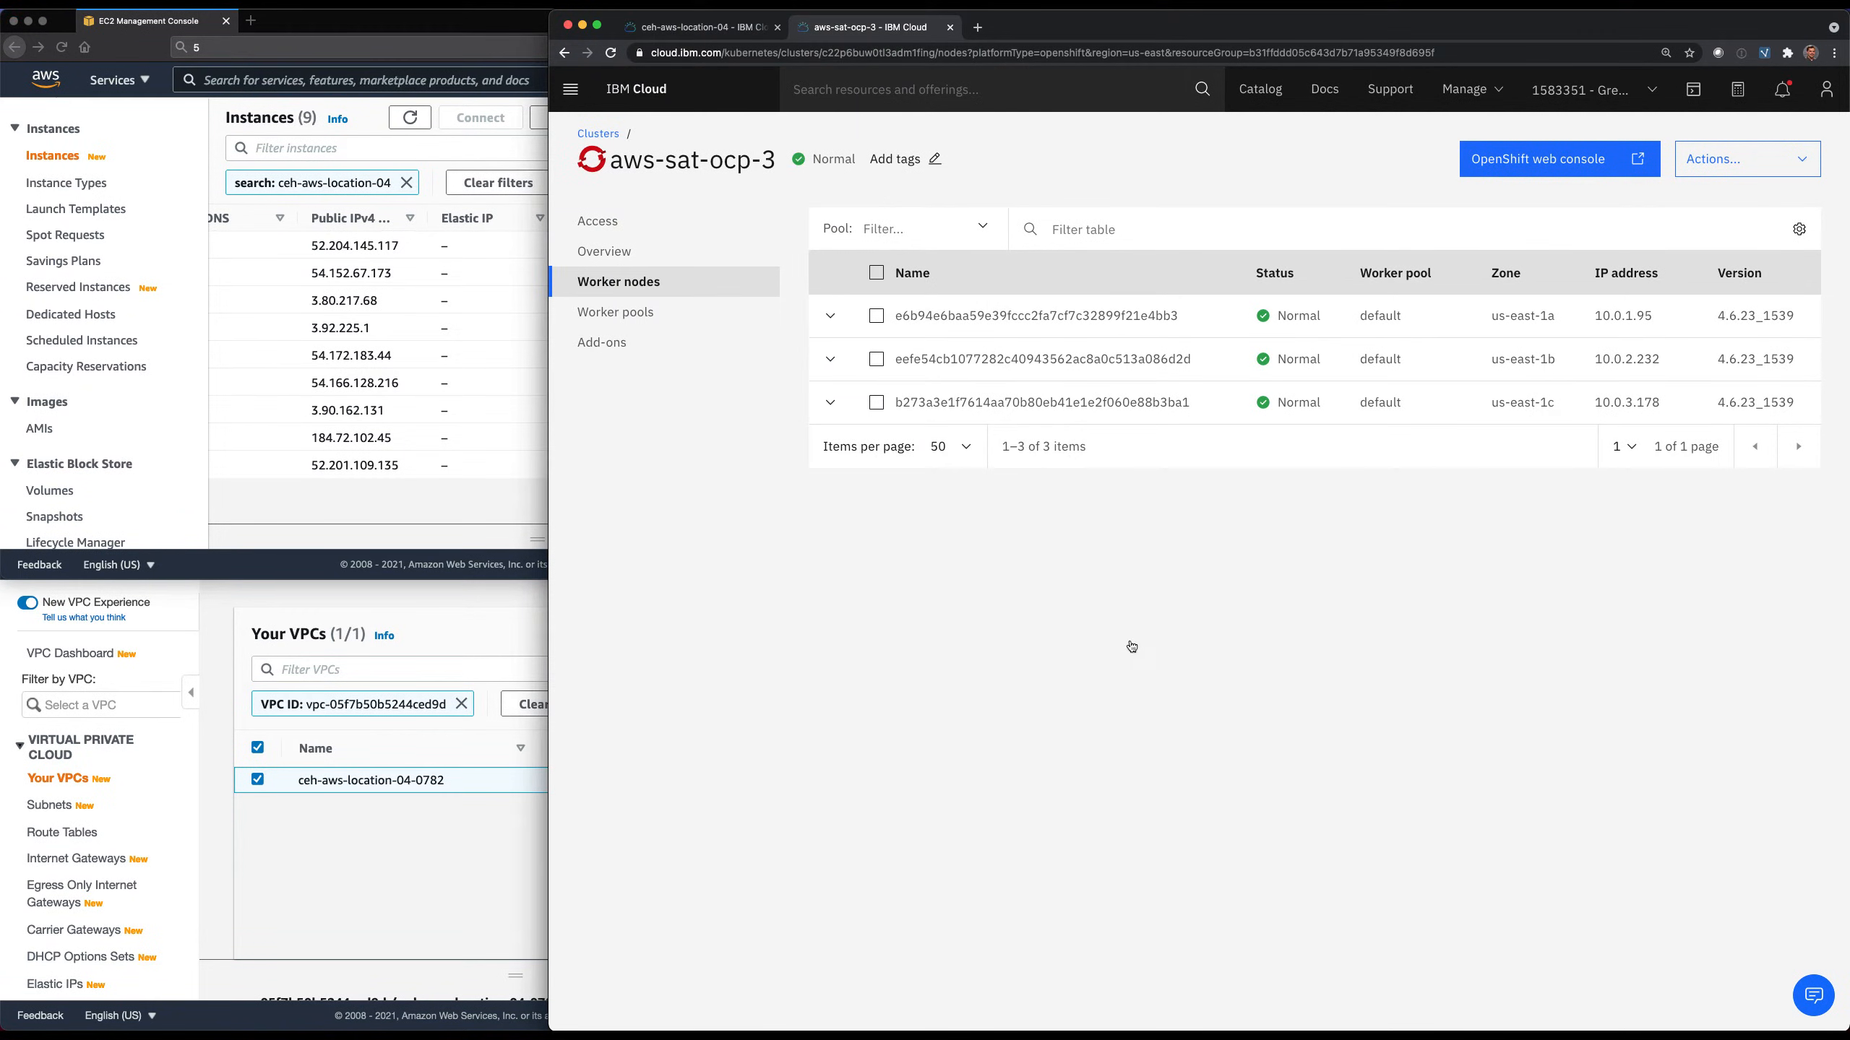
# Switch to the terminal and list the cluster's NLB host names with ibmcloud ks nlb-dns ls --cluster aws-sat-ocp-3.
pyautogui.press('super+Tab')
pyautogui.write('ibmcloud ks nlb-dns ls --cluster aws-sat-ocp-3')
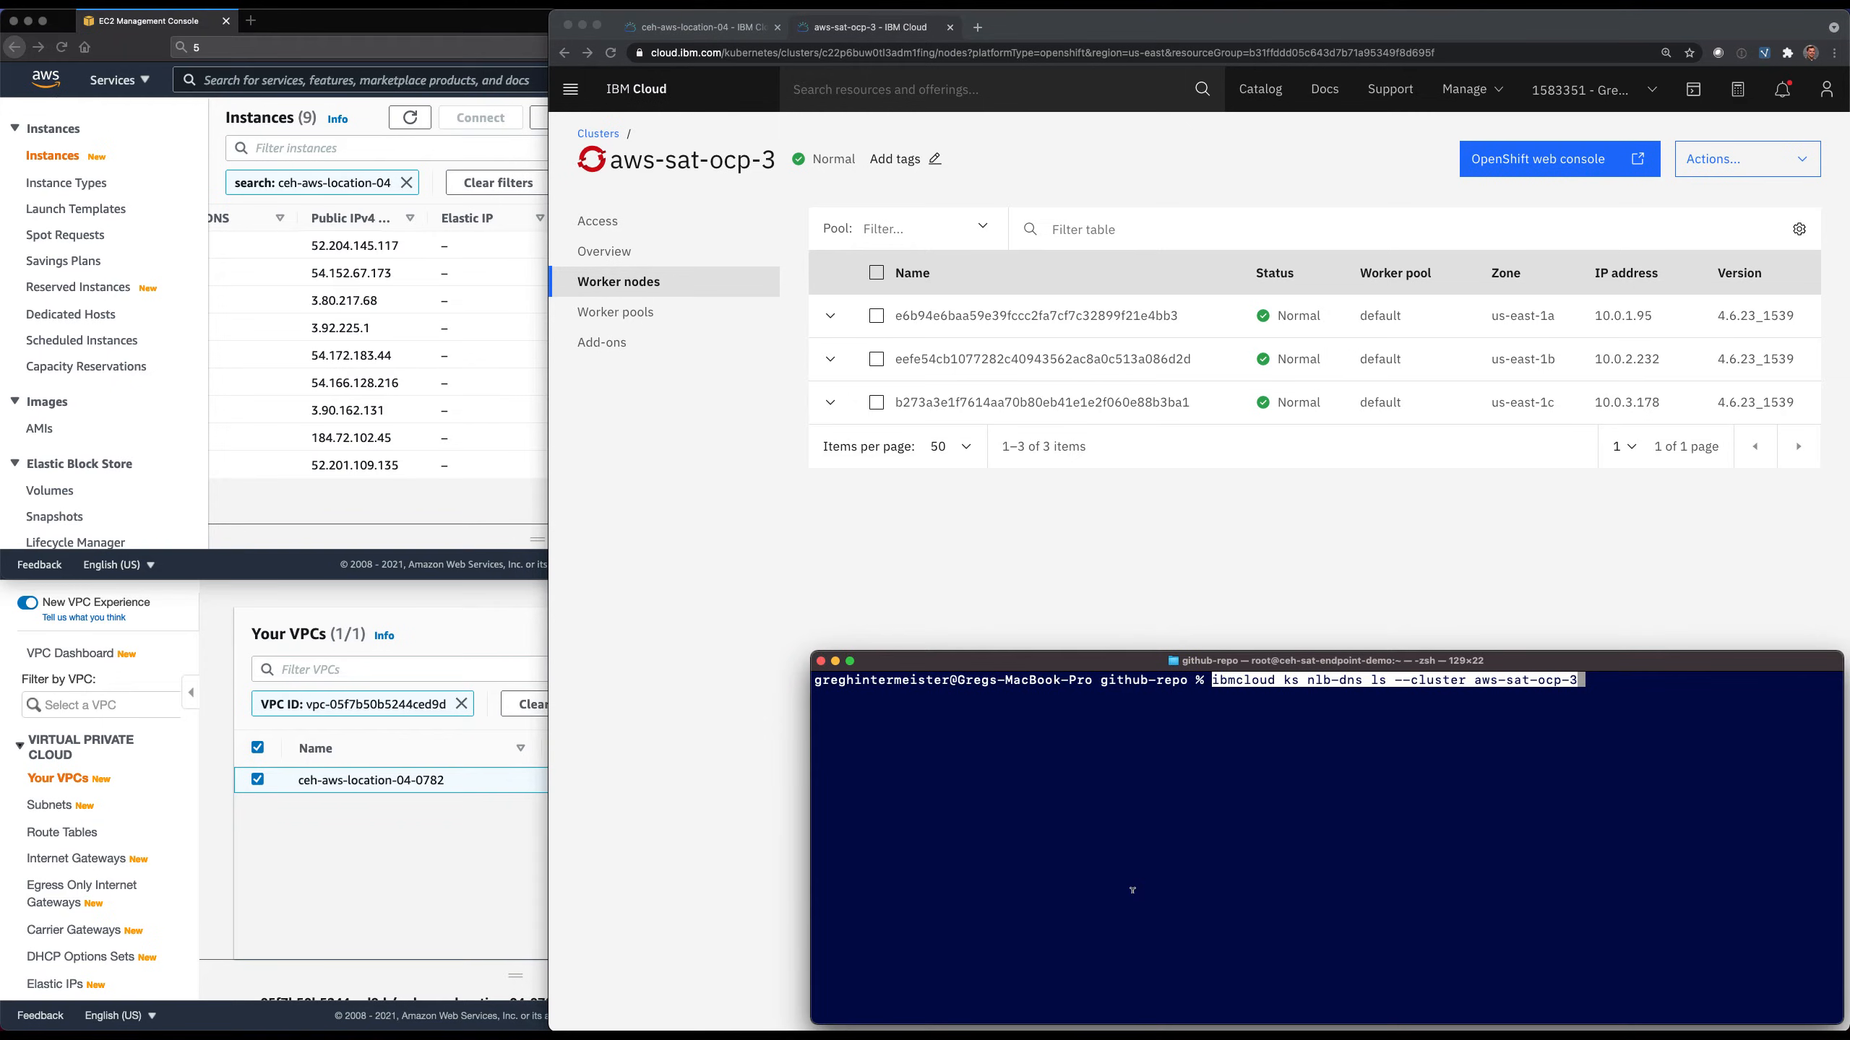
pyautogui.press('Return')
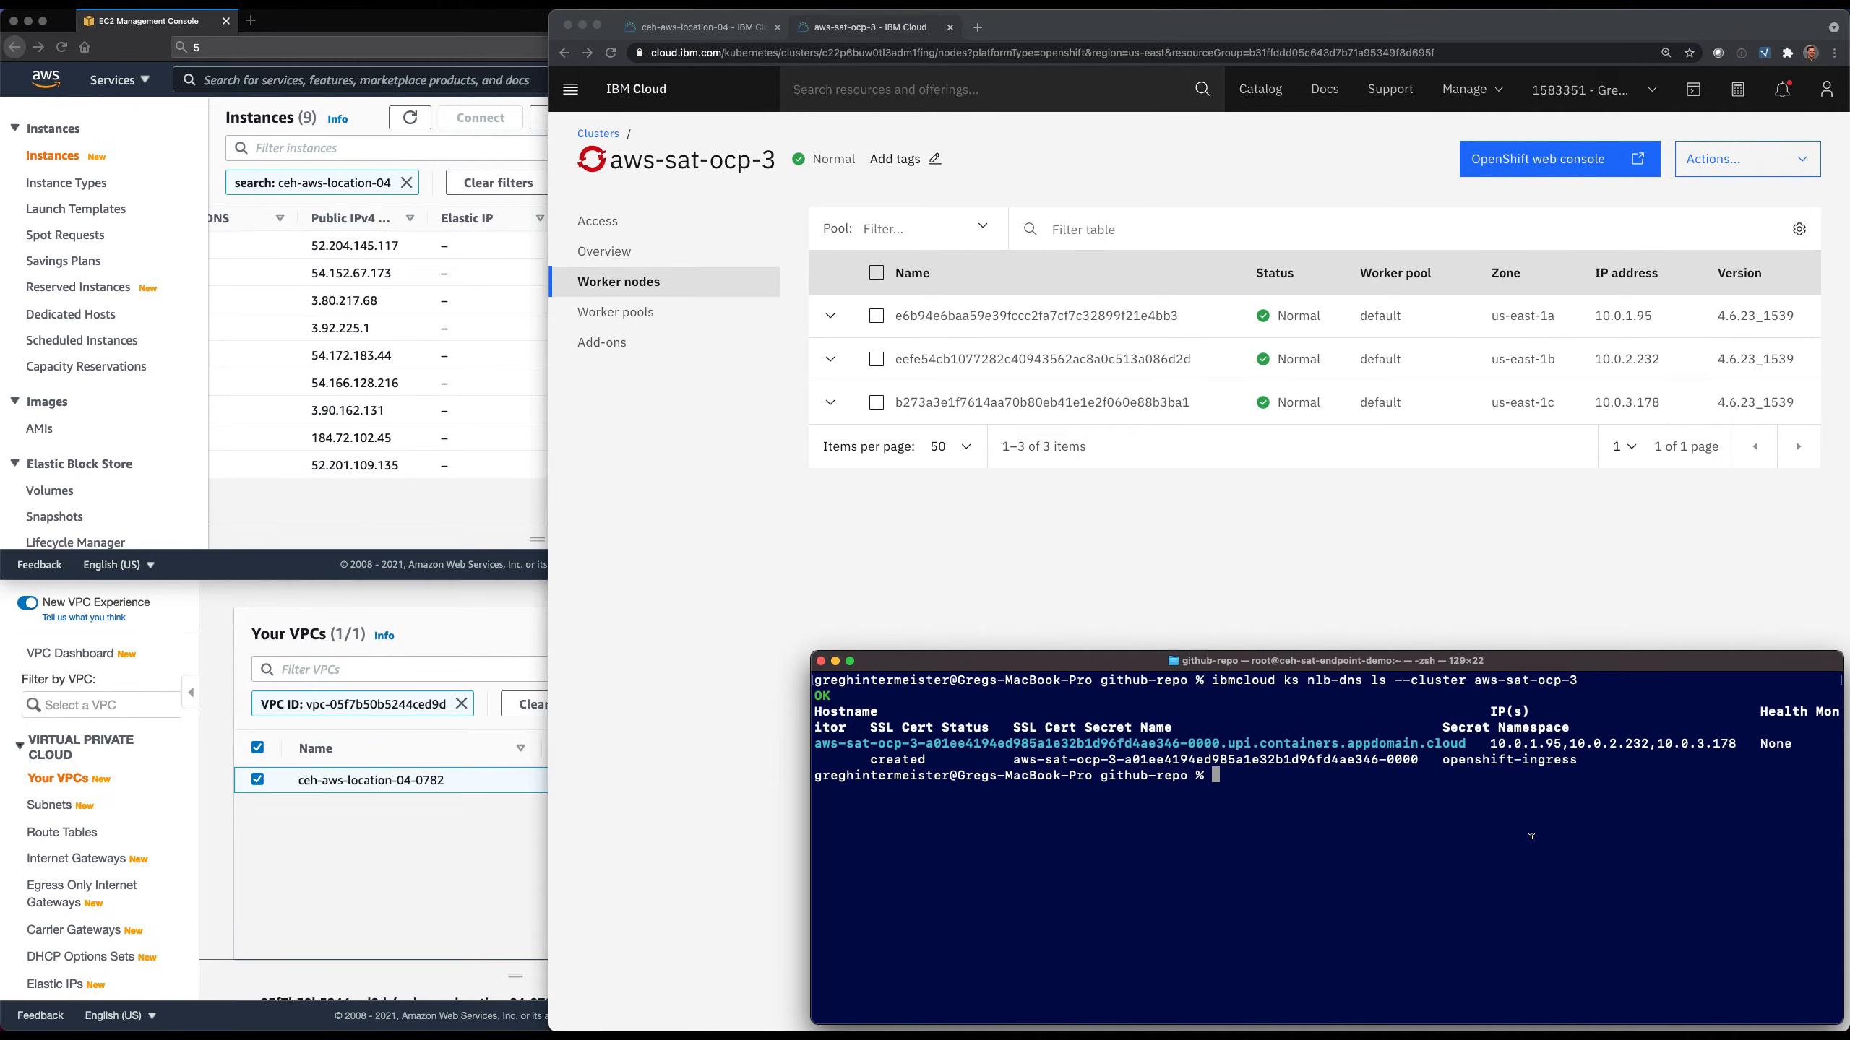
# Remove the private IPs 10.0.1.95, 10.0.2.232 and 10.0.3.178 from aws-sat-ocp-3's NLB host name with ibmcloud ks nlb-dns rm classic.
pyautogui.press('super+Tab')
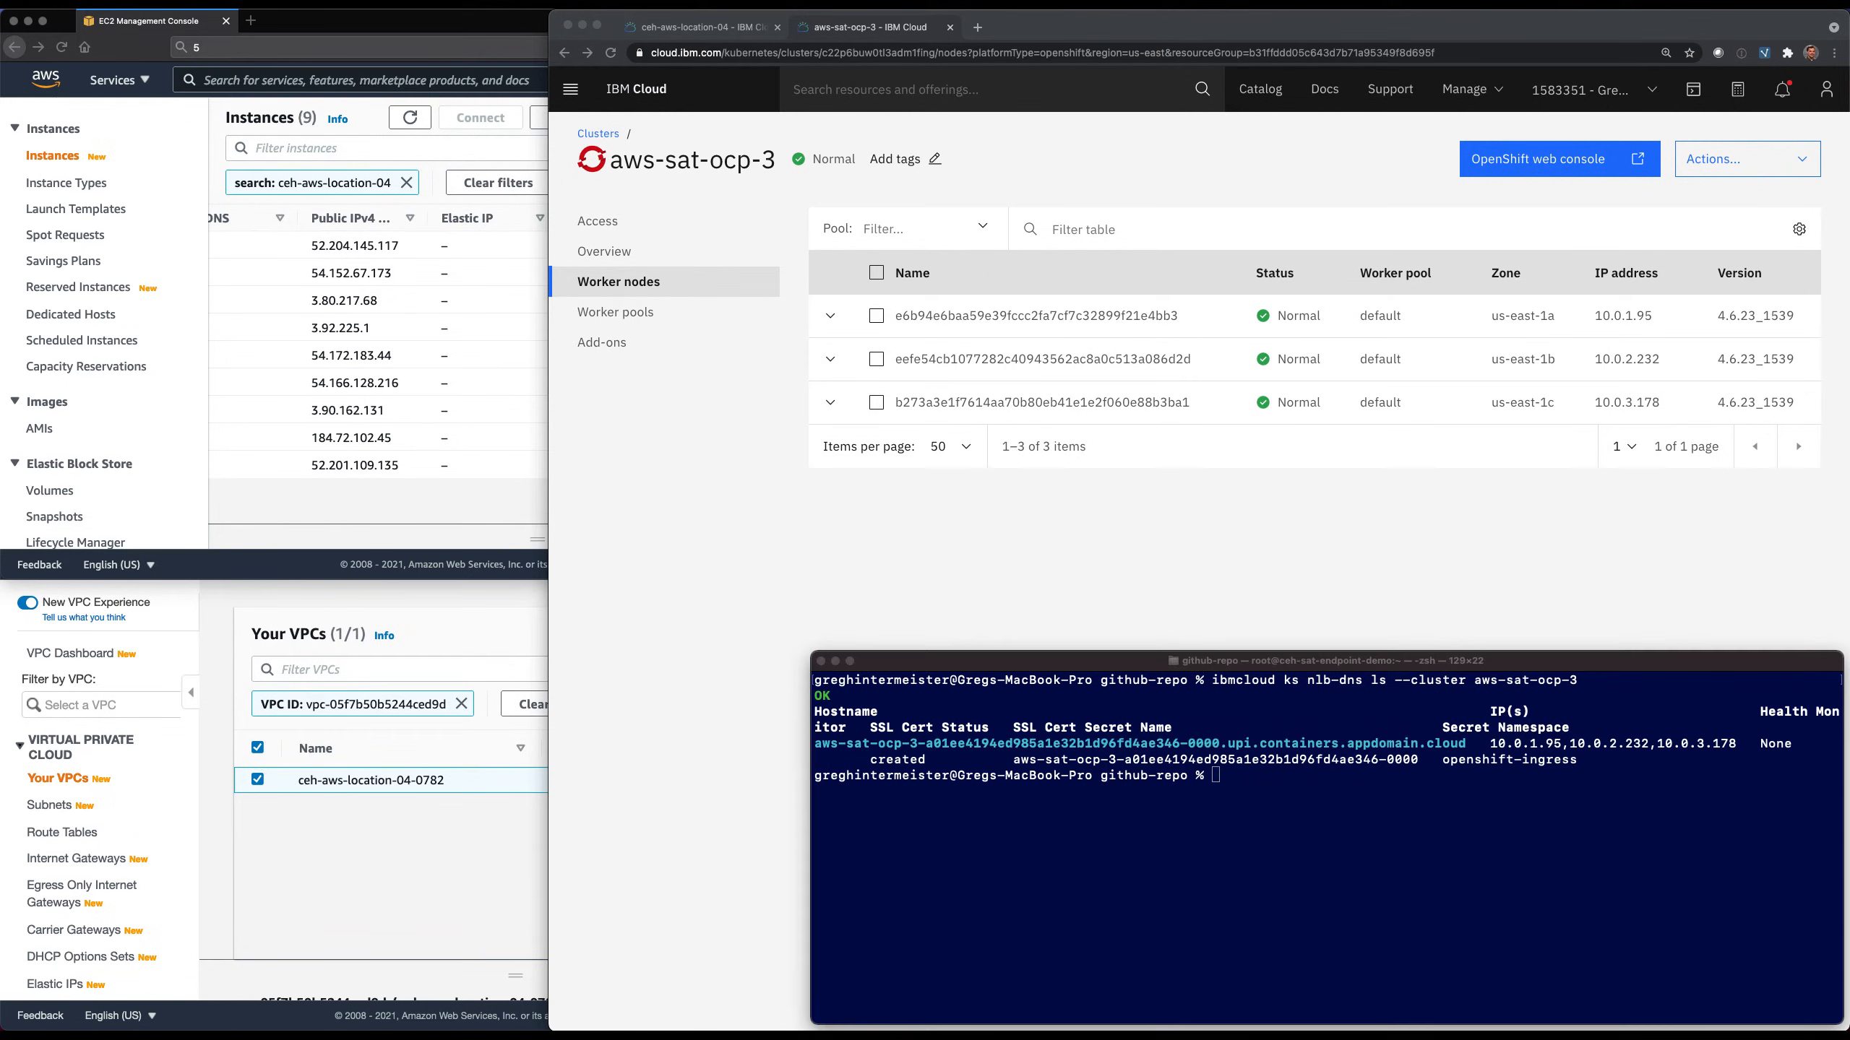
pyautogui.click(1013, 881)
pyautogui.write('ibmcloud ks nlb-dns rm classic --cluster aws-sat-ocp-3  --ip 10.0.1.95 --nlb-host aws-sat-ocp-3-a01ee4194ed985a1e32b1d96fd4ae346-0000.upi.containers.appdomain.cloud')
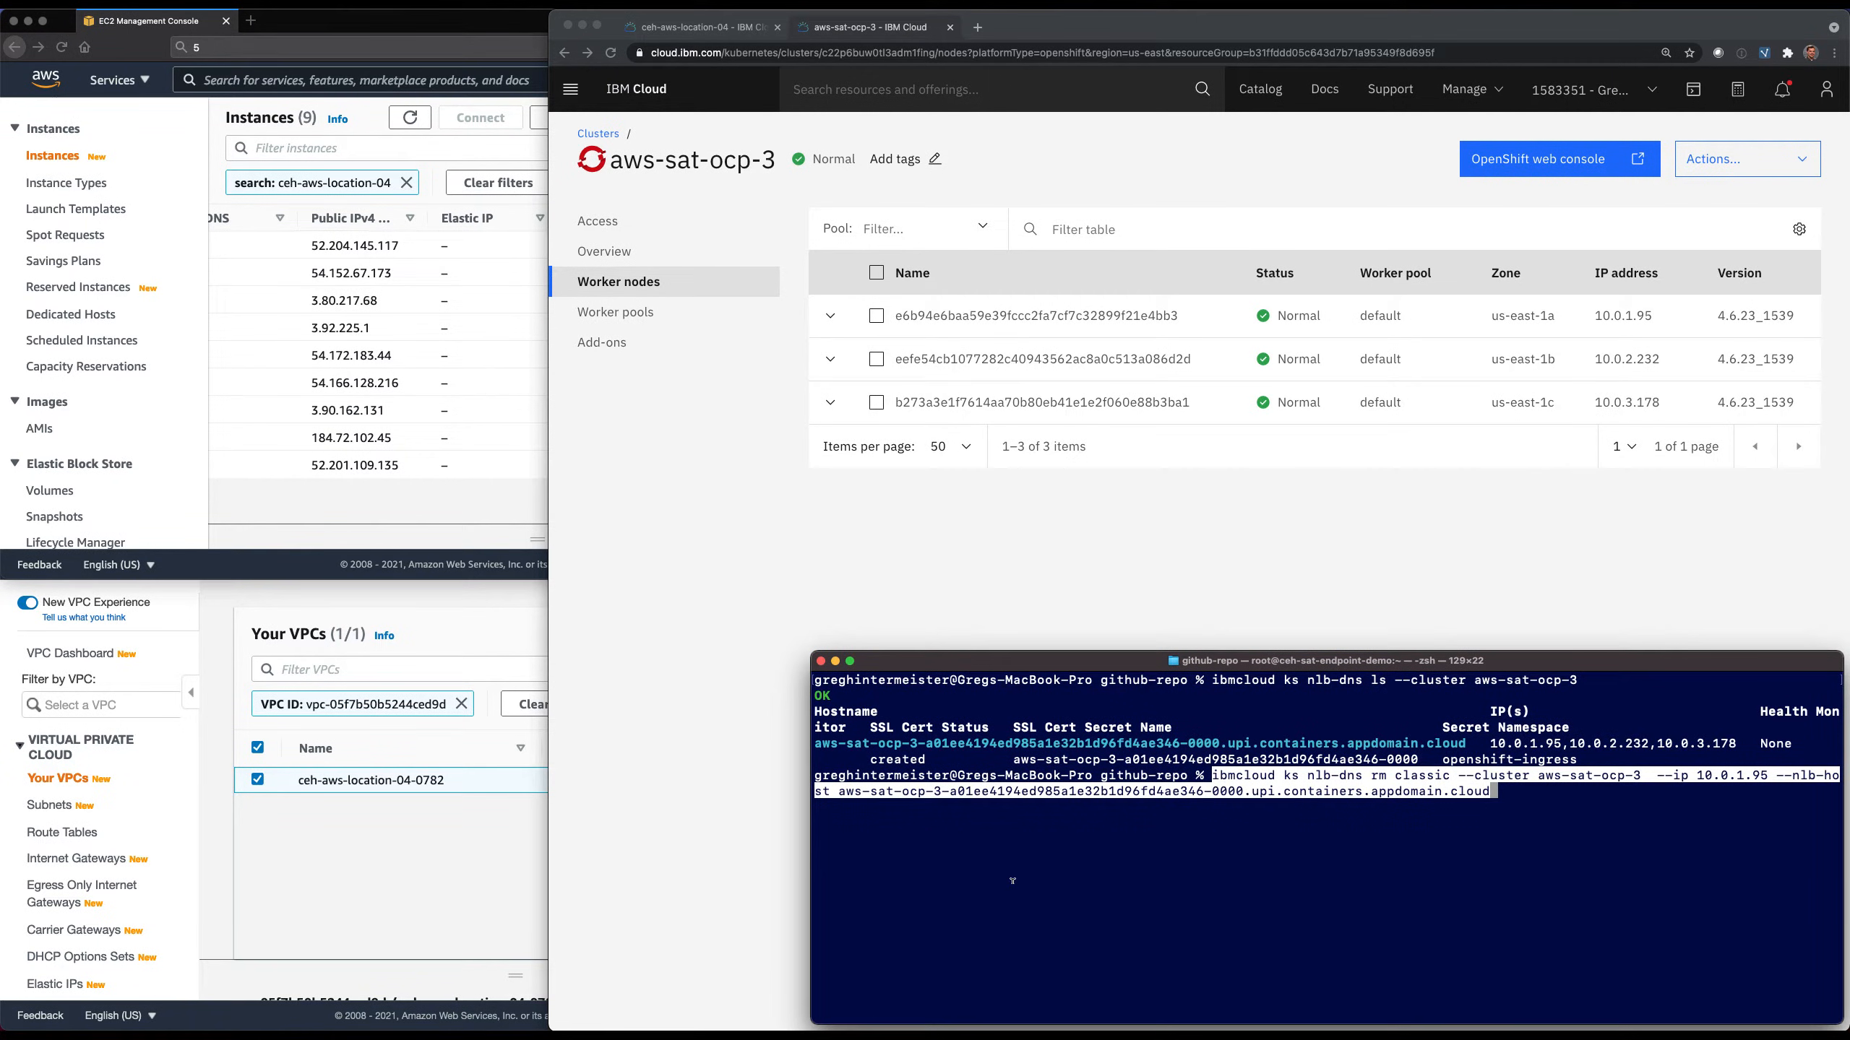
pyautogui.press('Return')
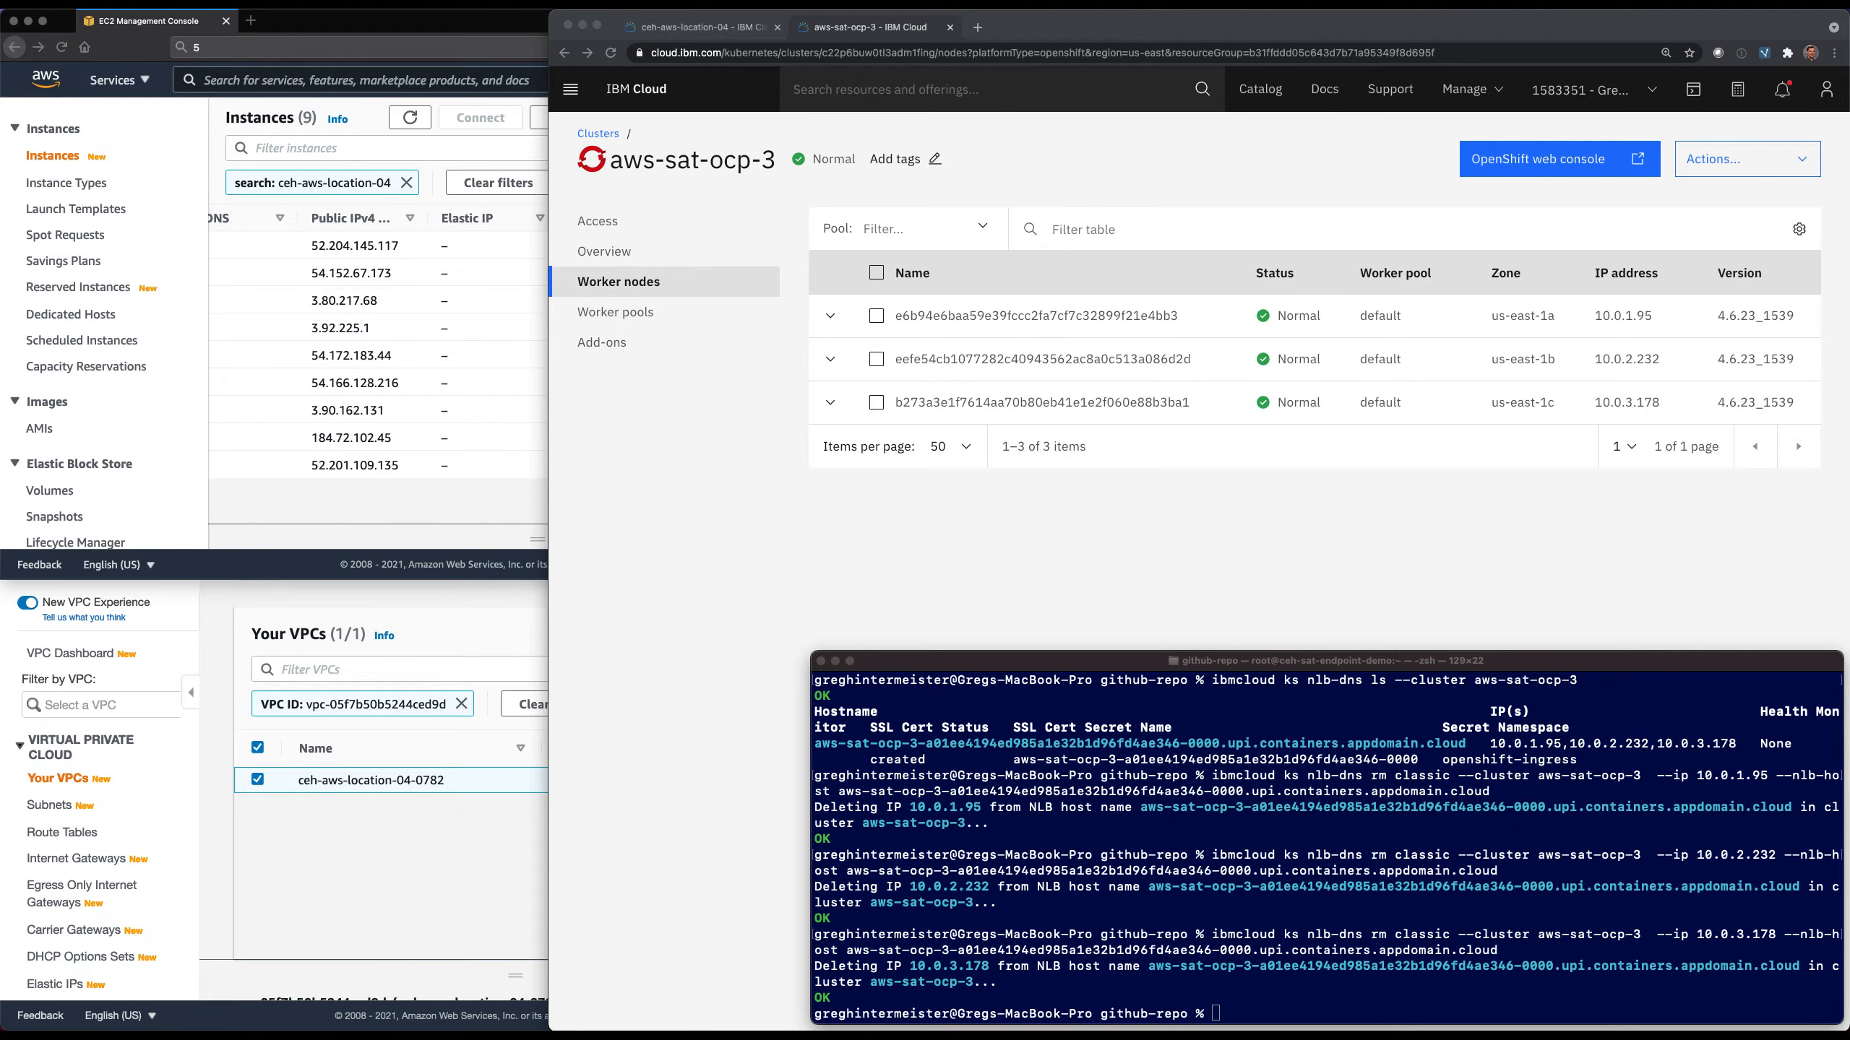
# Add the public IPs 3.90.162.131, 184.72.102.45 and 52.201.109.135 to aws-sat-ocp-3's NLB host name with ibmcloud ks nlb-dns add.
pyautogui.click(1081, 1005)
pyautogui.write('ibmcloud ks nlb-dns add --cluster aws-sat-ocp-3 --ip 3.90.162.131 --nlb-host aws-sat-ocp-3-a01ee4194ed985a1e32b1d96fd4ae346-0000.upi.containers.appdomain.cloud')
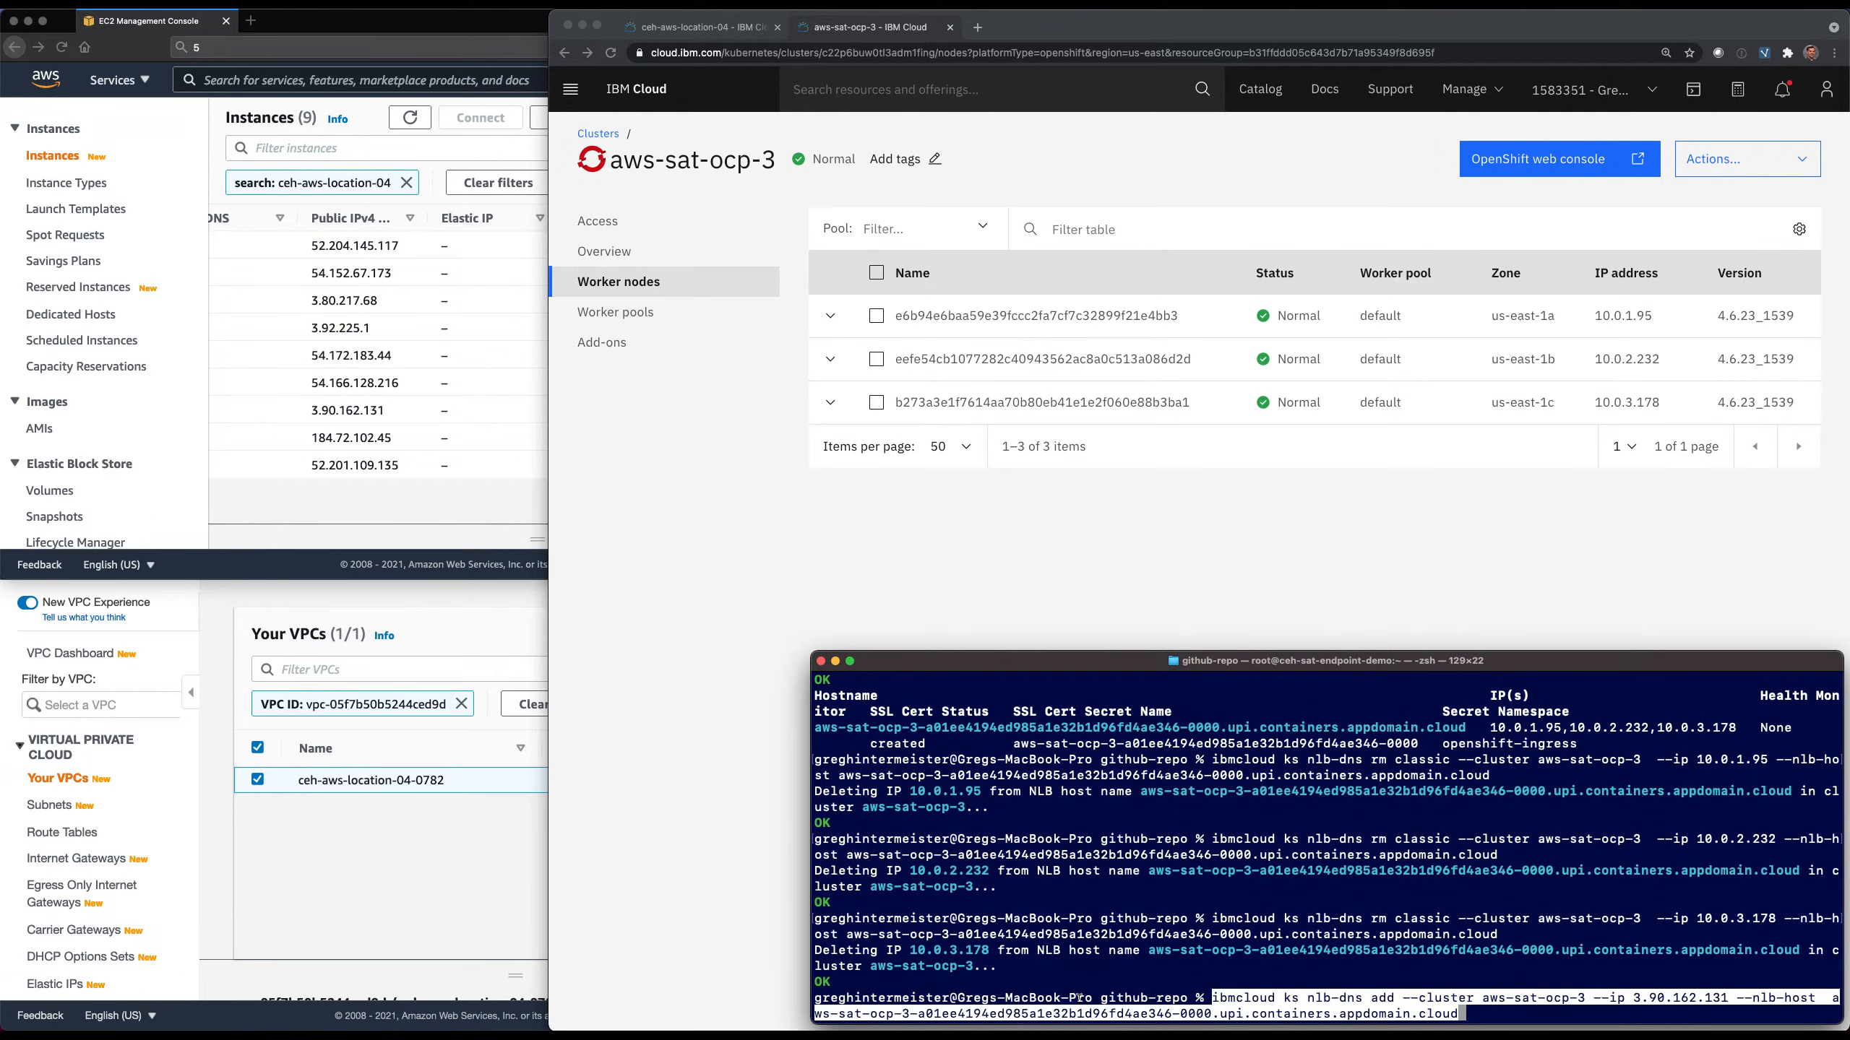
pyautogui.press('Return')
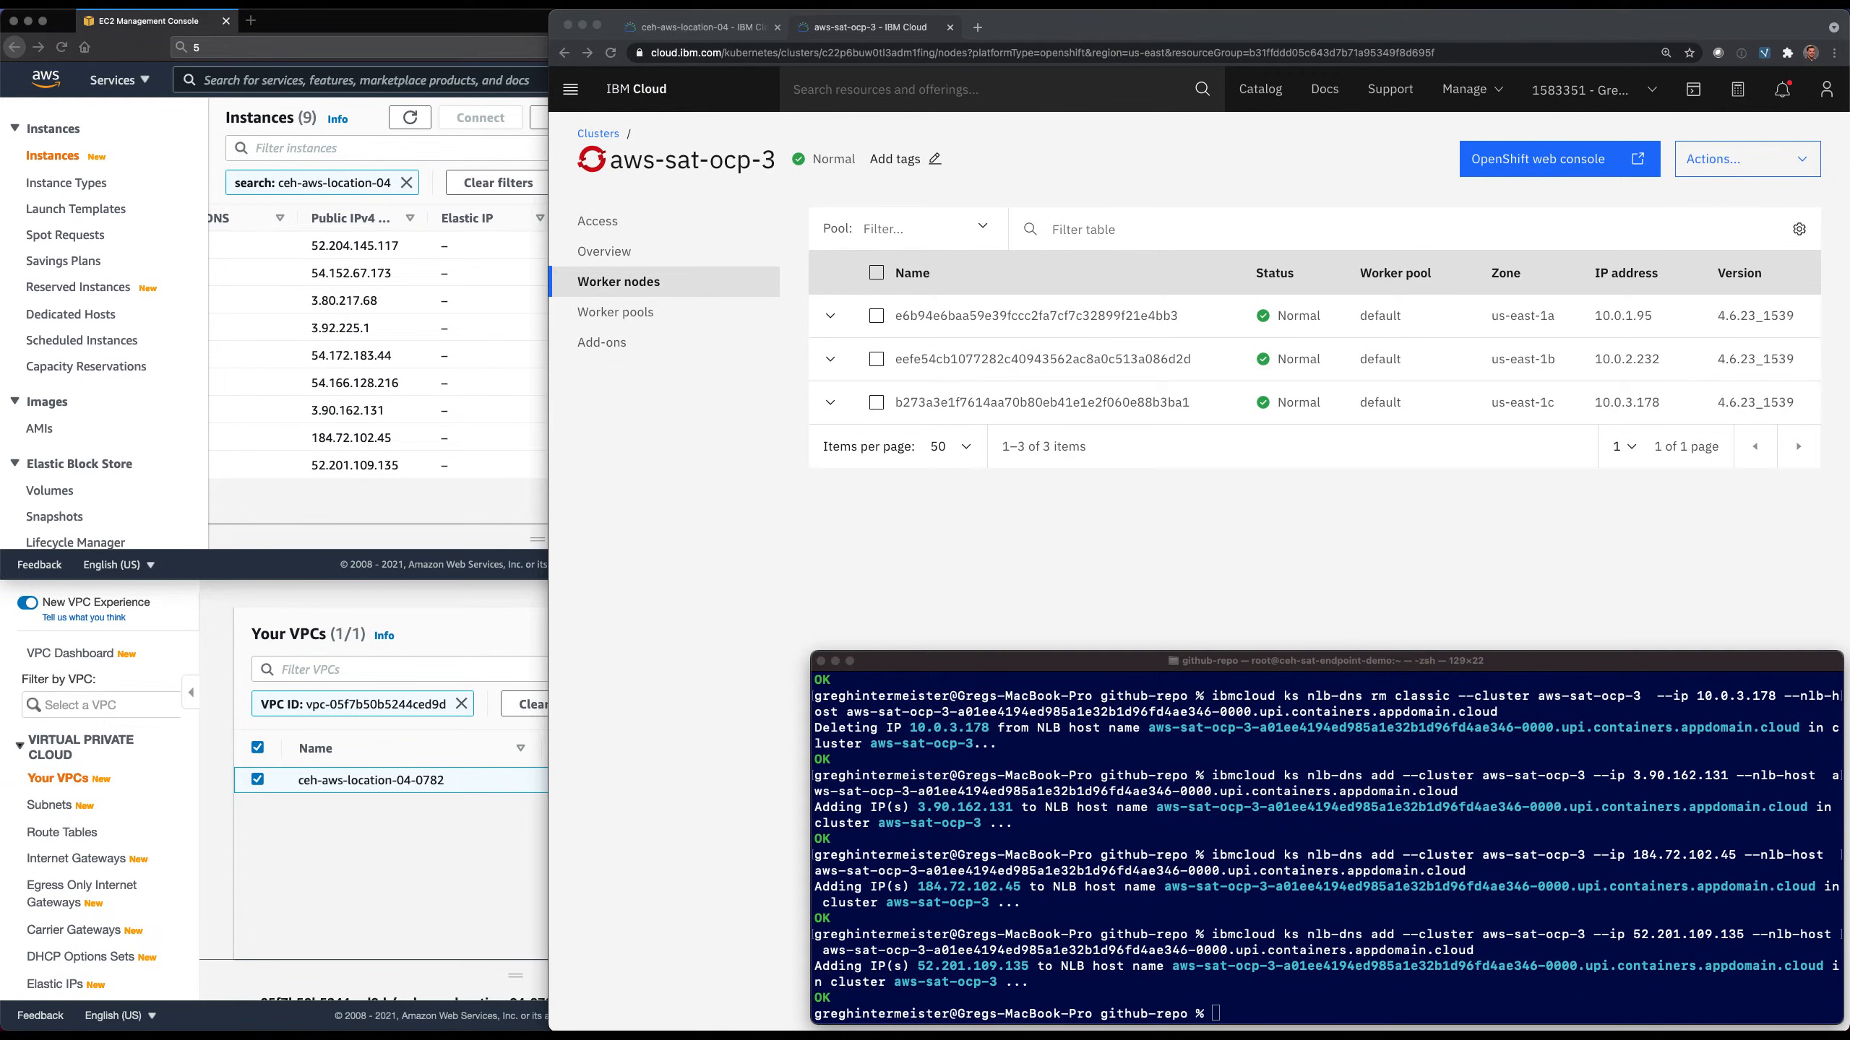
# Register the control plane IPs 52.204.145.117, 54.152.67.173 and 3.80.217.68 for ceh-aws-location-04 with ibmcloud sat location dns register.
pyautogui.click(1163, 990)
pyautogui.write('ibmcloud ks nlb-dns ls --cluster aws-sat-ocp-3')
pyautogui.press('Return')
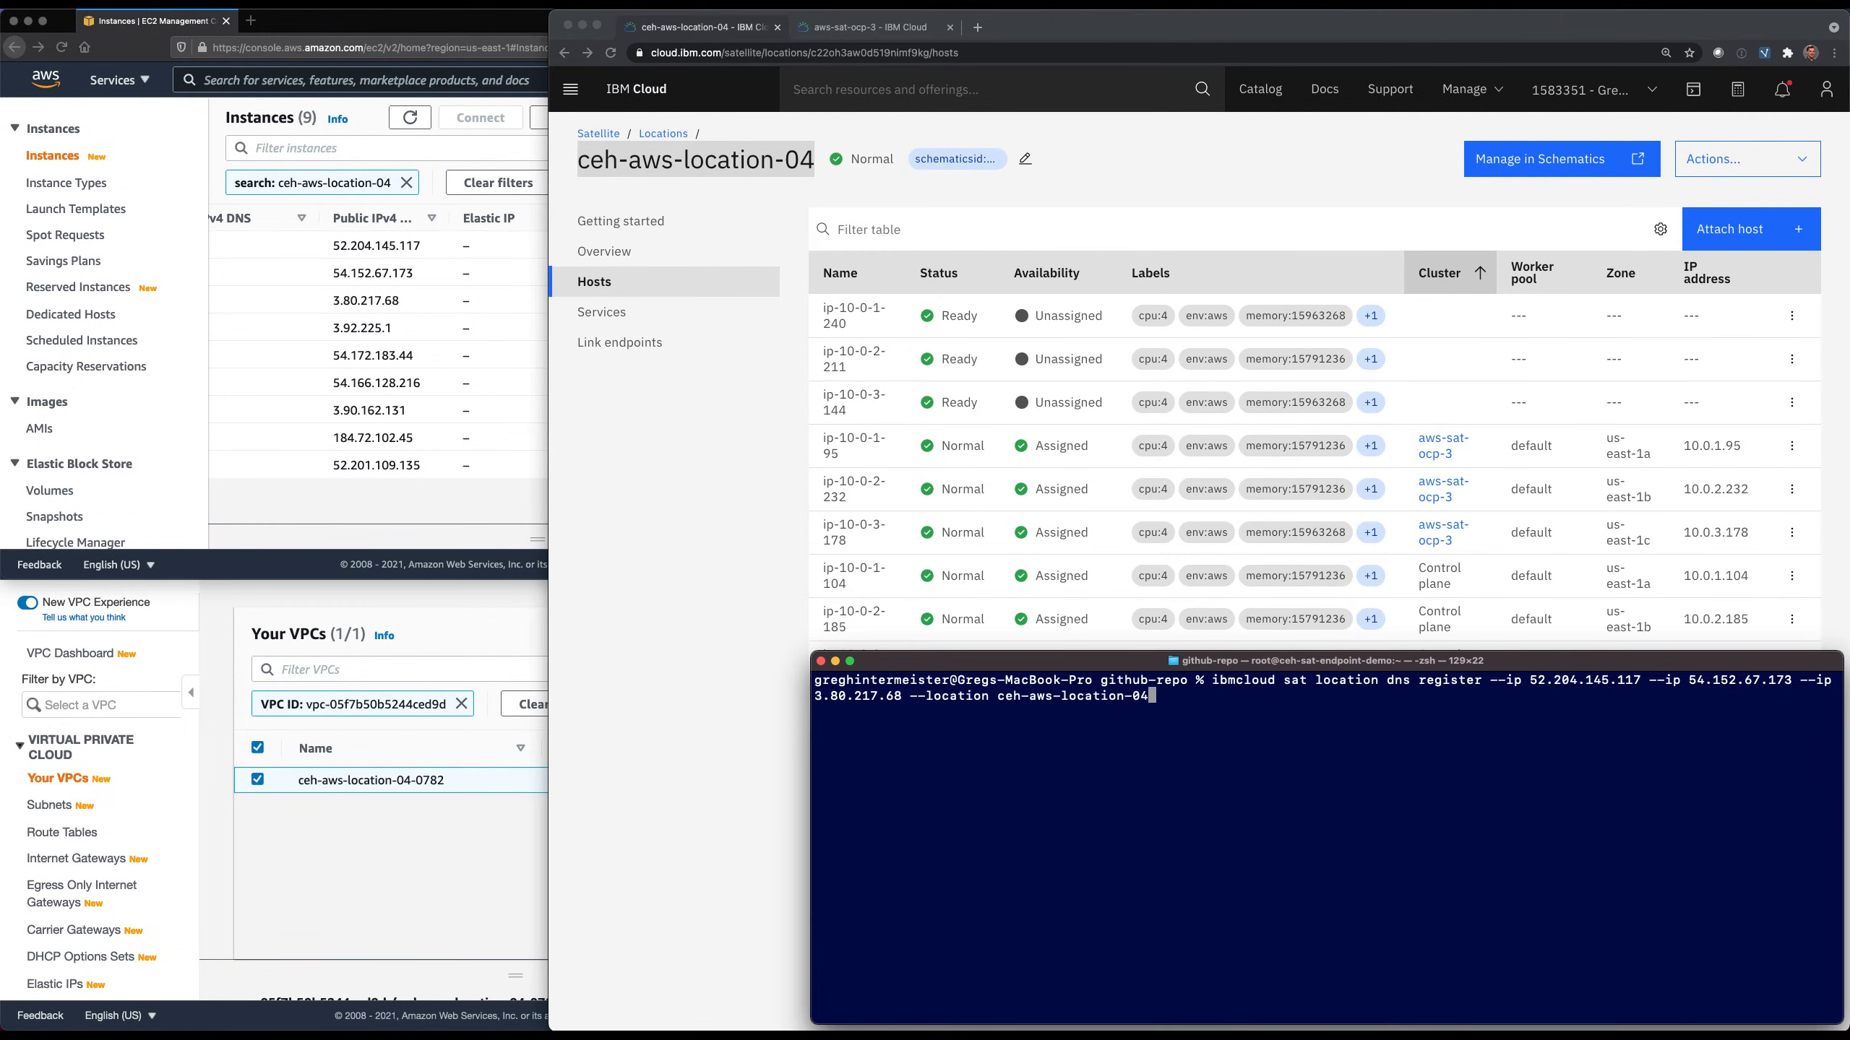
pyautogui.press('Return')
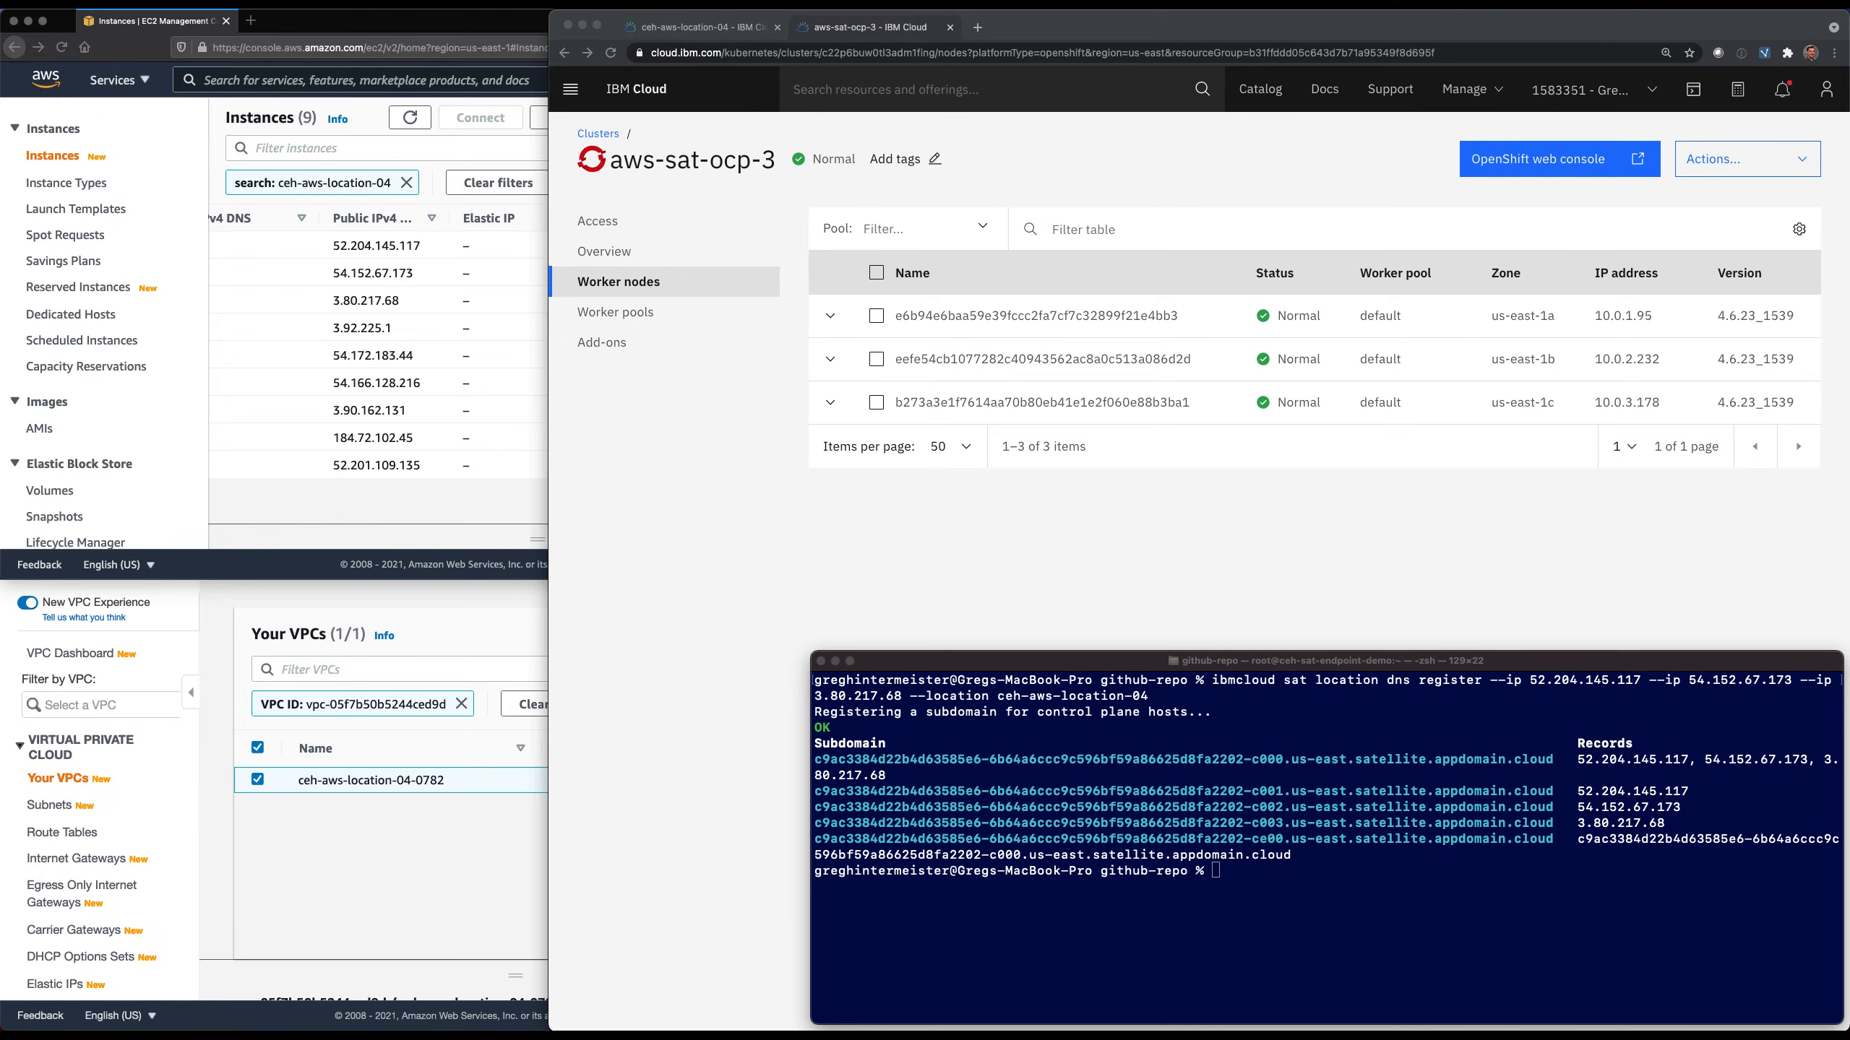
# Download the admin configuration with ibmcloud oc cluster config --admin -c aws-sat-ocp-3 and list the cluster's nodes with kubectl get nodes.
pyautogui.click(1277, 930)
pyautogui.write('ibmcloud oc cluster config --admin -c aws-sat-ocp-3')
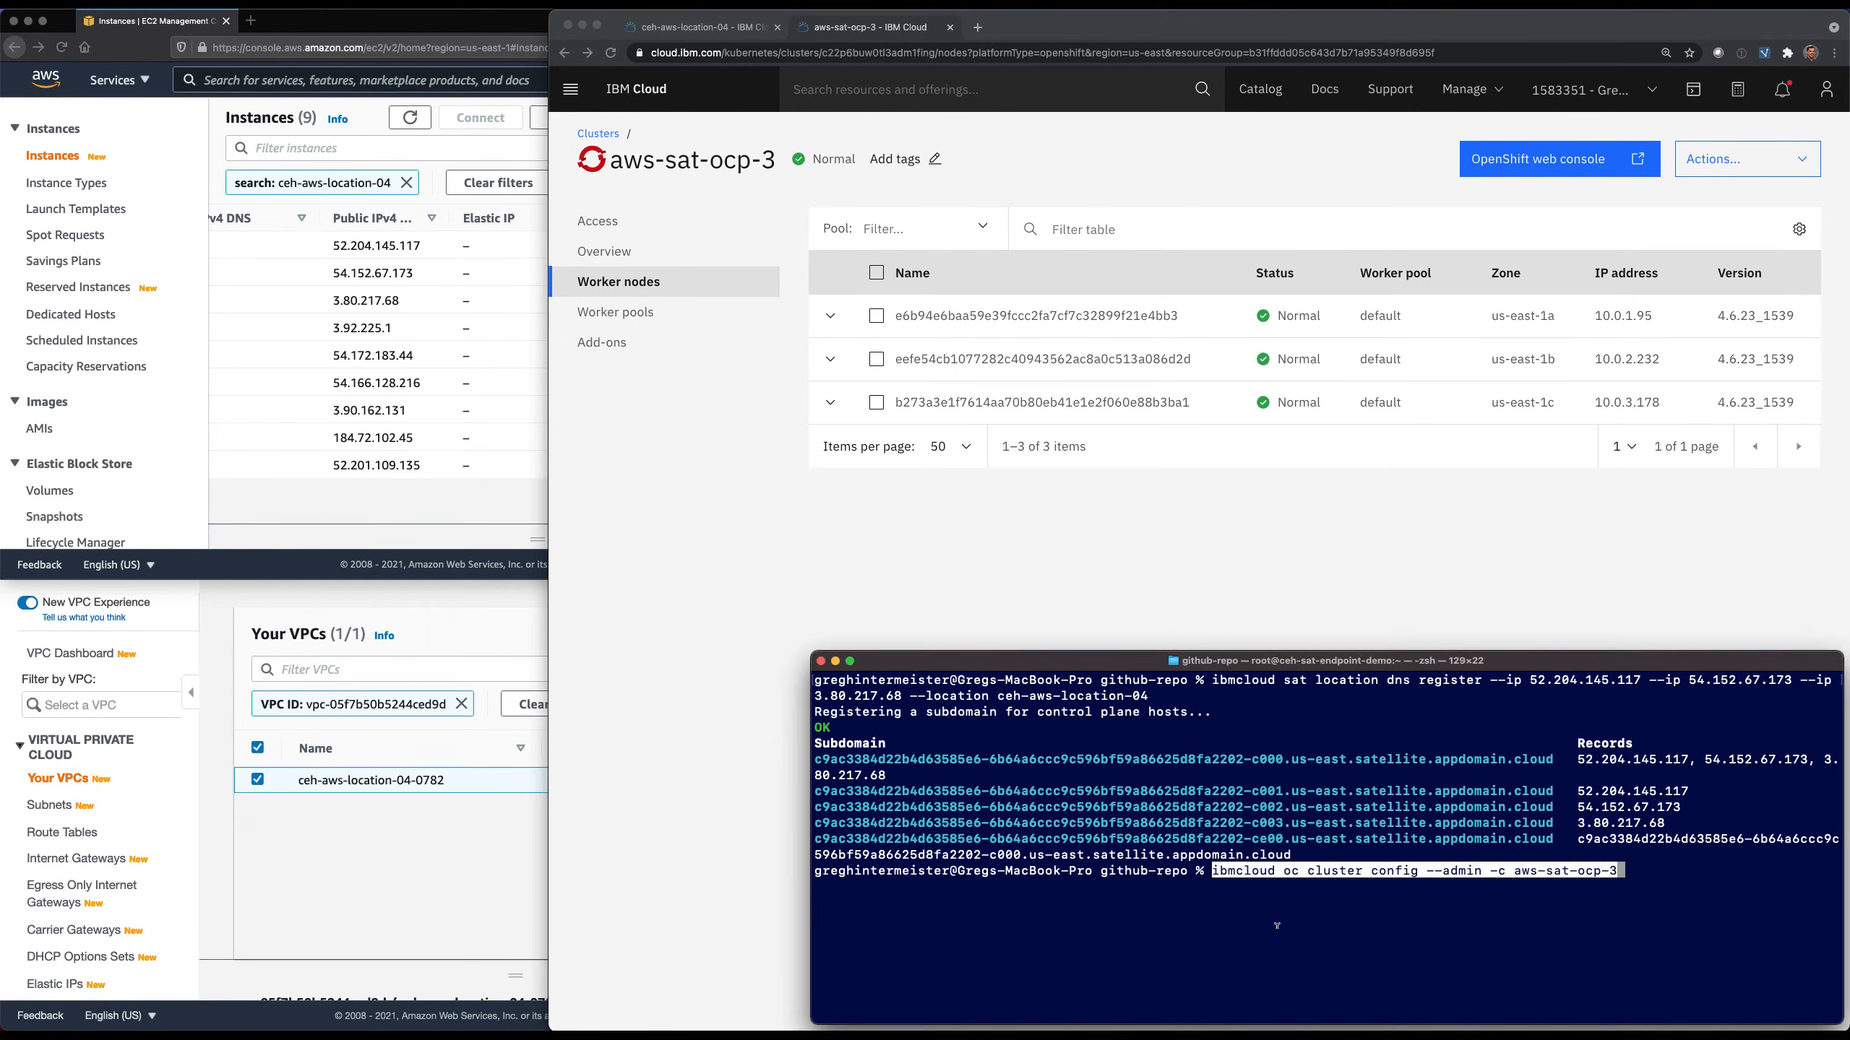
pyautogui.press('Return')
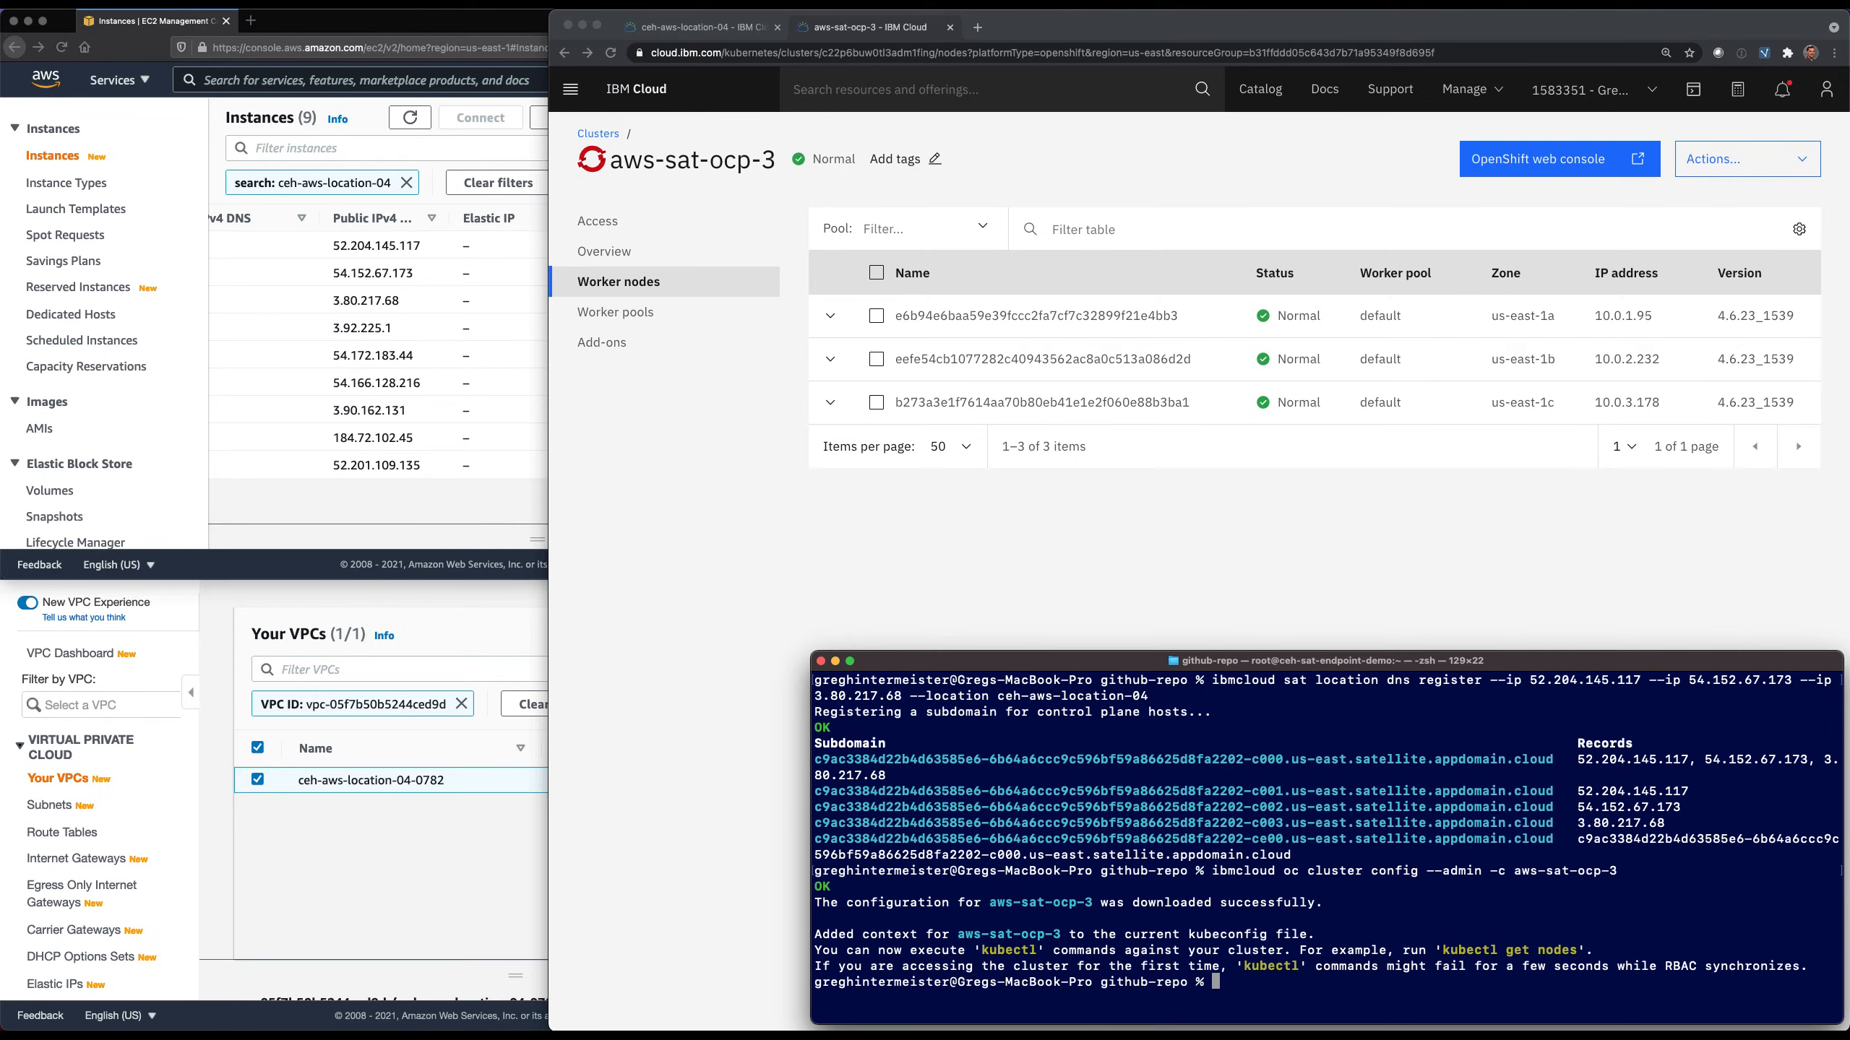
pyautogui.write('kubectl get nodes')
pyautogui.press('Return')
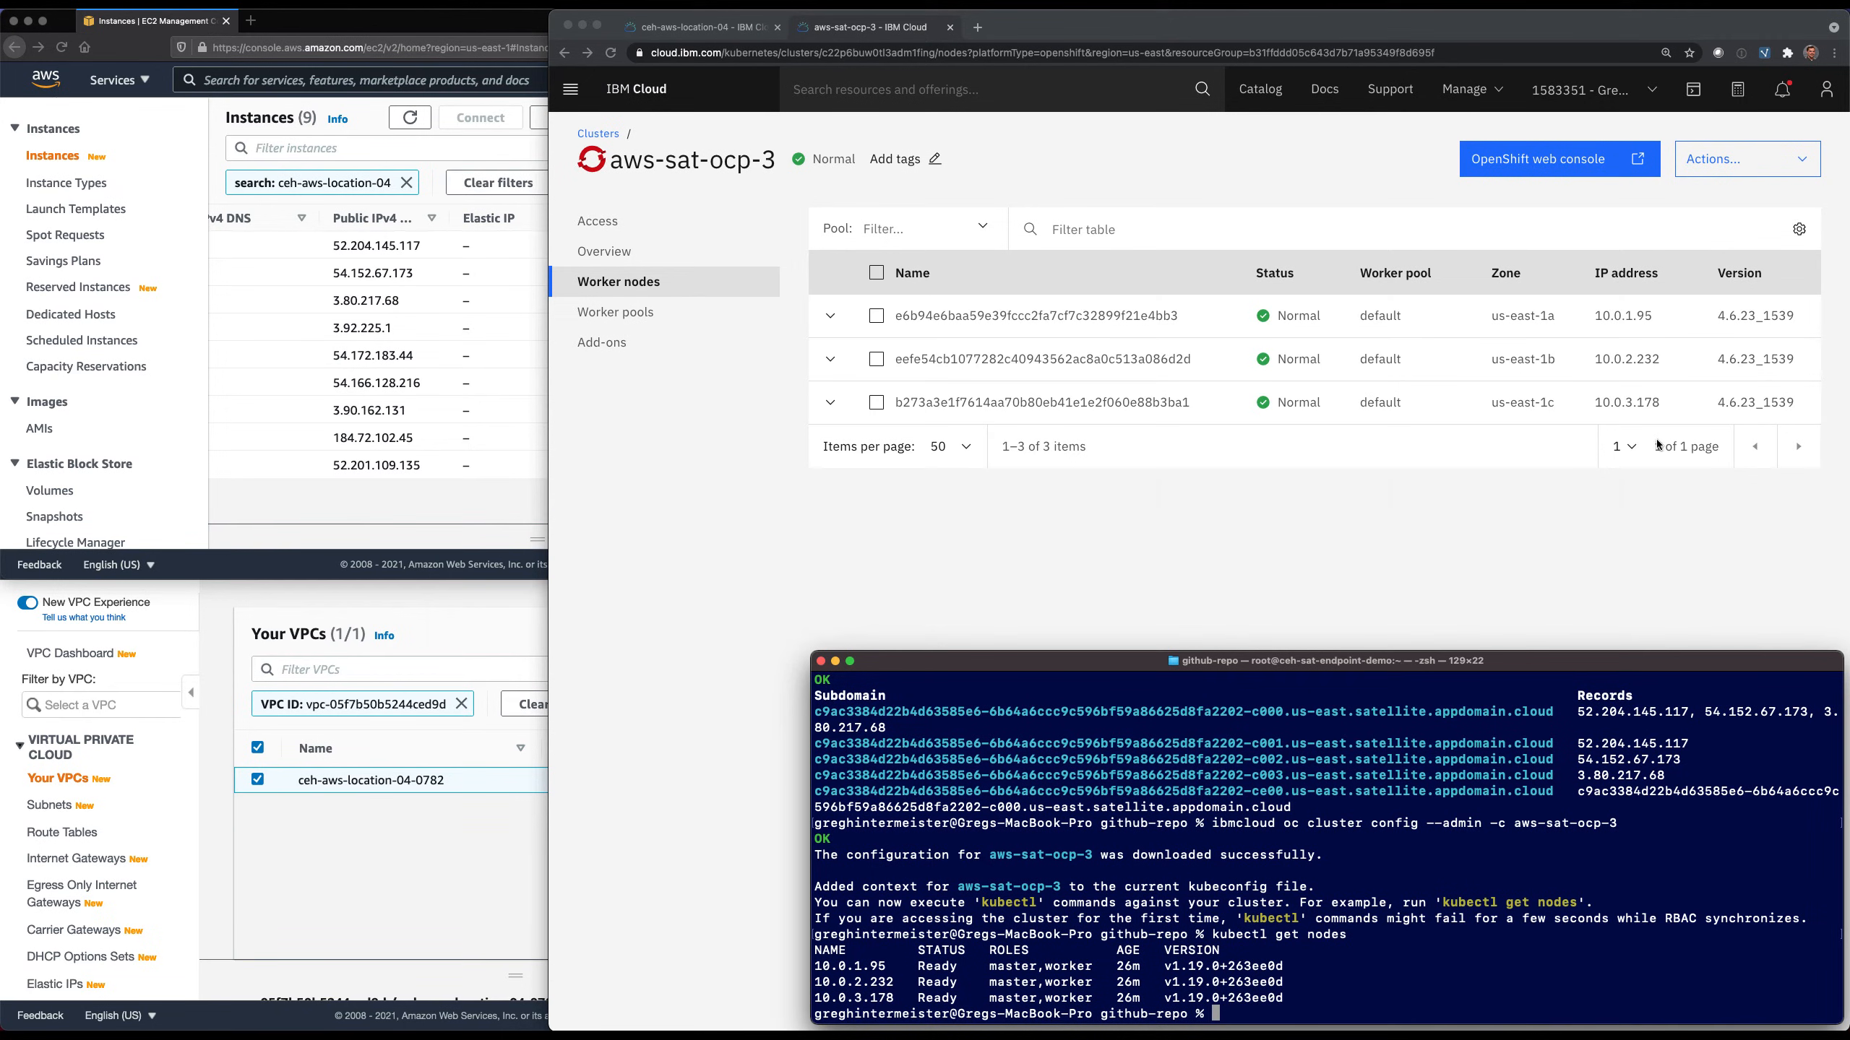
# List the cluster's namespaces, and list its accessible projects with oc projects, reading back to the start of the project list.
pyautogui.write('kubectl get ns')
pyautogui.press('Return')
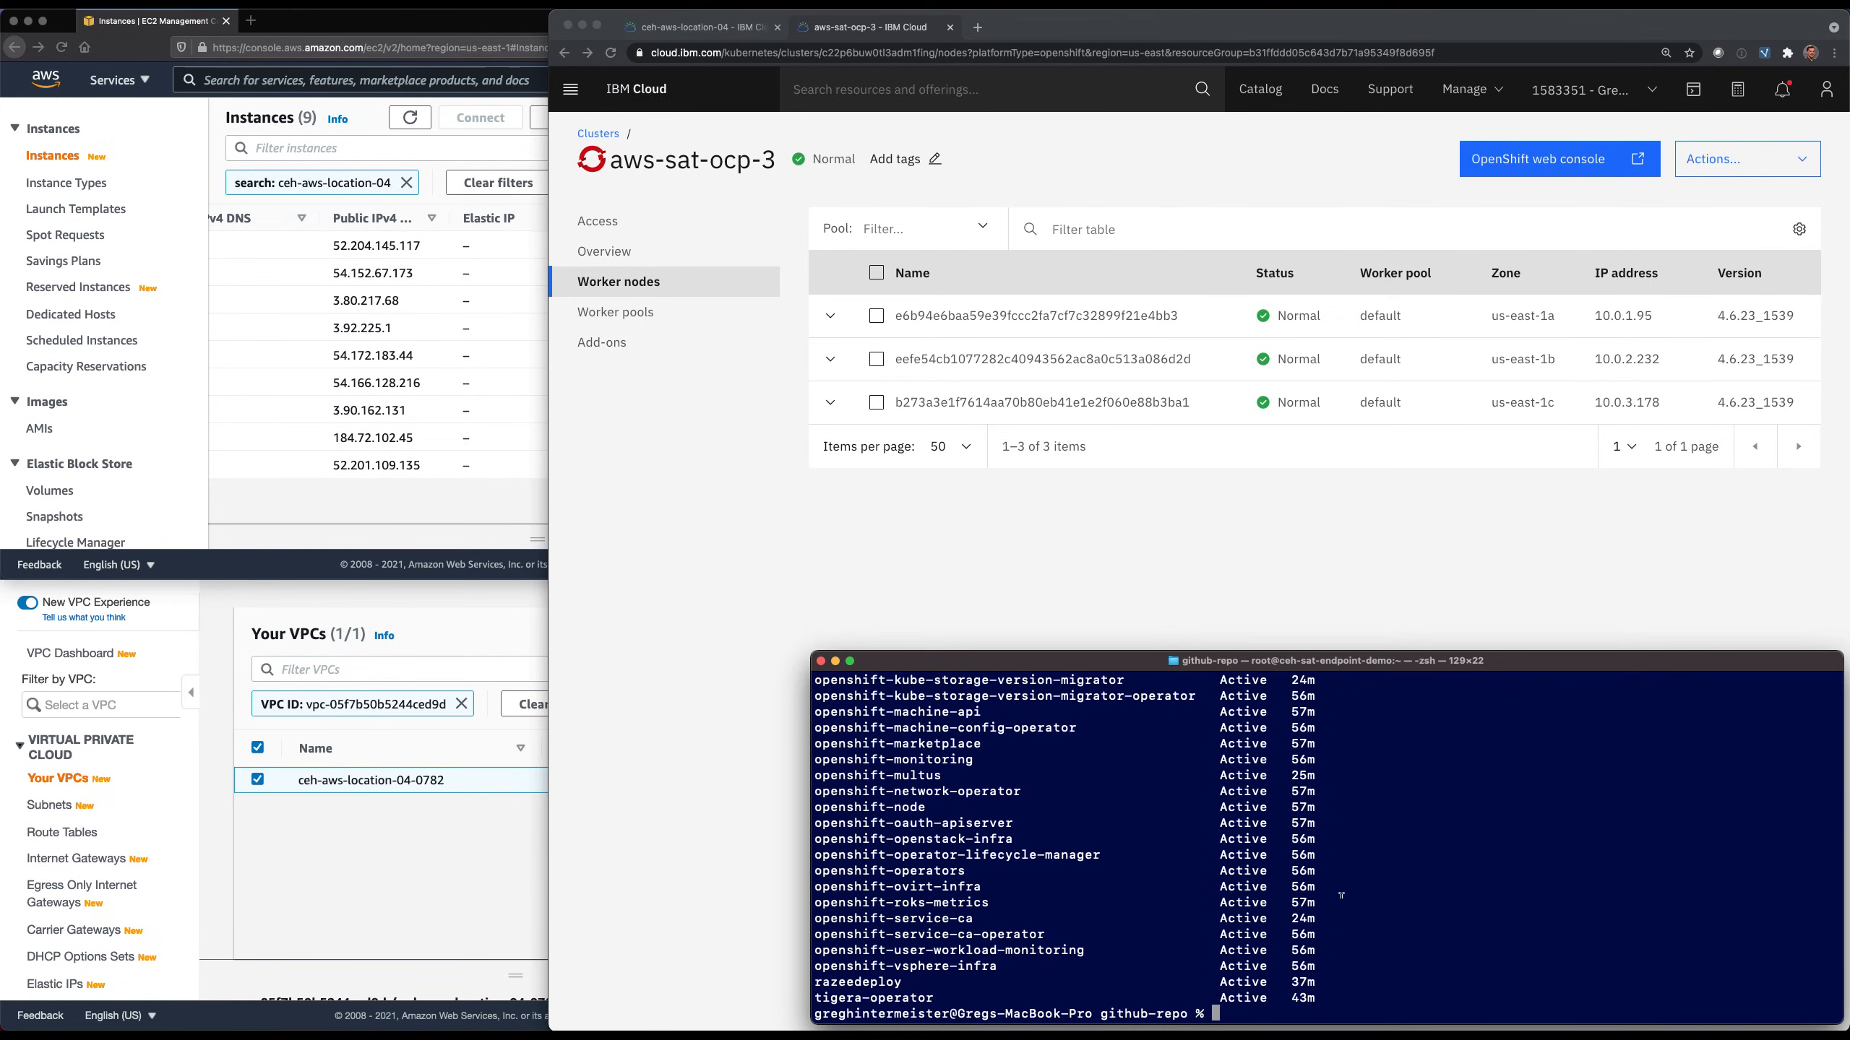
pyautogui.write('oc projects')
pyautogui.press('Return')
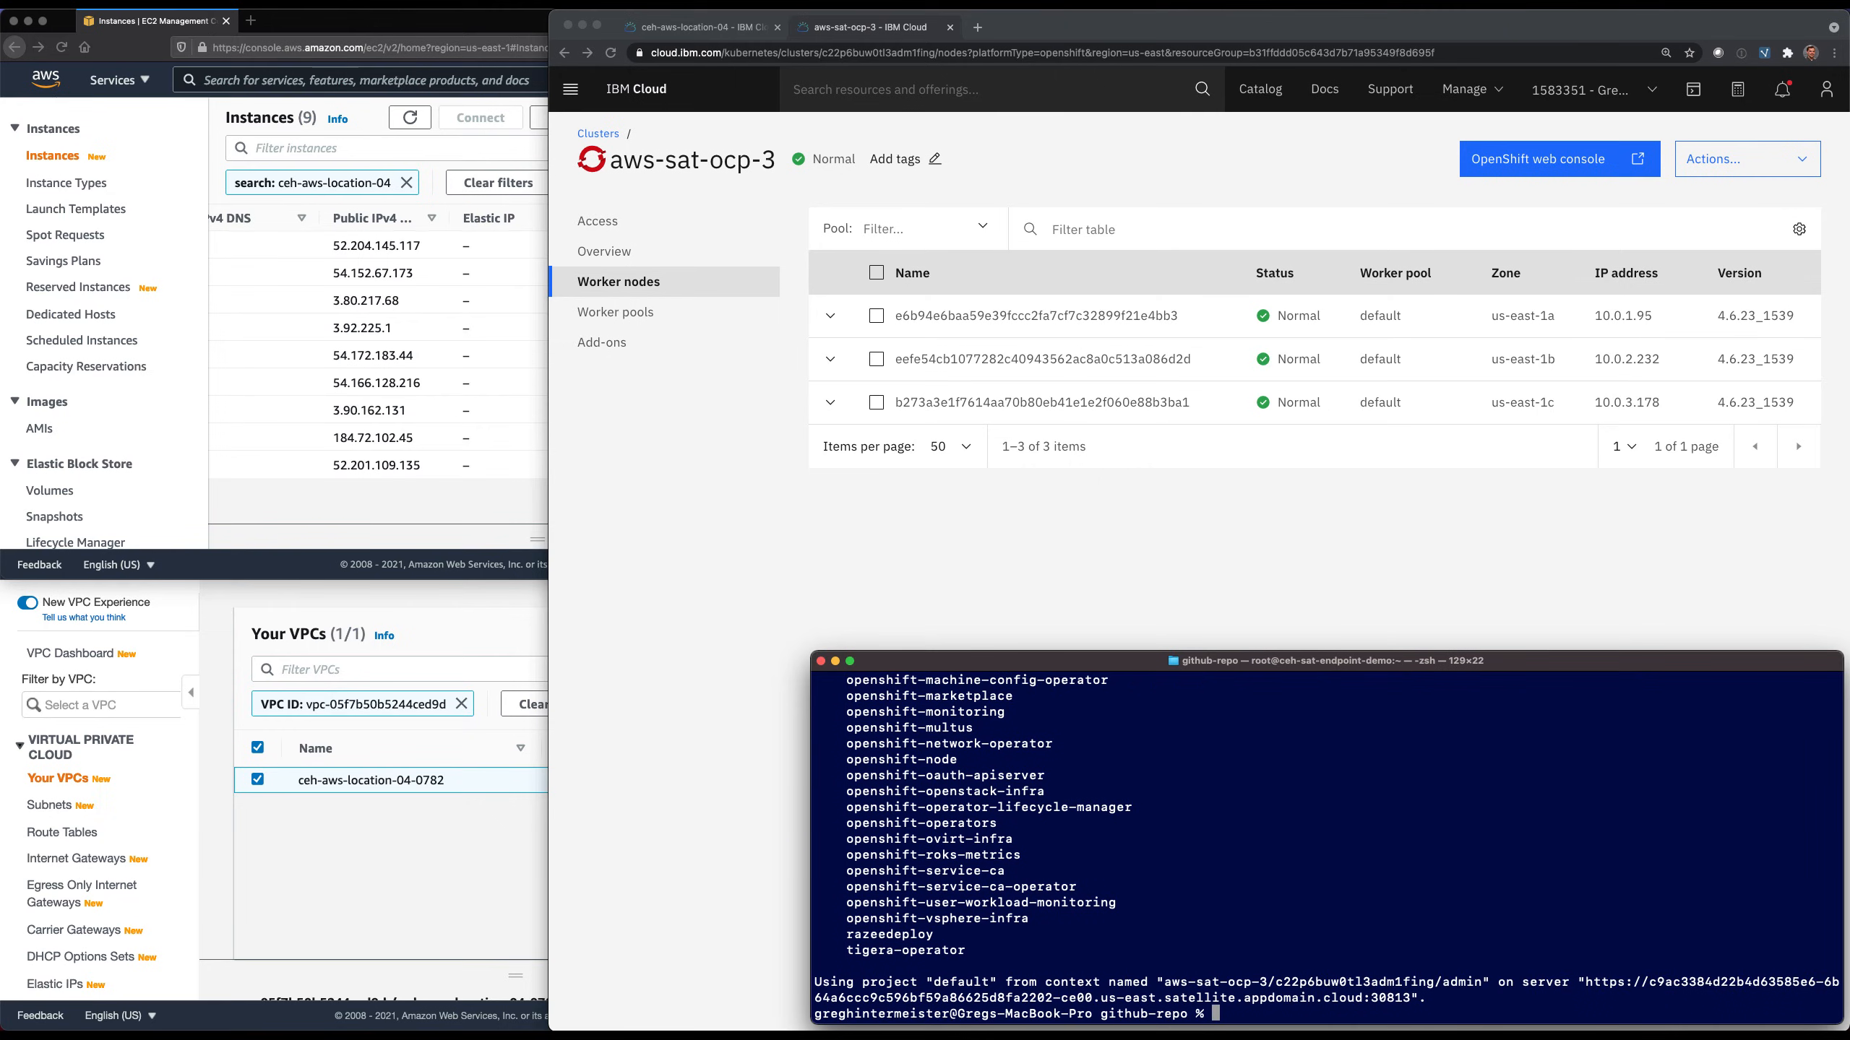
pyautogui.scroll(15, 1370, 825)
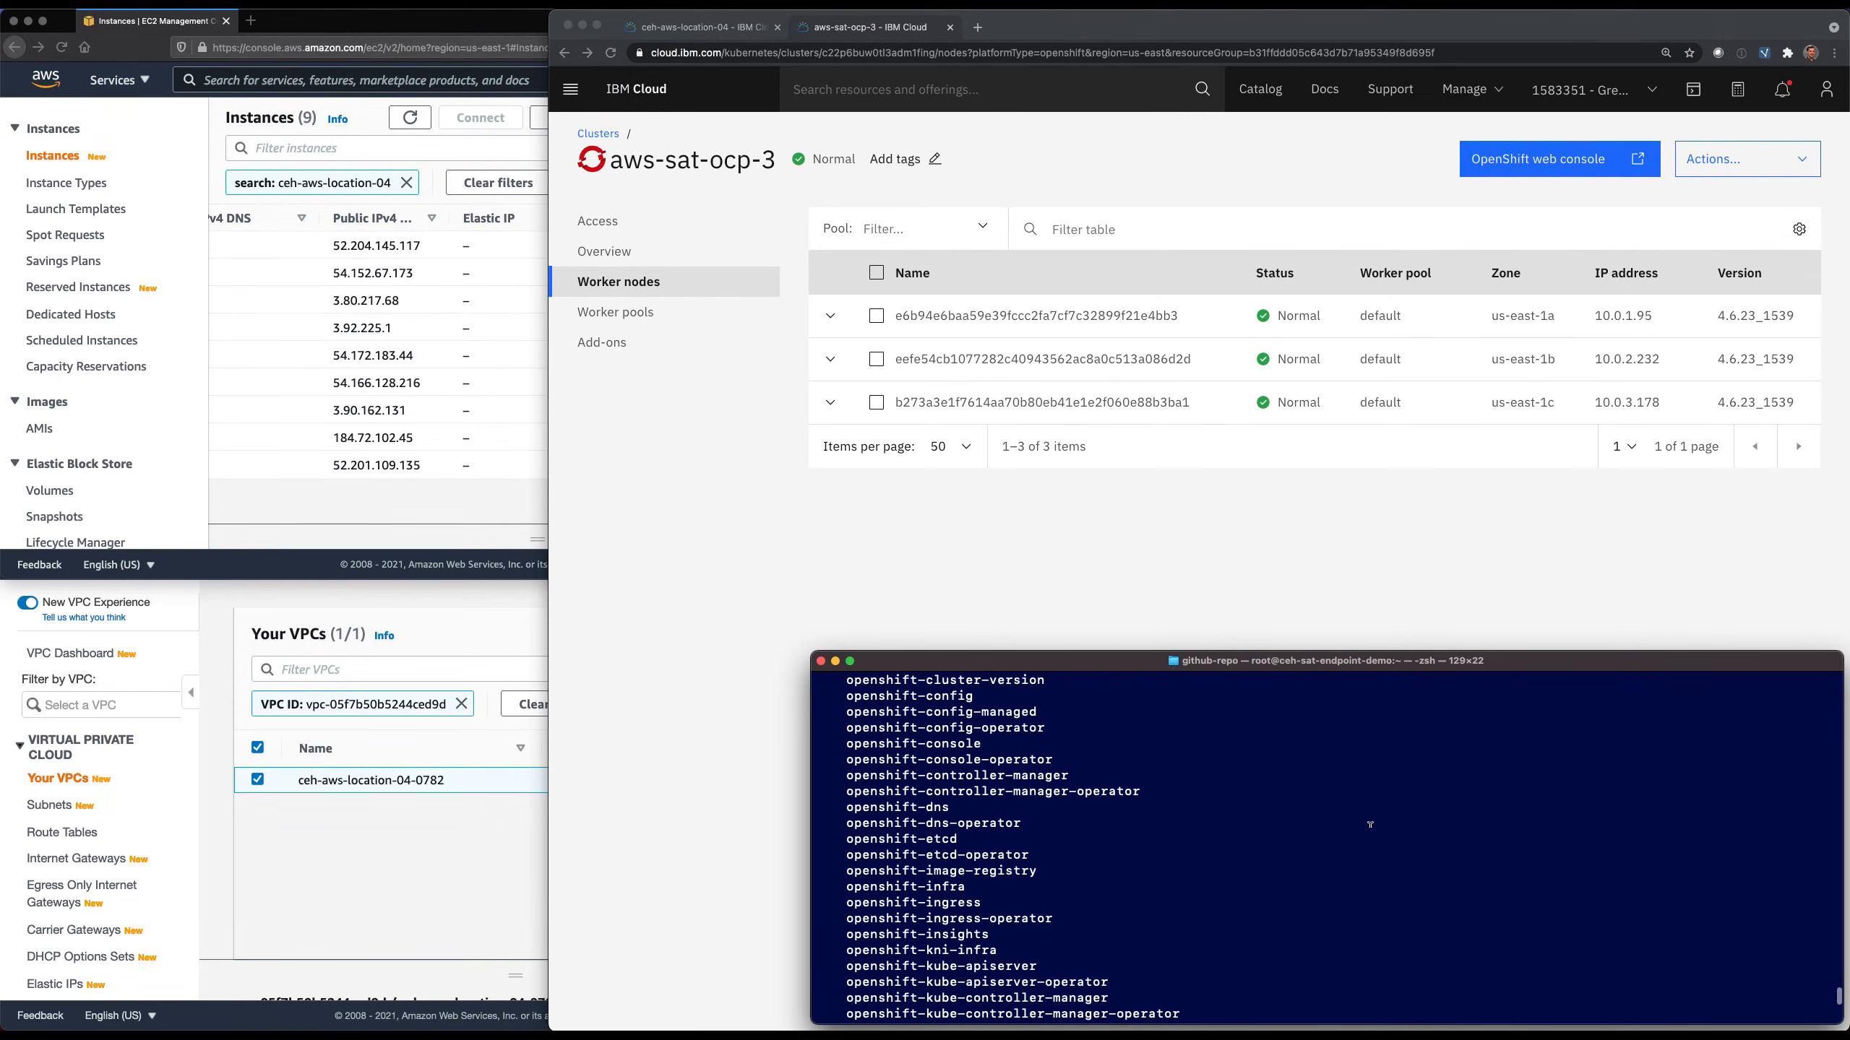
pyautogui.scroll(3, 1370, 825)
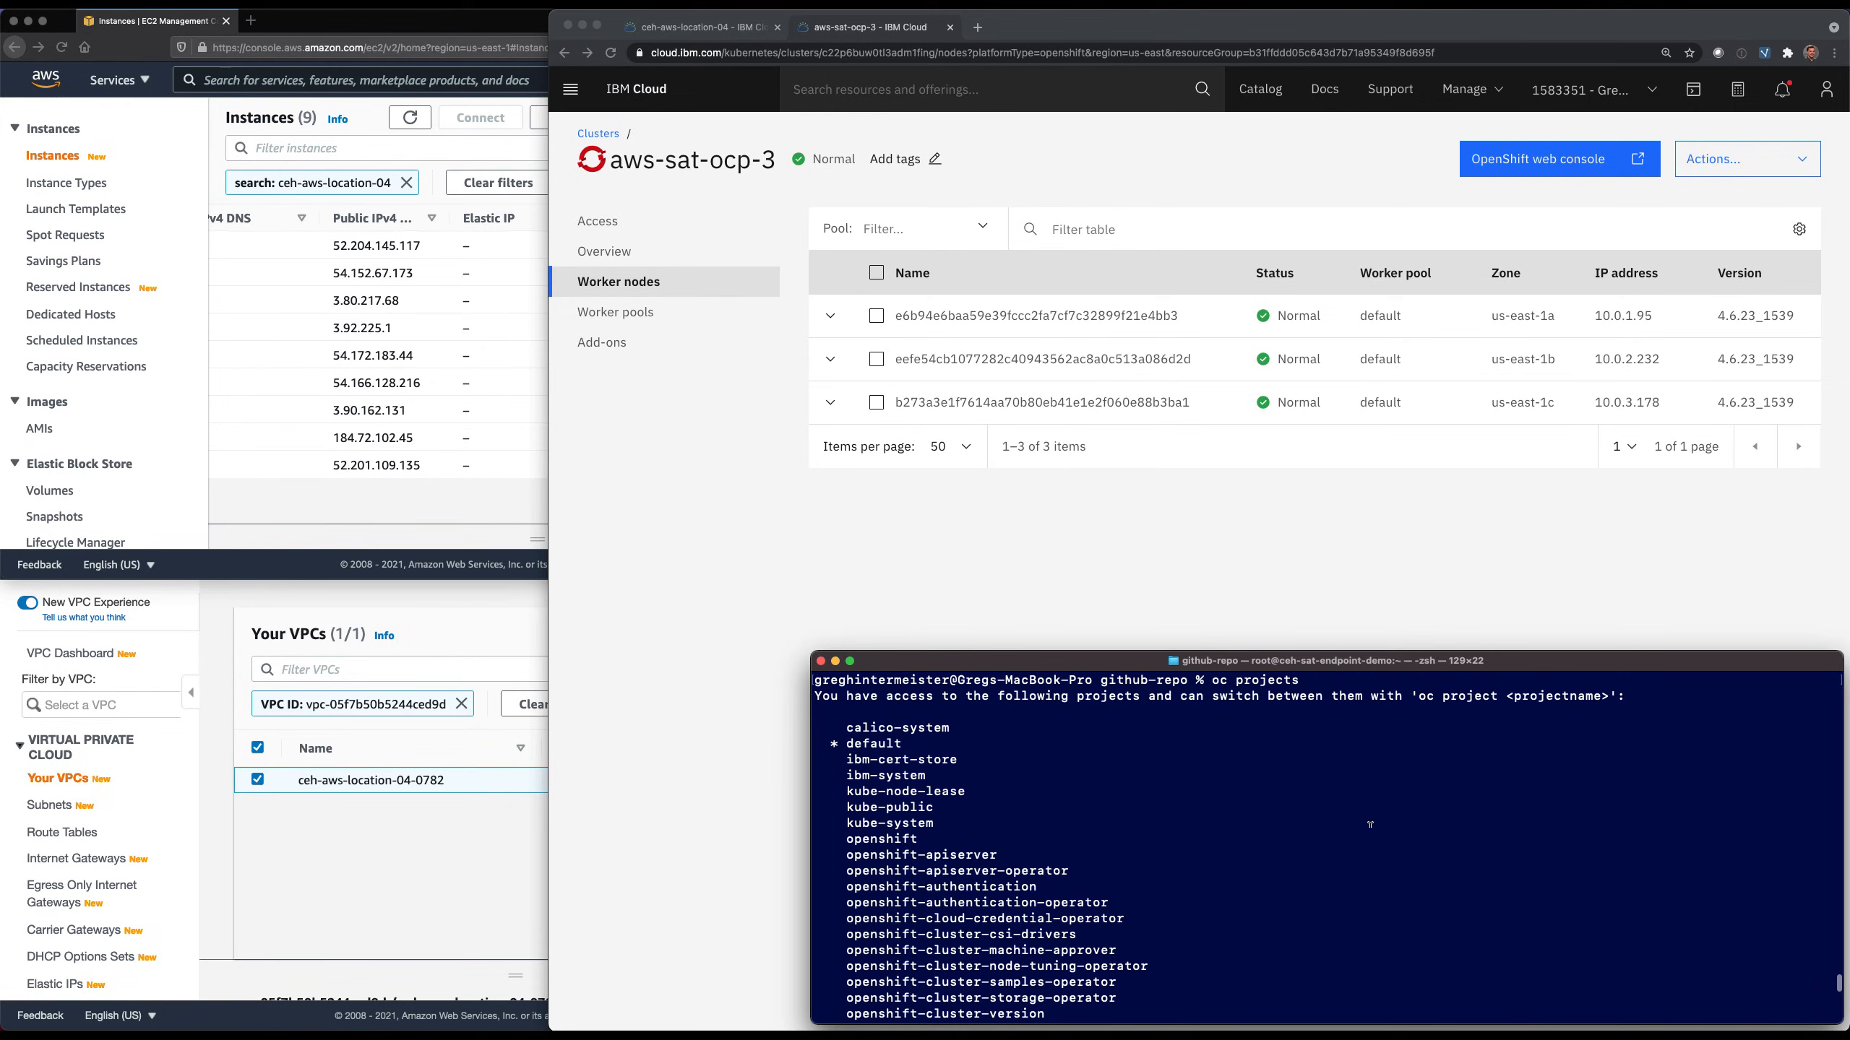
# Launch the OpenShift web console for aws-sat-ocp-3 and show the cluster's Projects list.
pyautogui.click(1355, 548)
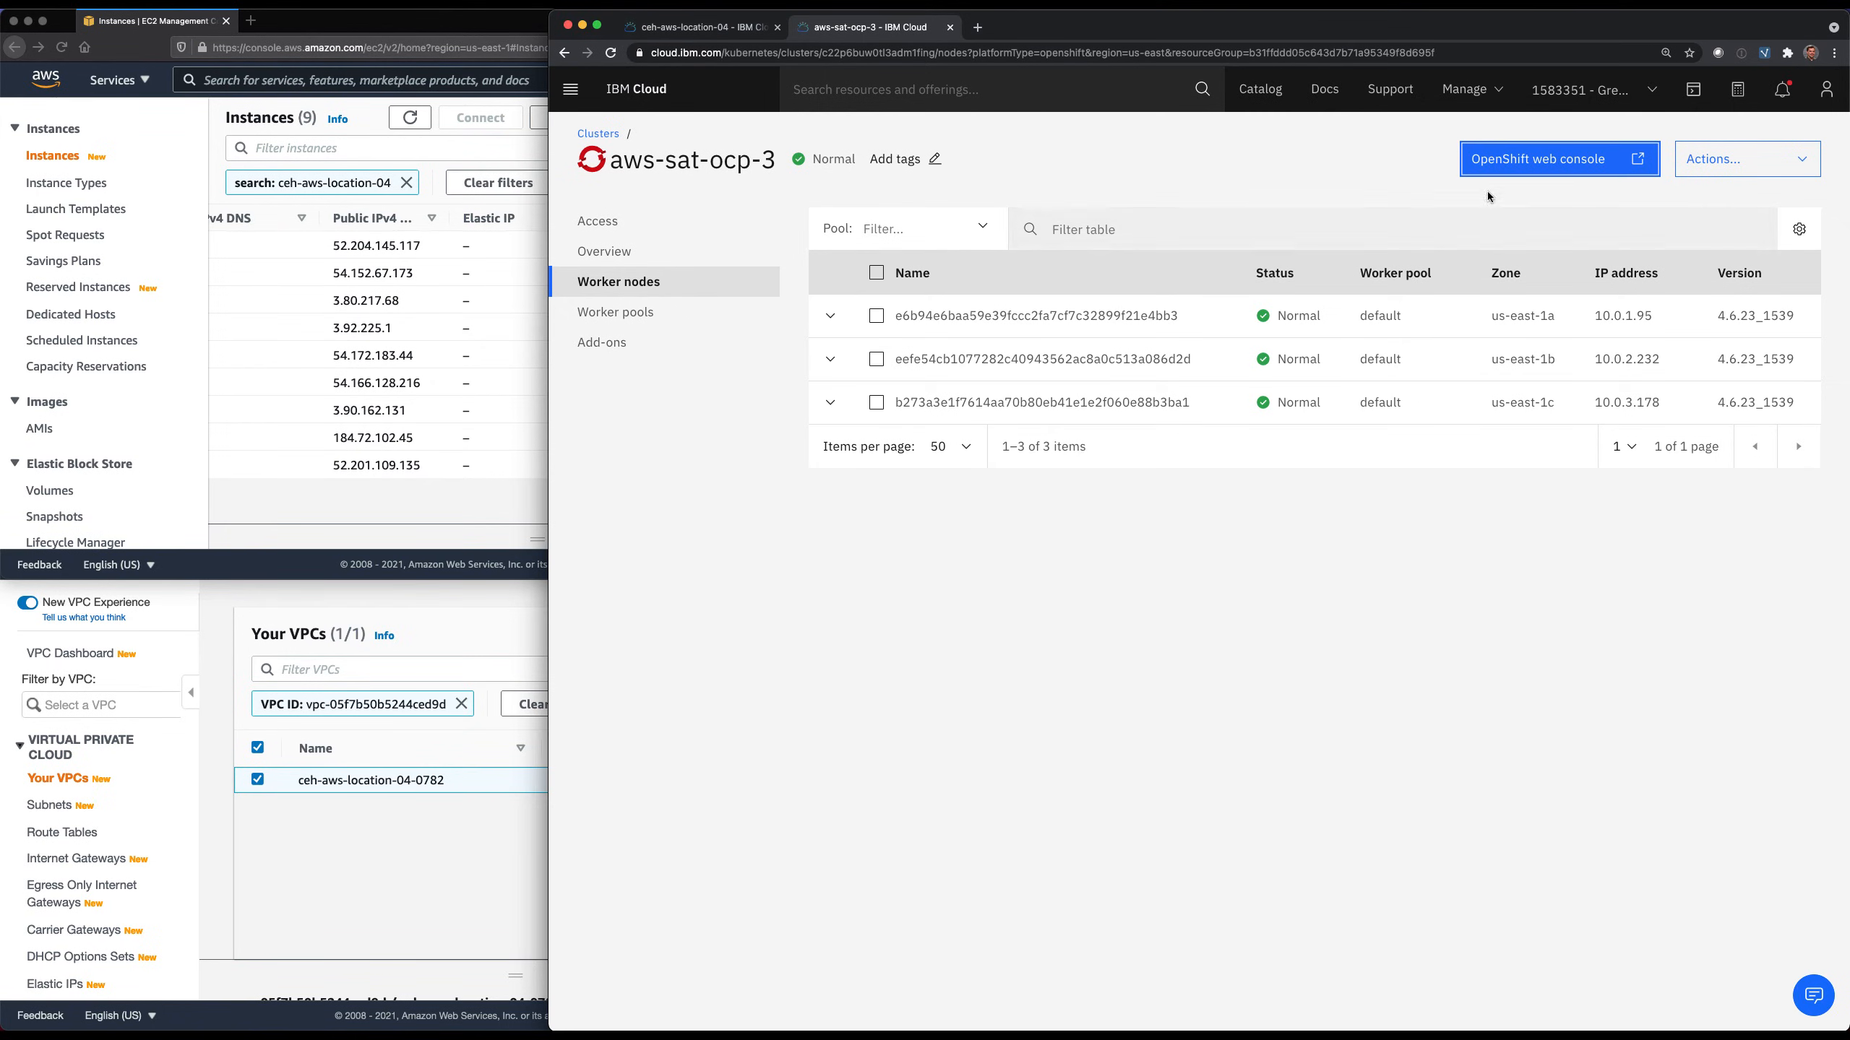
pyautogui.click(1532, 166)
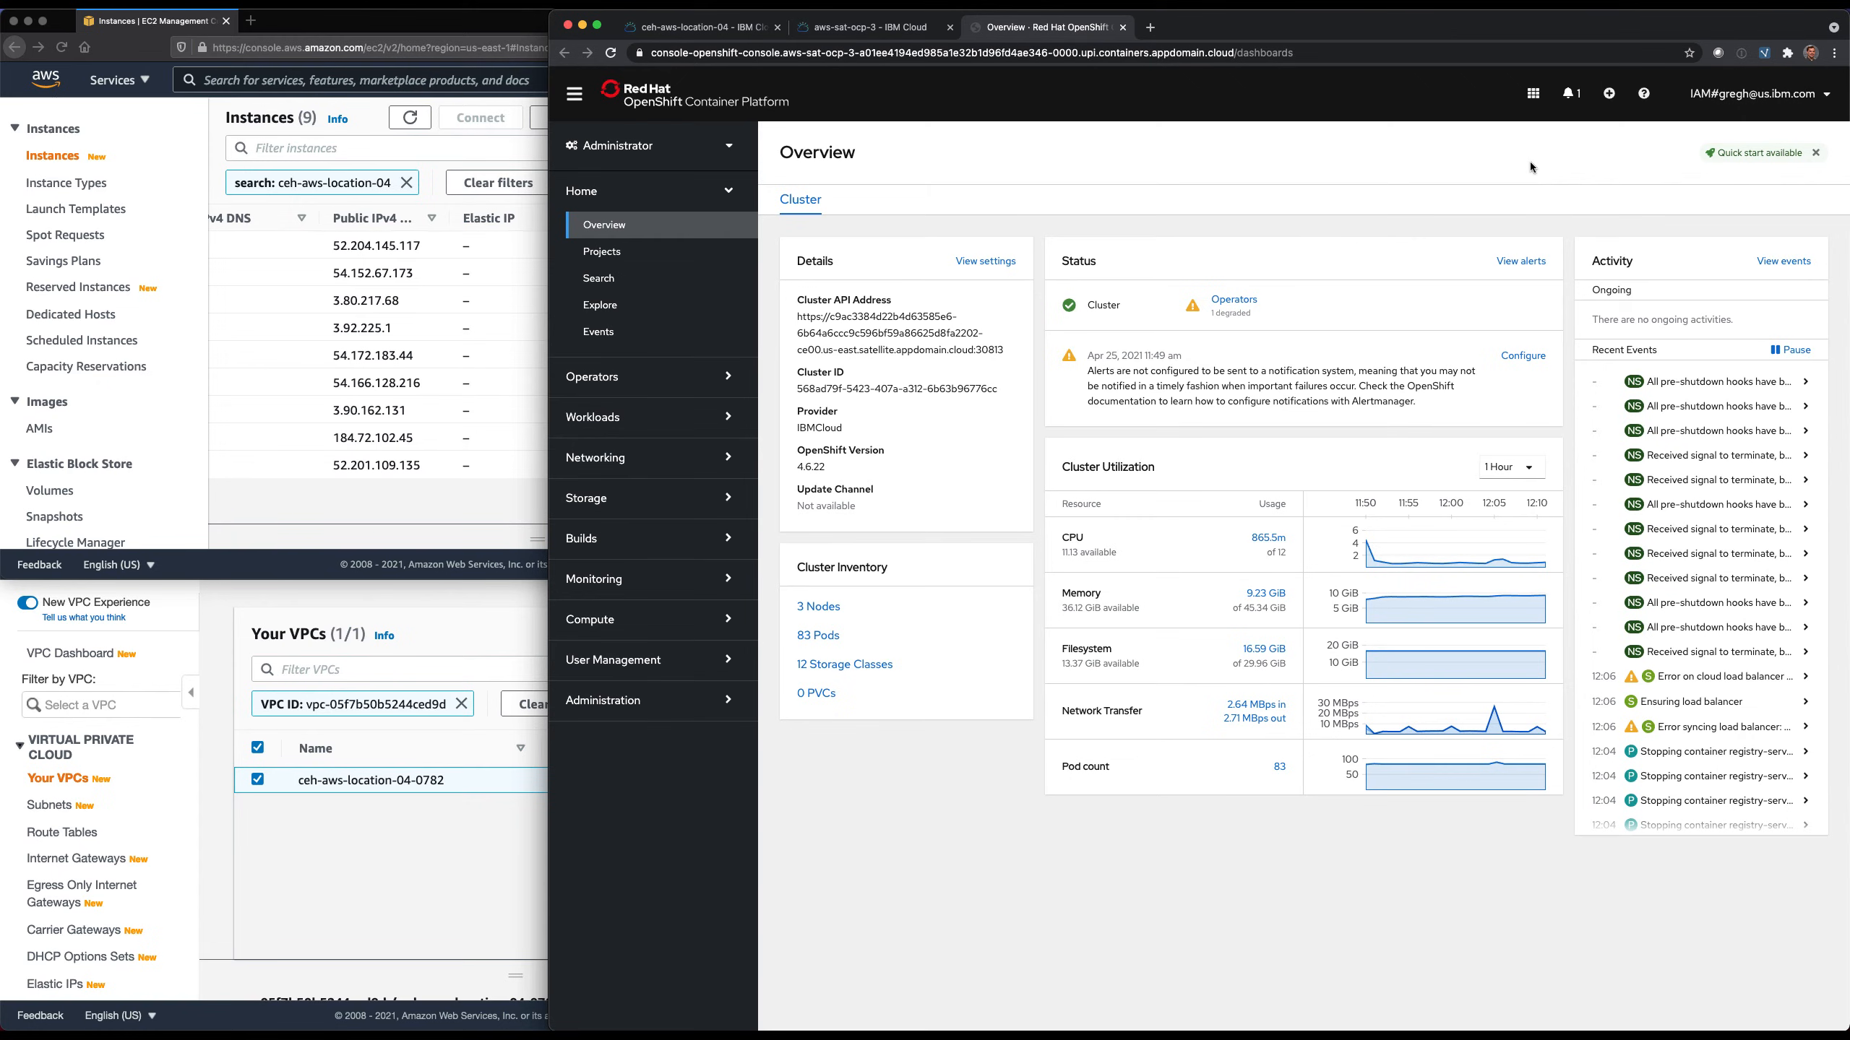
pyautogui.click(653, 255)
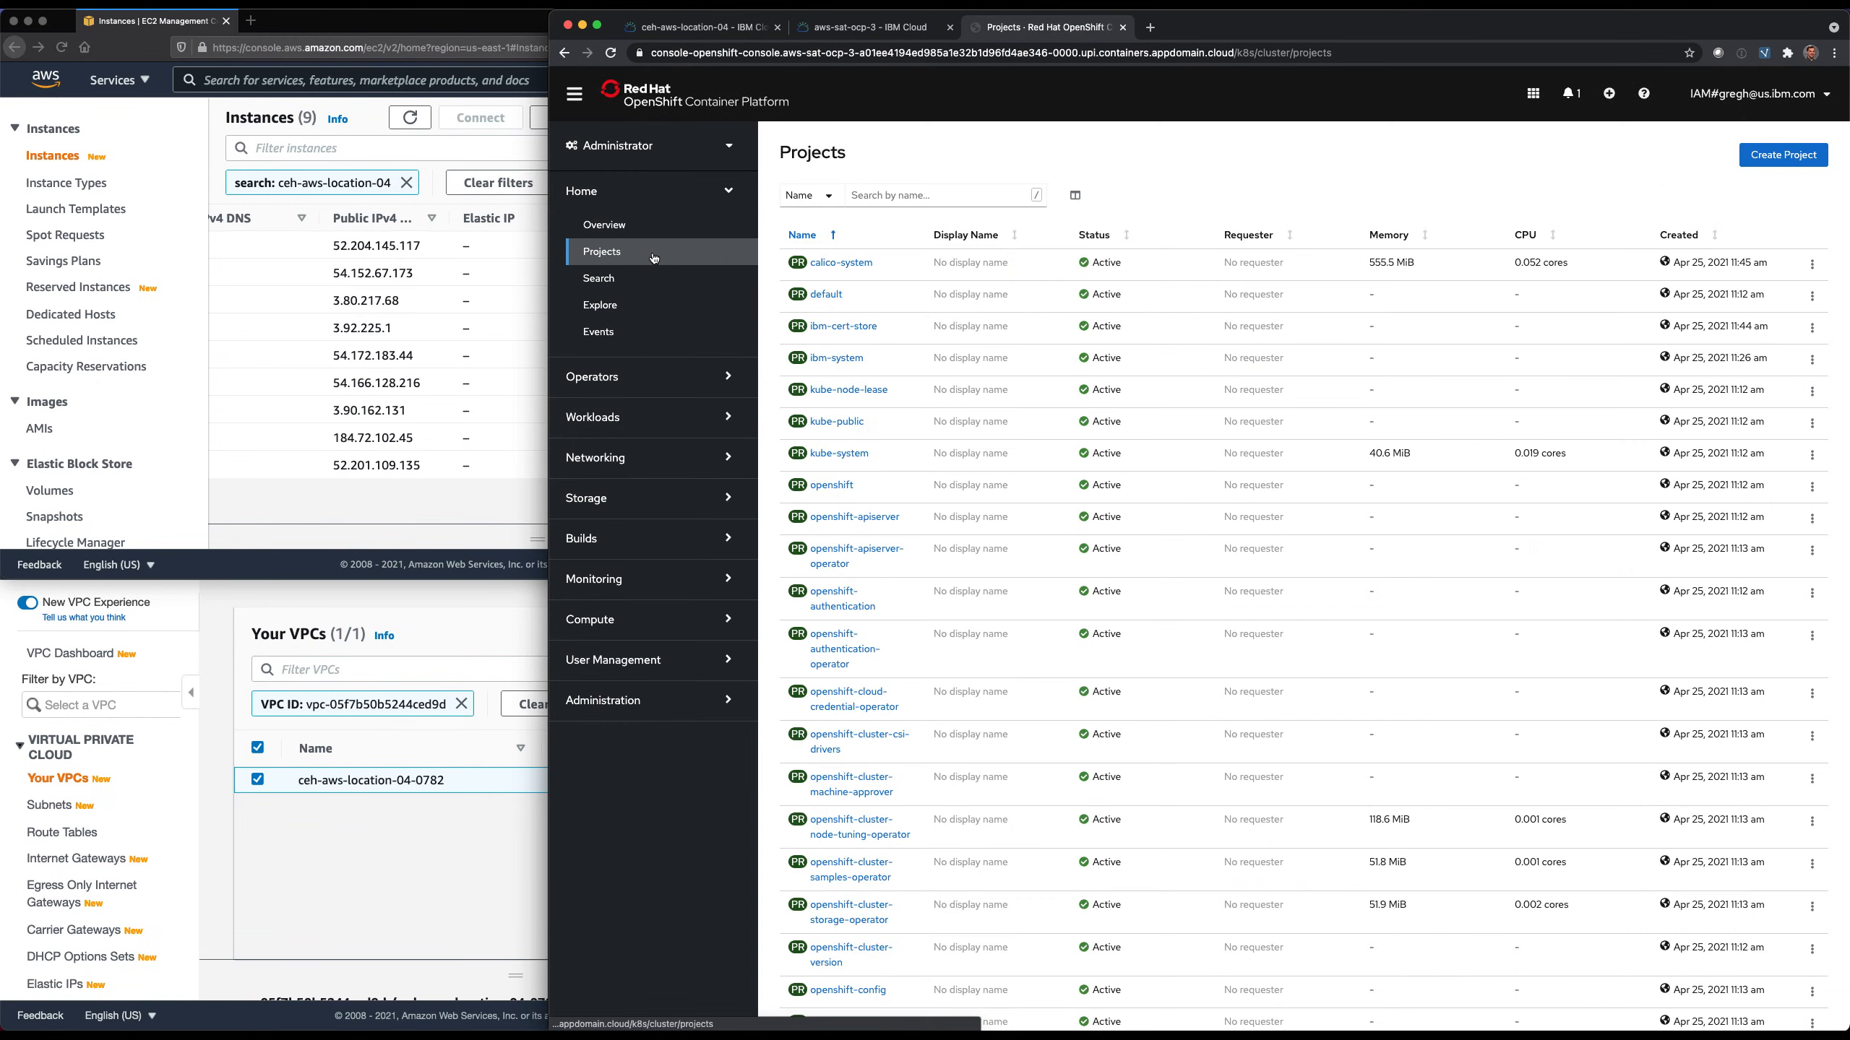
# Show the cluster's compute nodes in the OpenShift web console.
pyautogui.click(612, 706)
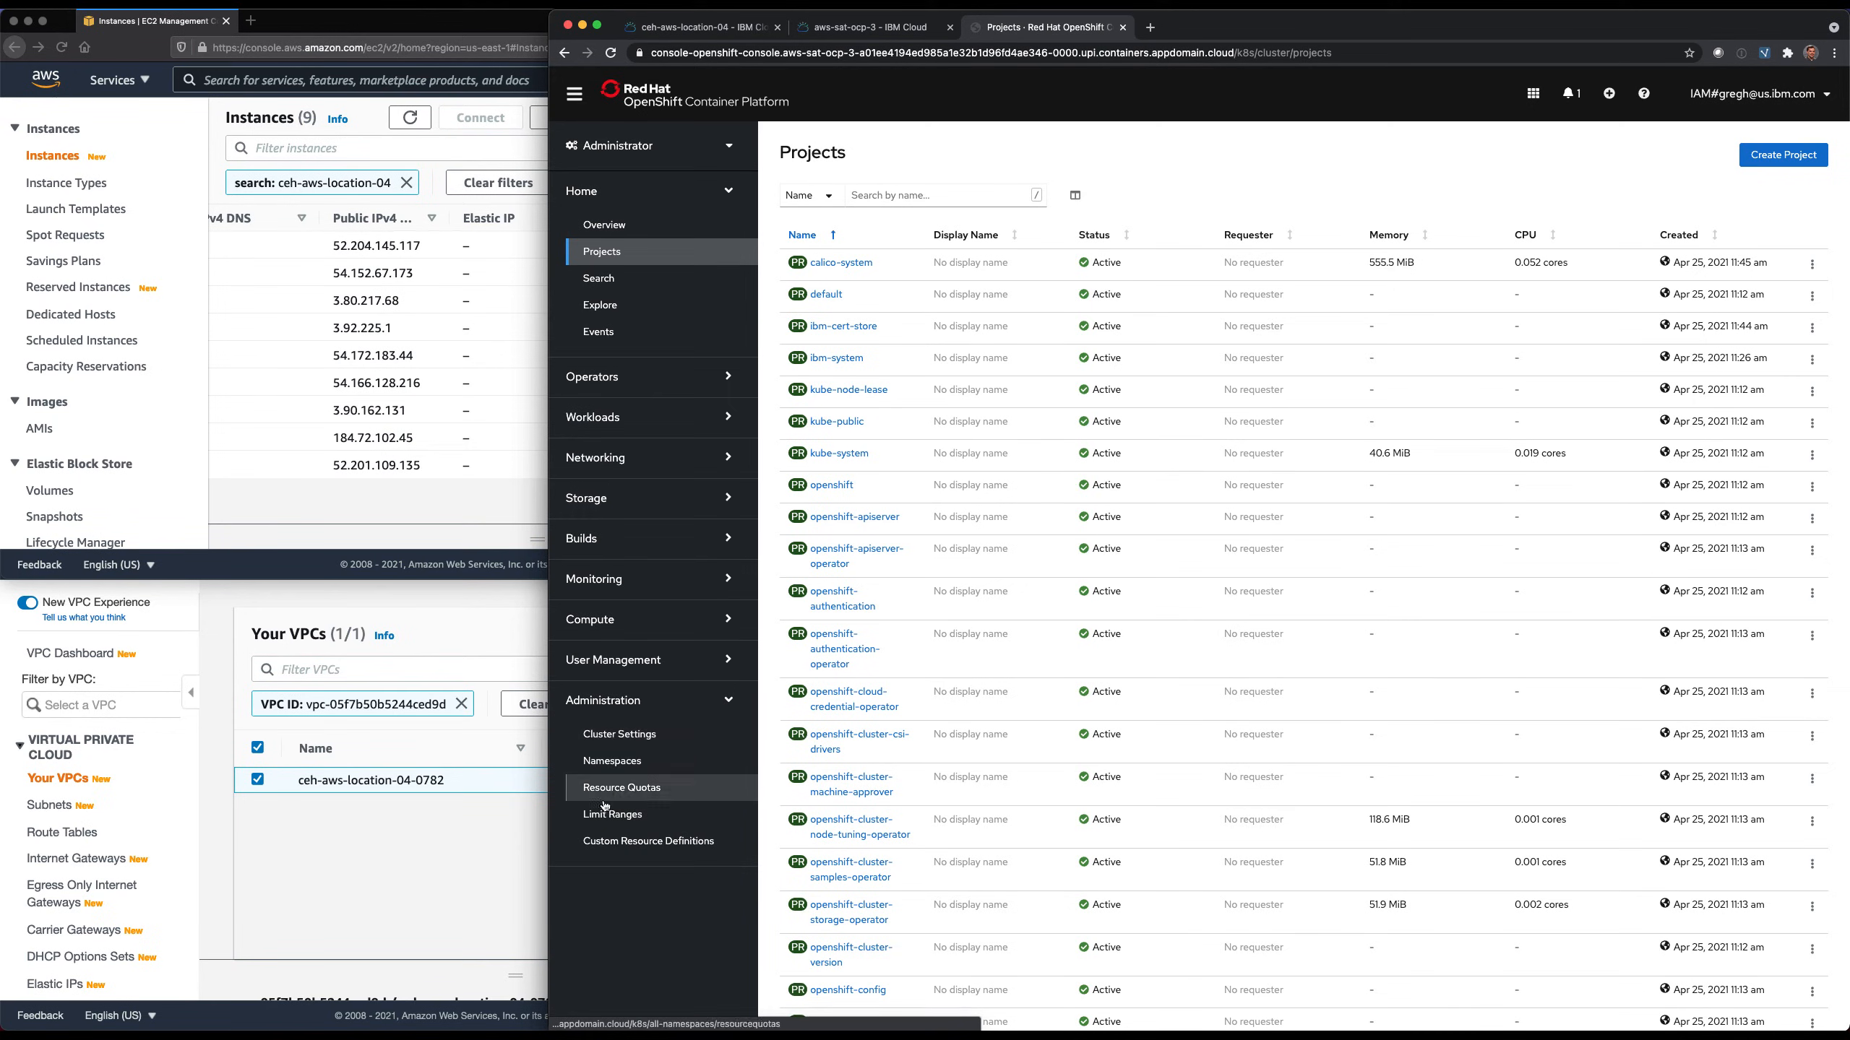
pyautogui.click(605, 623)
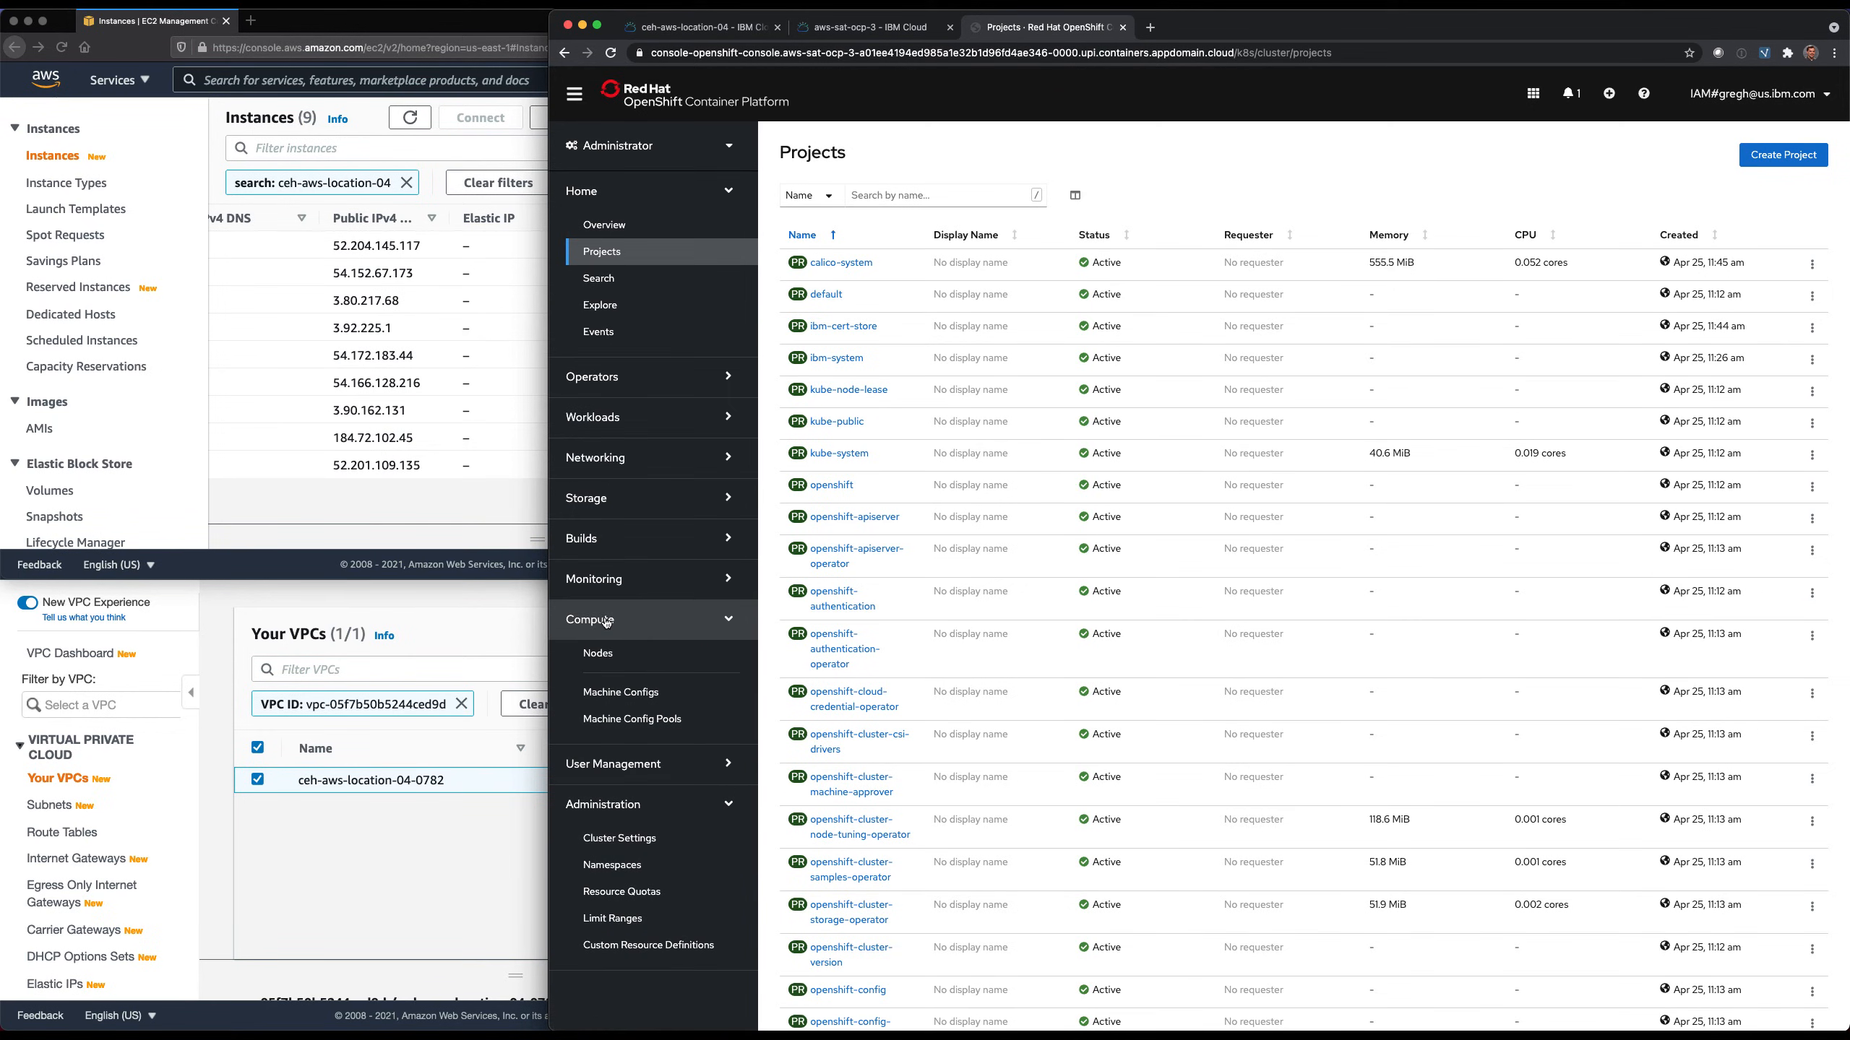
pyautogui.click(607, 656)
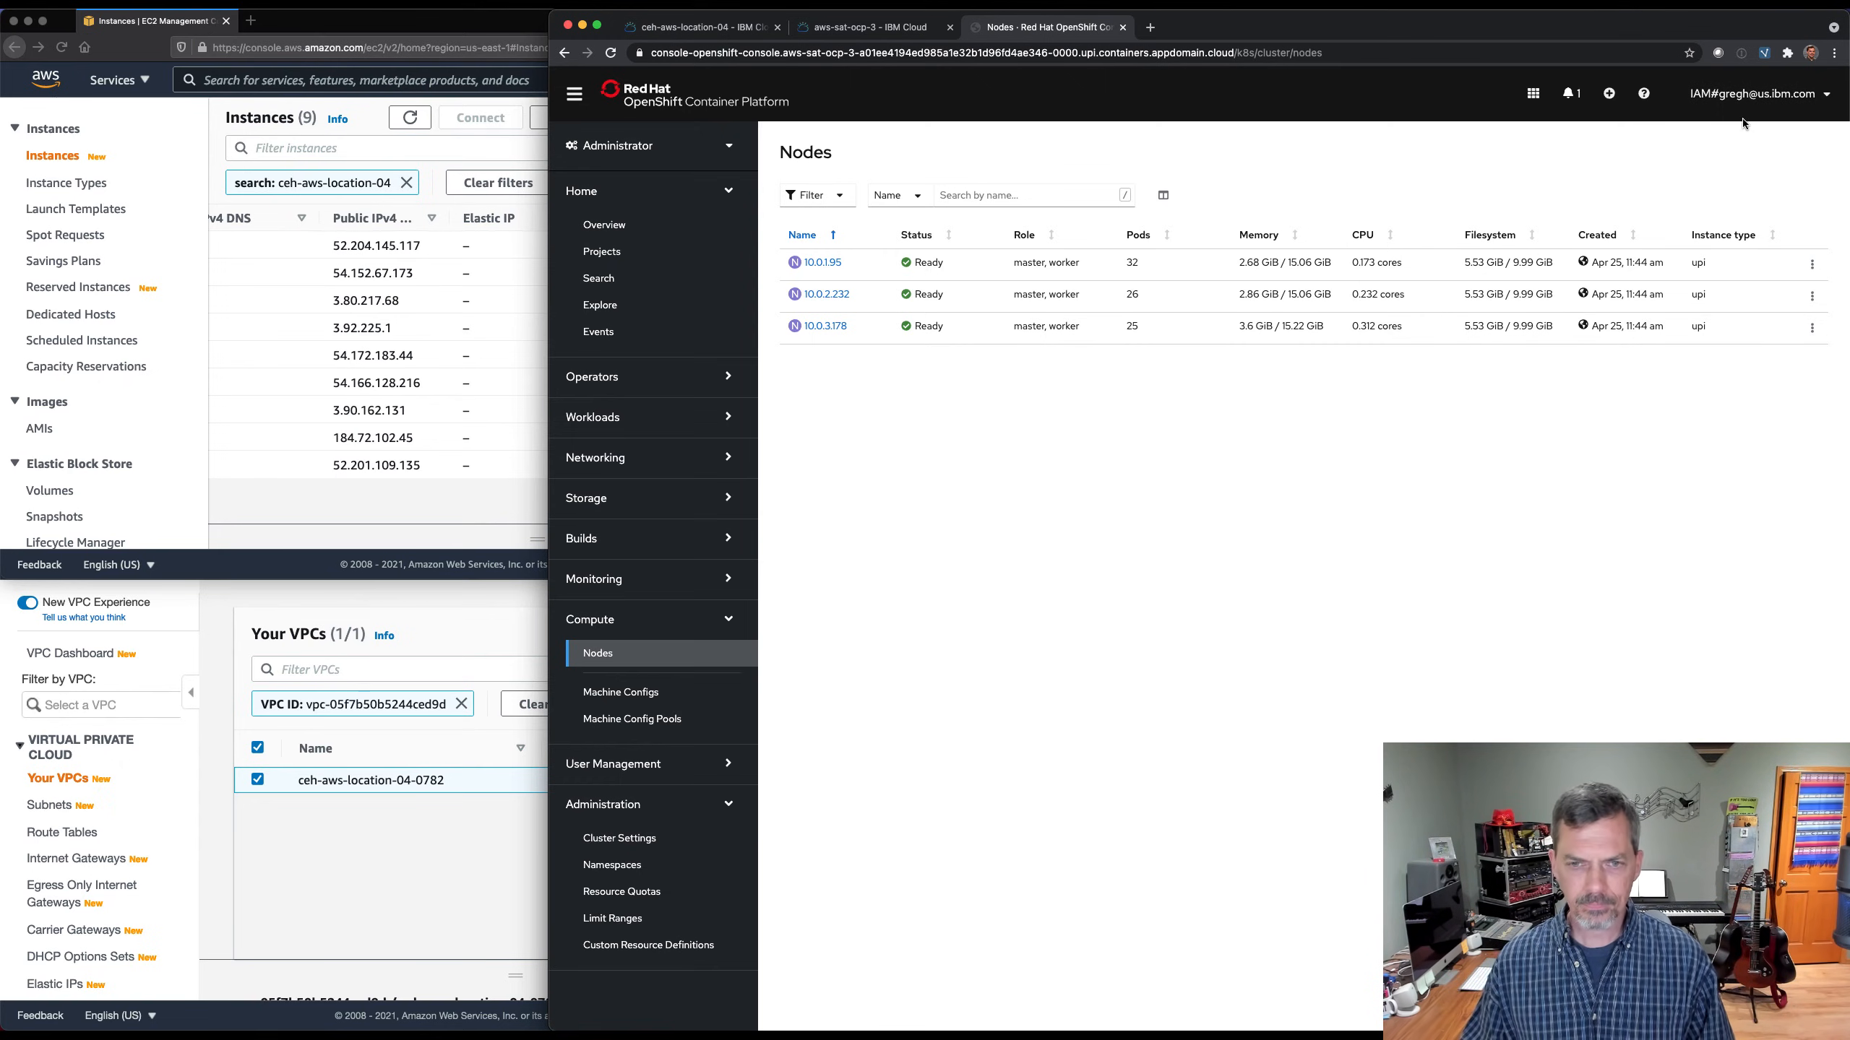
# Return to the Hosts list of the Satellite location ceh-aws-location-04 in IBM Cloud.
pyautogui.click(866, 27)
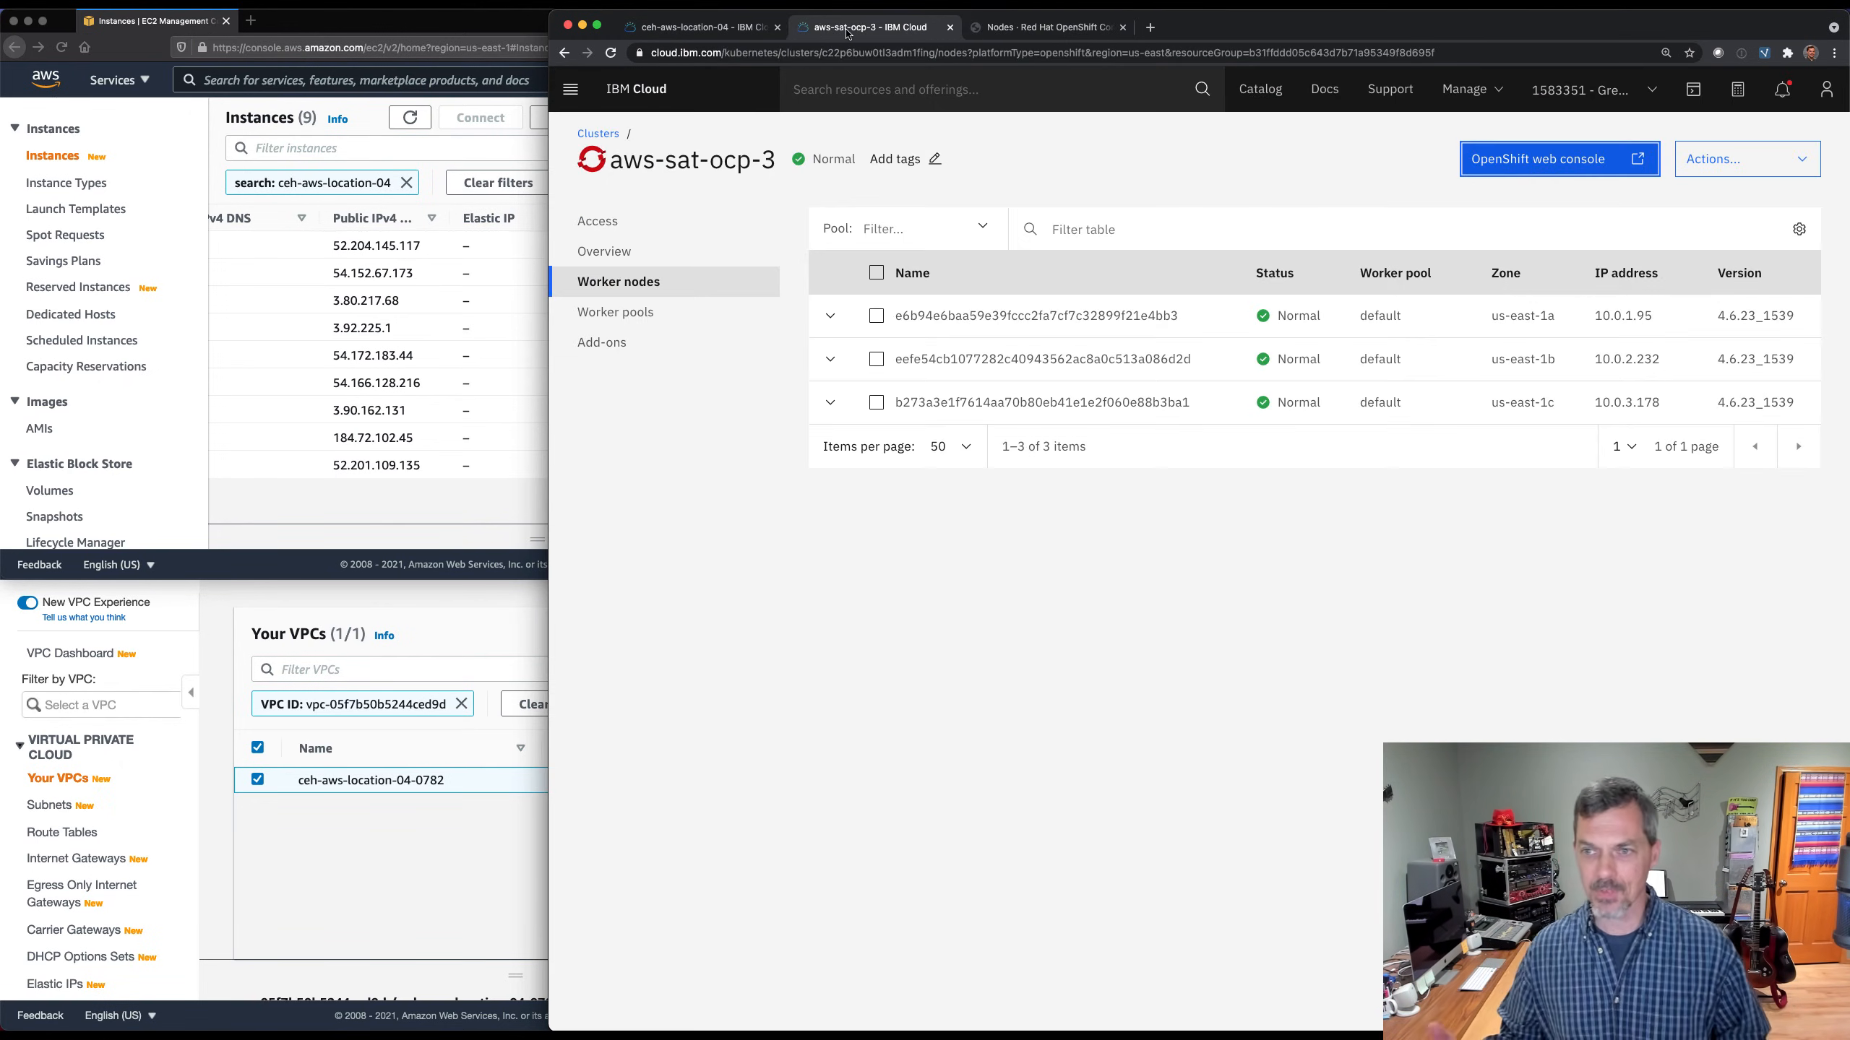
pyautogui.click(706, 32)
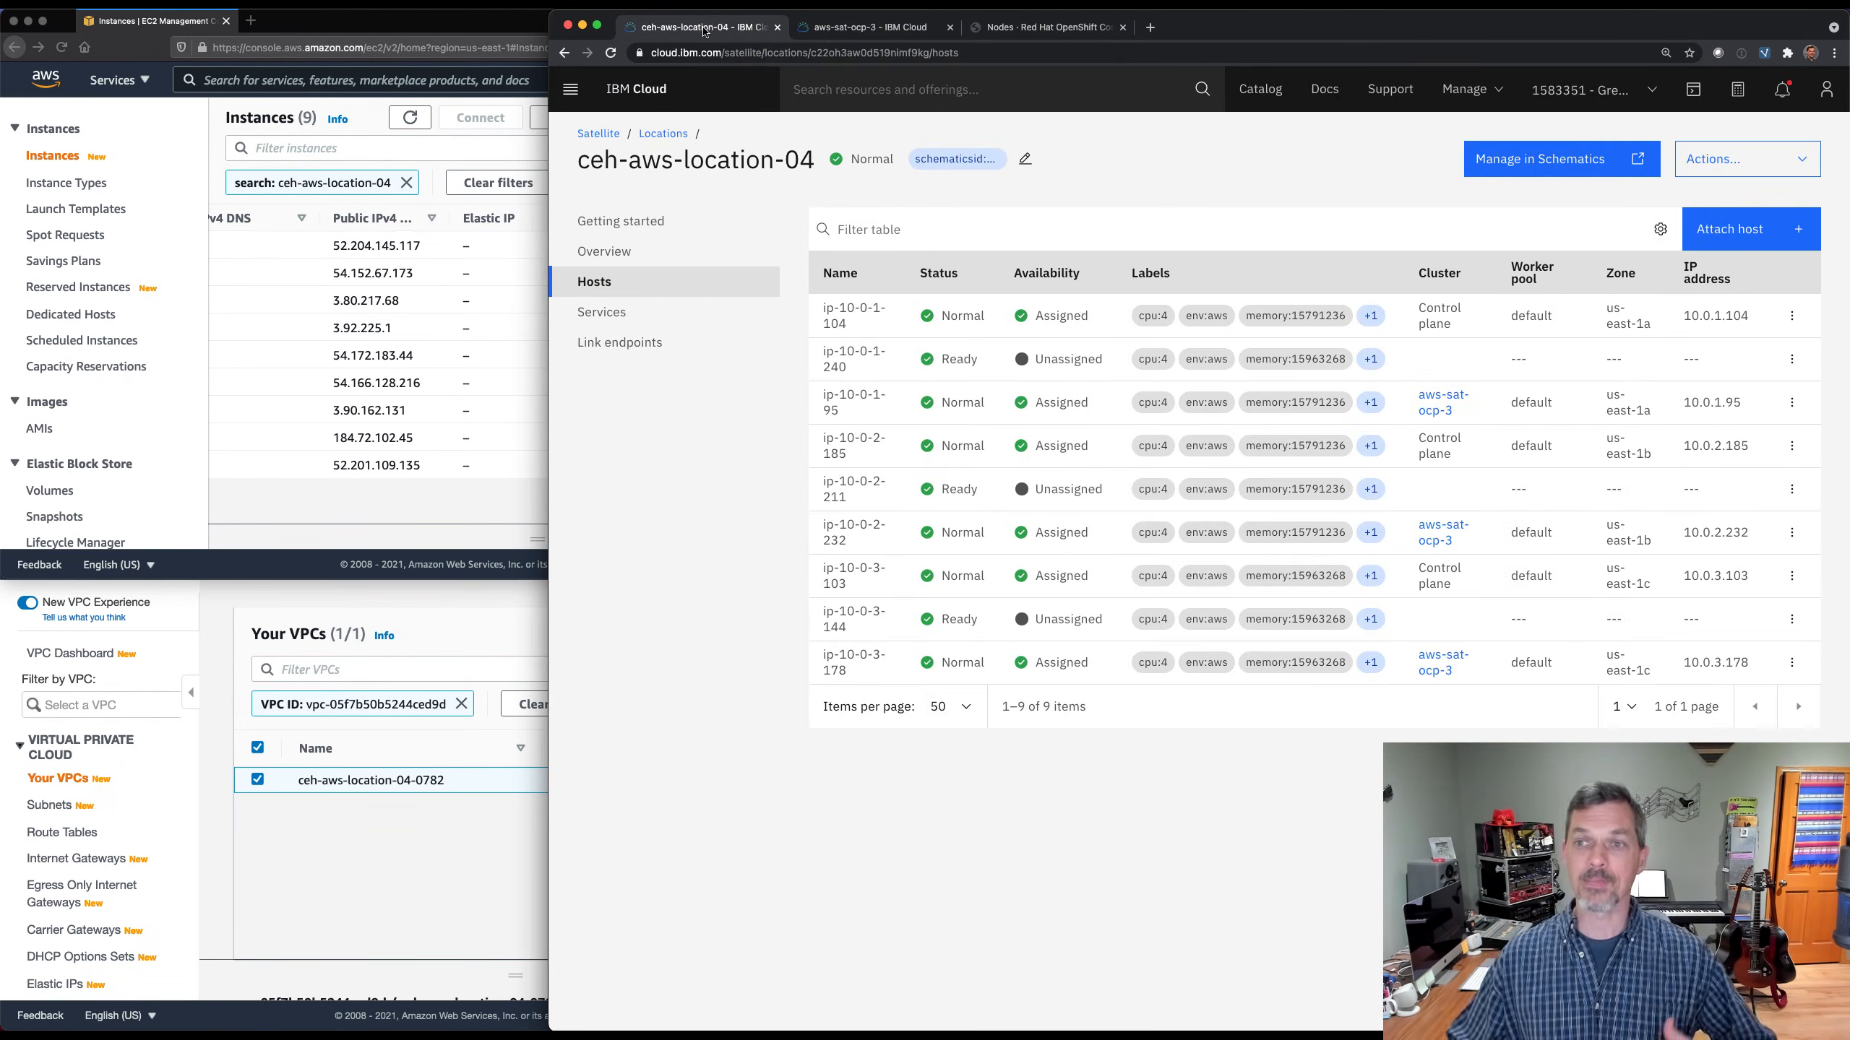